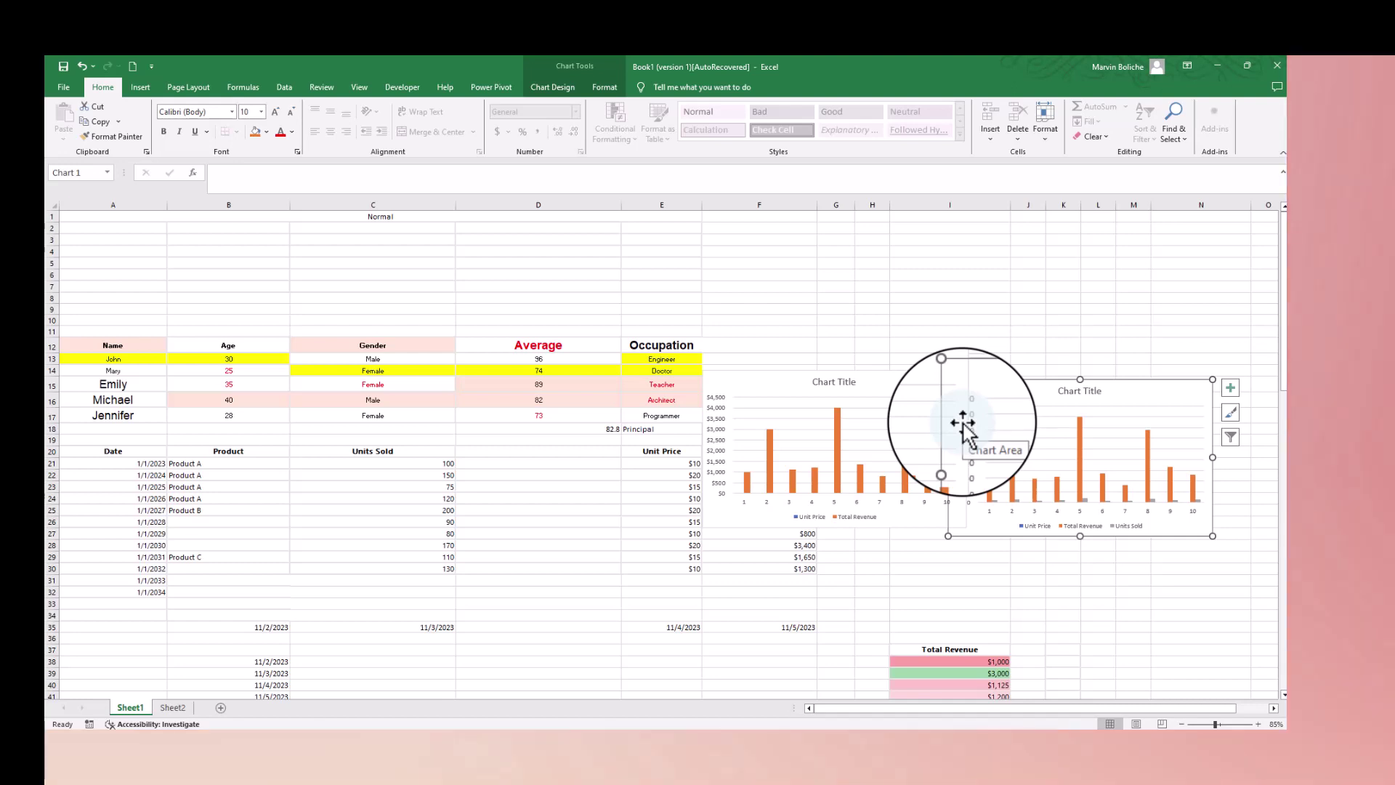
Step: Apply all borders to the Name-to-Occupation table in A12:E18
click(154, 346)
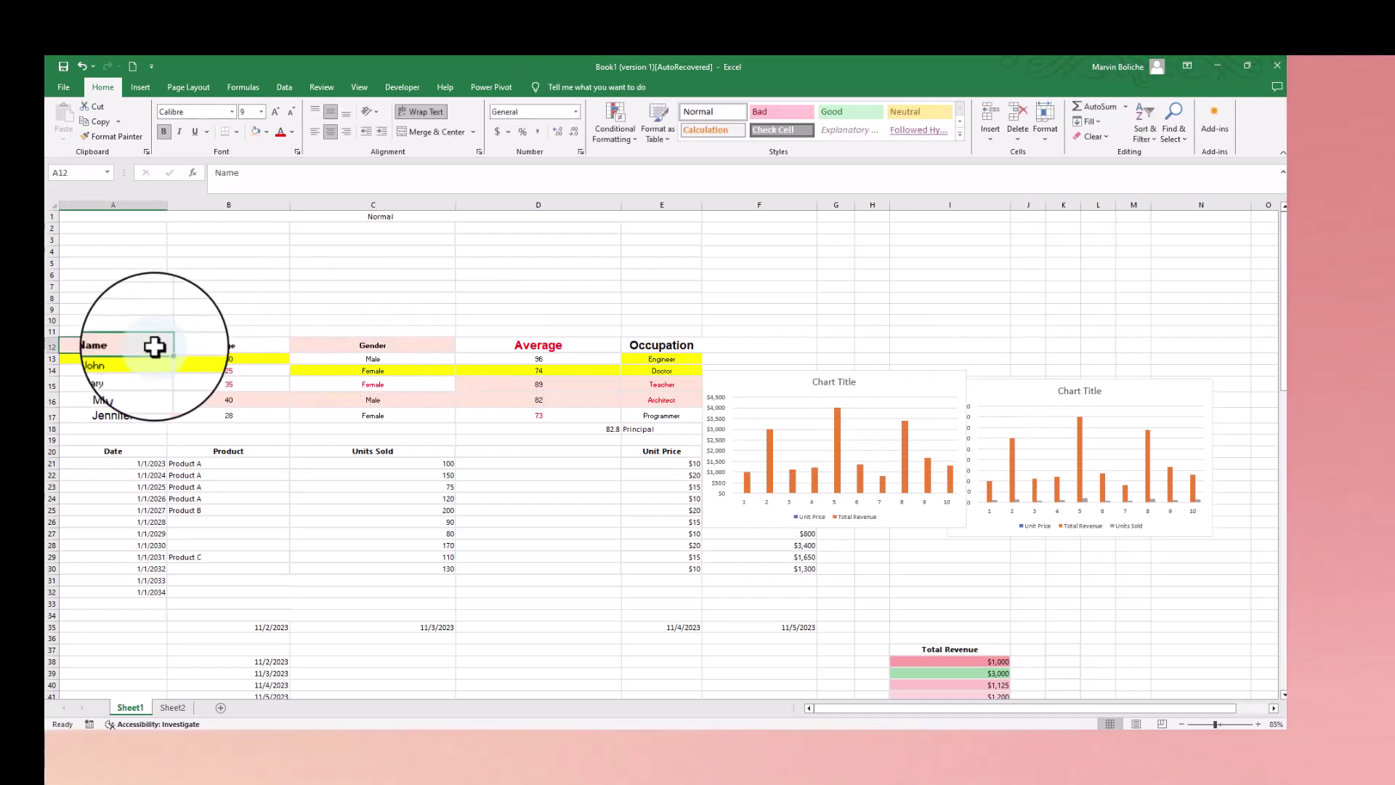
click(661, 432)
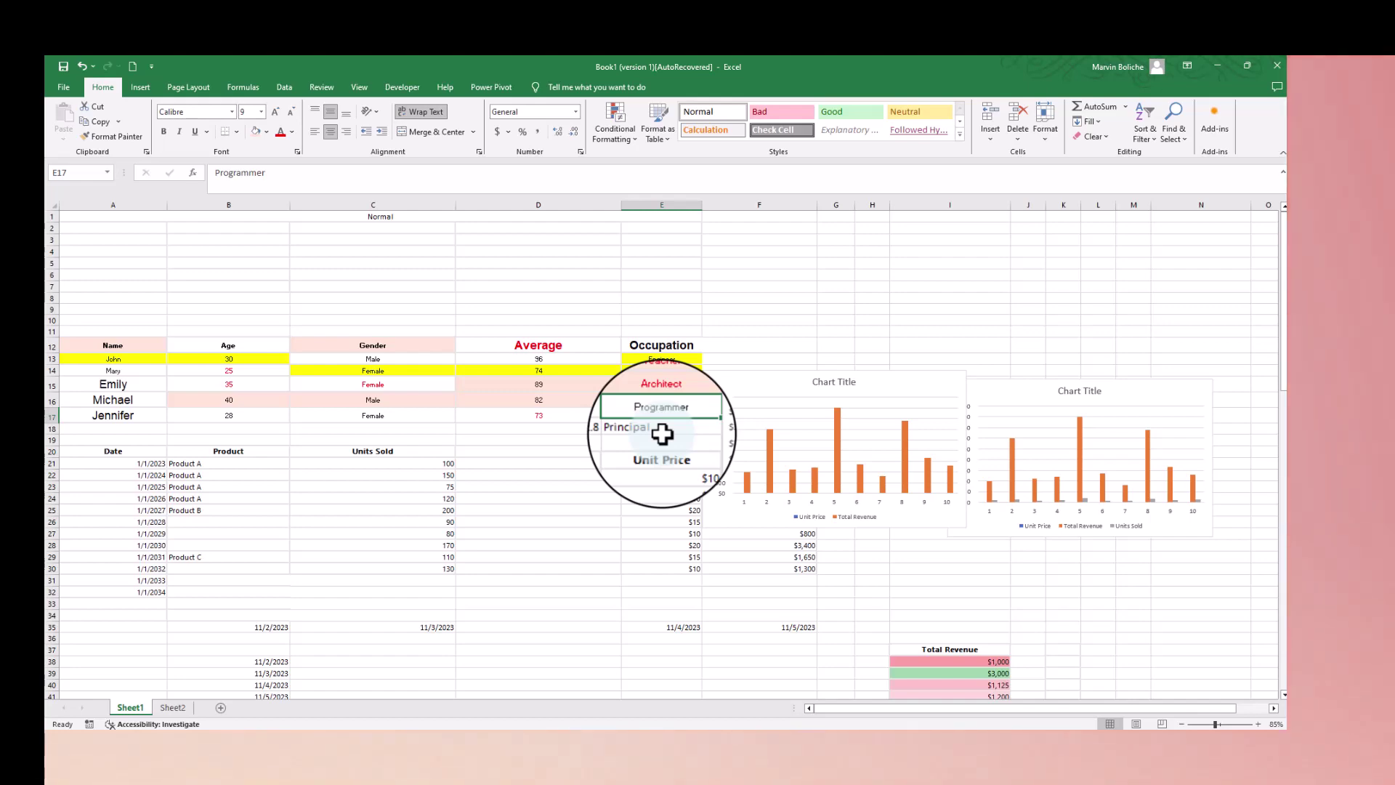
scroll(625, 429, up, 1)
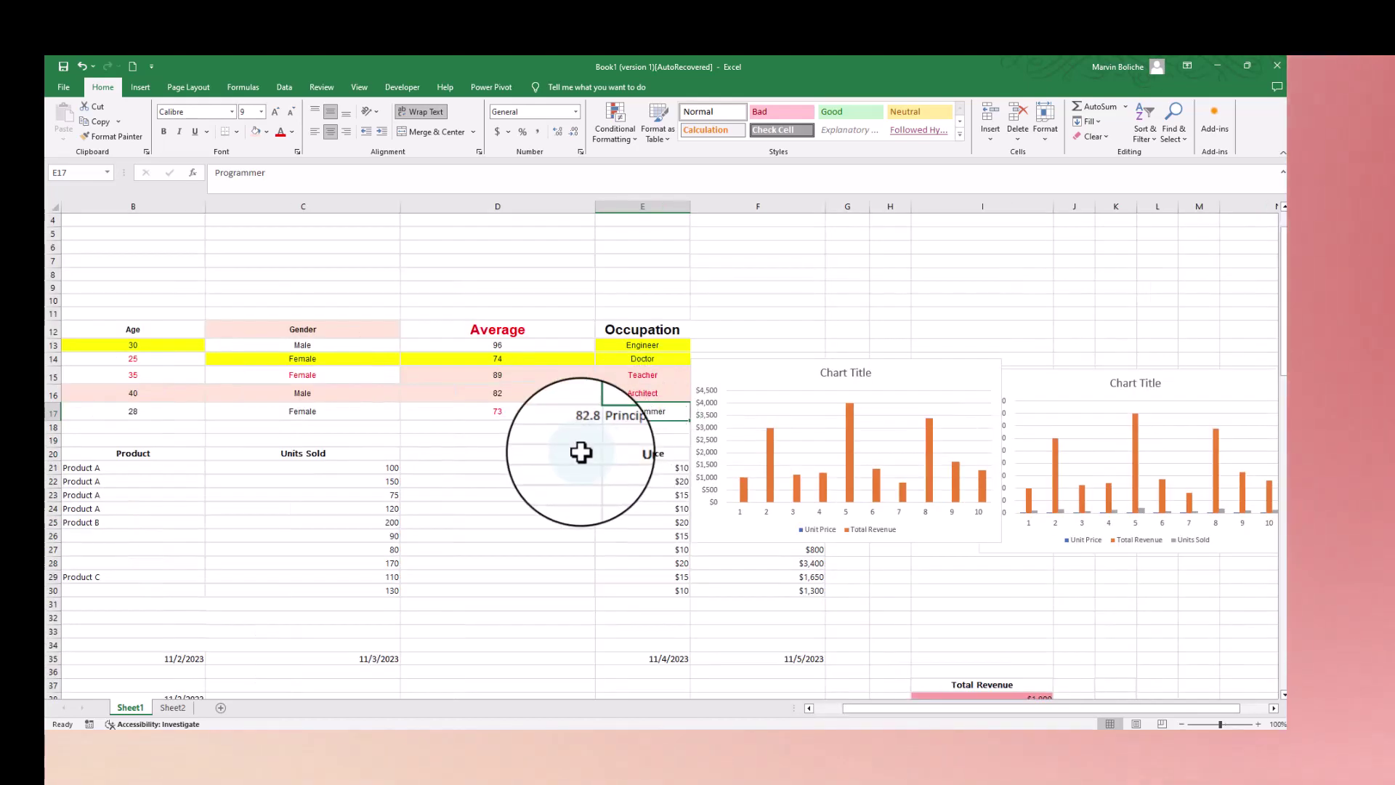
scroll(509, 533, up, 3)
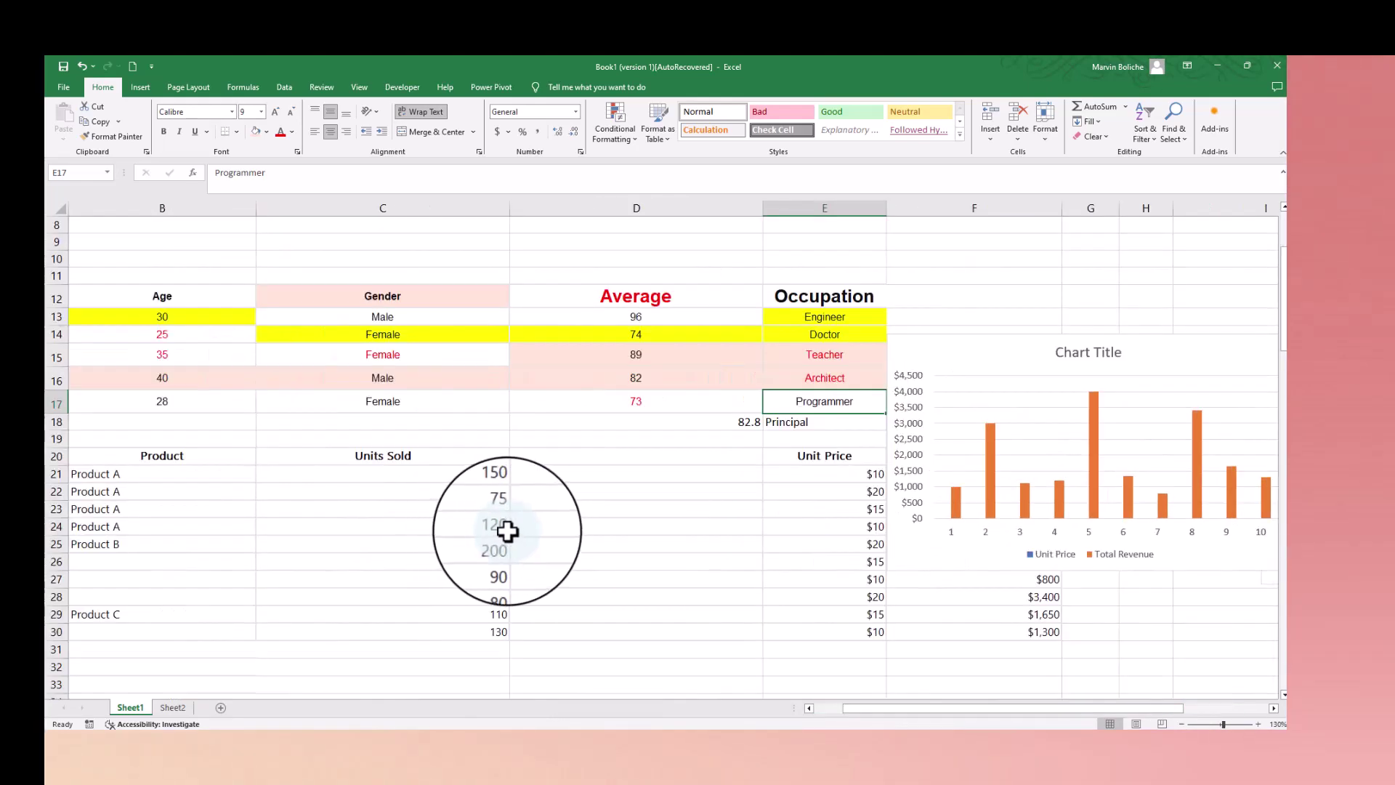
scroll(726, 690, left, 1)
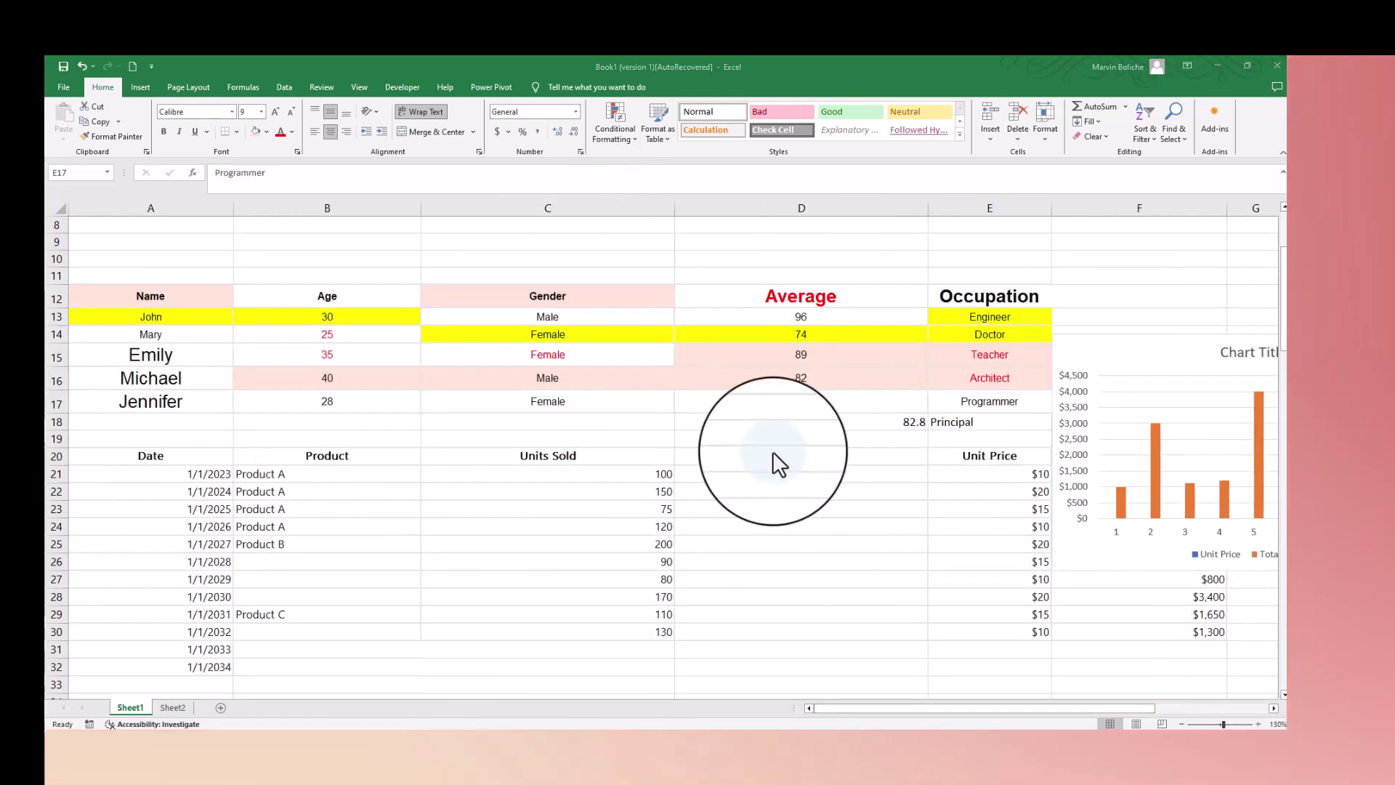
drag(142, 292, 973, 403)
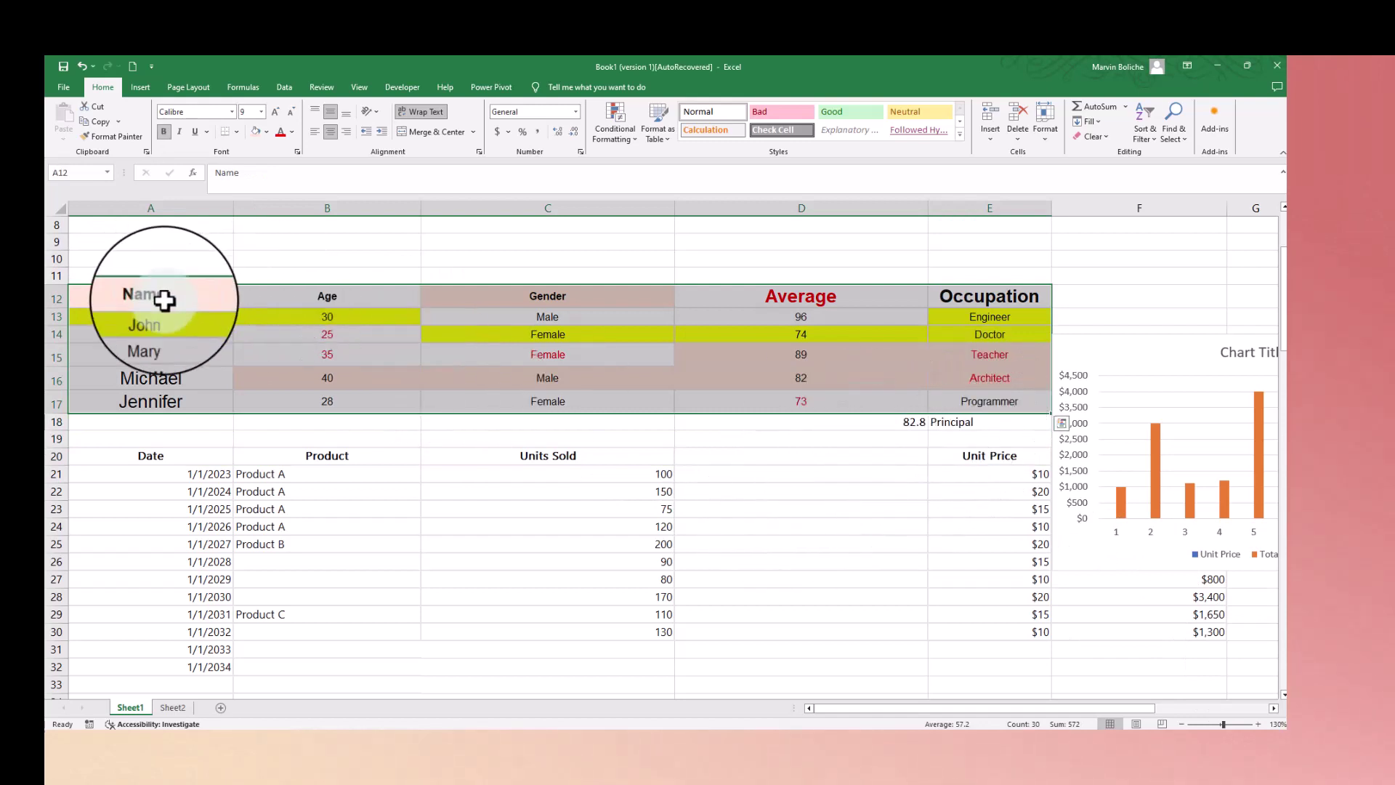
drag(156, 302, 969, 429)
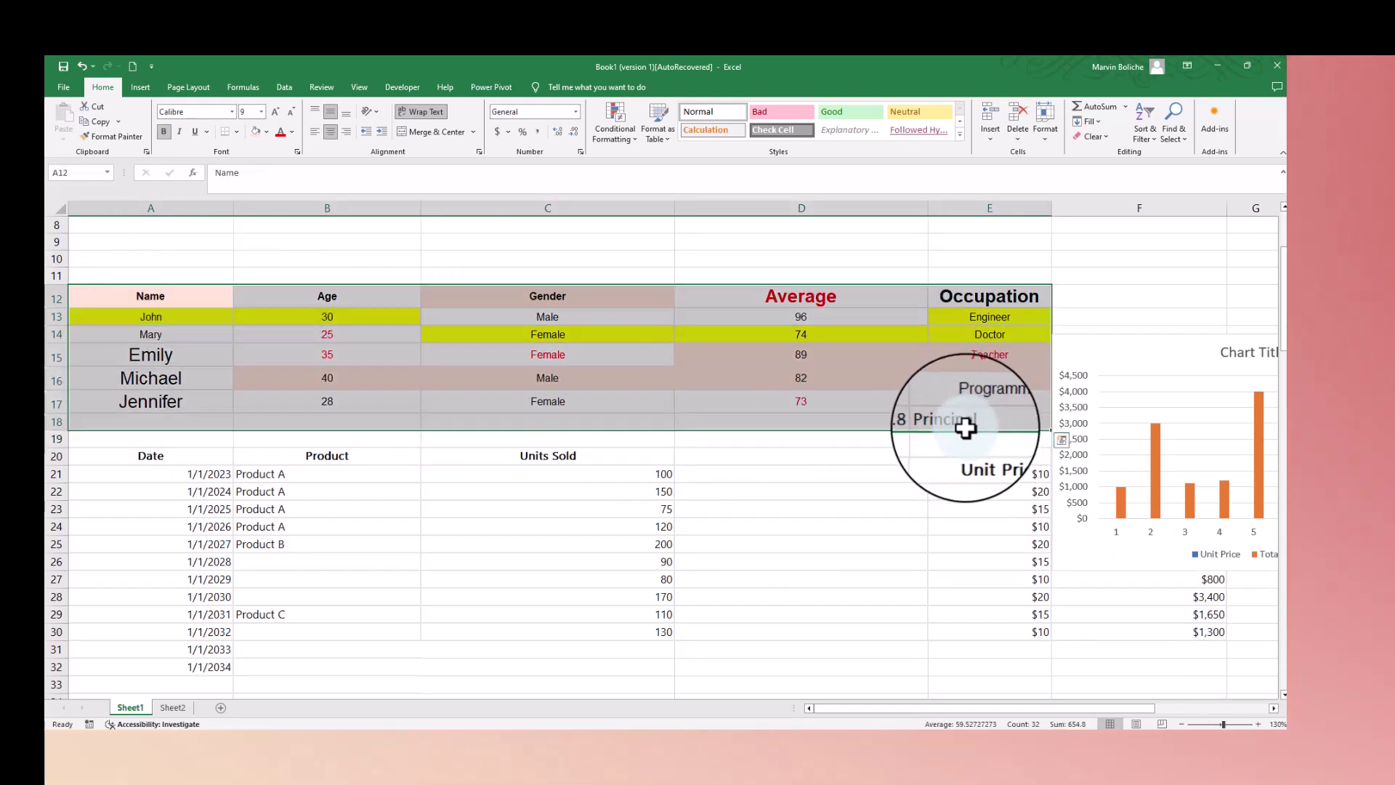
click(236, 133)
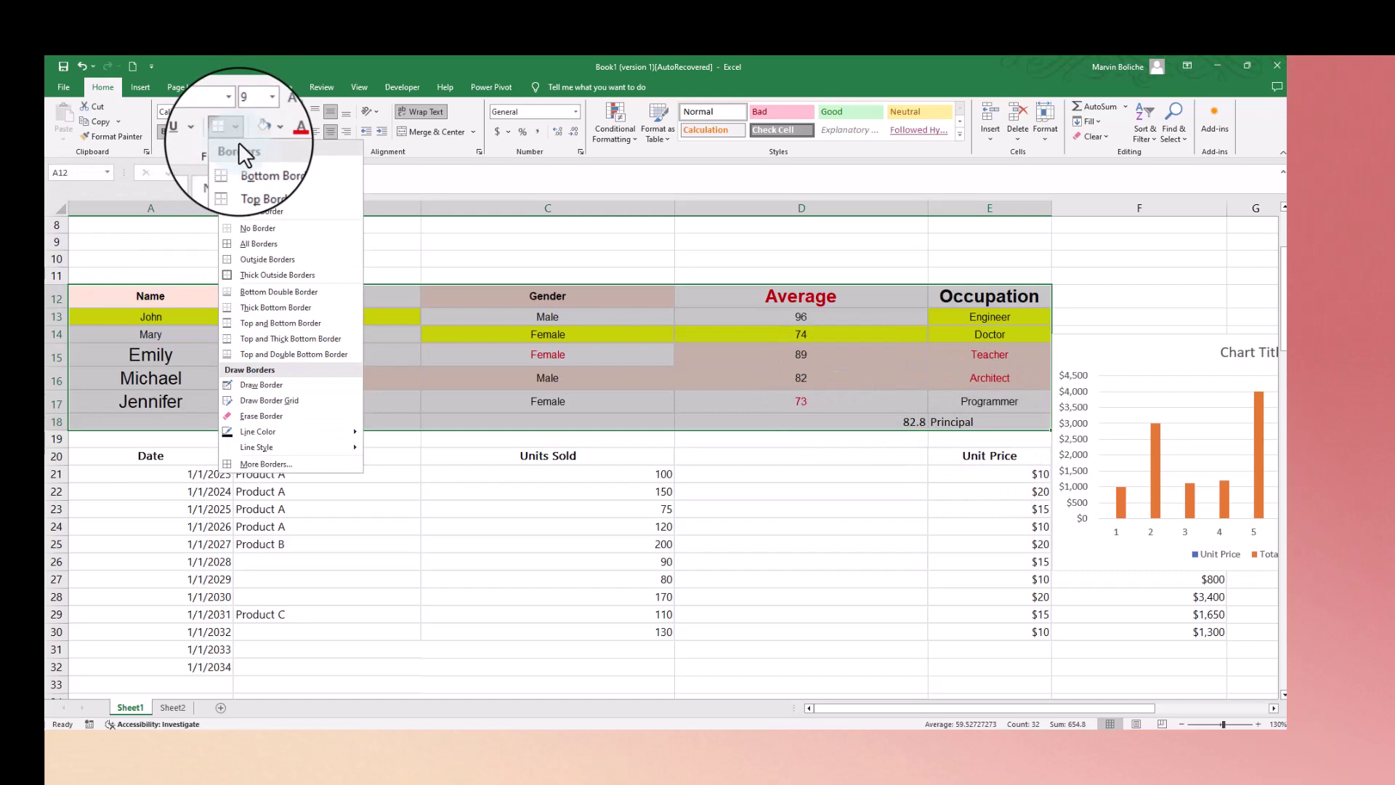
click(280, 245)
click(944, 561)
scroll(843, 523, up, 3)
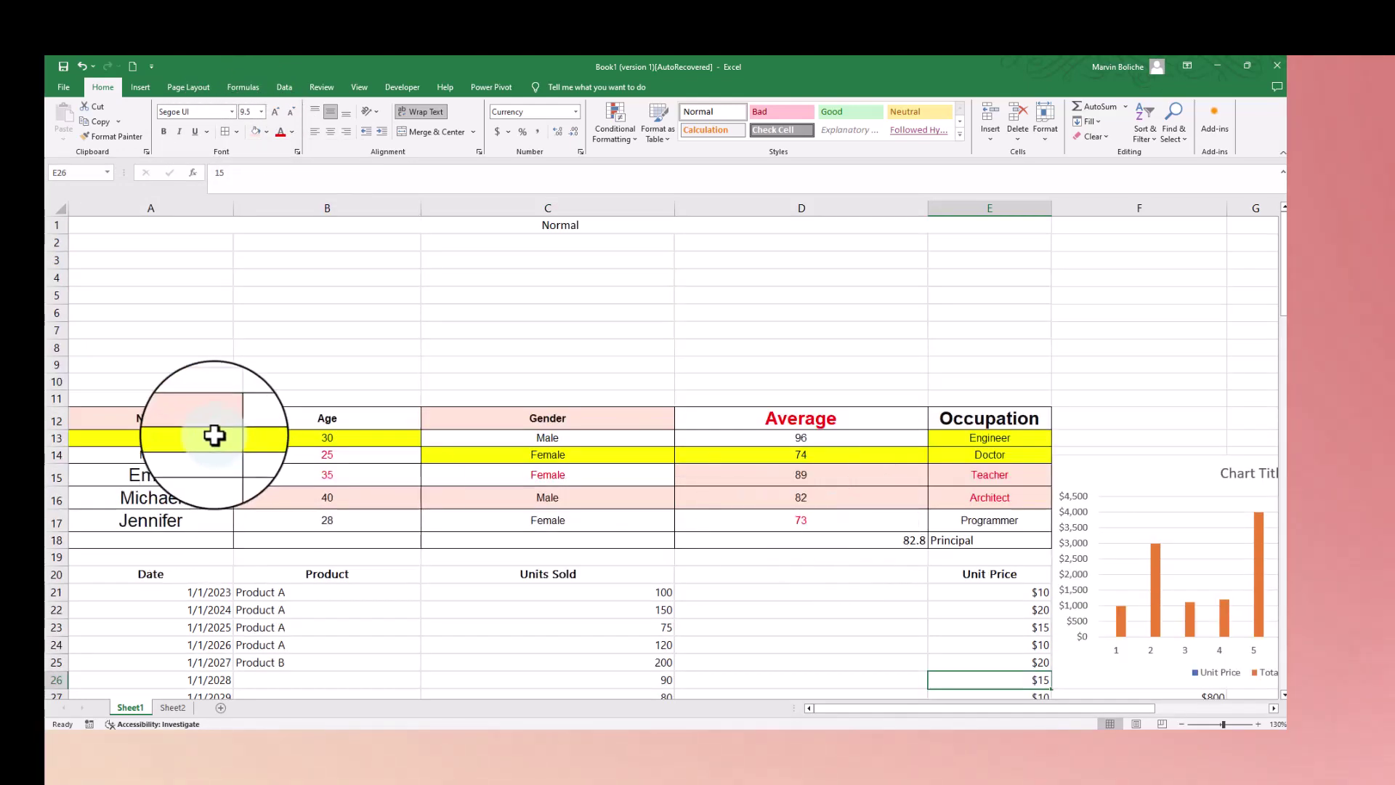
Step: Copy the bordered table A12:E18 and paste it with its formatting starting at cell A2
click(193, 417)
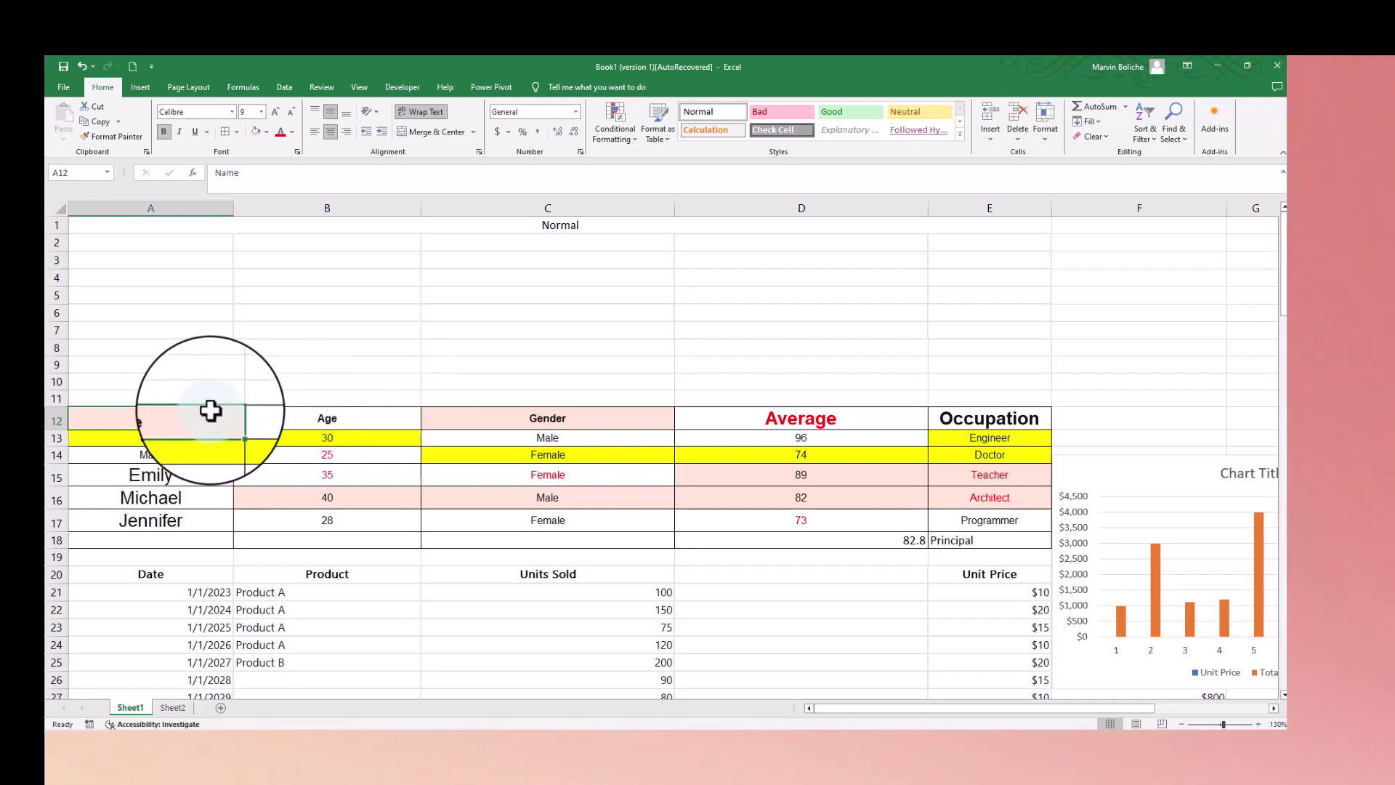
shift+click(985, 537)
key(ctrl+c)
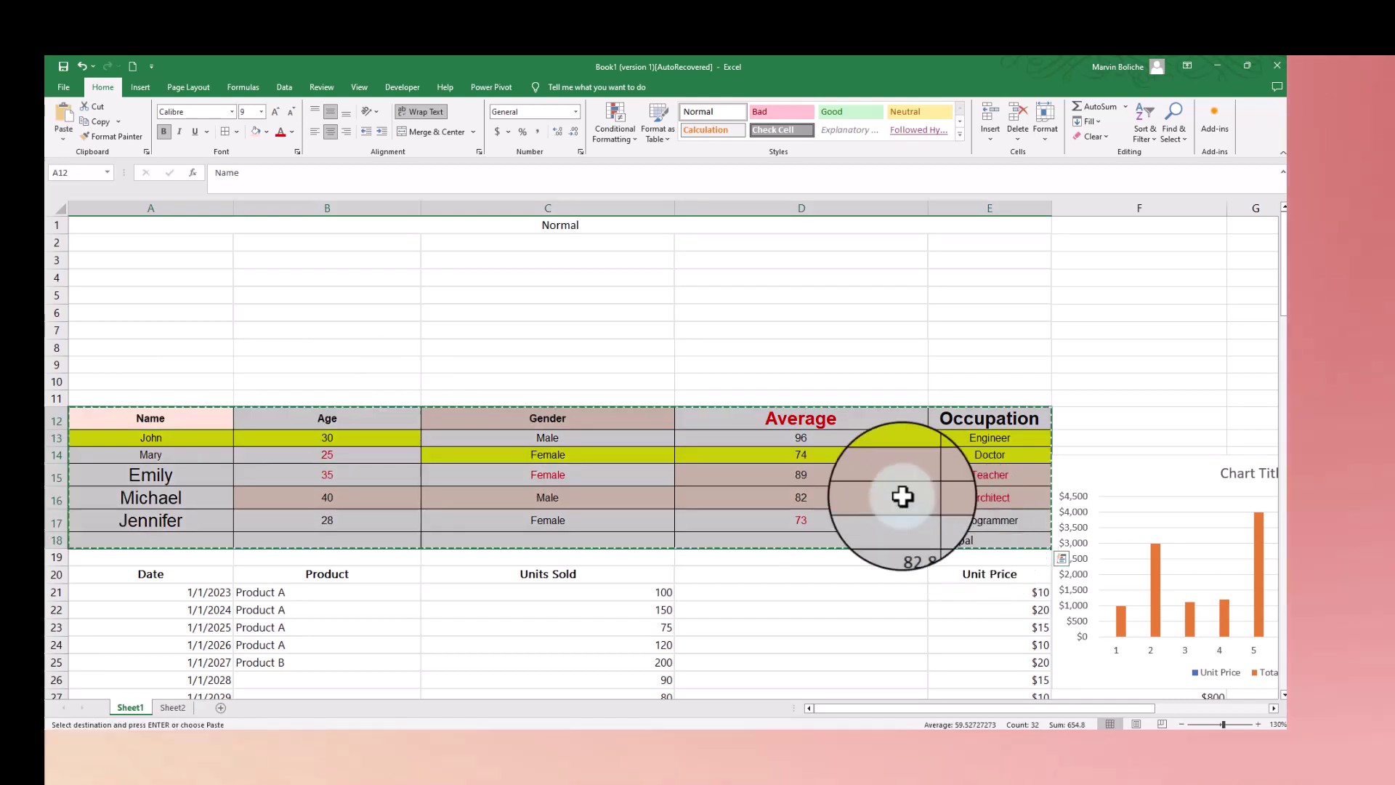
click(181, 243)
key(ctrl+v)
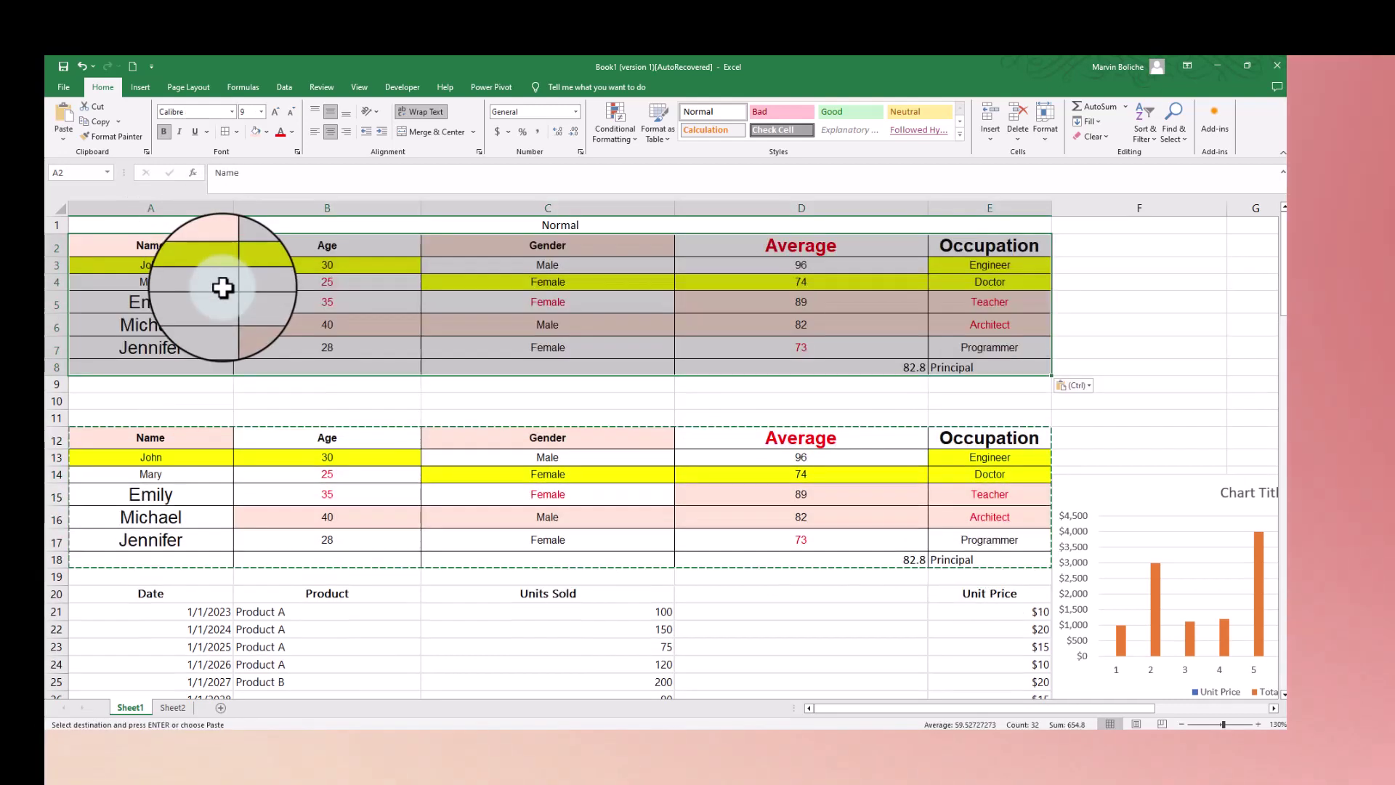
Step: Set the font of the Name header in A2 to Ariel, remove its bold style and clear its fill color
click(178, 247)
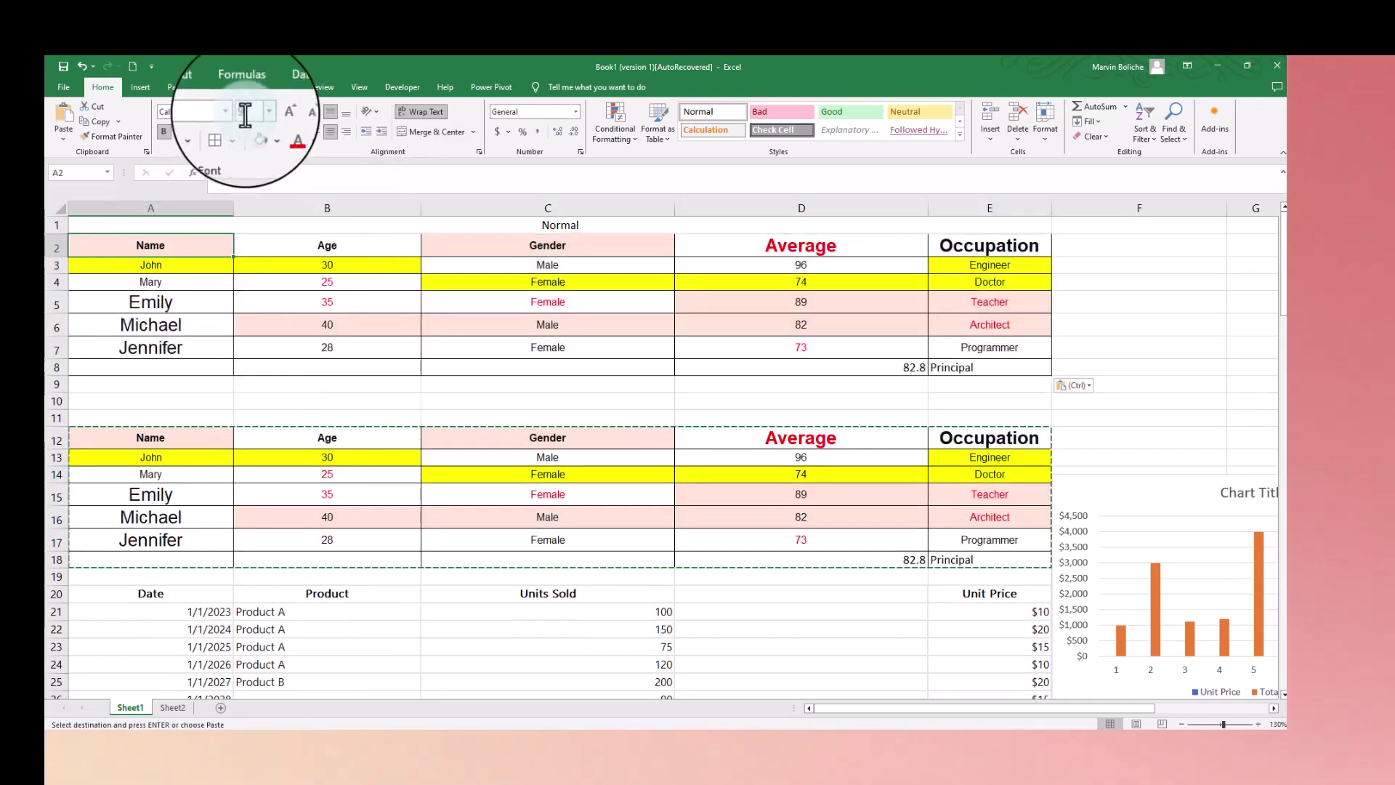
text(Aria)
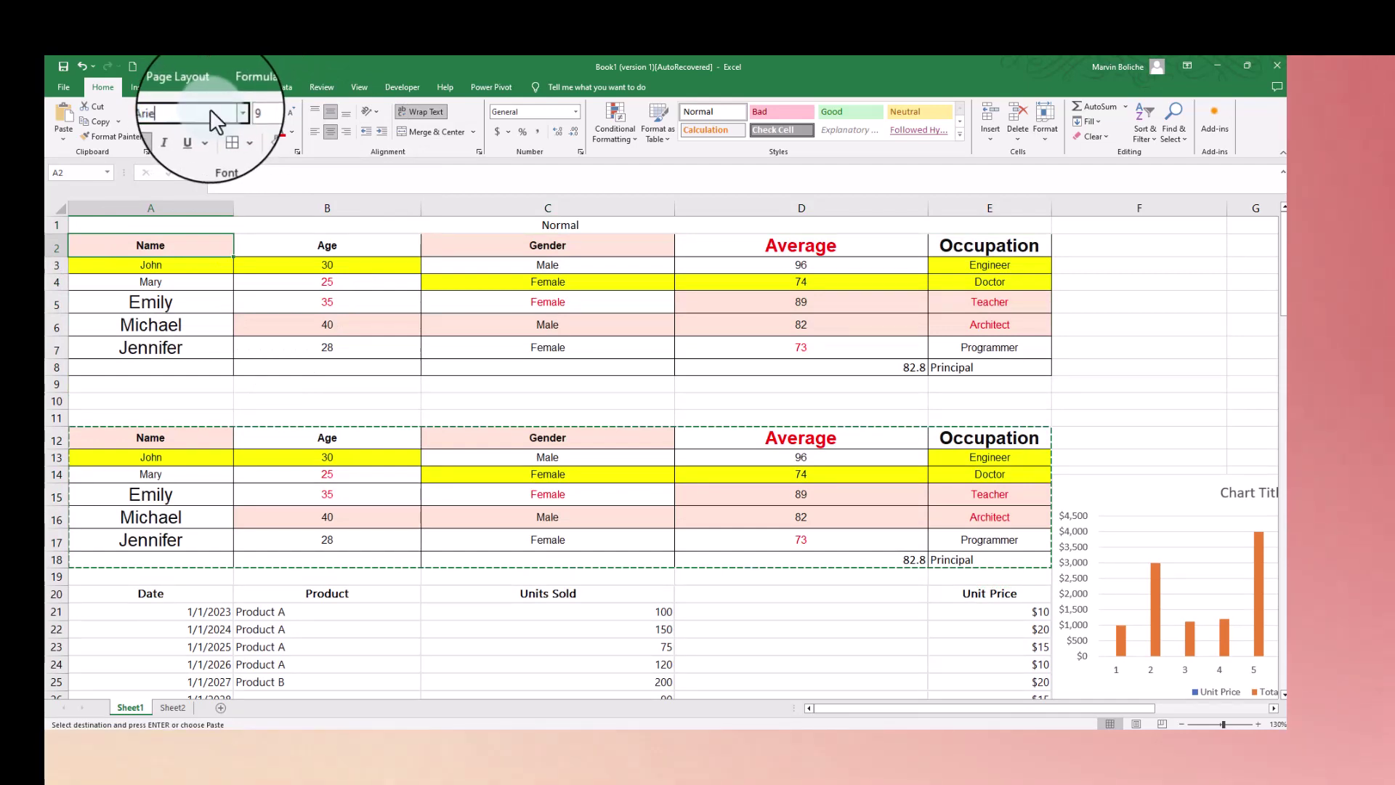
text(l)
key(Tab)
key(Return)
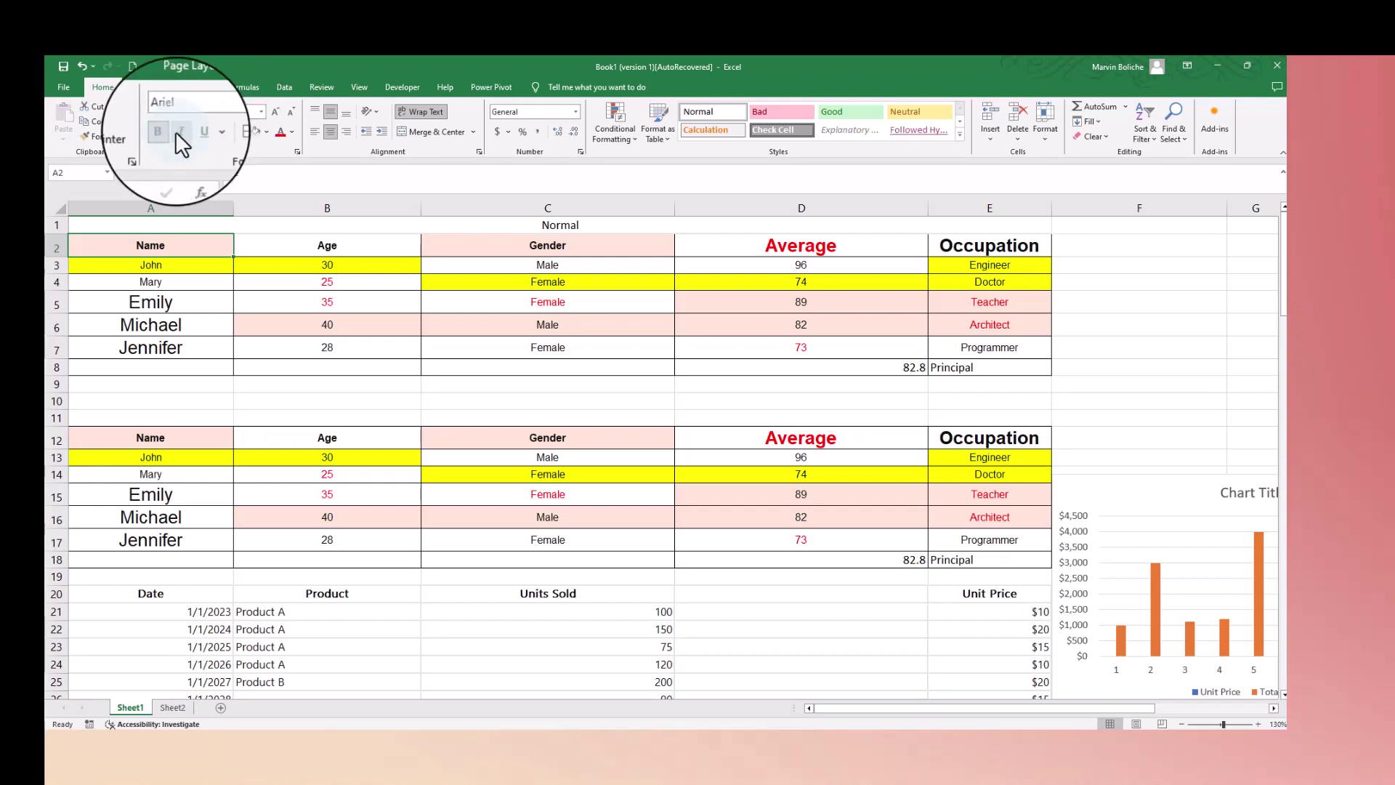
click(266, 132)
click(269, 172)
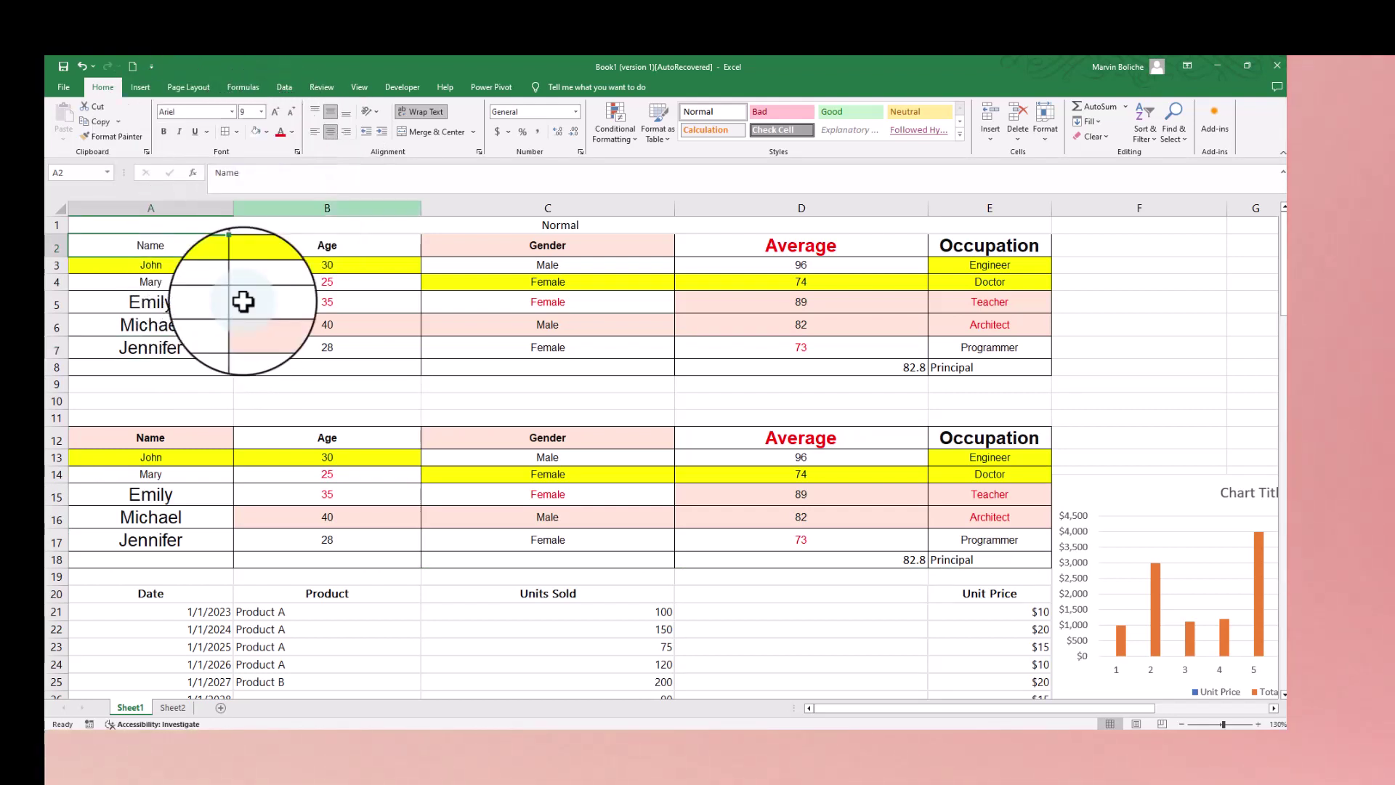
Step: Use Format Painter to apply the formatting of A2 to the data rows A3:E8 and the remaining headers B2:E2
click(109, 138)
mouse_move(174, 265)
mouse_down()
mouse_move(934, 395)
mouse_move(1008, 372)
mouse_up()
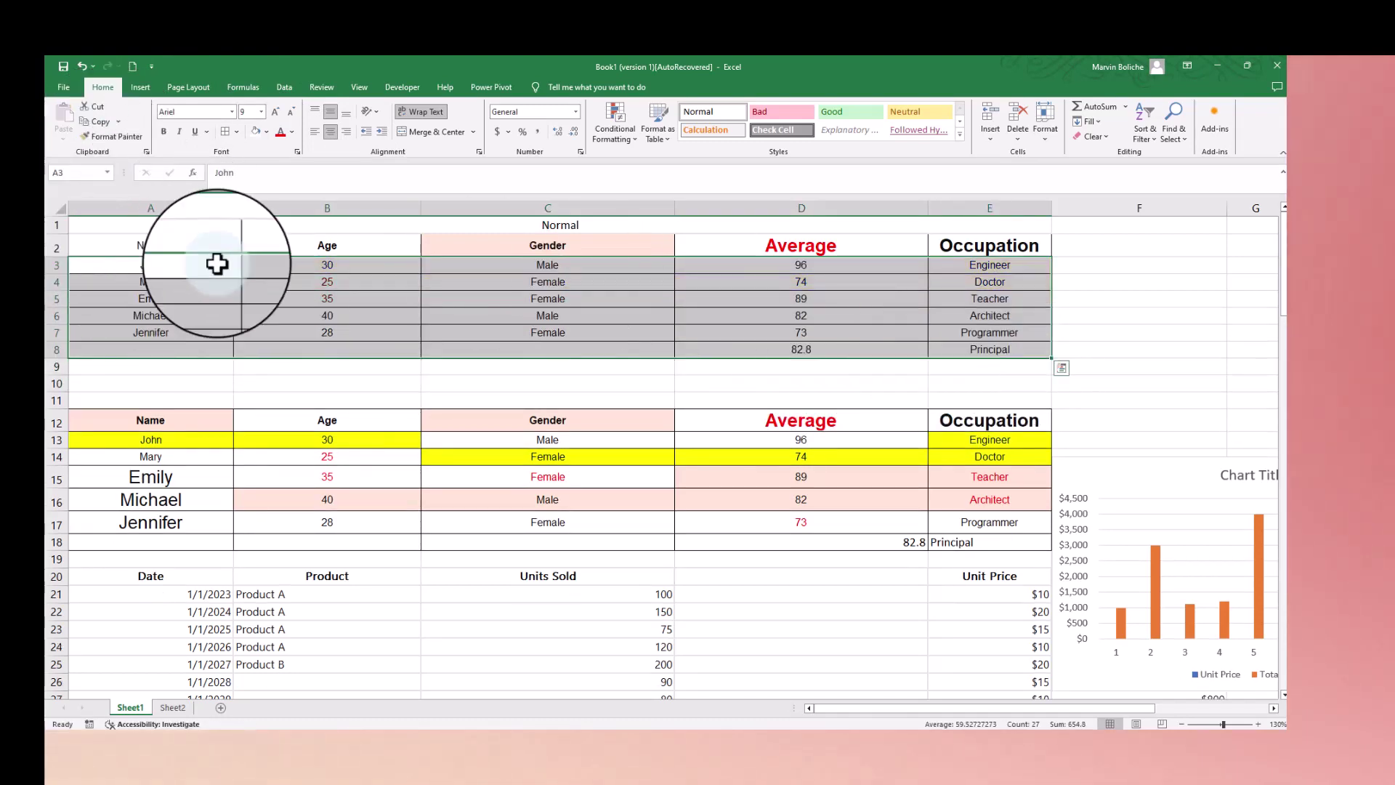
click(199, 245)
click(123, 136)
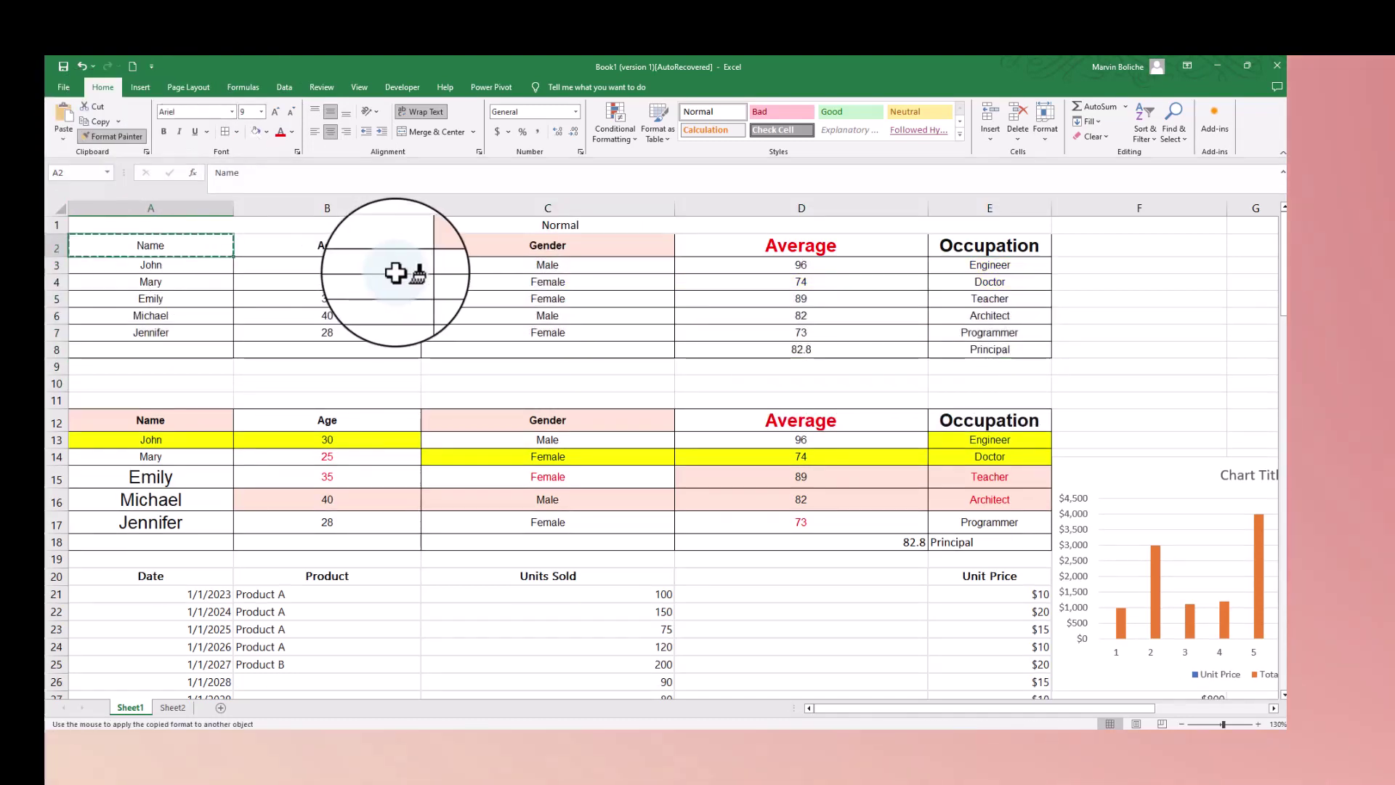
mouse_move(405, 270)
mouse_down()
mouse_move(985, 258)
mouse_move(975, 249)
mouse_up()
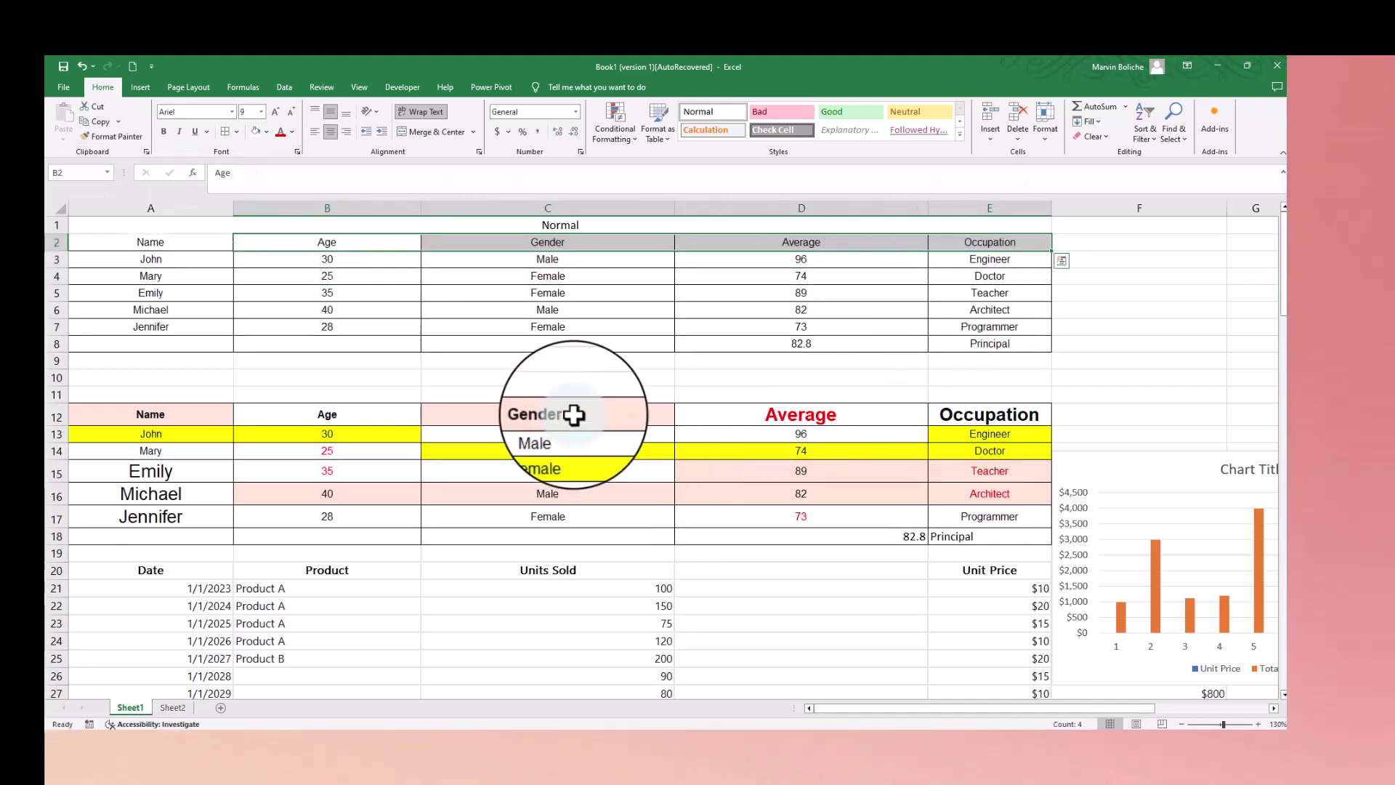
click(497, 380)
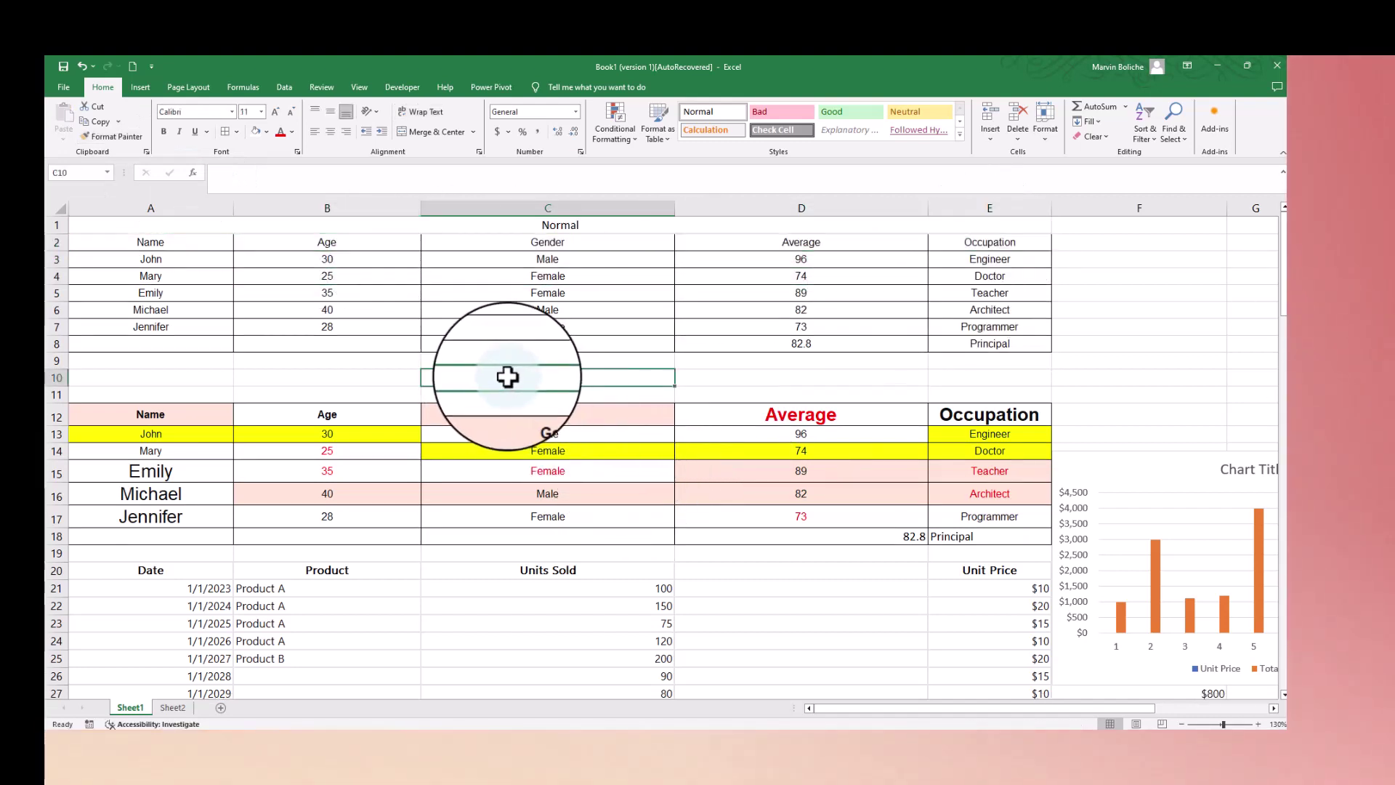
Step: Undo the formatting changes and the pasted table in A2:E8
key(ctrl+z)
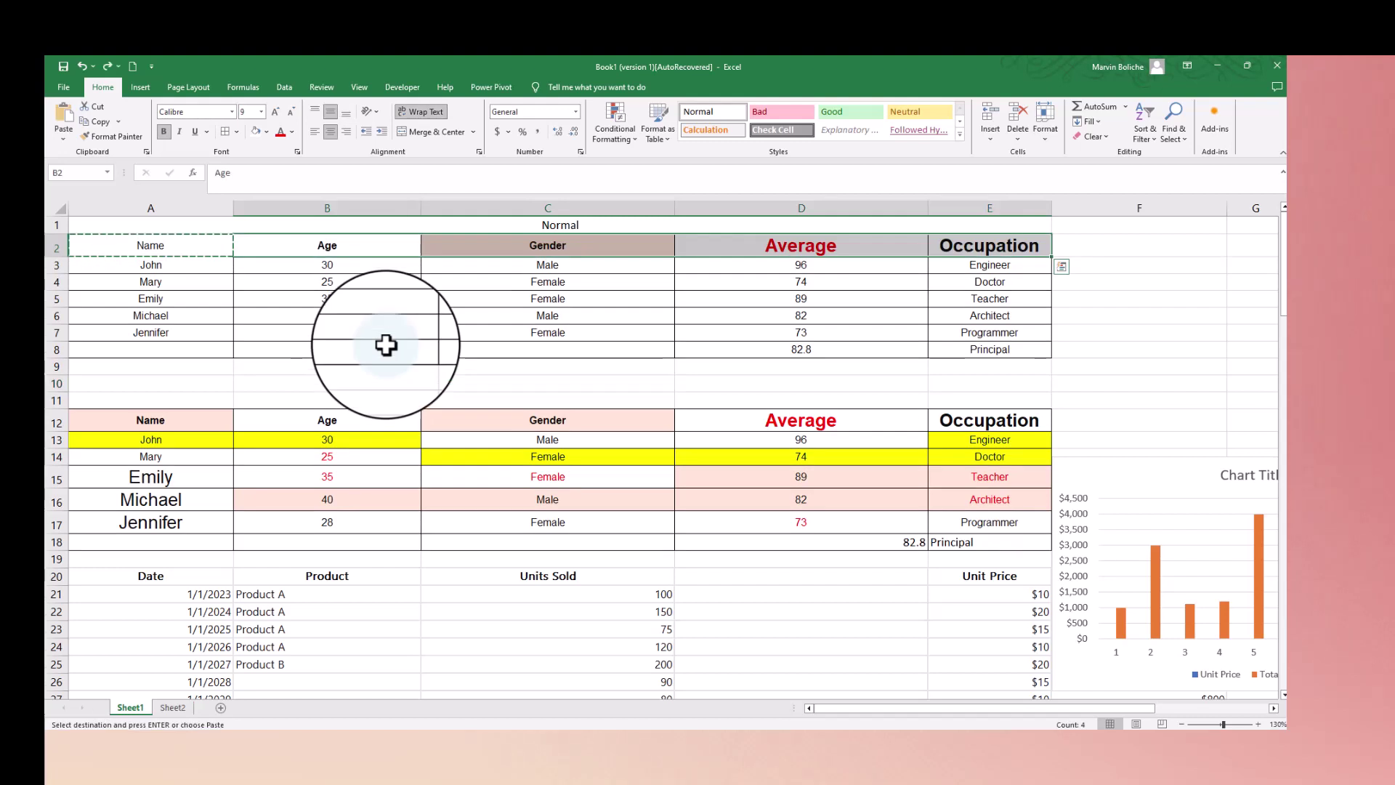
key(ctrl+z)
key(Up)
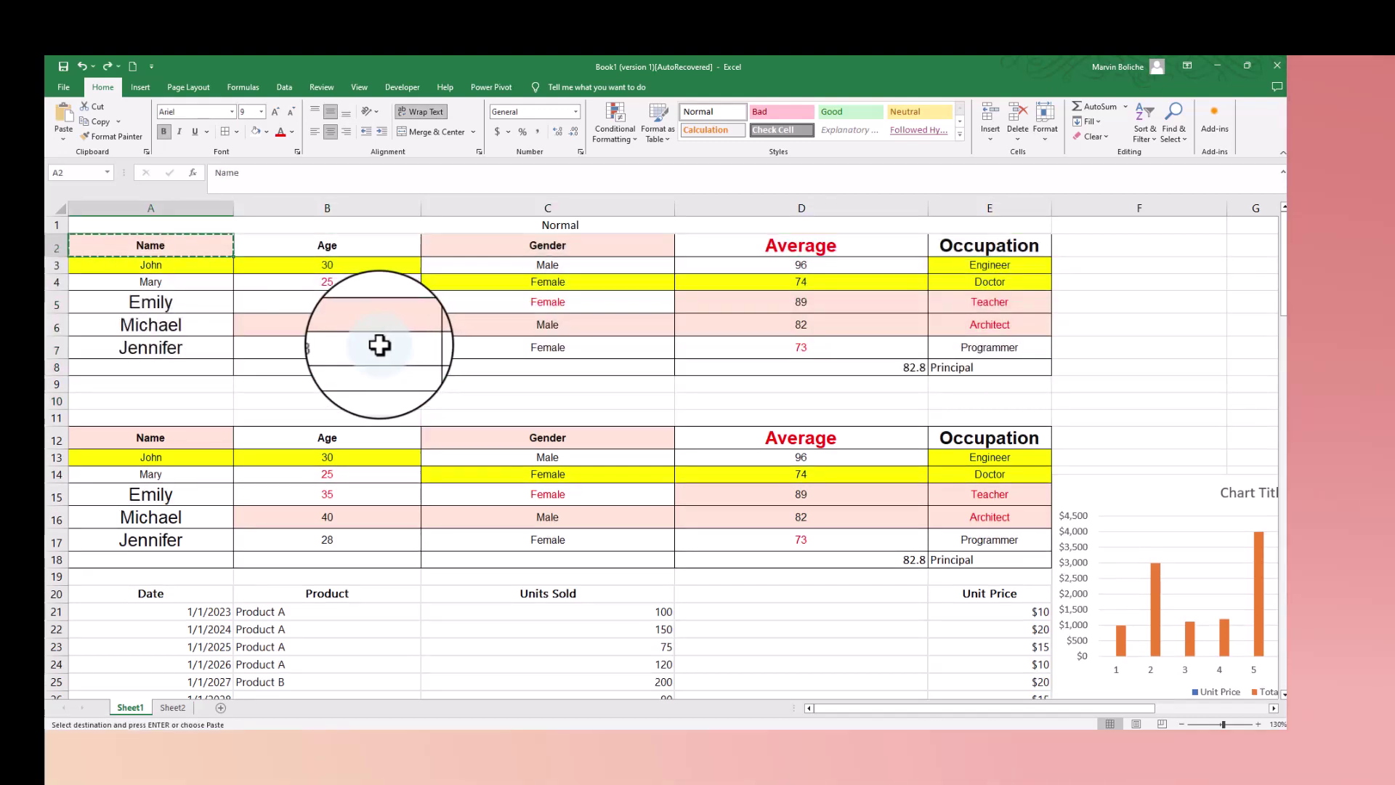
key(ctrl+z)
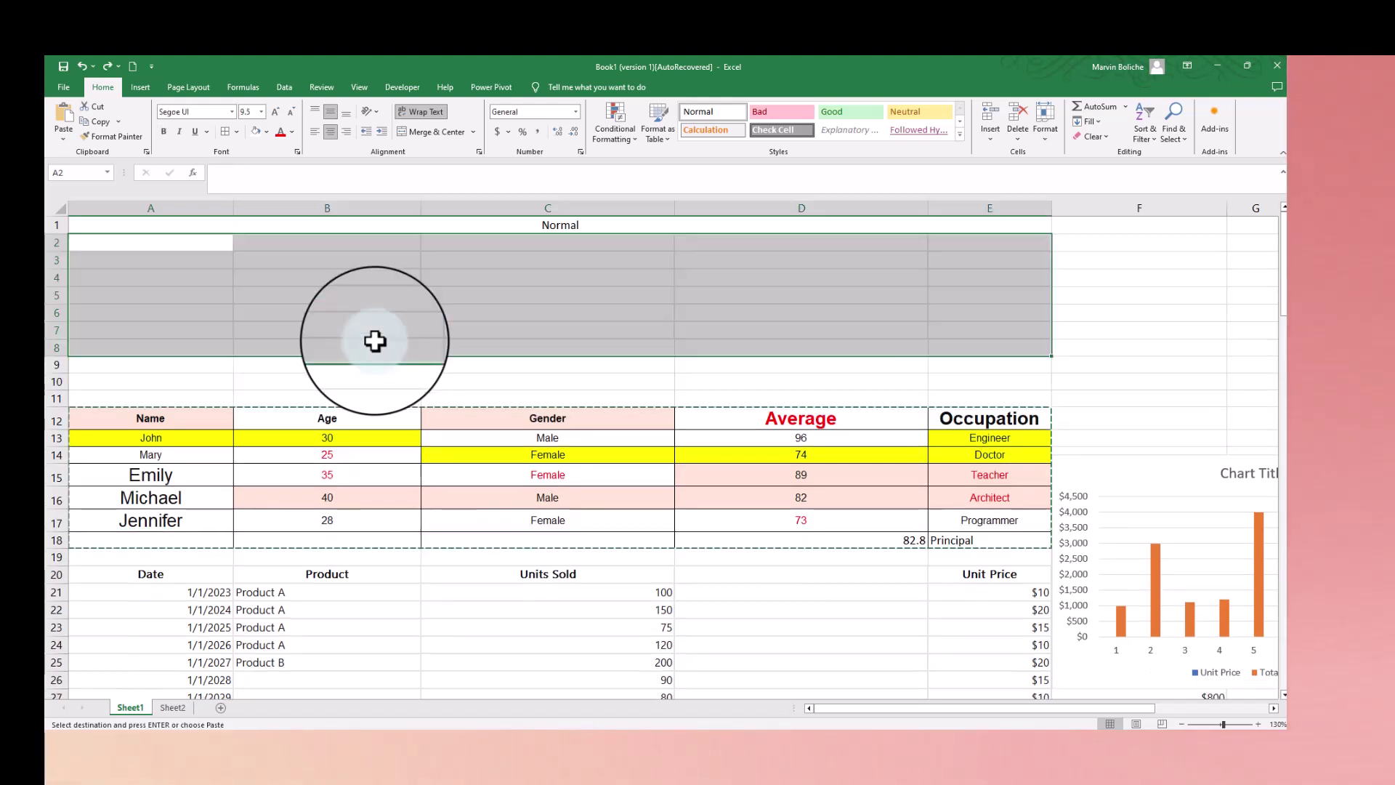
Step: Copy the table A12:E18 and use Paste Special to paste only its values starting at cell A2
key(ctrl+c)
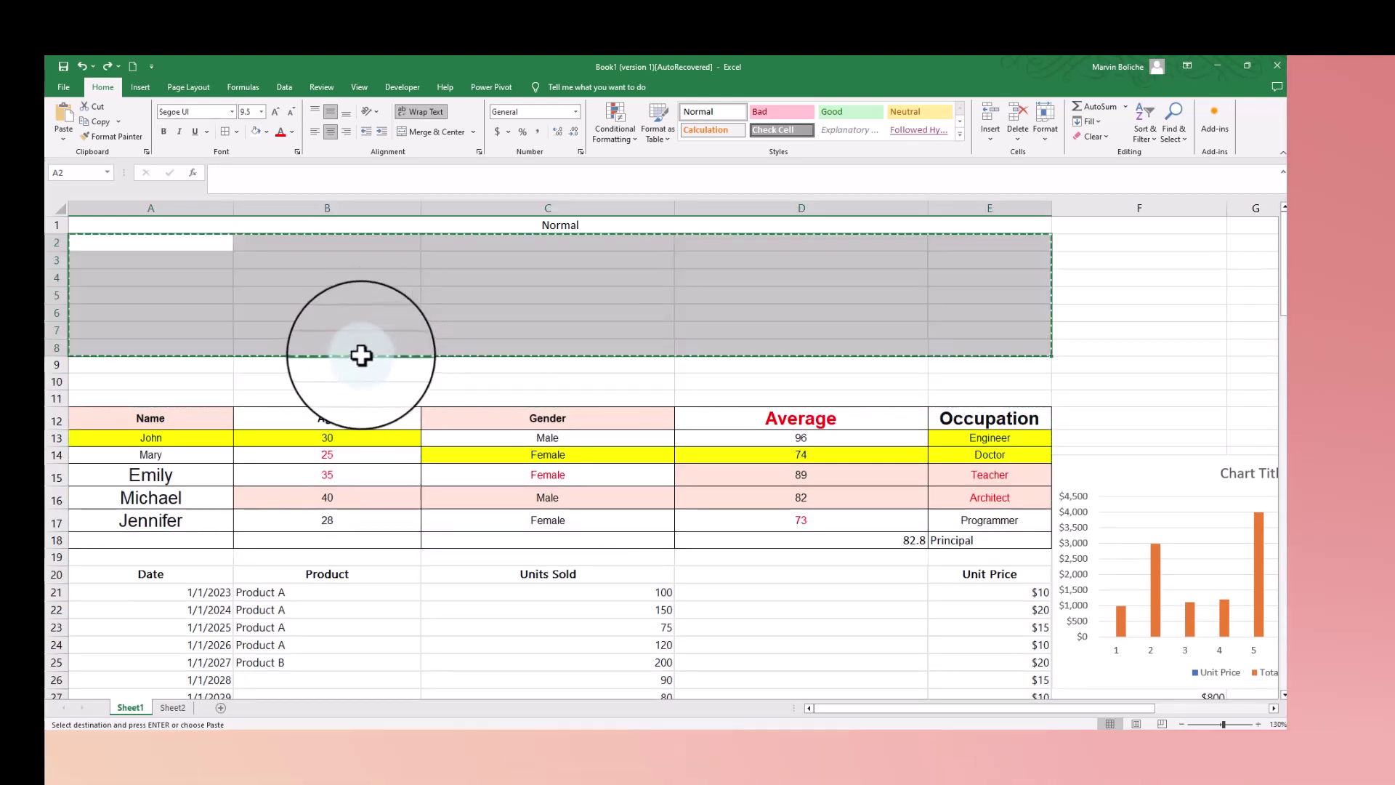
drag(155, 418, 984, 509)
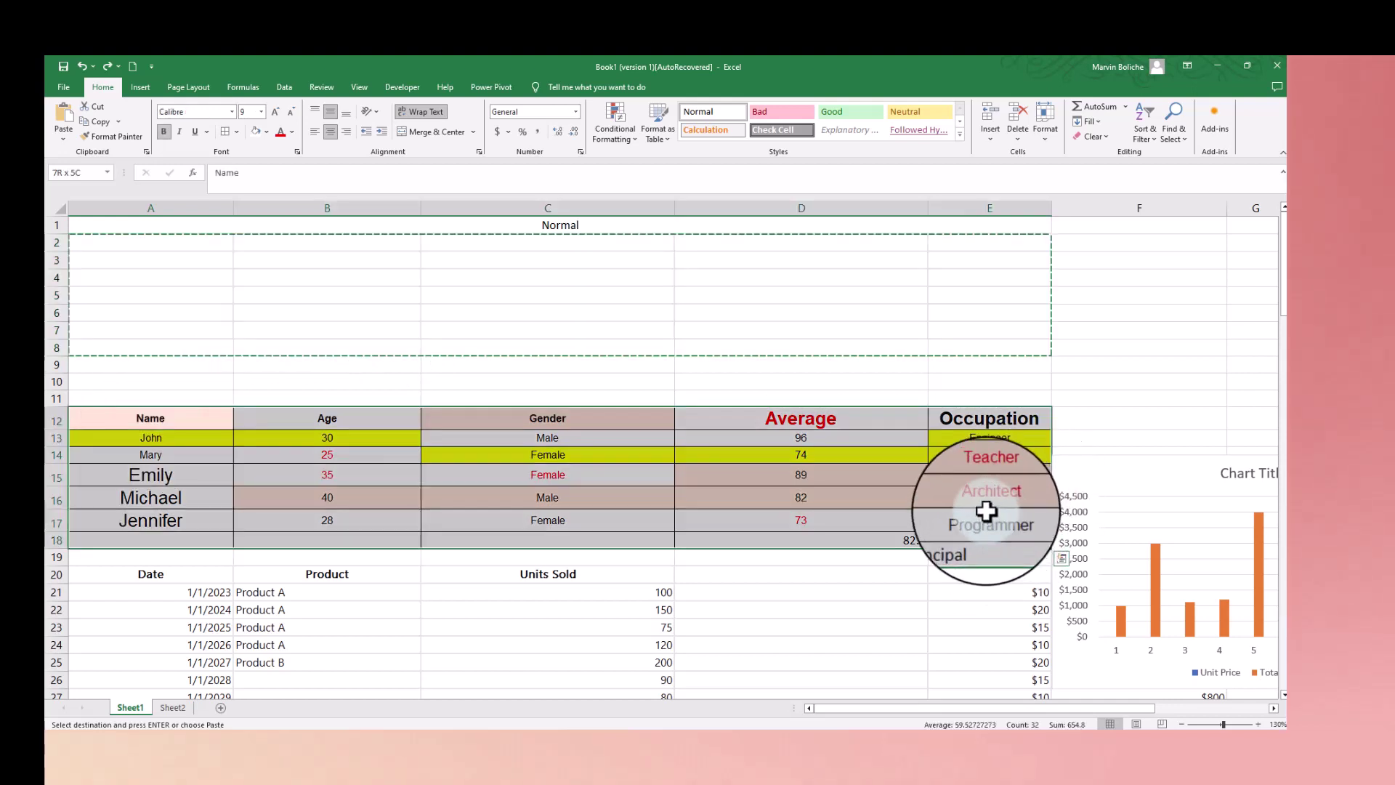
key(ctrl+c)
key(ctrl+q)
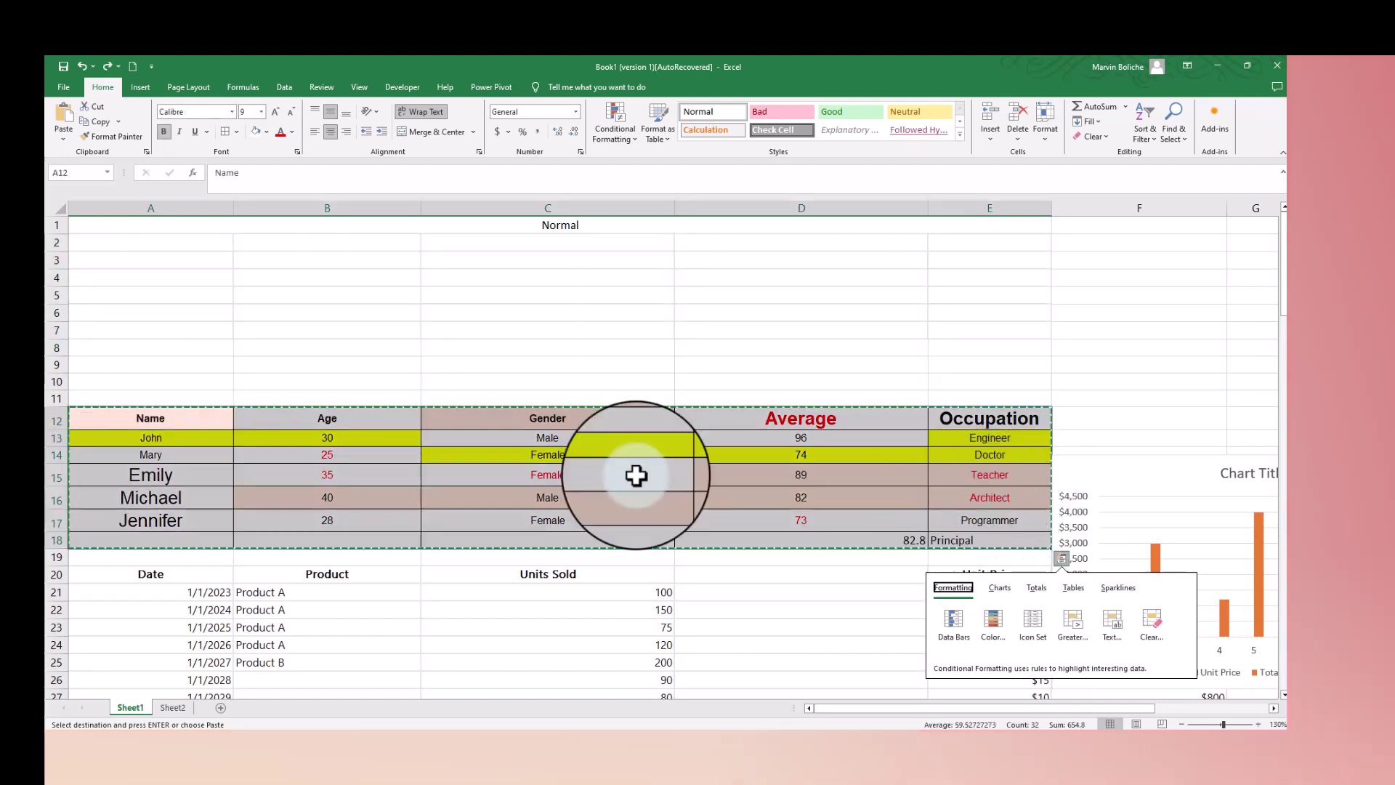
click(183, 238)
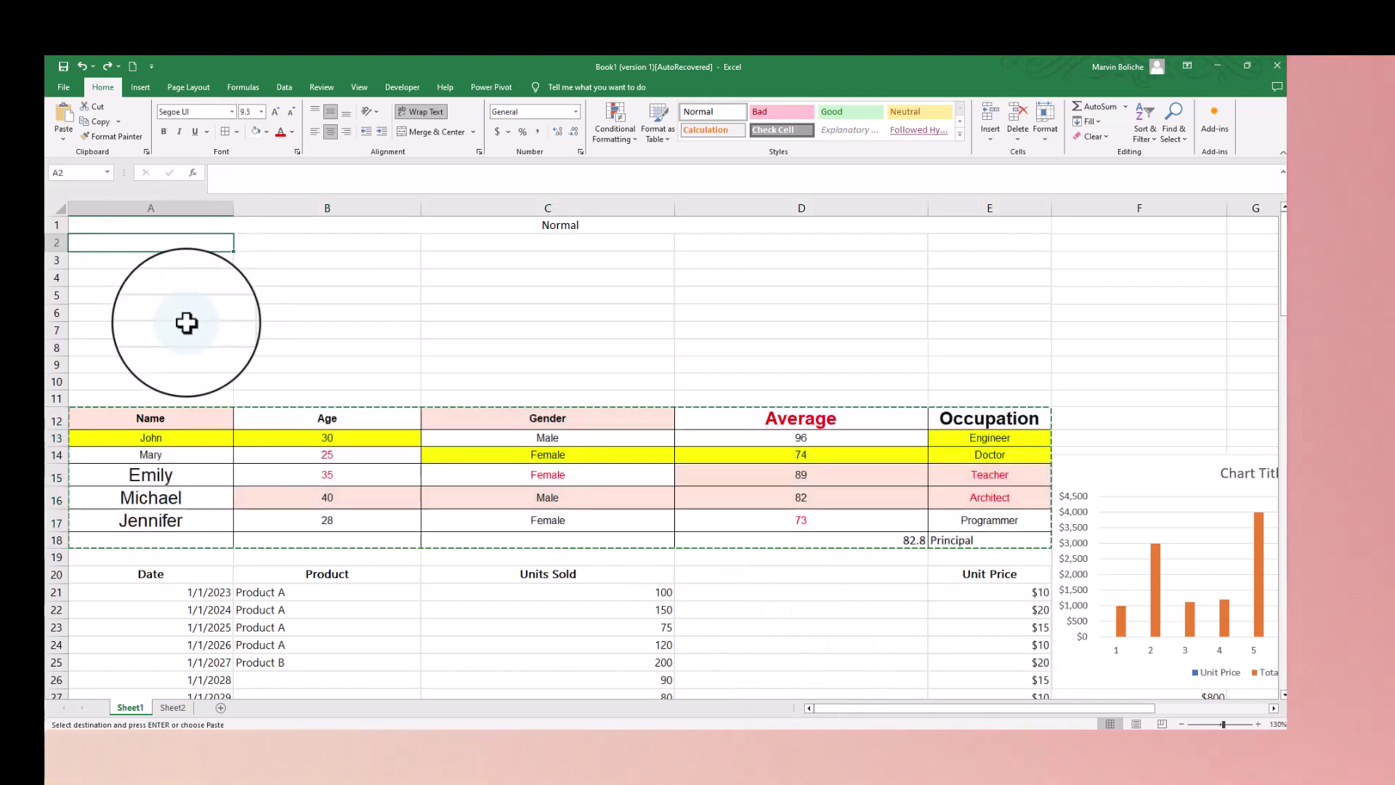
click(171, 418)
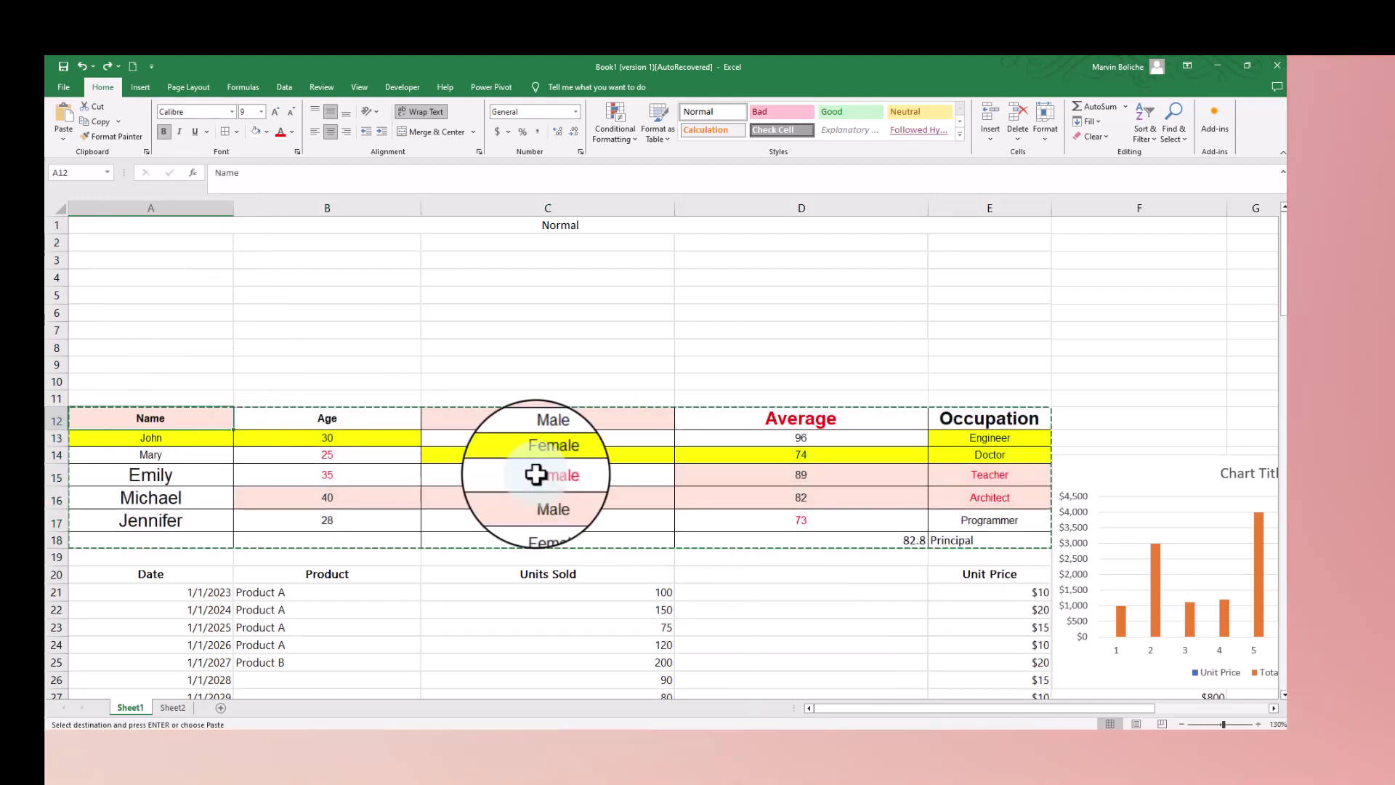
shift+click(1007, 541)
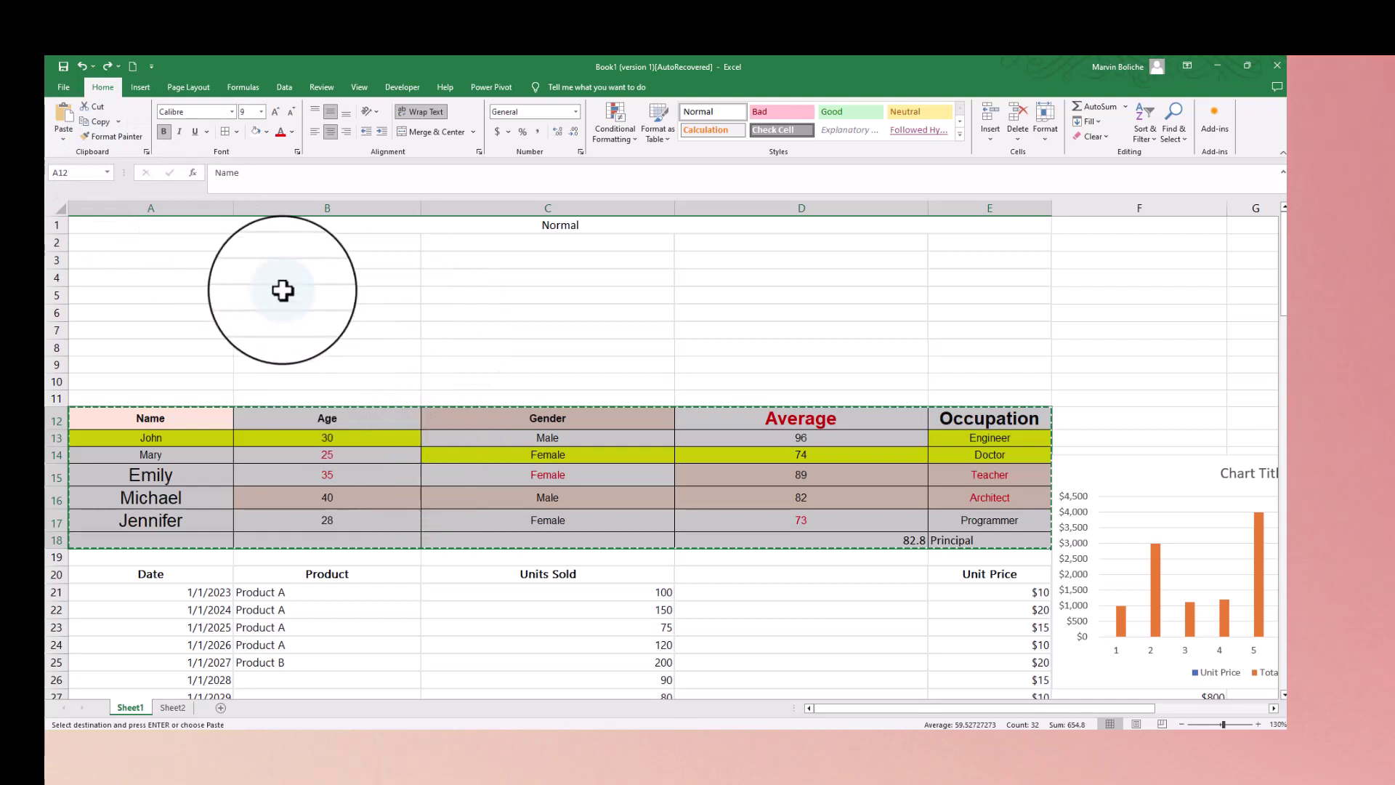
click(185, 241)
right_click(185, 241)
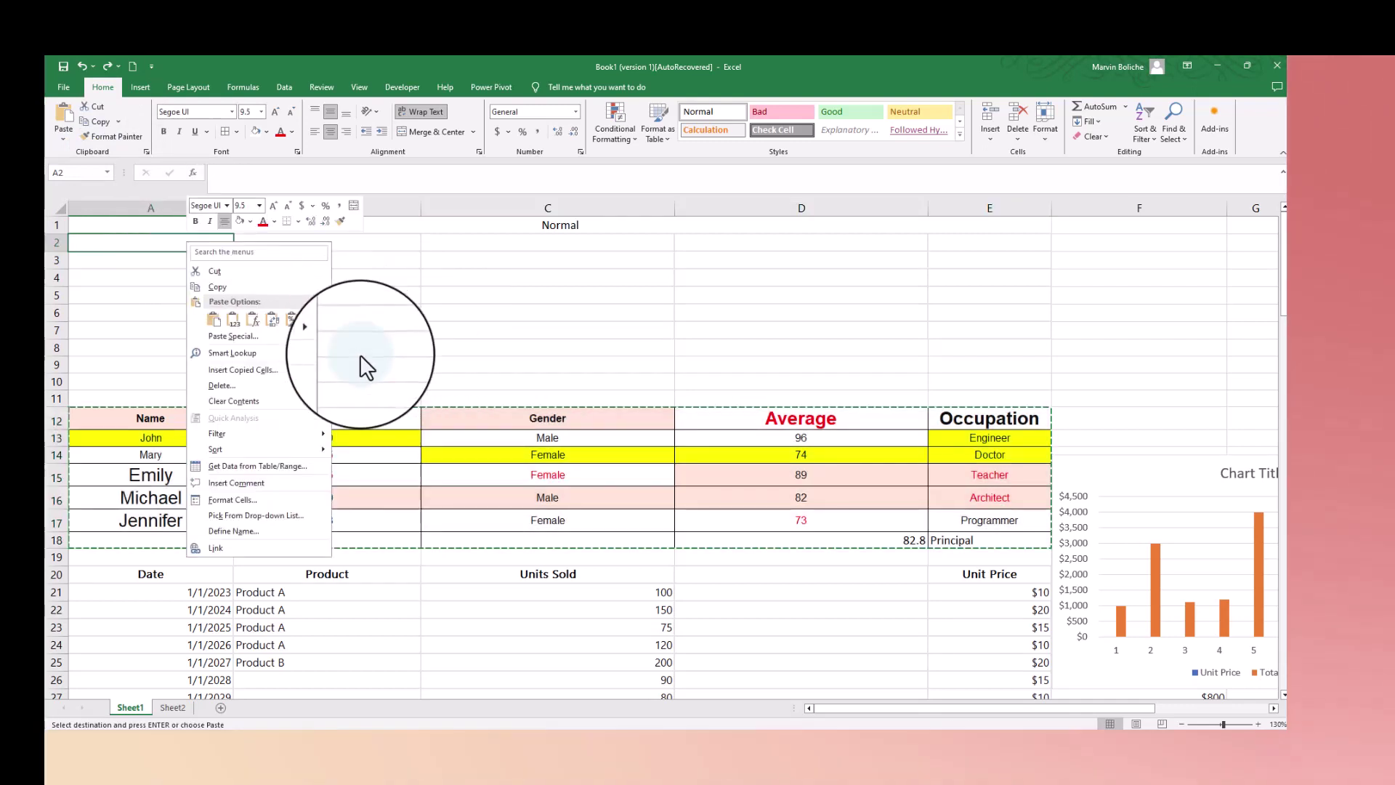
mouse_move(326, 336)
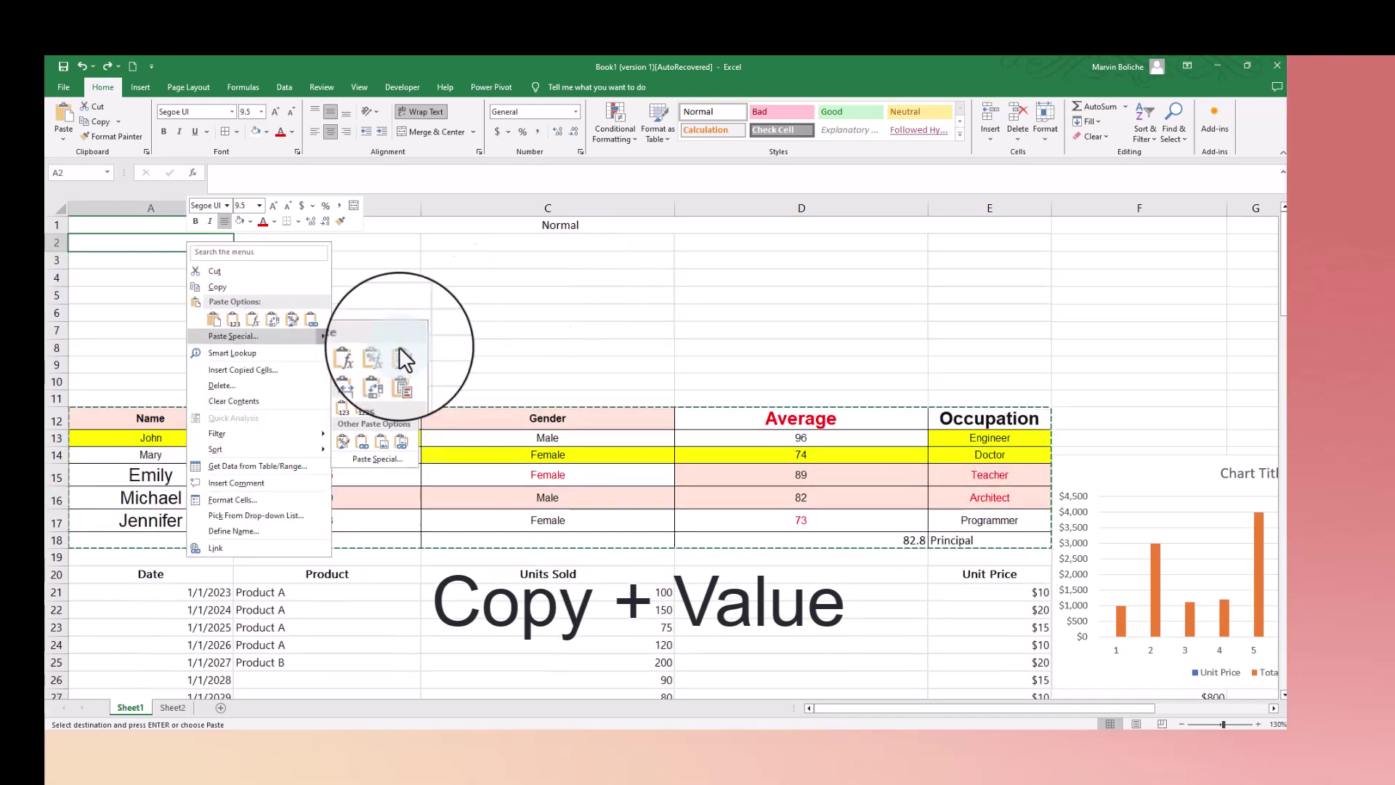
click(345, 407)
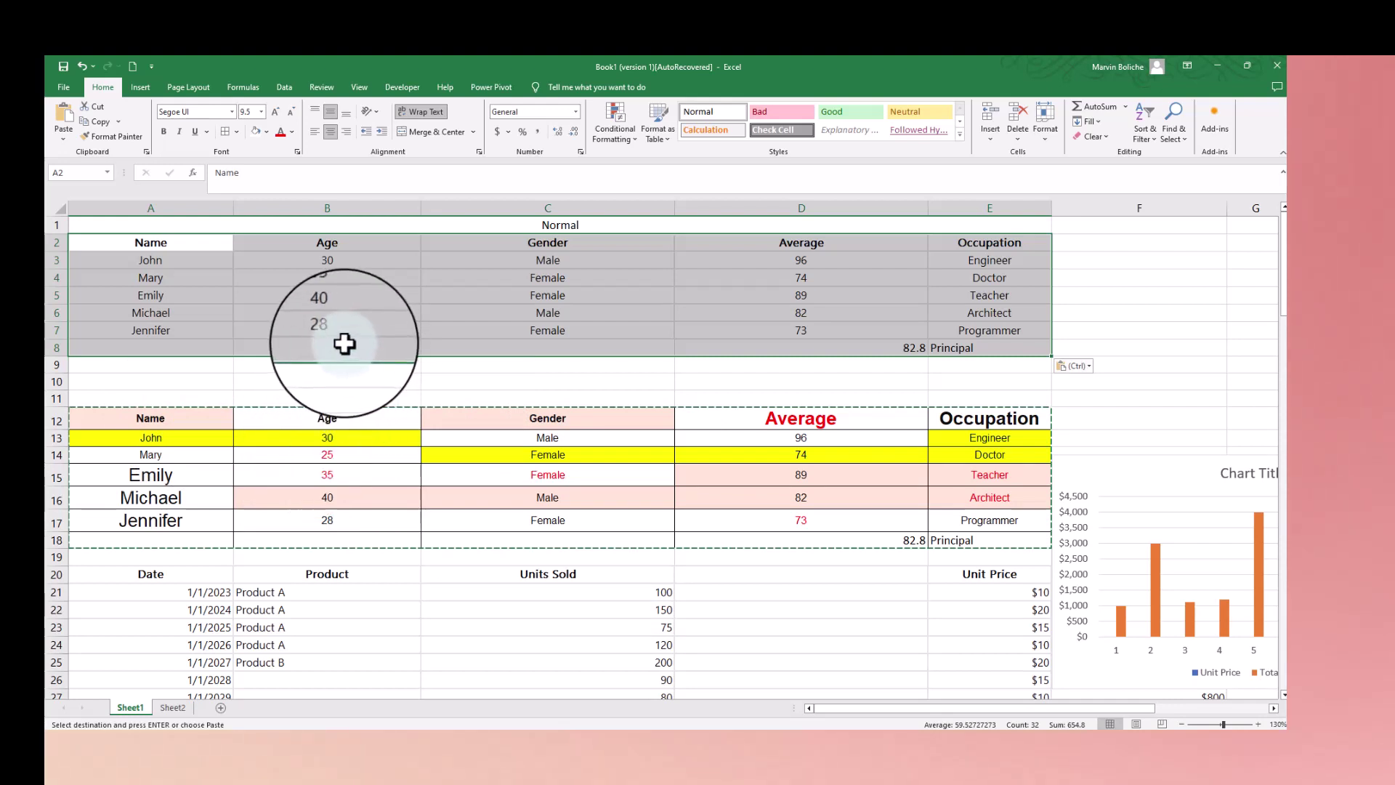
Step: Clear the contents of the pasted table in A2:E8
click(174, 244)
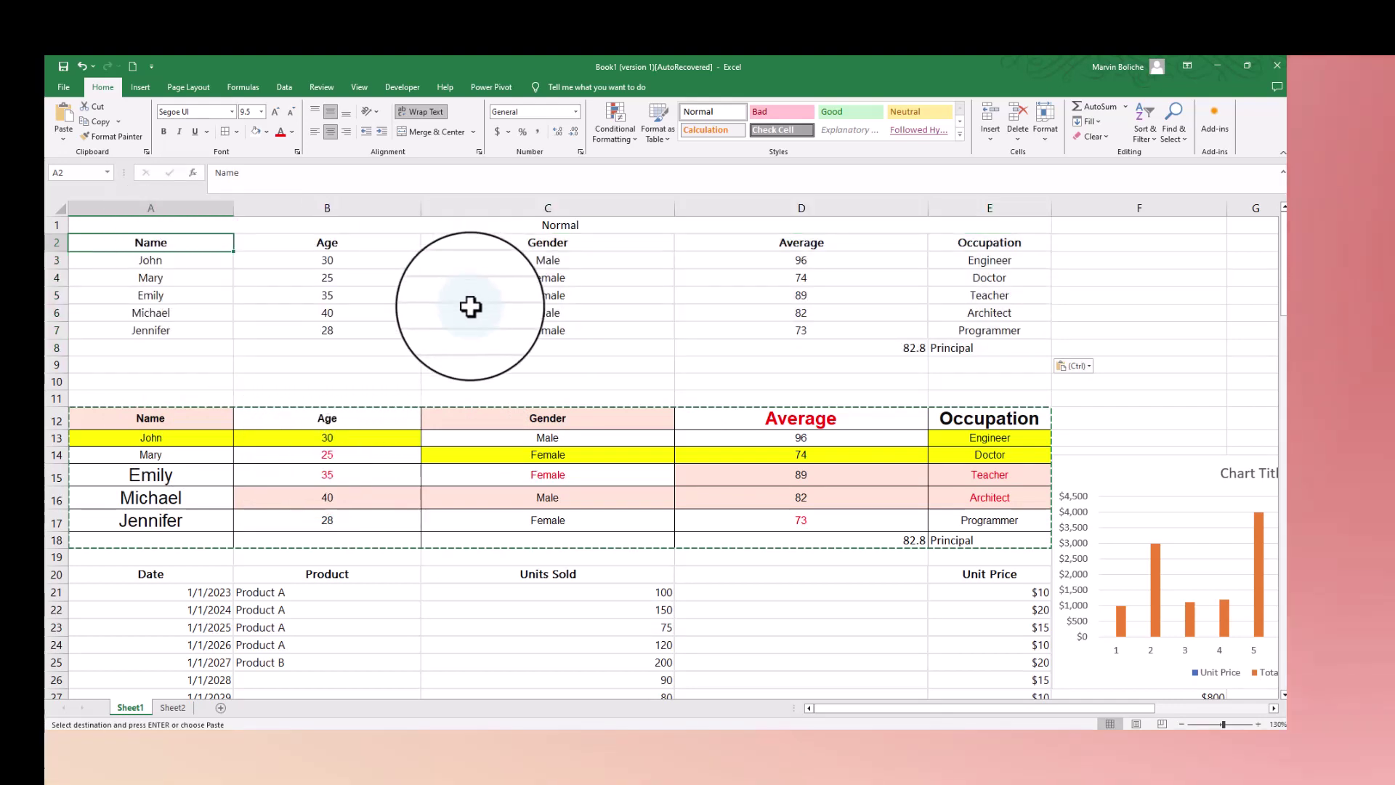
key(ctrl+shift+Right)
key(ctrl+shift+Down)
key(Delete)
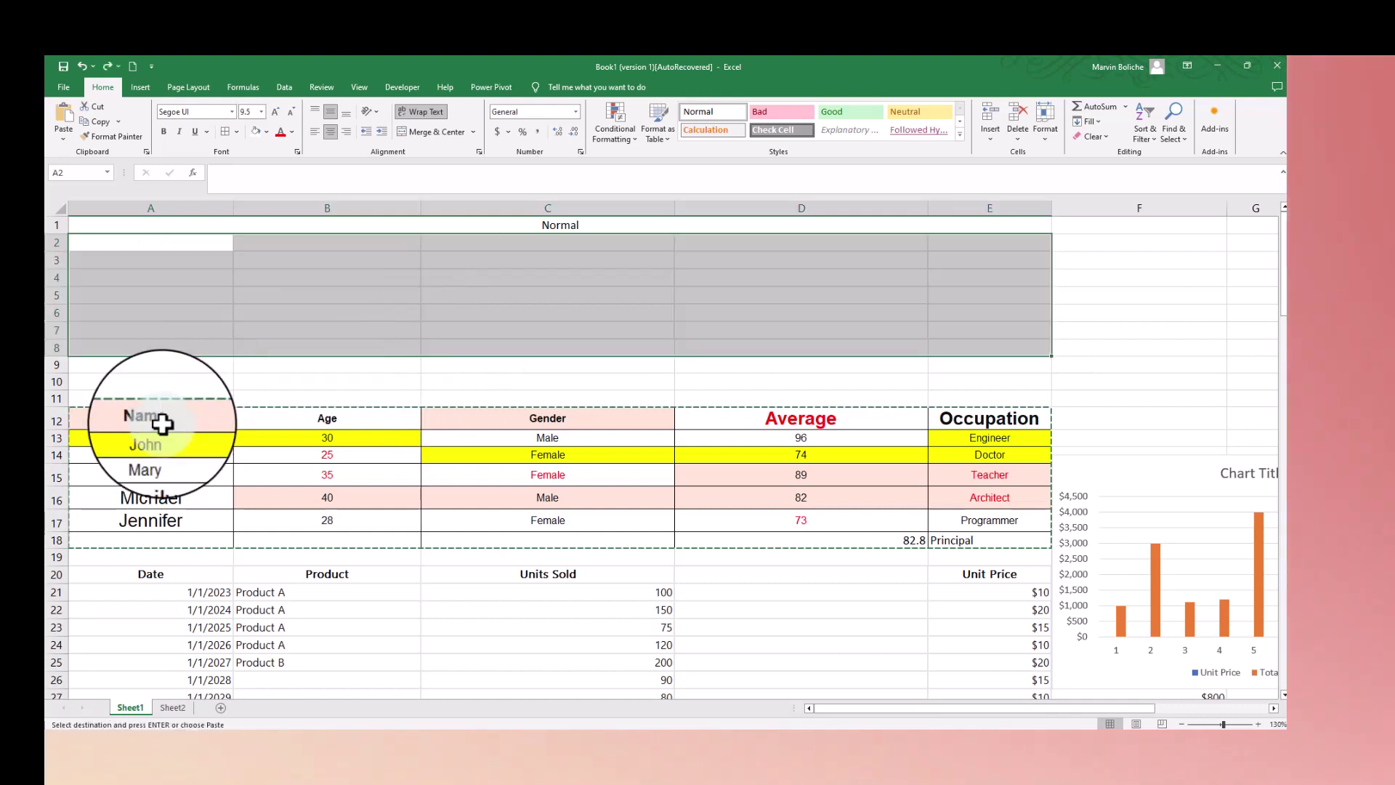
click(150, 418)
shift+click(960, 539)
key(ctrl+v)
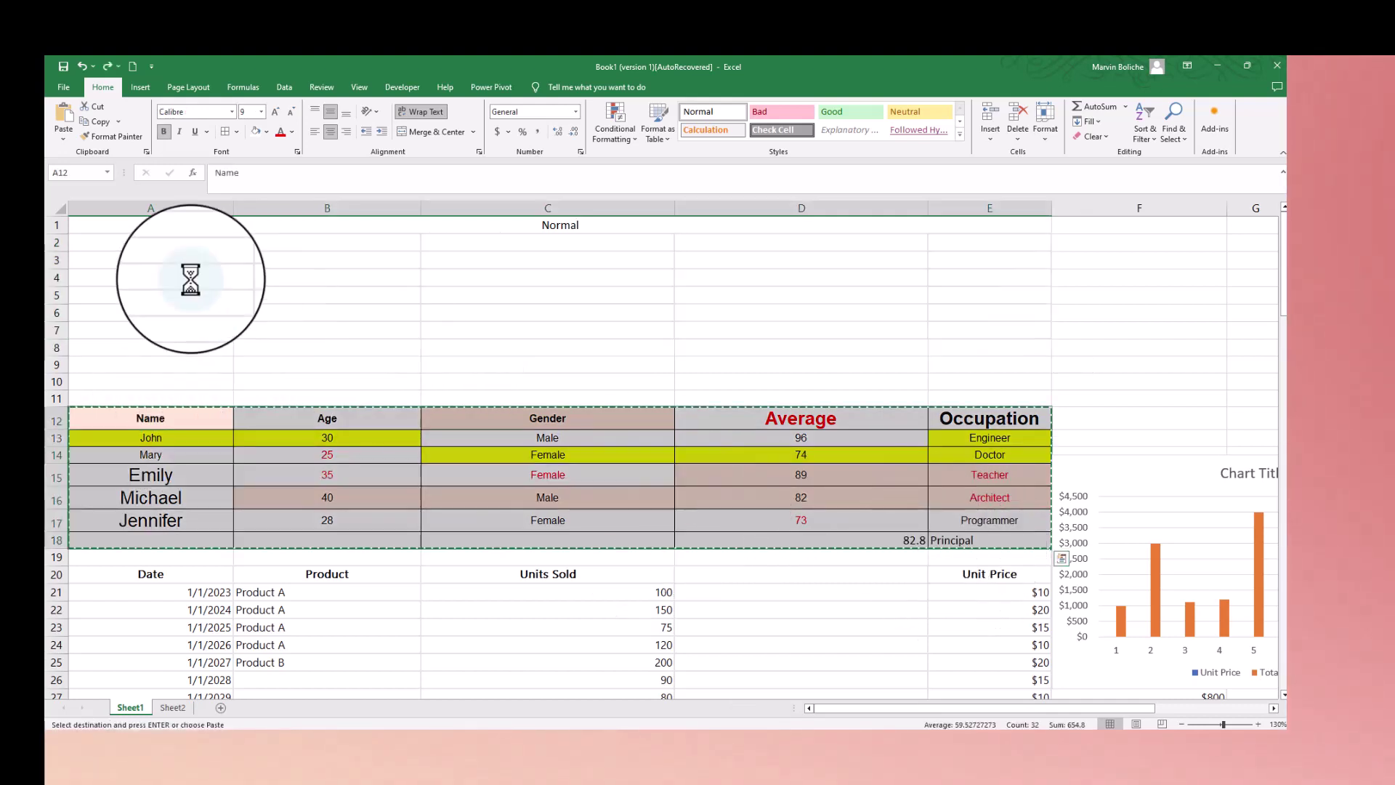
click(170, 240)
right_click(169, 239)
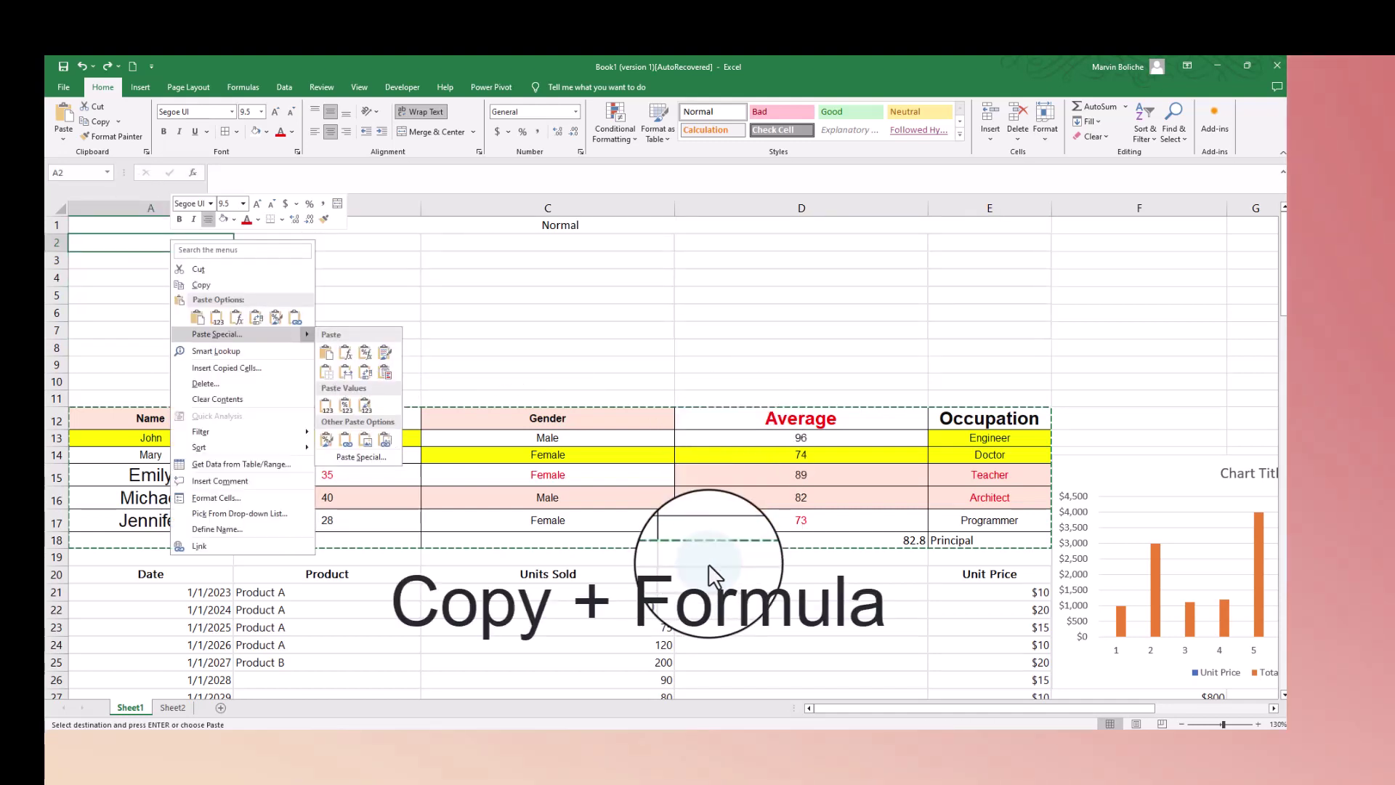
key(Escape)
Step: Check the formula in E18, and copy the table A12:E18 to paste only its values starting at cell A2
click(934, 546)
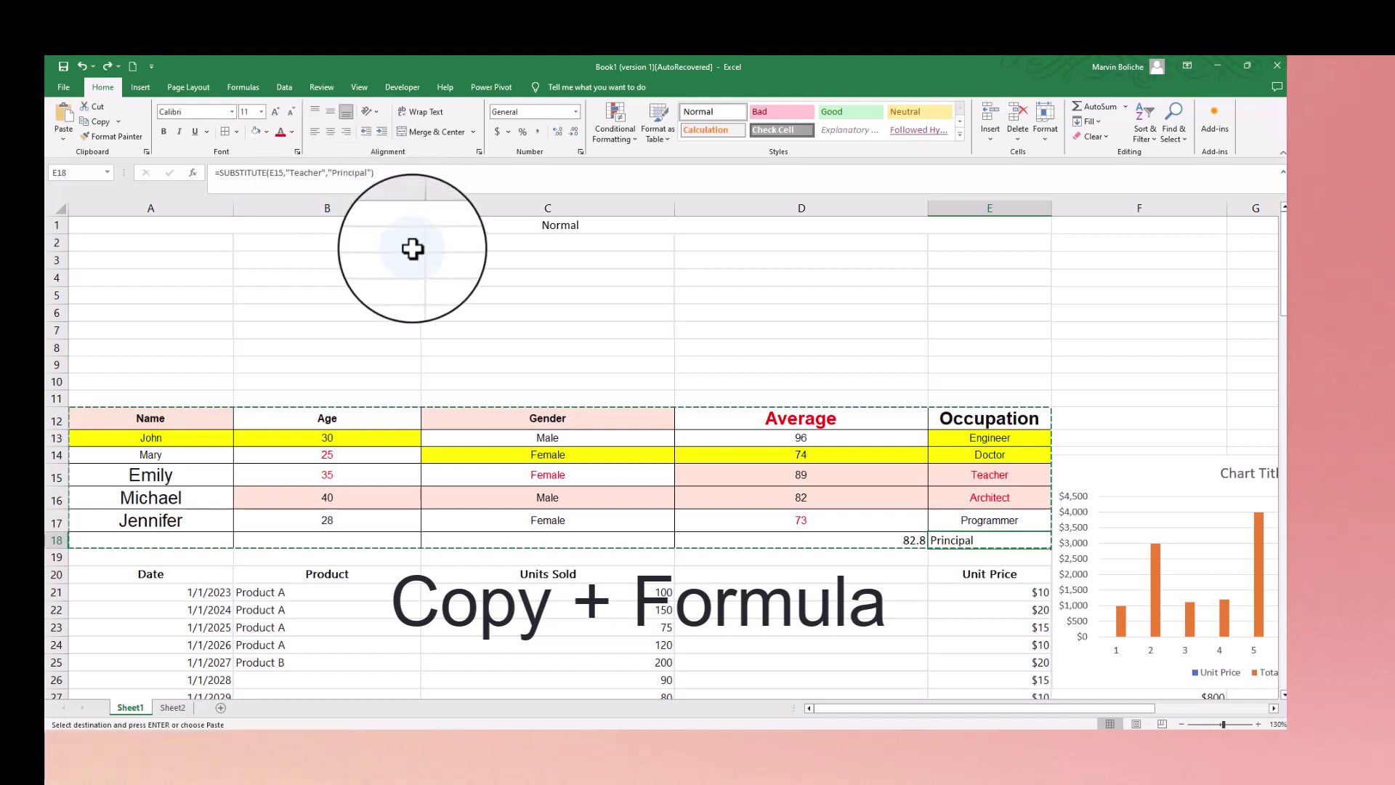
click(184, 416)
shift+click(991, 540)
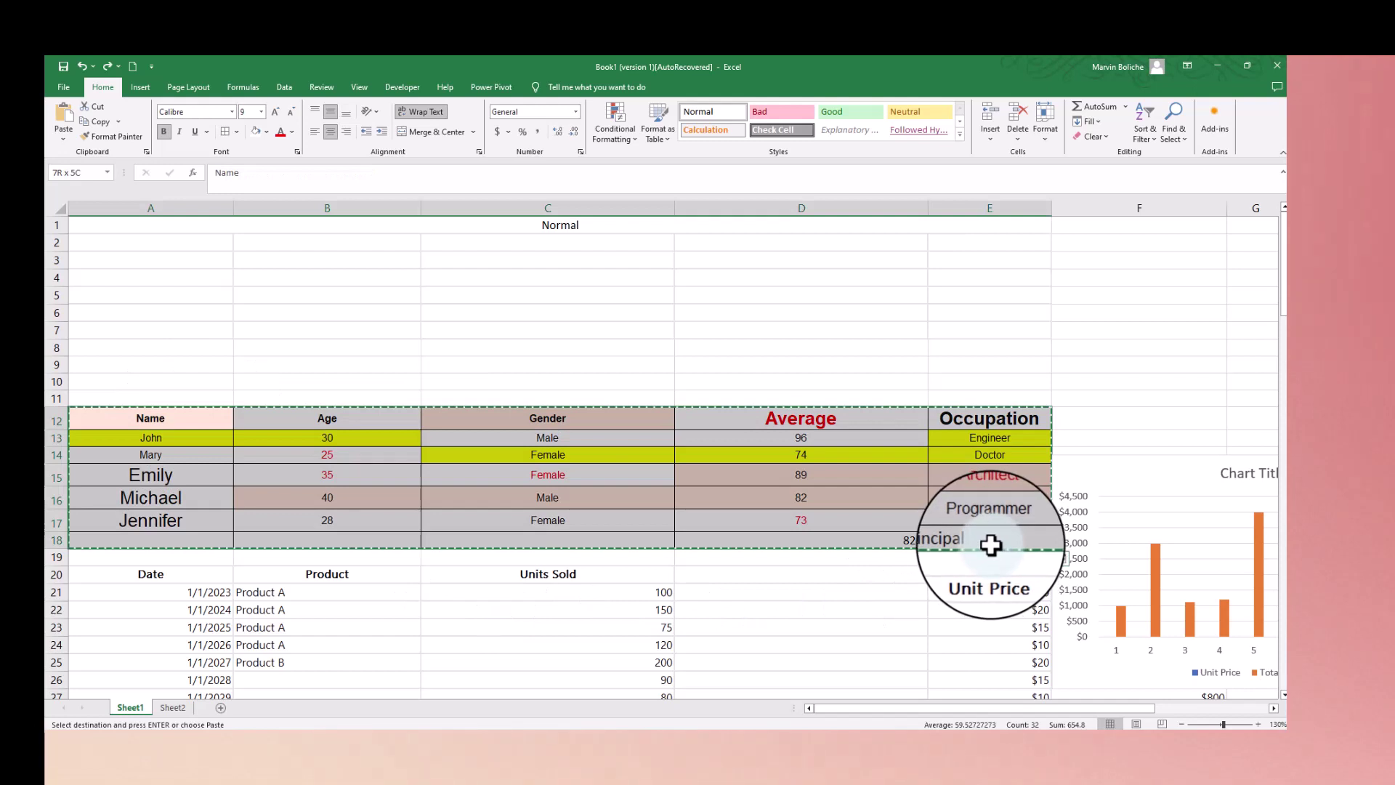
key(ctrl+q)
click(189, 242)
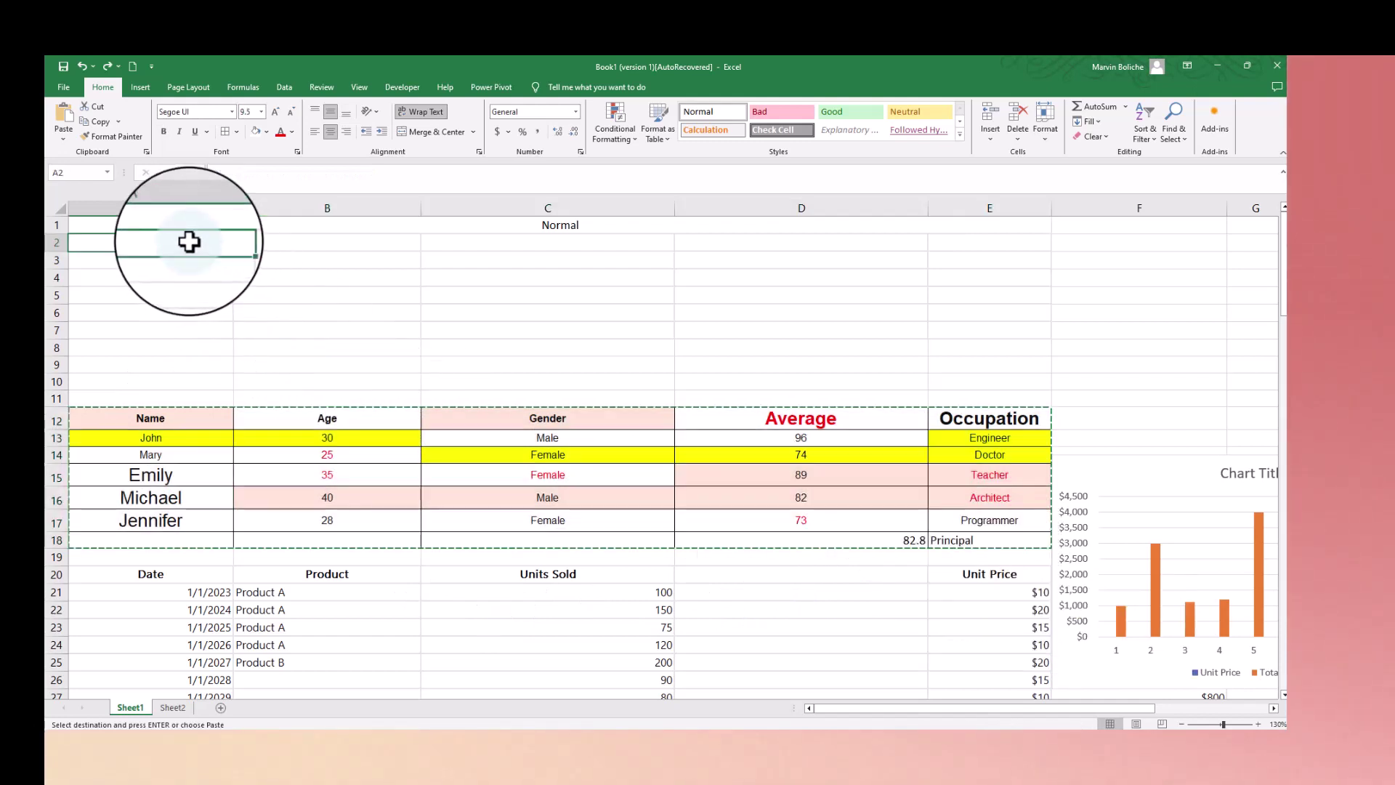
right_click(189, 242)
mouse_move(326, 336)
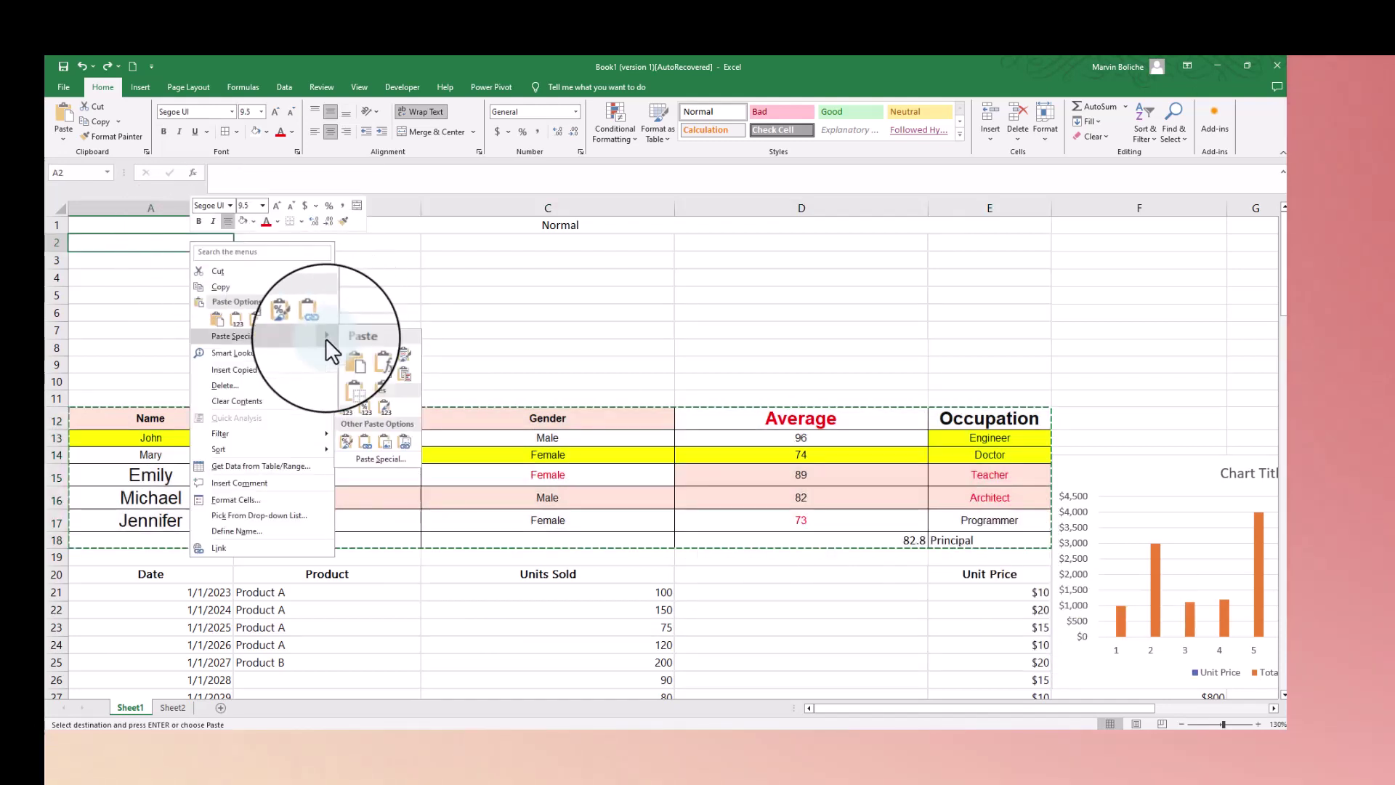
click(347, 395)
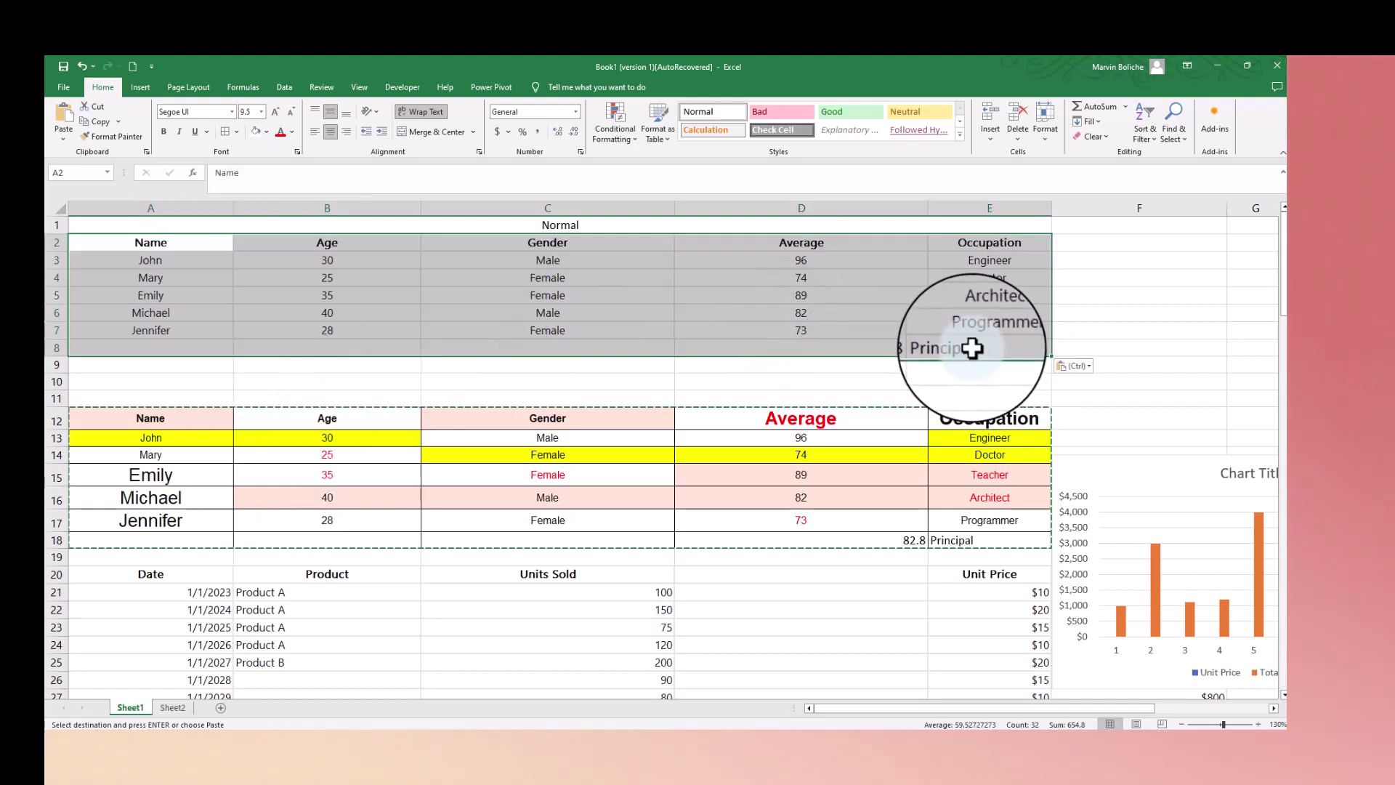
Step: Check whether the pasted cells E8 and D8 contain formulas, and undo the values-only paste
click(974, 347)
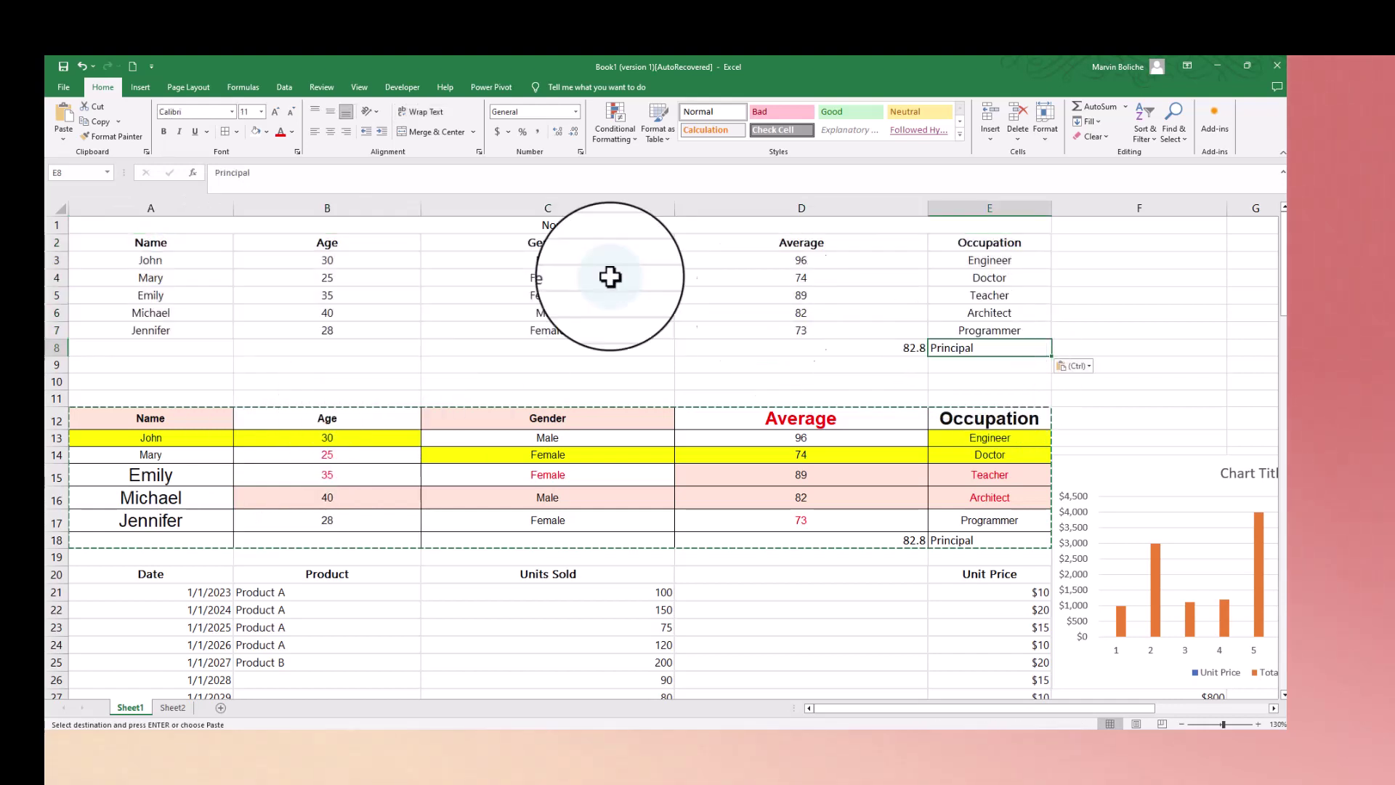
click(900, 348)
key(ctrl+z)
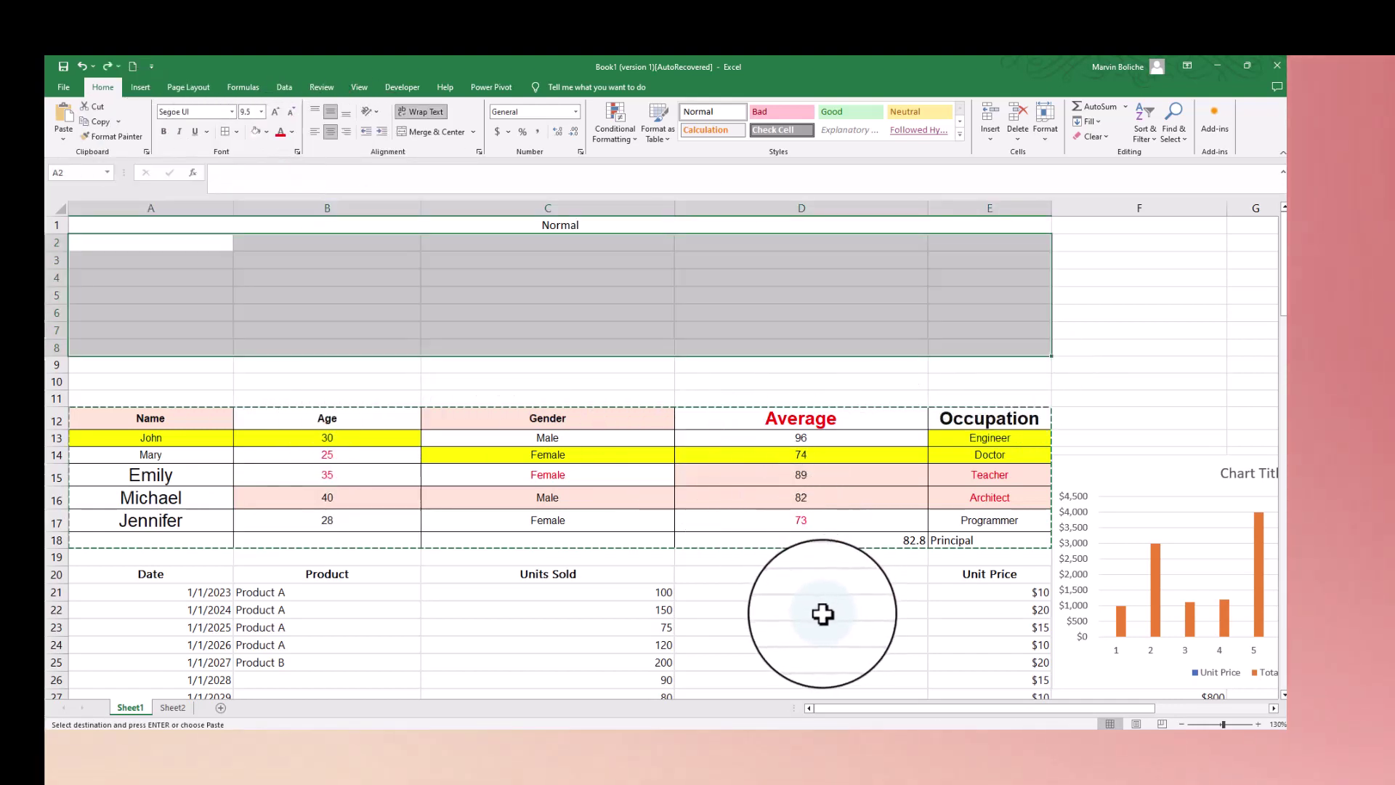
Step: Copy the table A12:E18 and use Paste Special to paste only its formulas starting at cell A2
click(195, 423)
shift+click(990, 542)
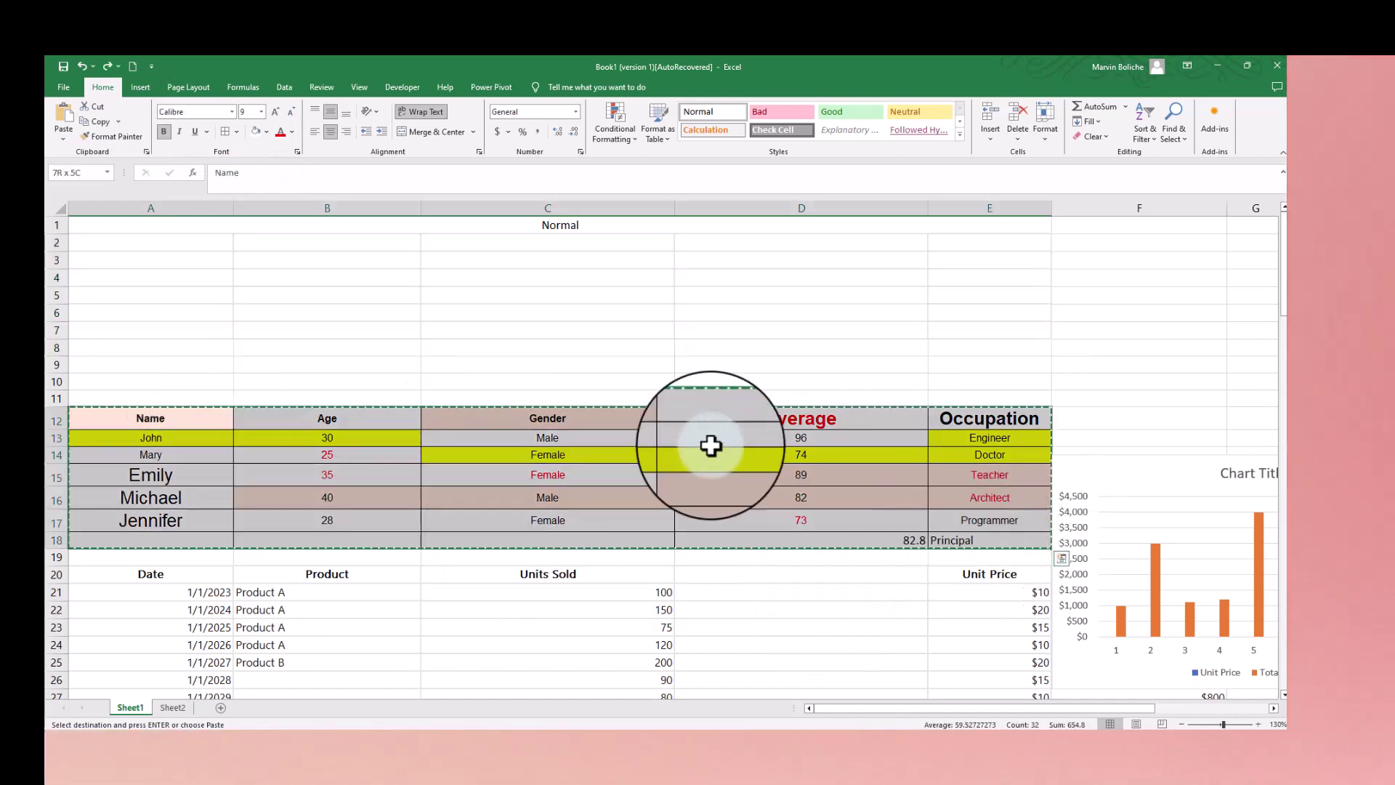
click(127, 242)
right_click(127, 242)
mouse_move(266, 337)
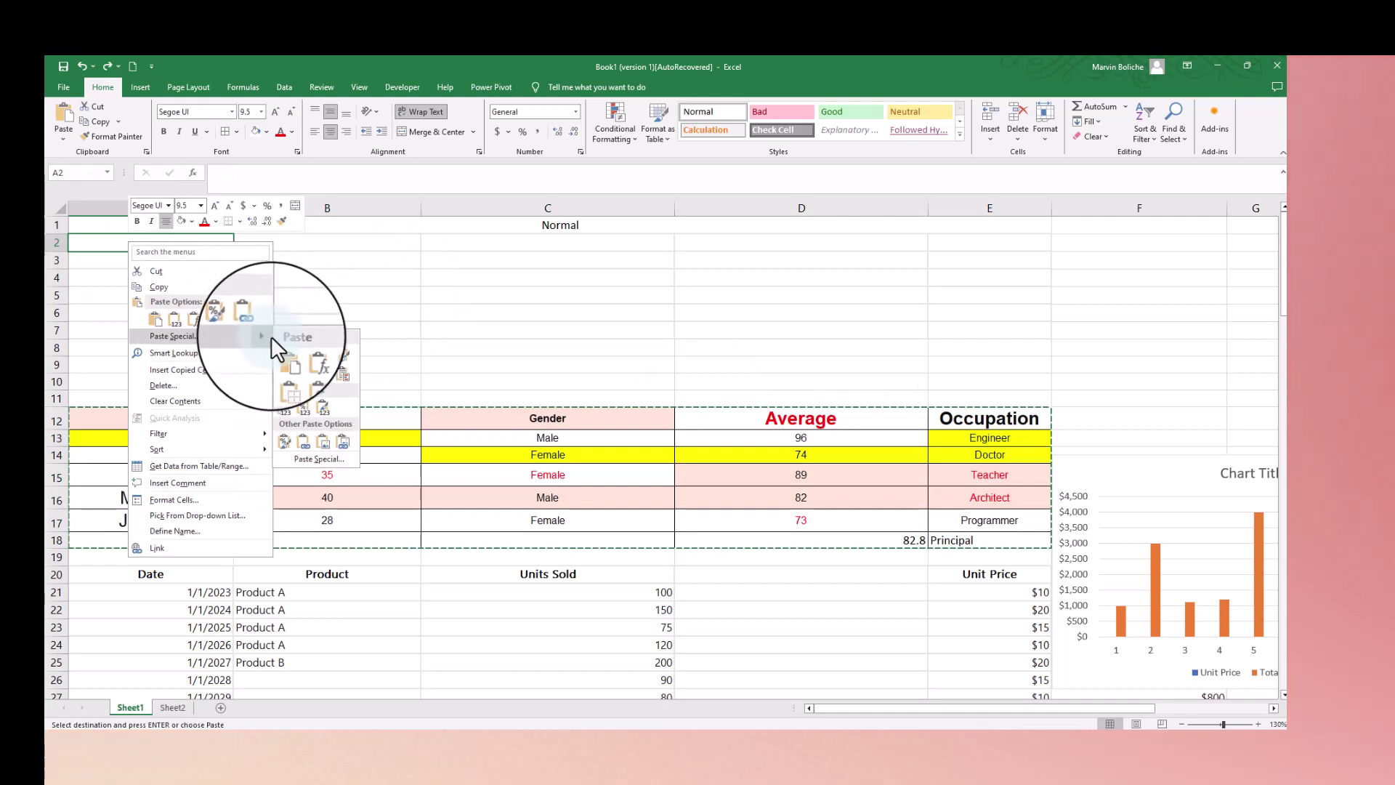
click(303, 356)
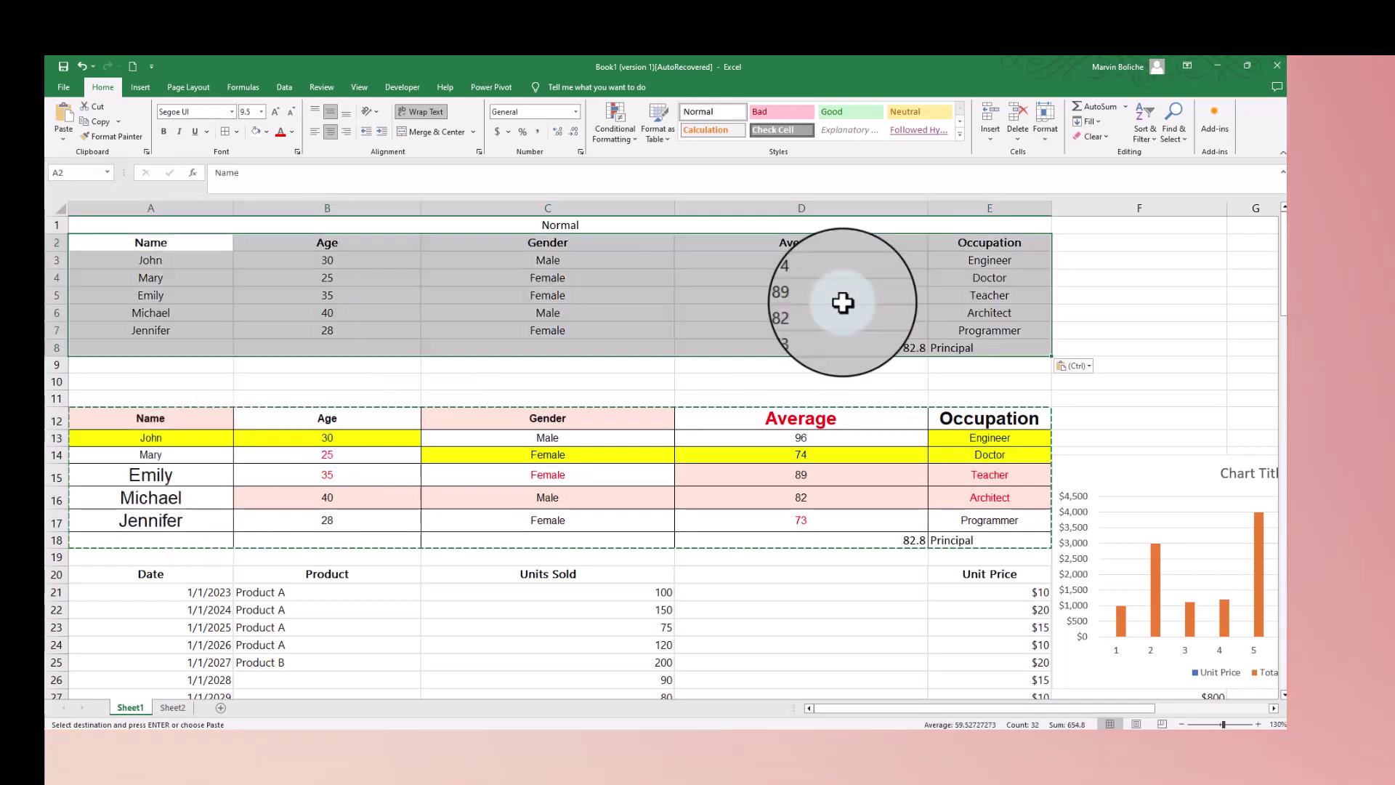
Step: Check the formulas in the pasted cells E8 and D8, and undo the formulas-only paste
click(970, 354)
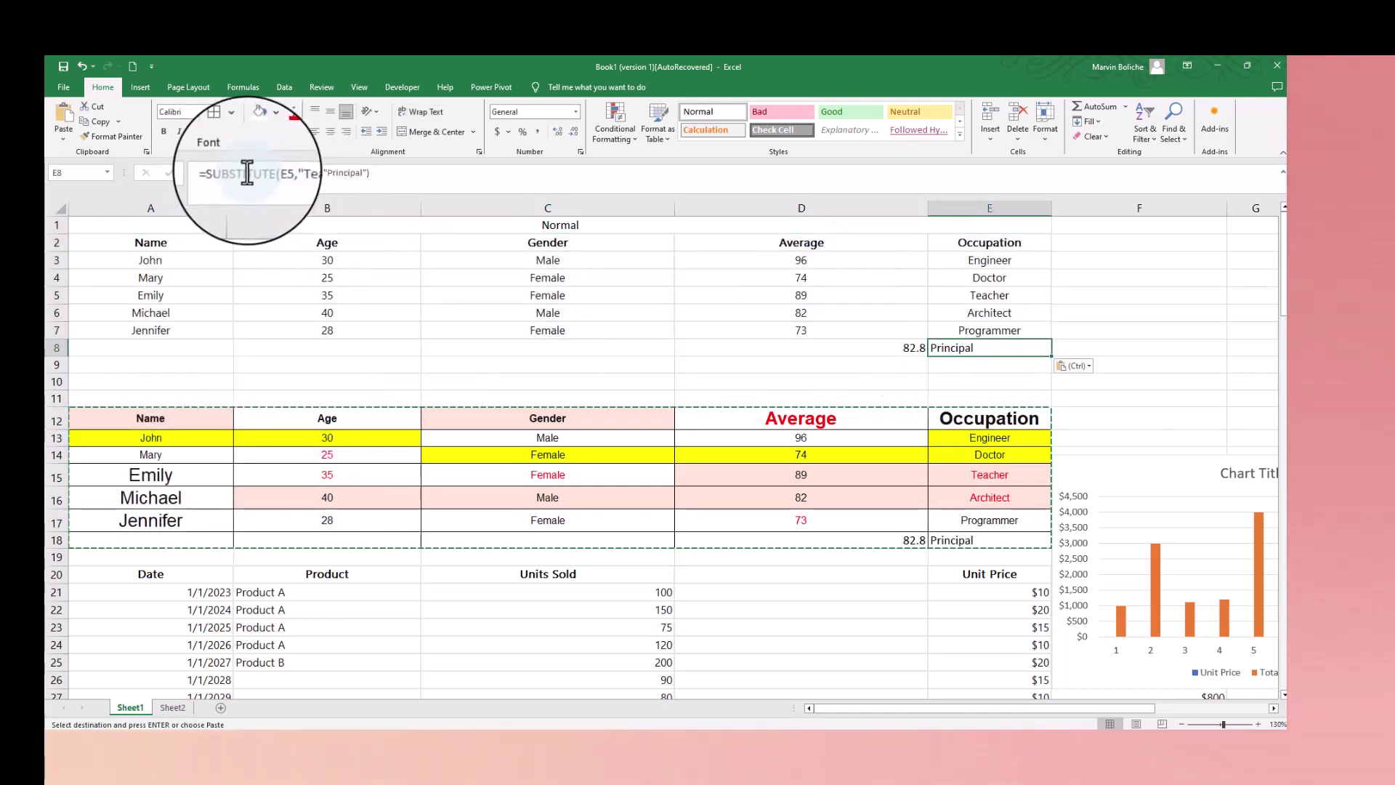
click(906, 349)
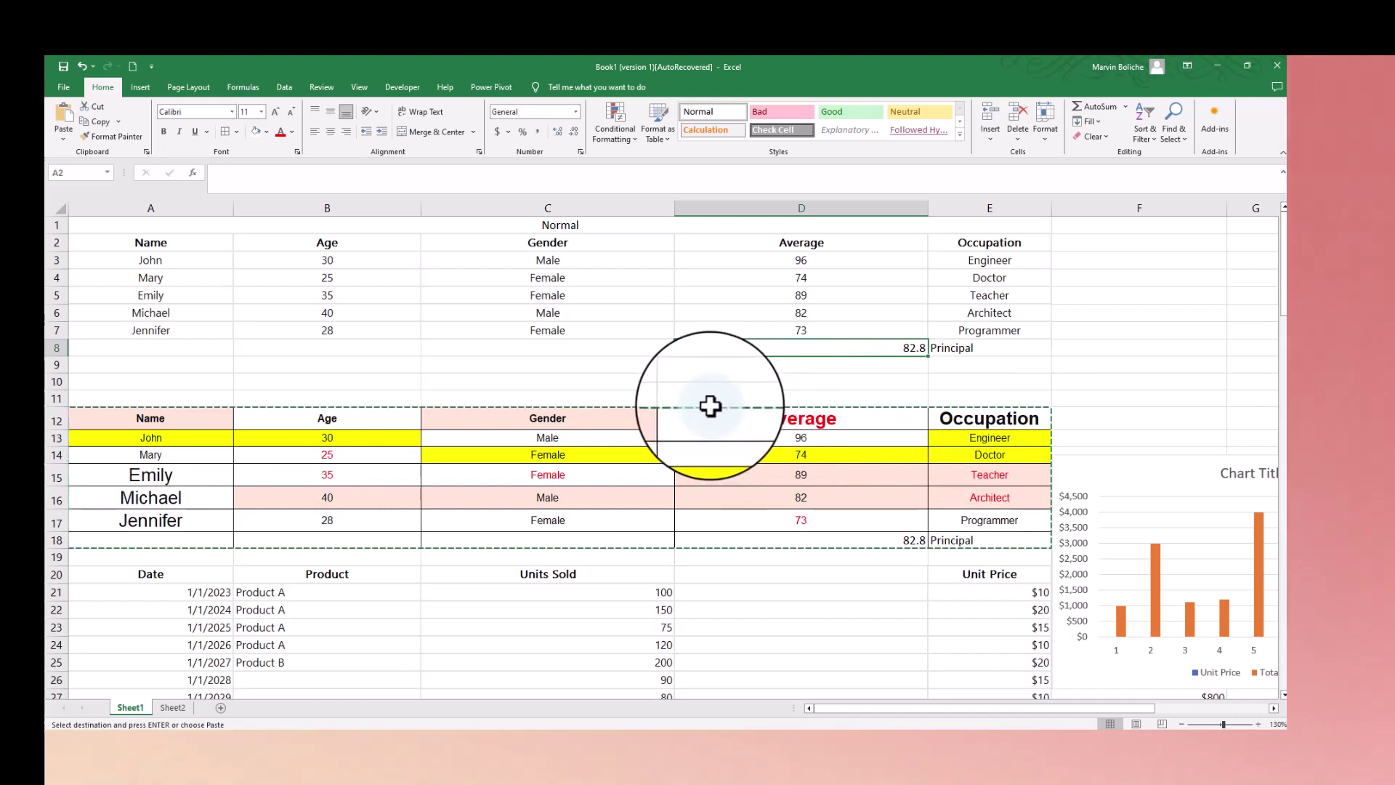
key(ctrl+z)
Step: Paste only the values of the copied table starting at cell A2, and undo that paste
click(206, 242)
right_click(208, 243)
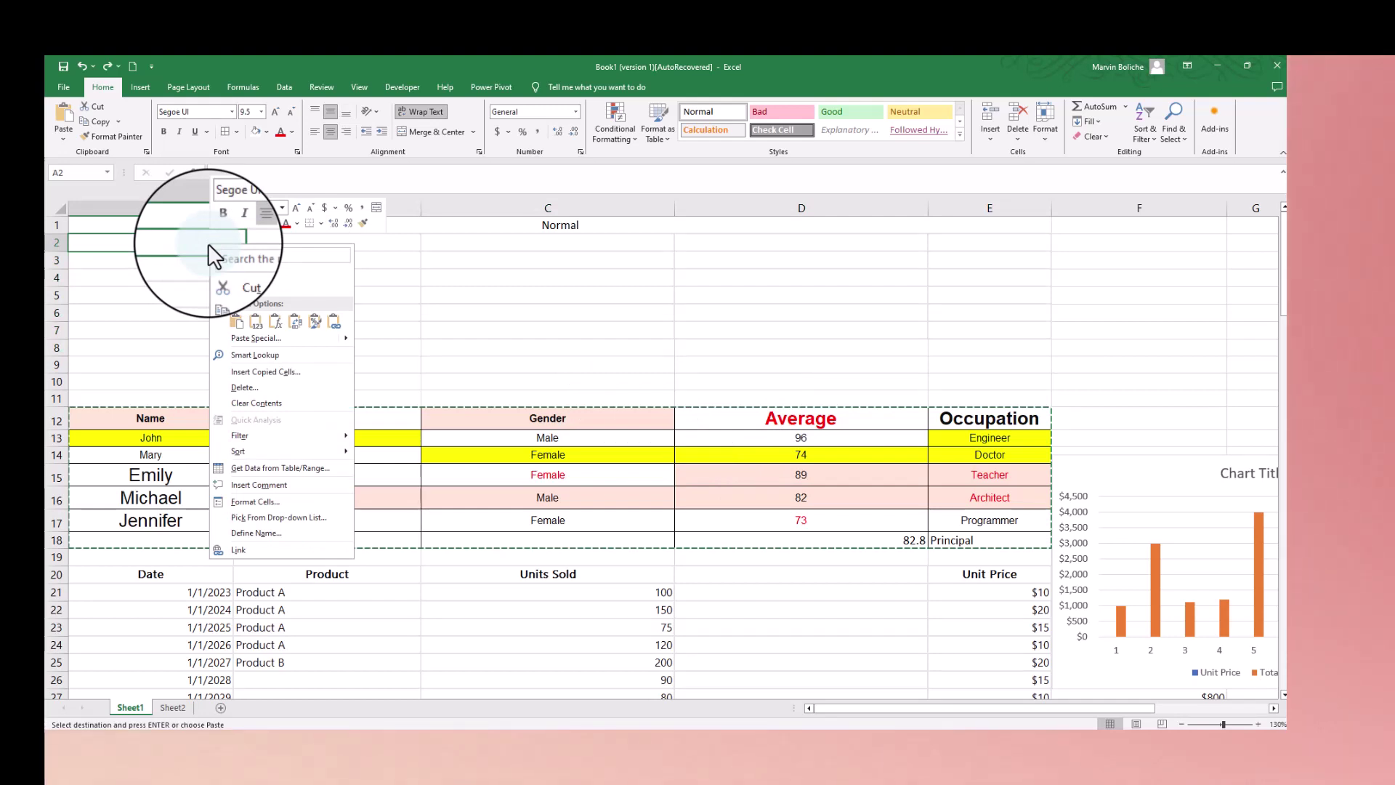
mouse_move(335, 338)
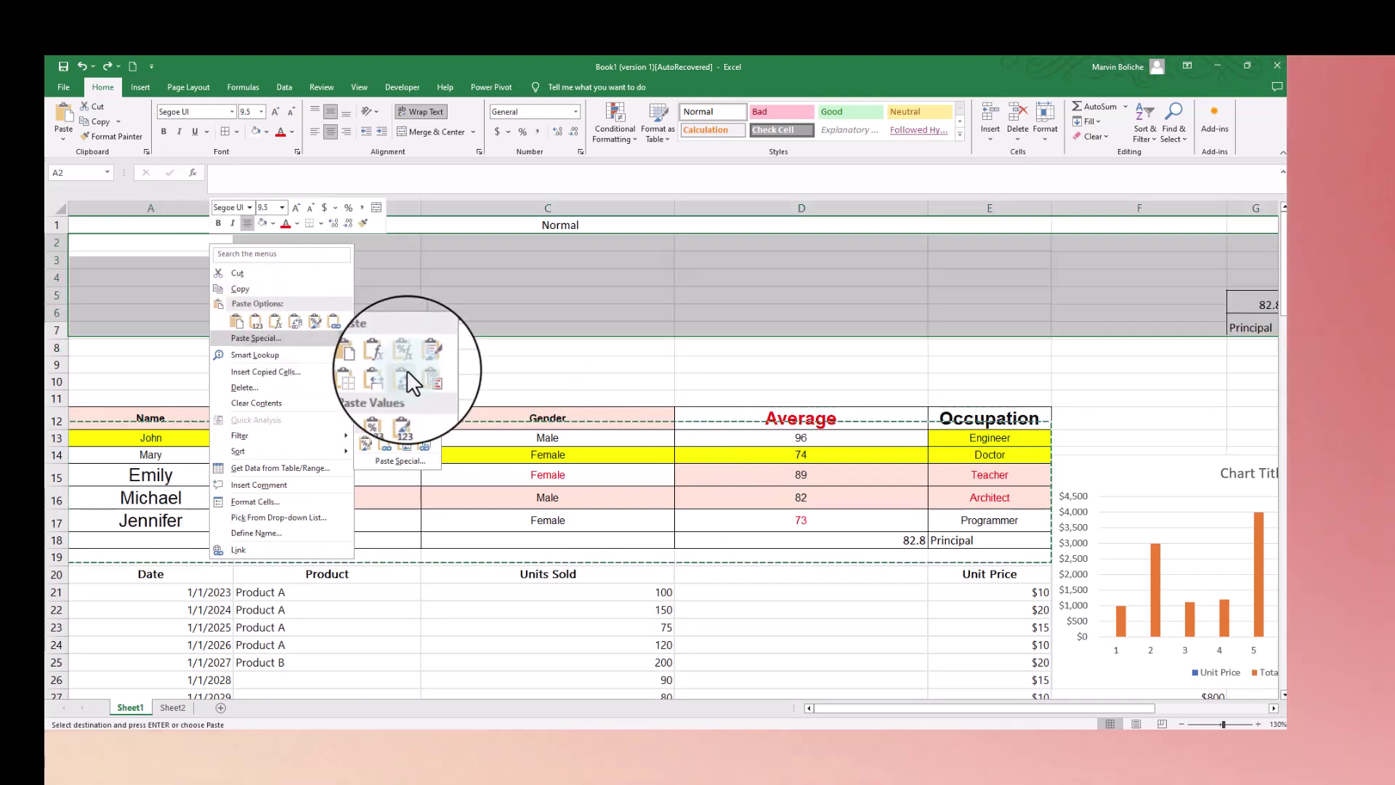
click(371, 412)
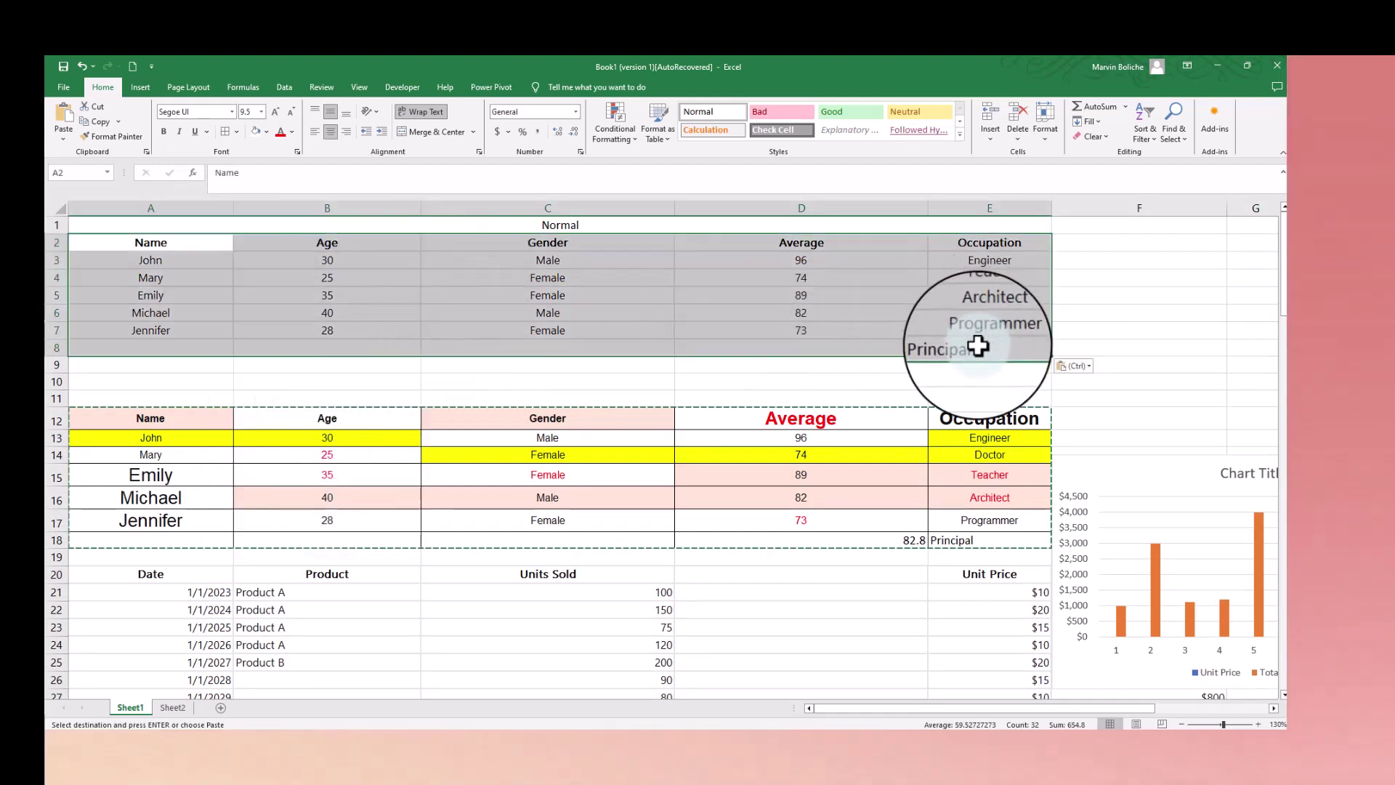
key(ctrl+z)
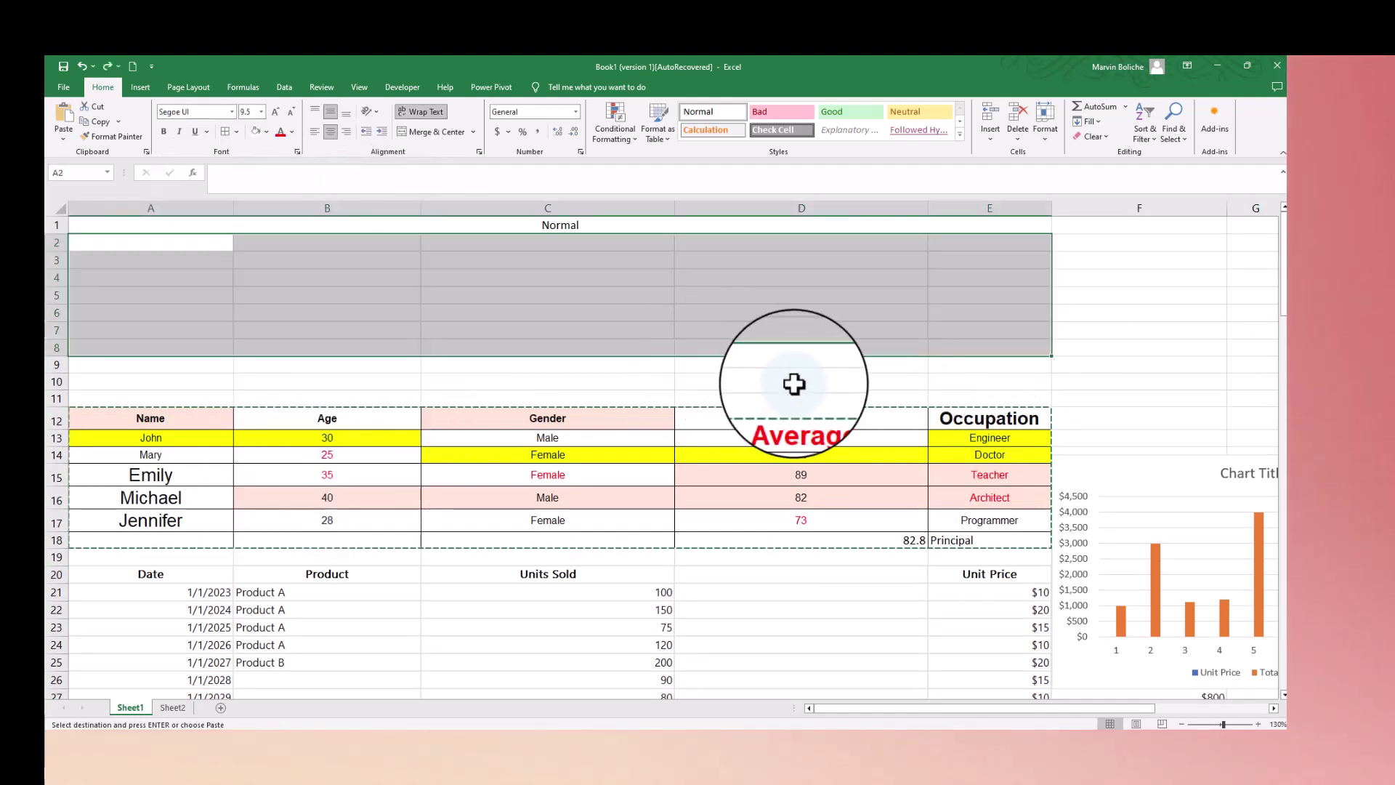
Step: Trace E18's SUBSTITUTE formula to cell E15, and fill Doctor from E14 down into E15 to test the formula
click(973, 542)
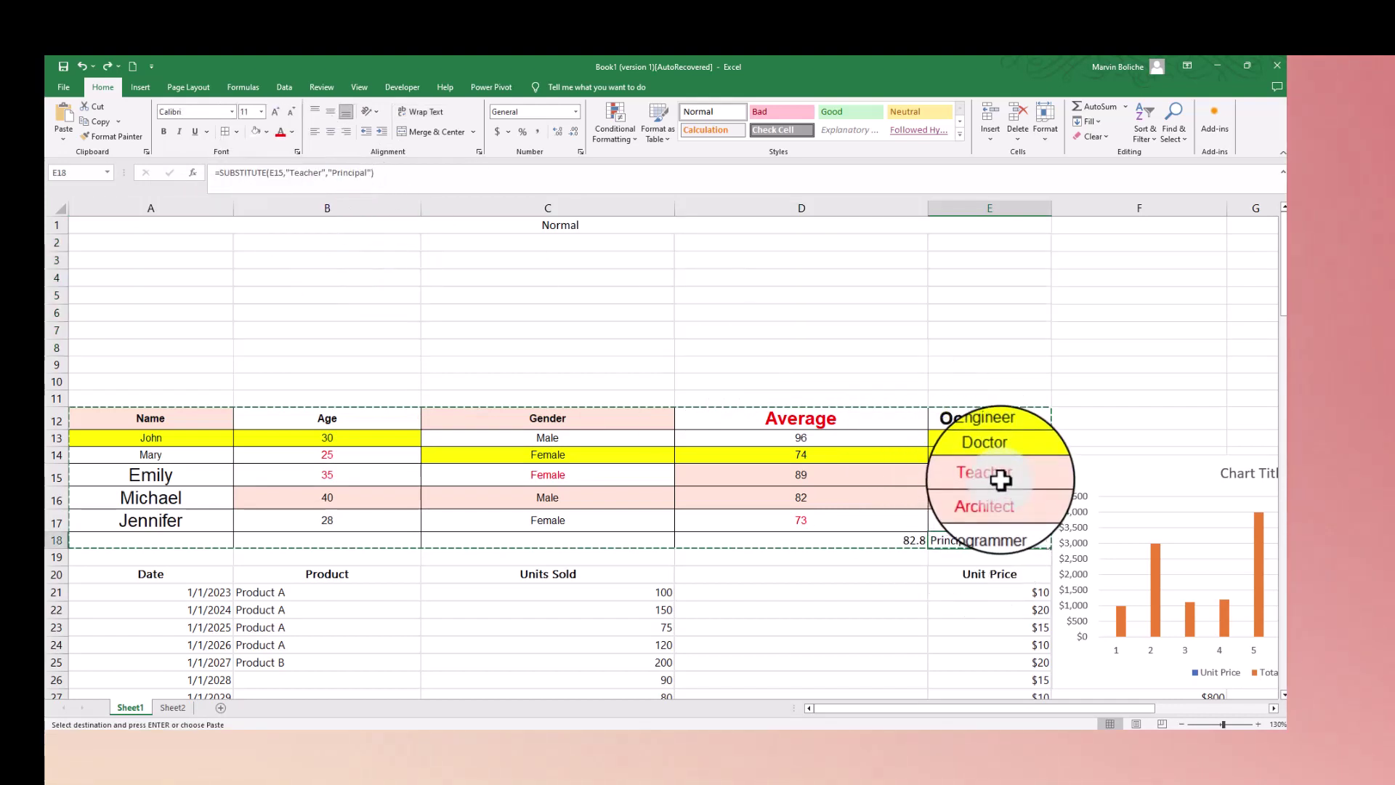
click(986, 546)
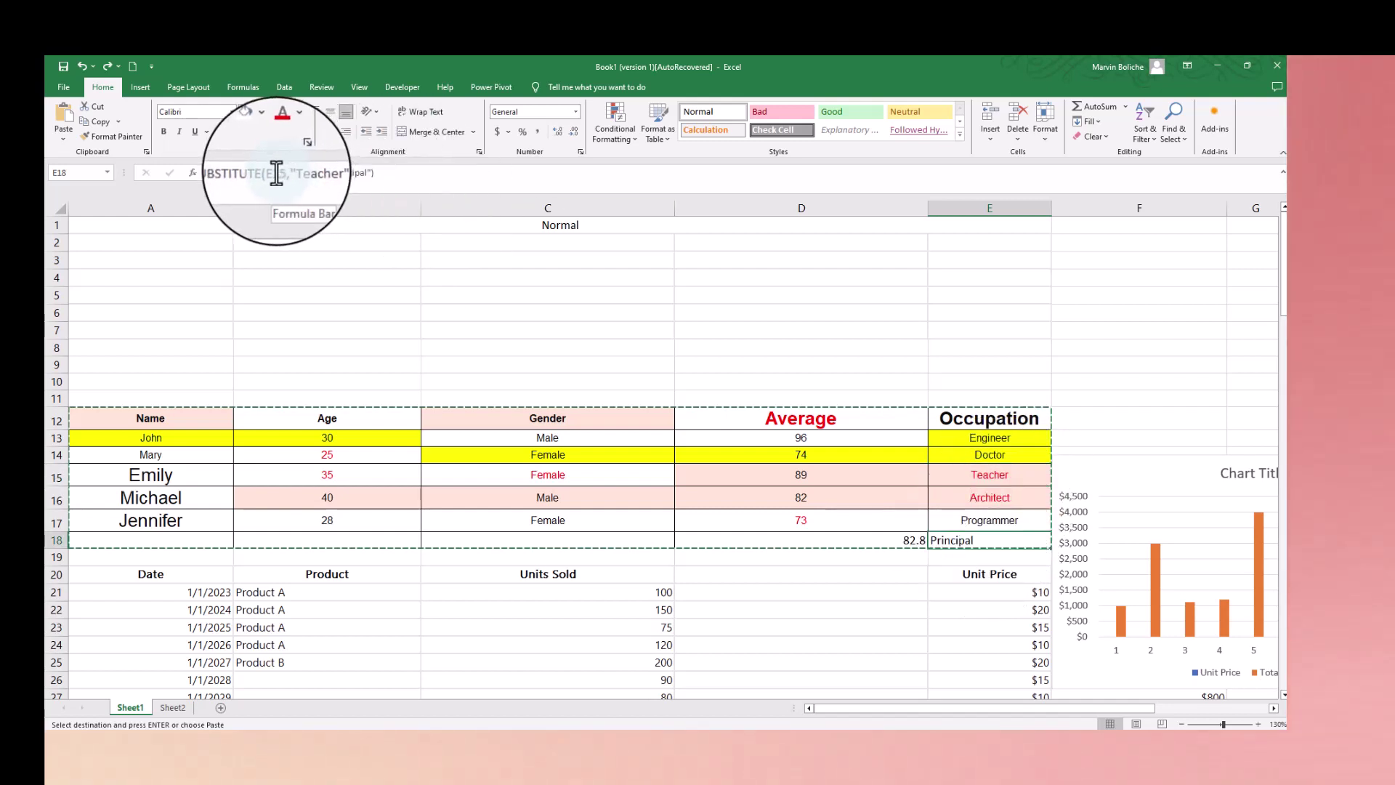
click(994, 477)
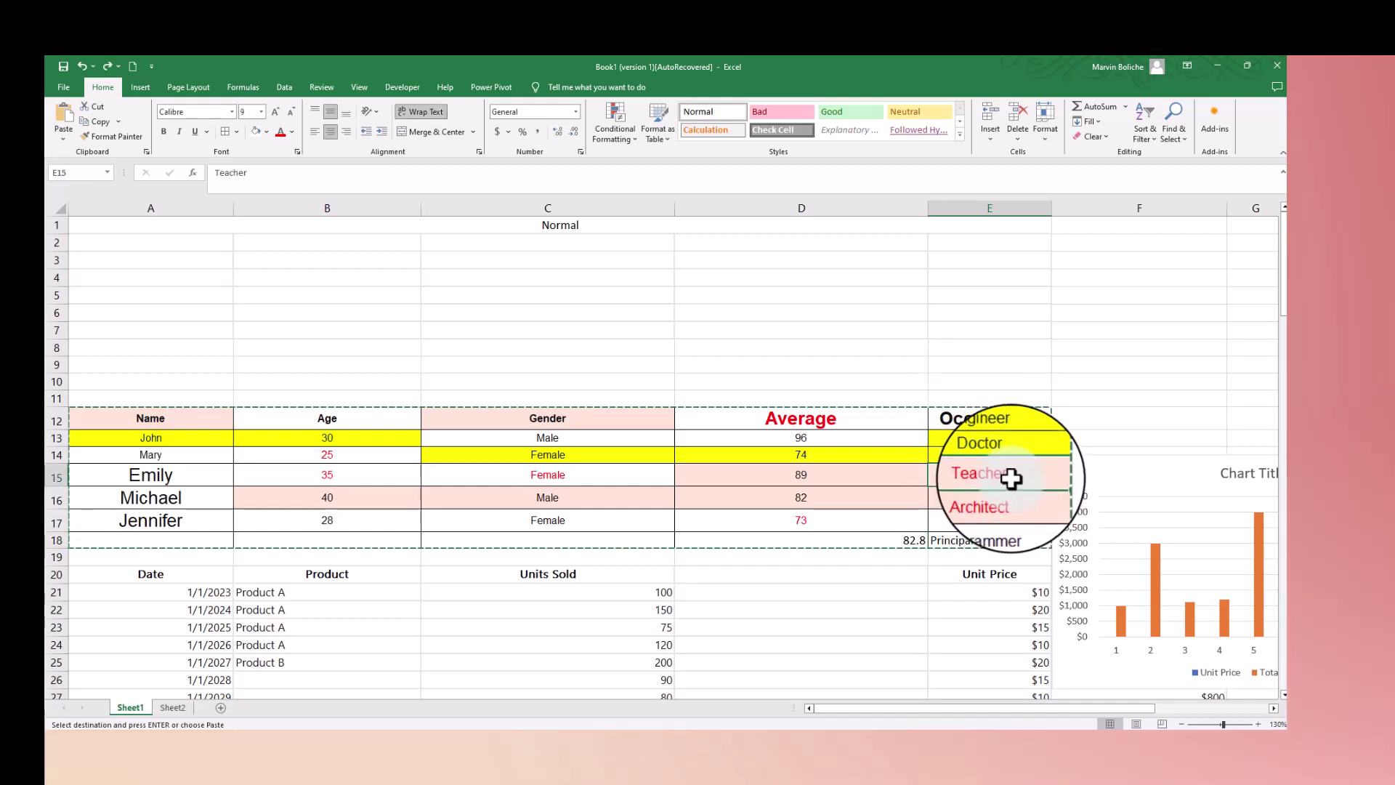
click(1017, 456)
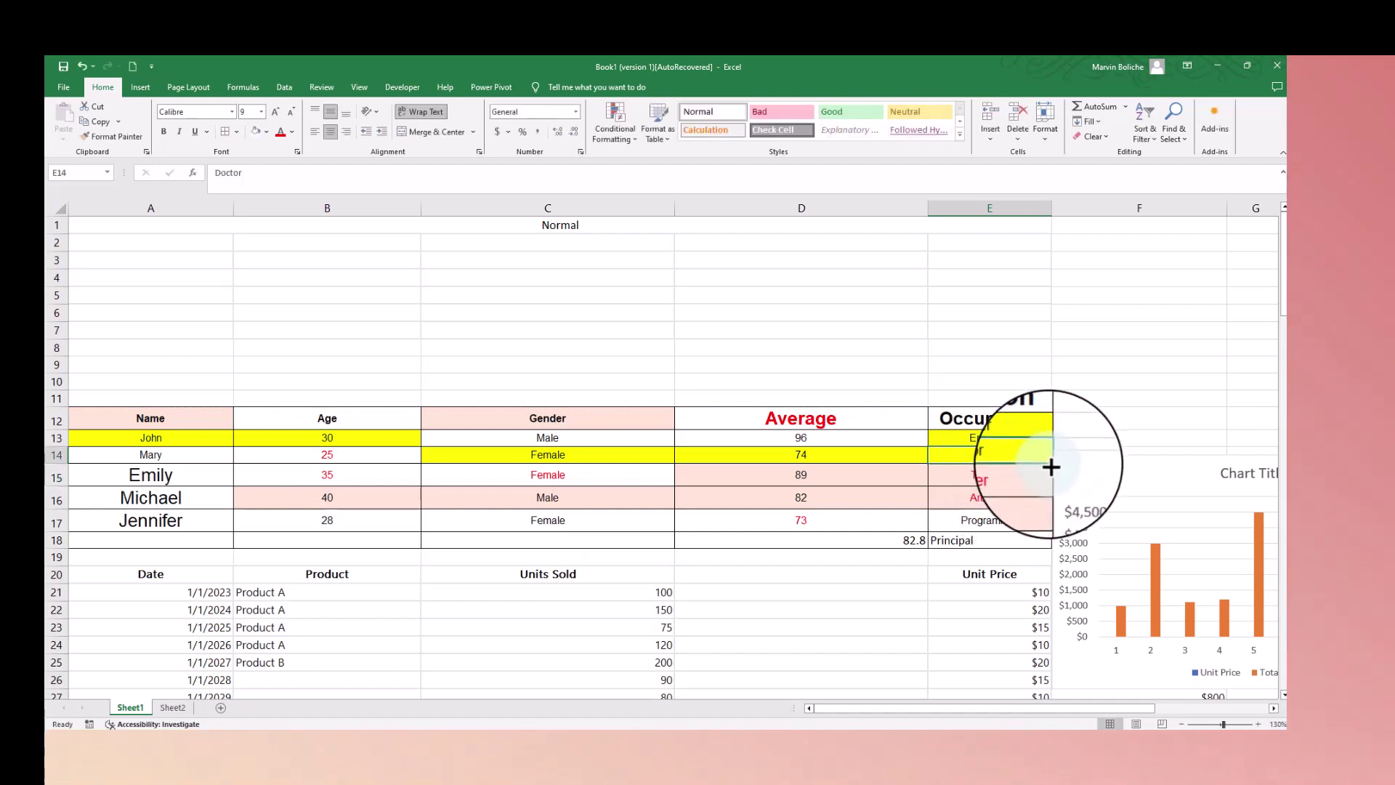
drag(1051, 467, 1018, 486)
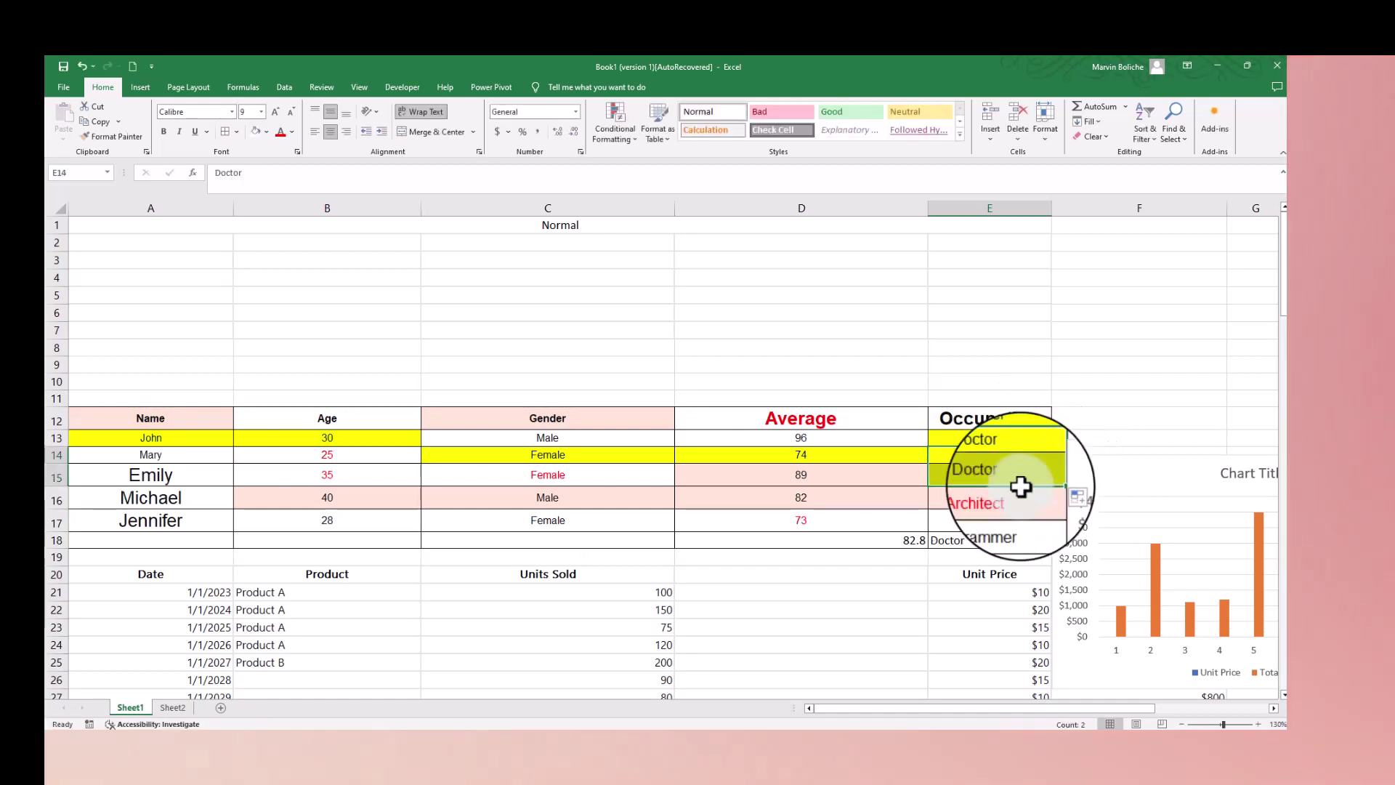
click(980, 541)
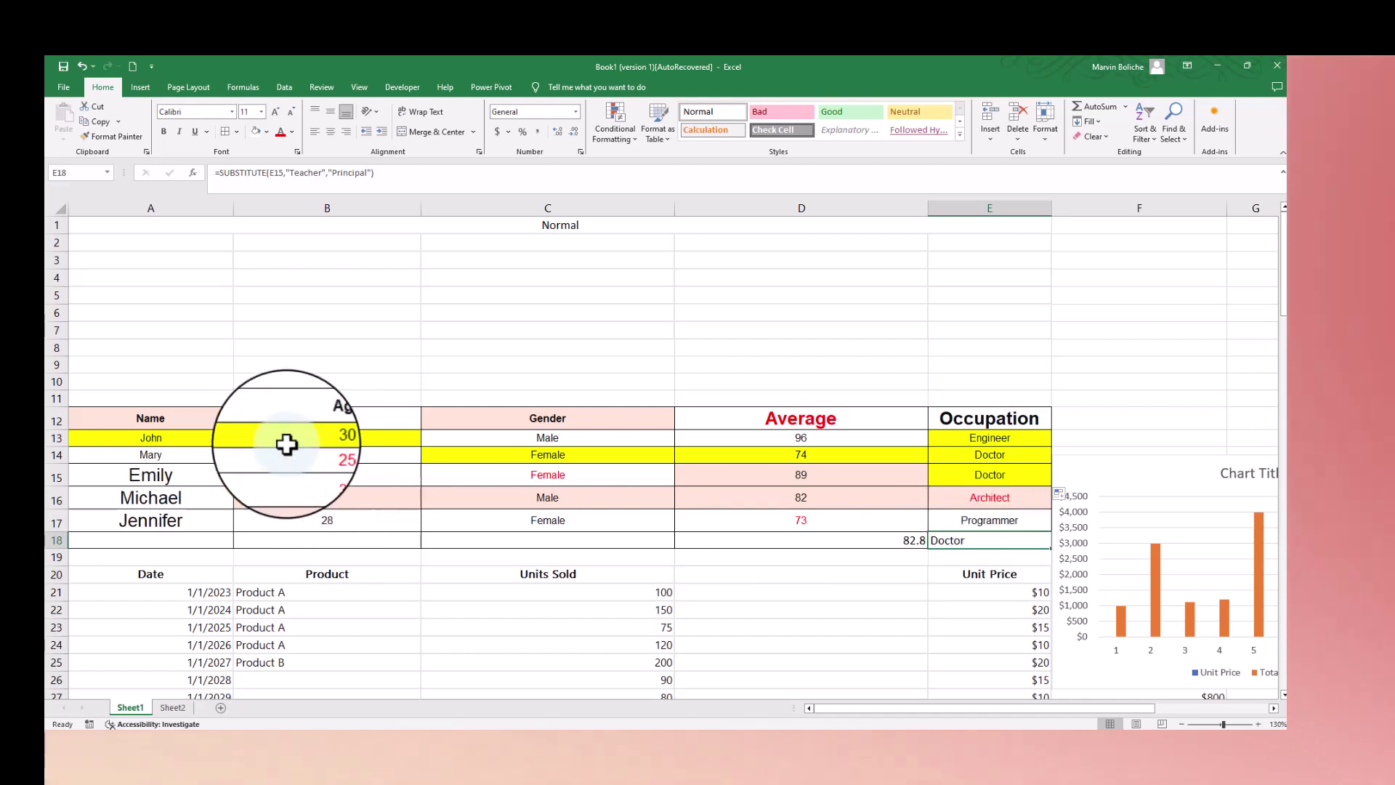
Step: Copy the updated table A12:E18 and paste only its values into the range starting at A2
click(212, 420)
drag(211, 420, 1013, 547)
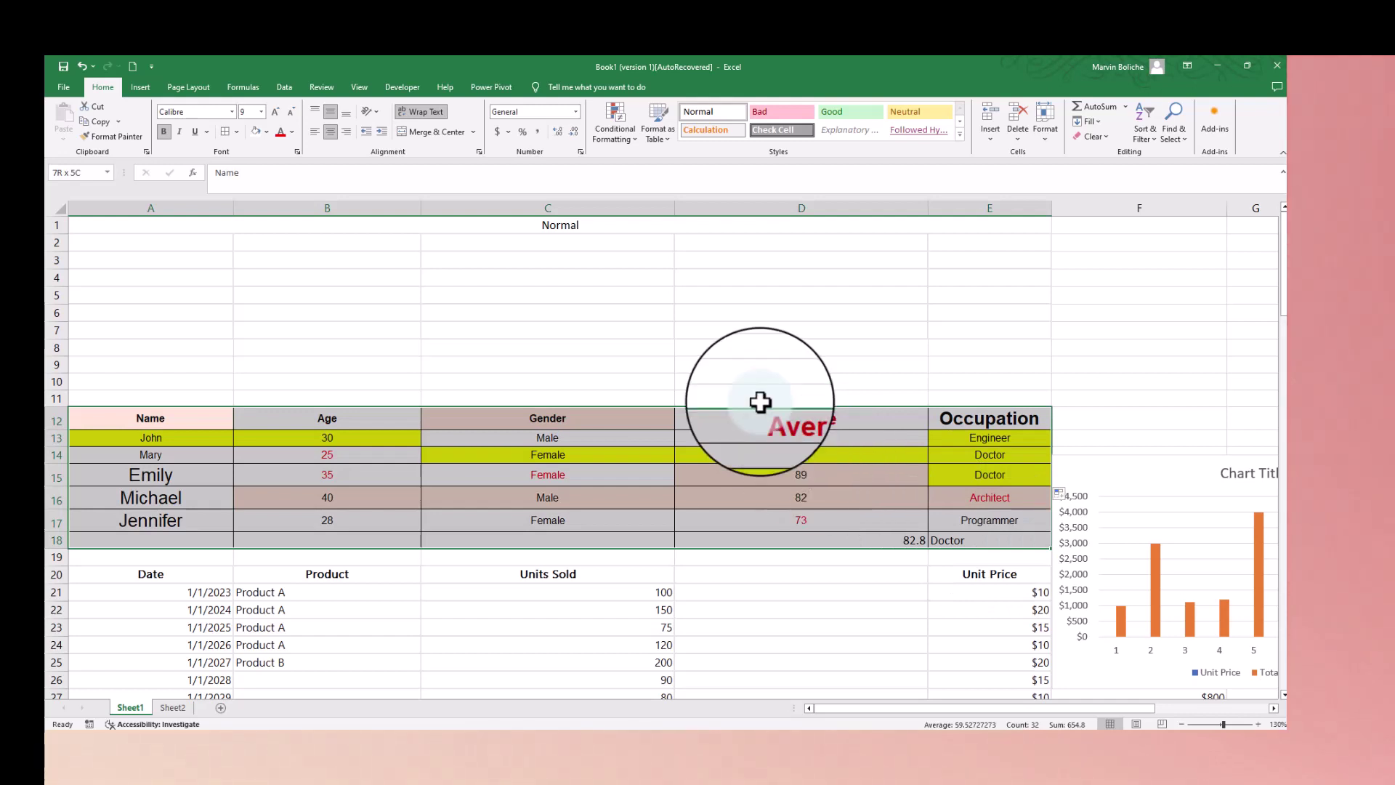
key(ctrl+c)
click(95, 242)
right_click(55, 241)
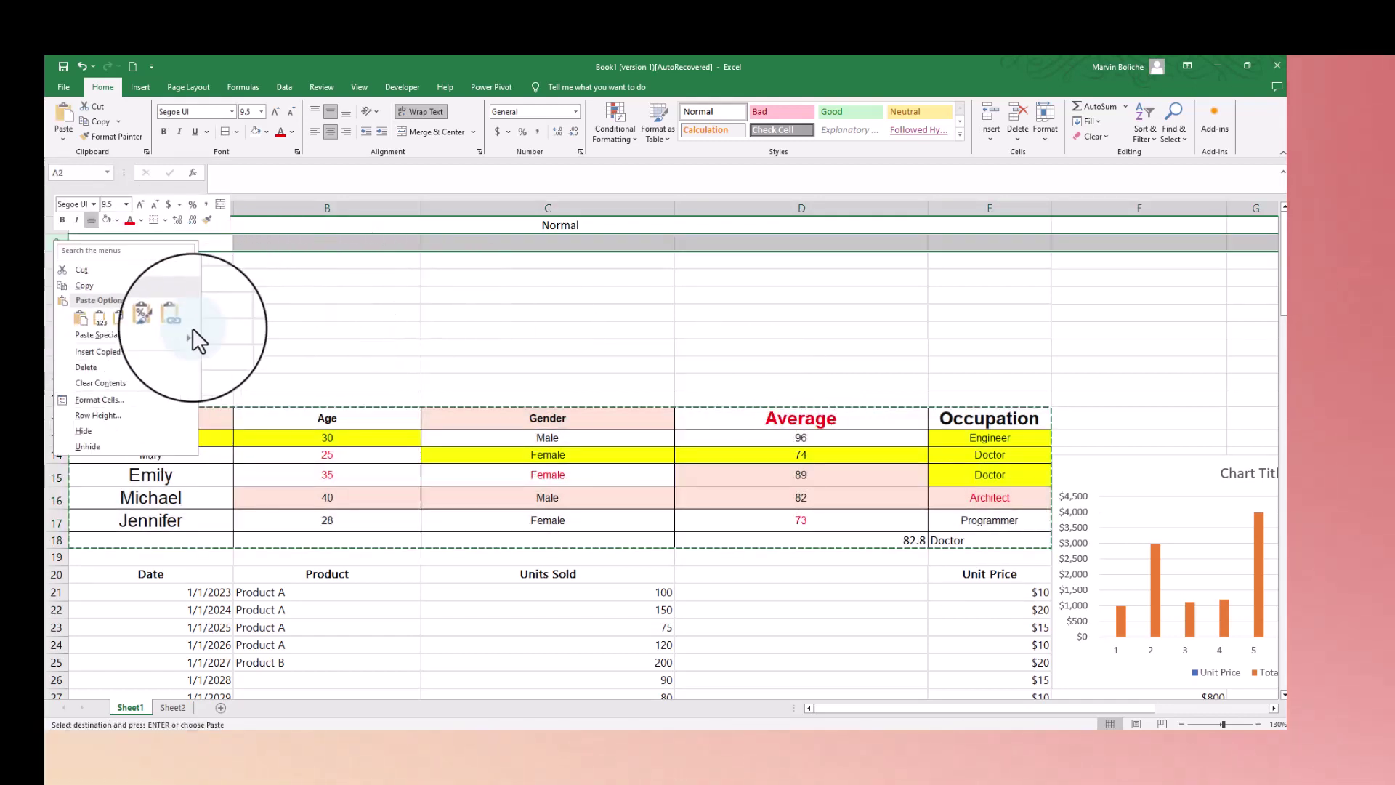
mouse_move(192, 332)
click(220, 404)
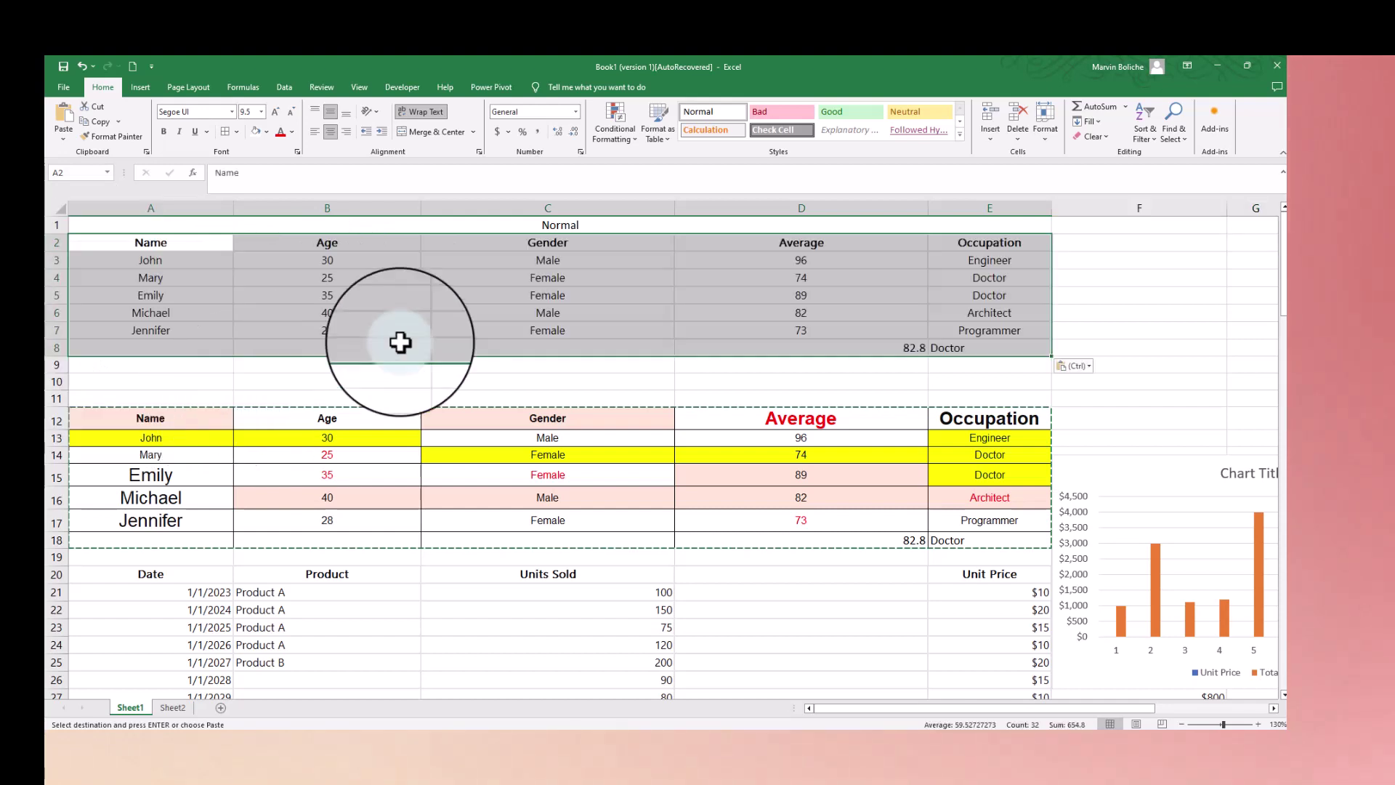
Step: Compare the contents of the pasted cells E8 and D8, and undo the paste in A2:E8
click(956, 348)
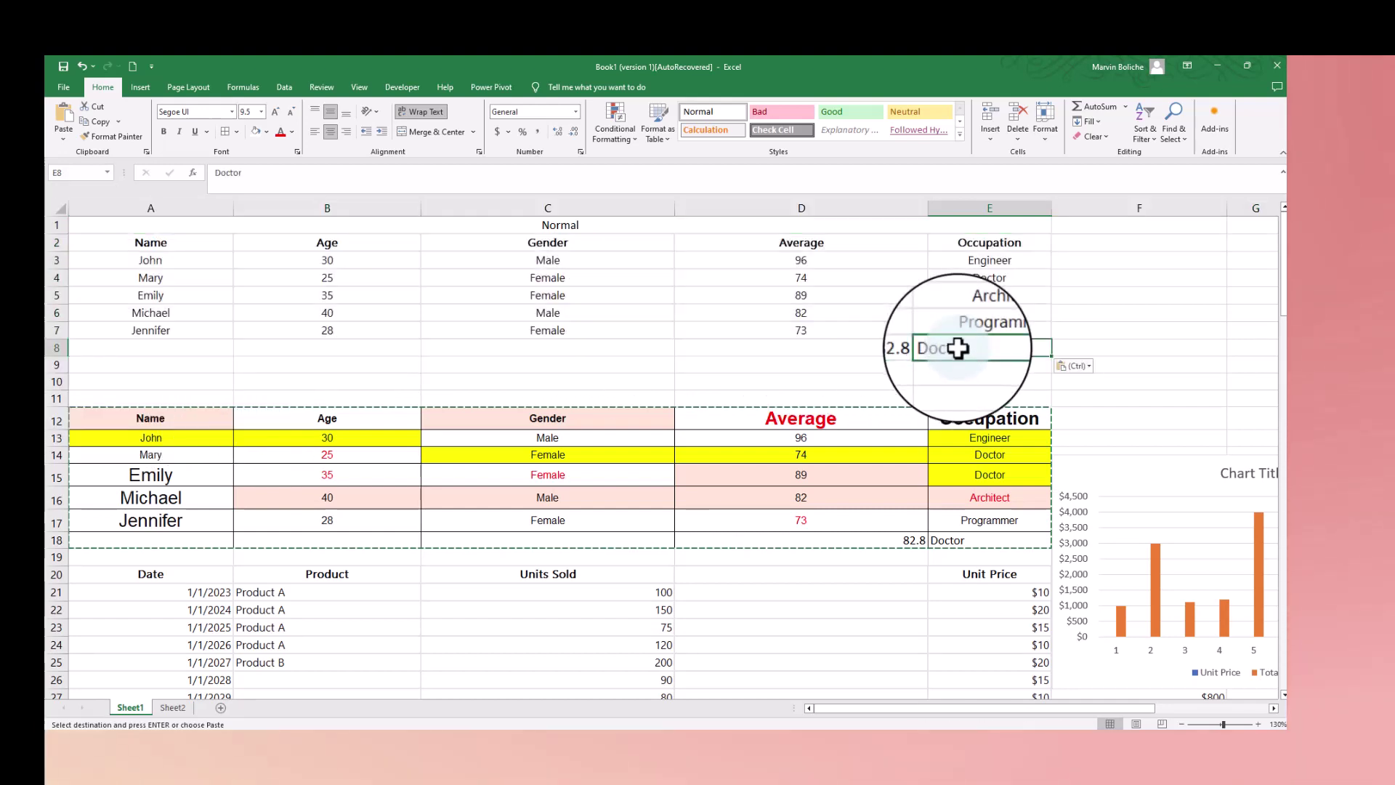
click(887, 349)
click(957, 351)
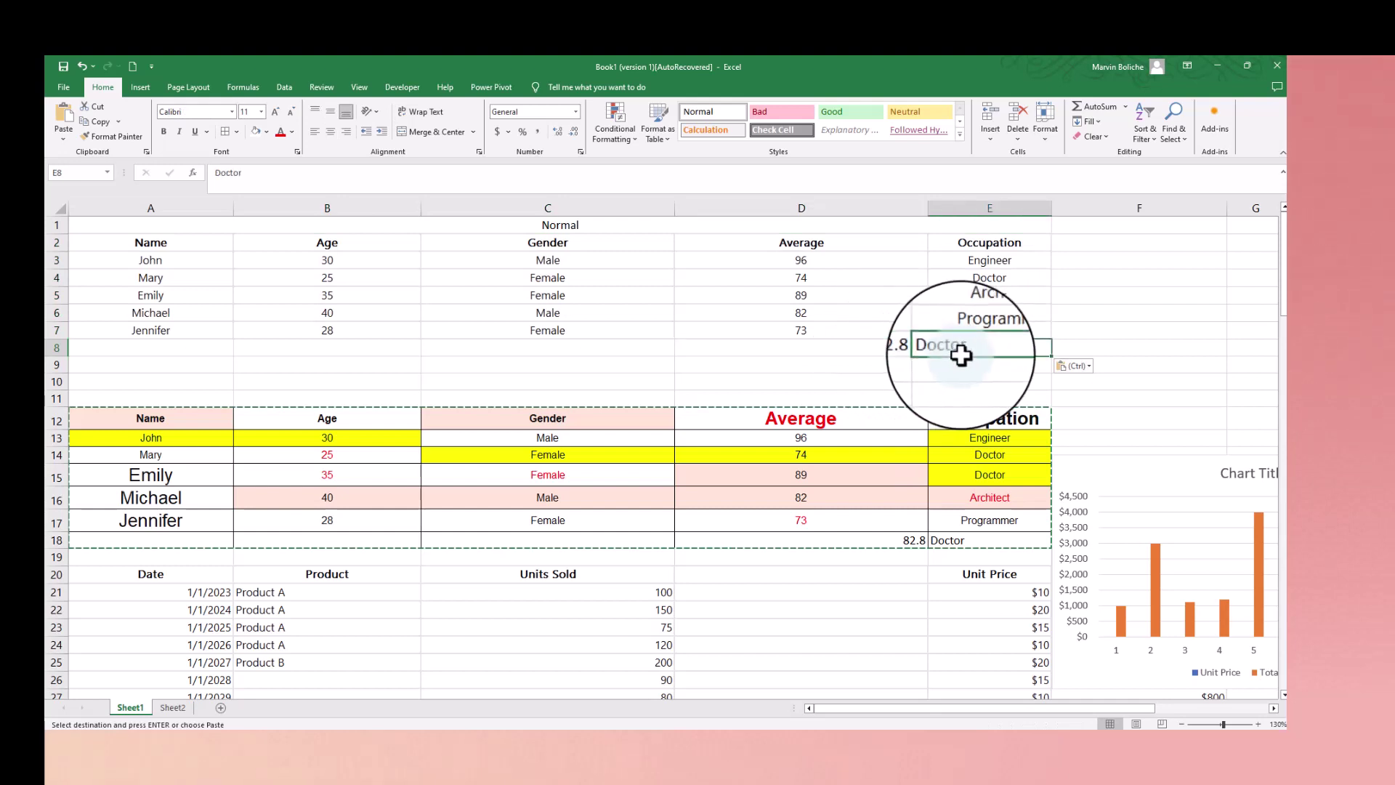
click(903, 348)
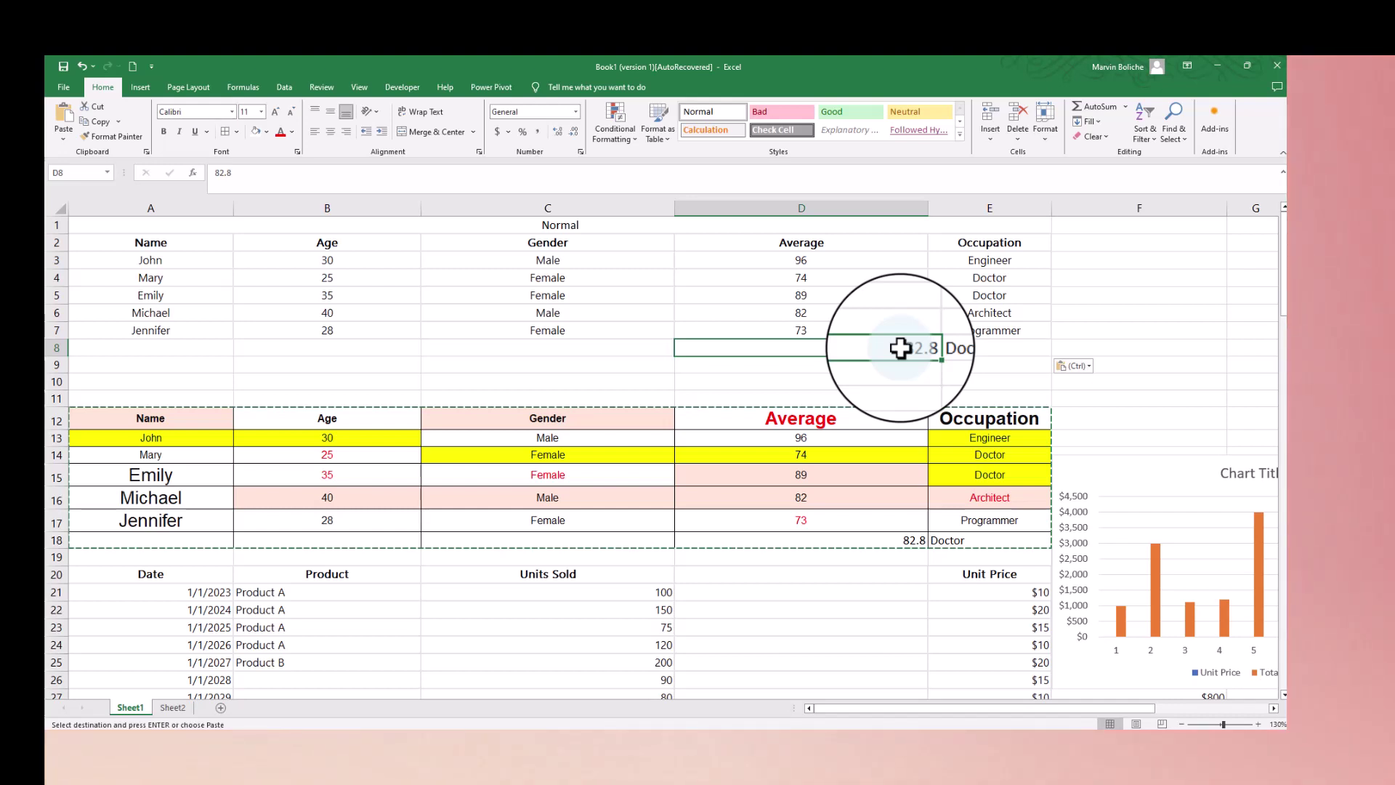
key(ctrl+z)
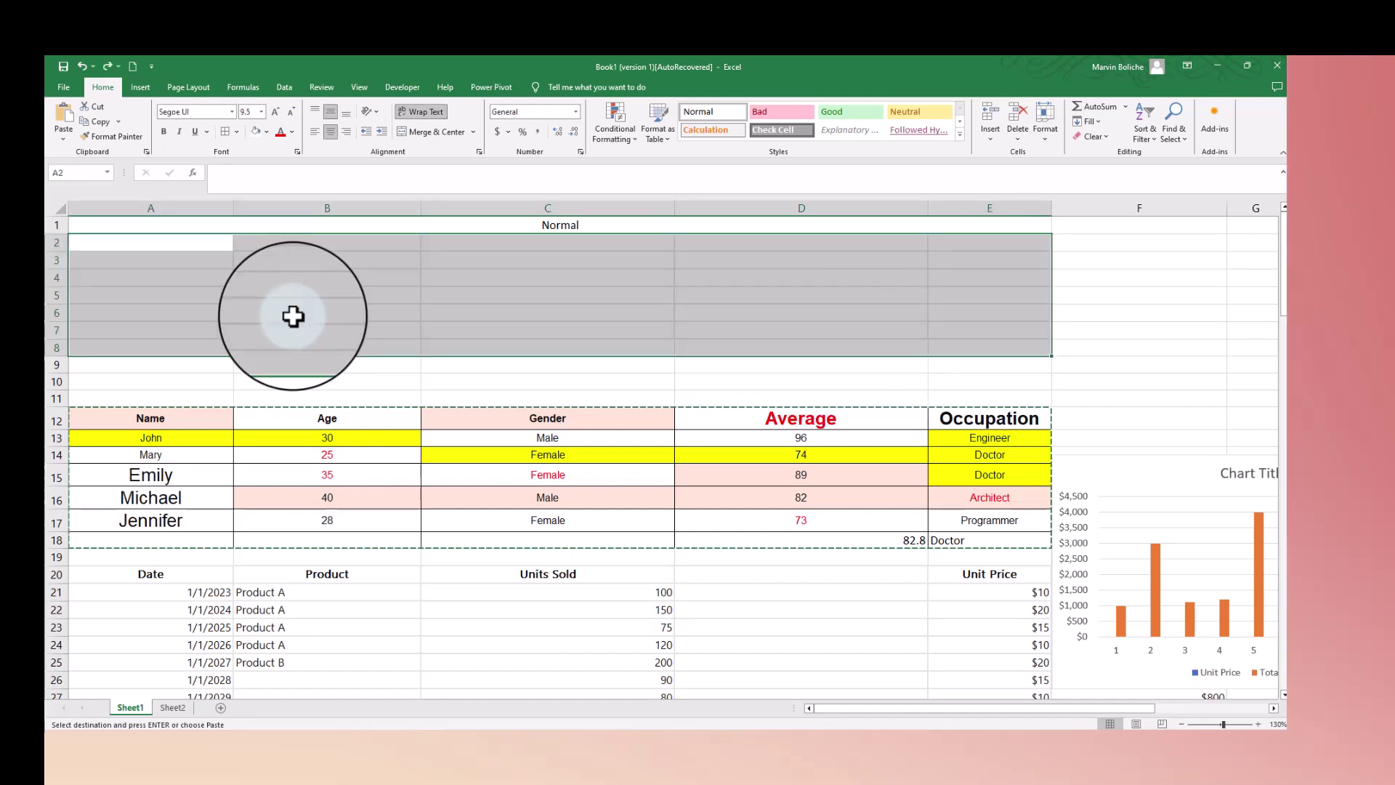
Step: Preview pasting the copied table at A2 with the Formulas & Number Formatting option, without applying it
right_click(193, 240)
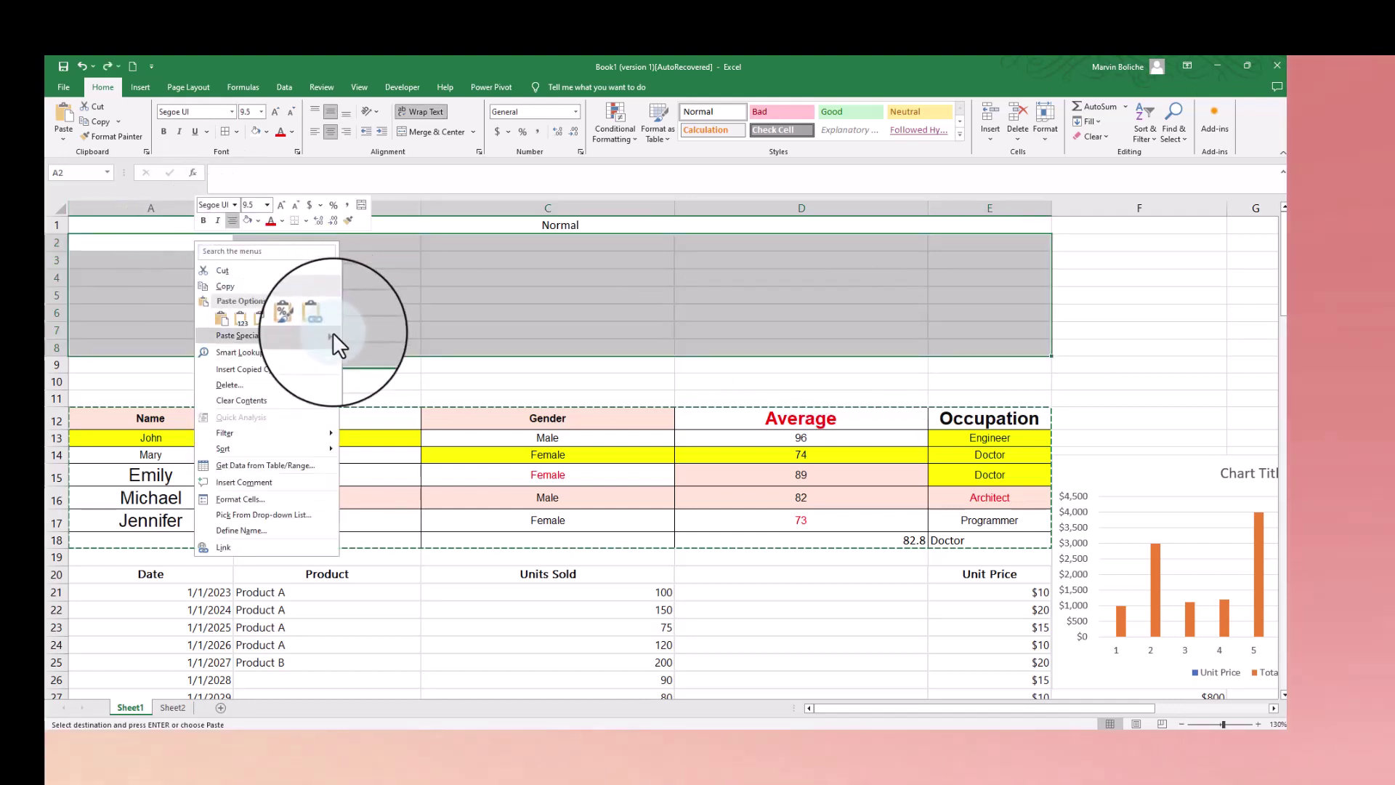
mouse_move(333, 334)
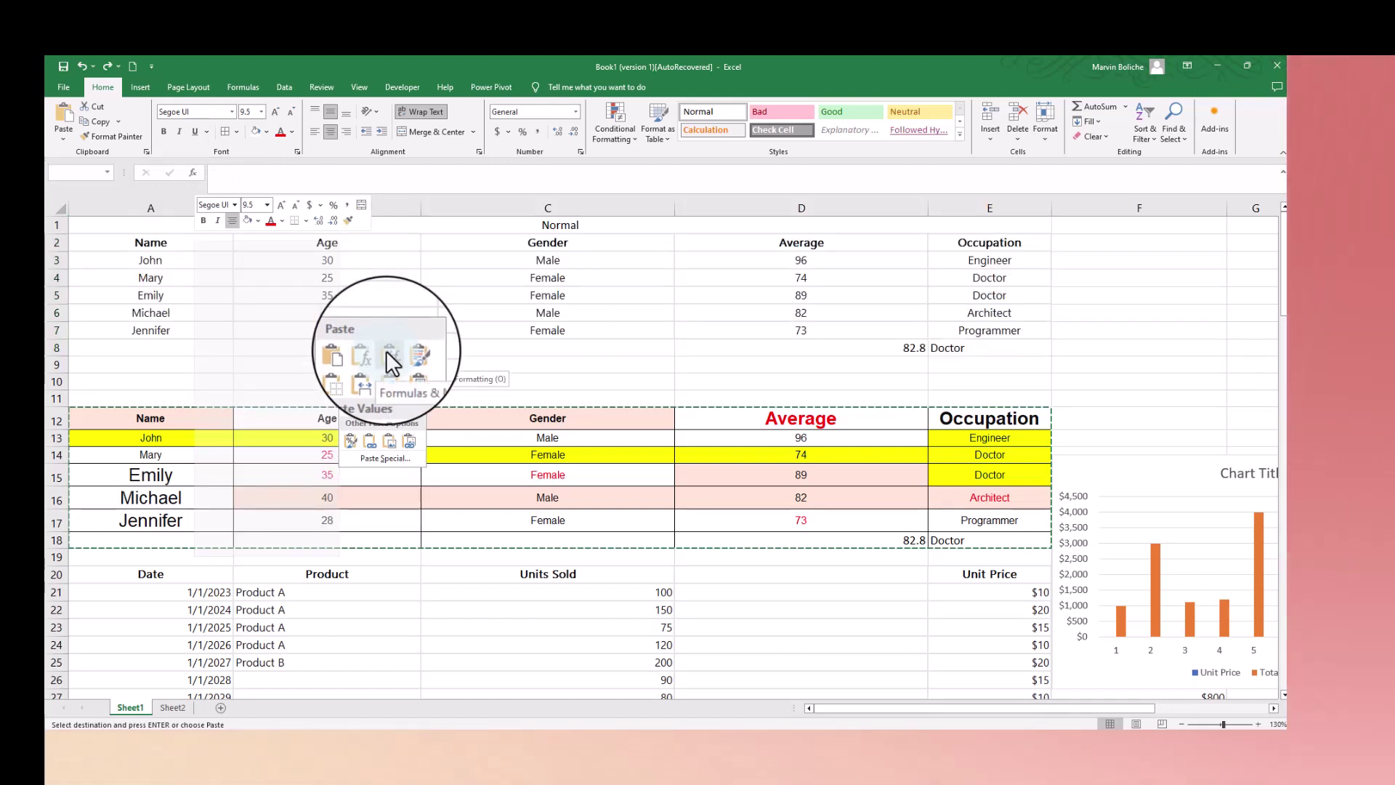
click(385, 356)
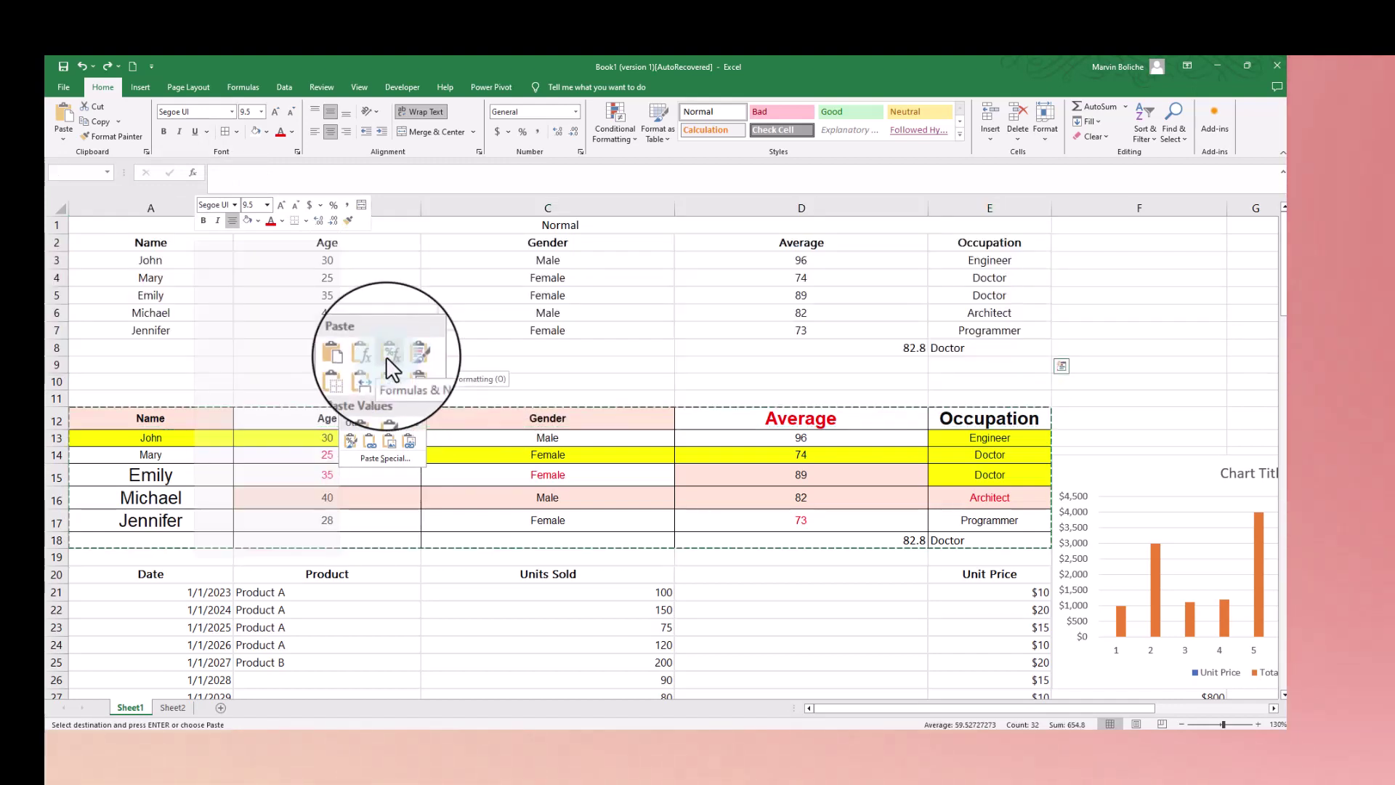
click(167, 420)
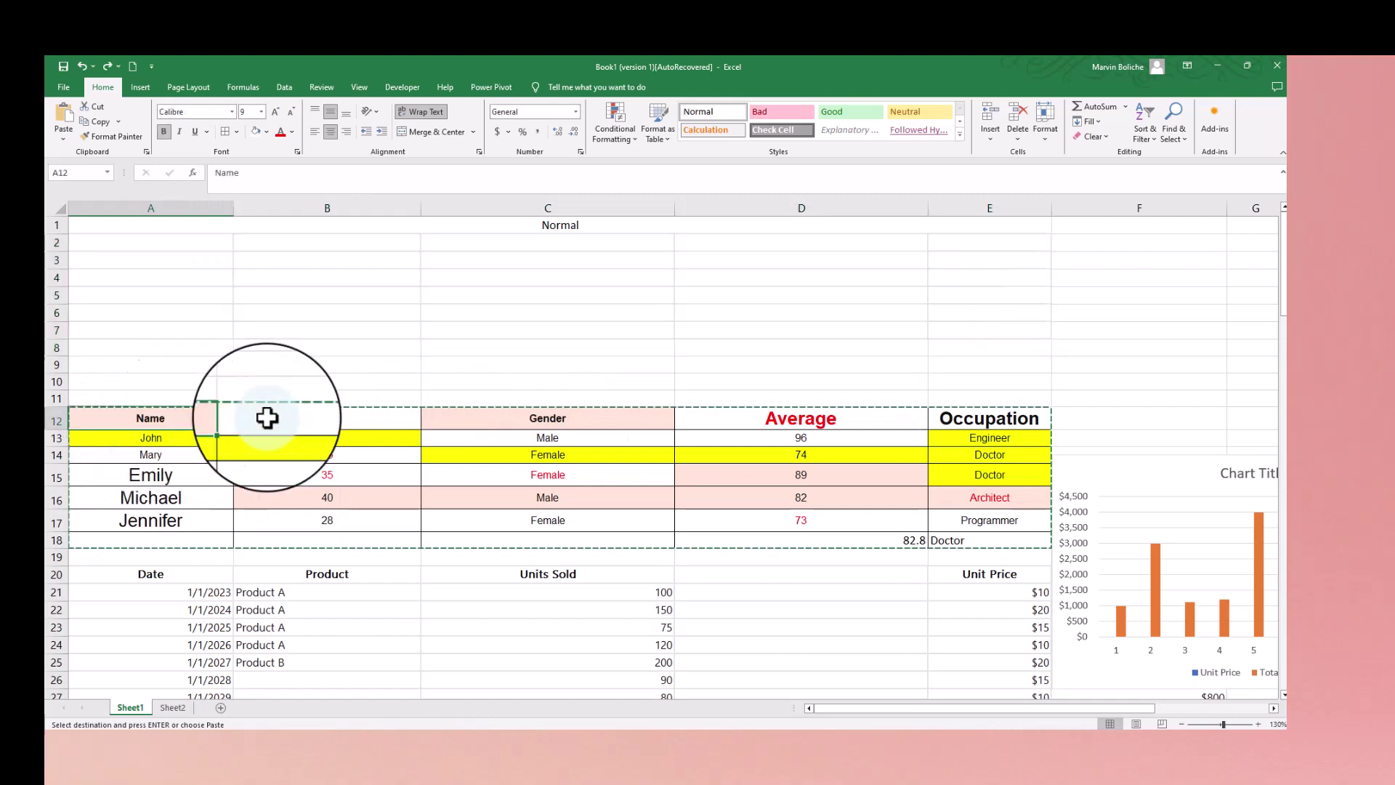
Step: Paste the copied table A12:E18 into the range starting at A2 with the Formulas & Number Formatting option
shift+click(992, 538)
right_click(135, 244)
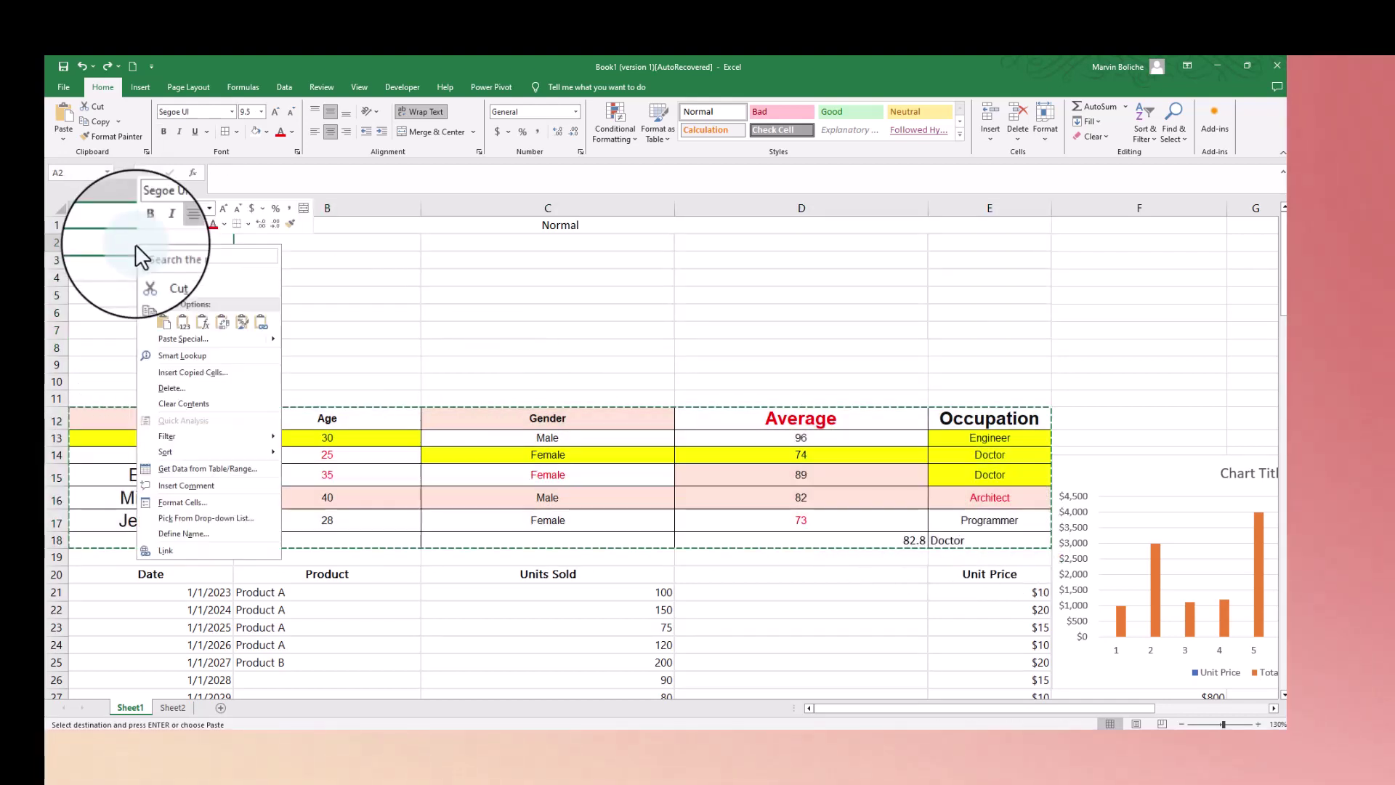
mouse_move(277, 333)
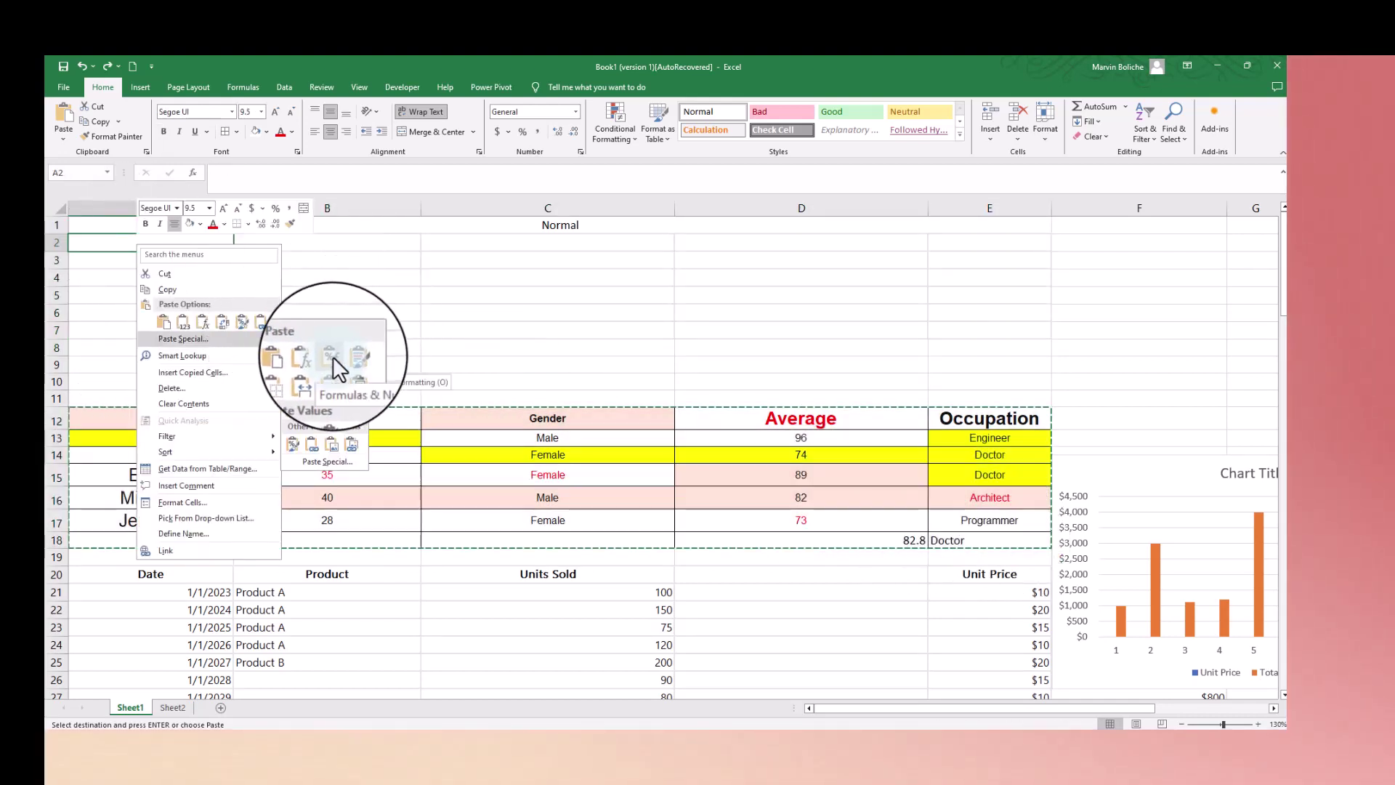
click(333, 356)
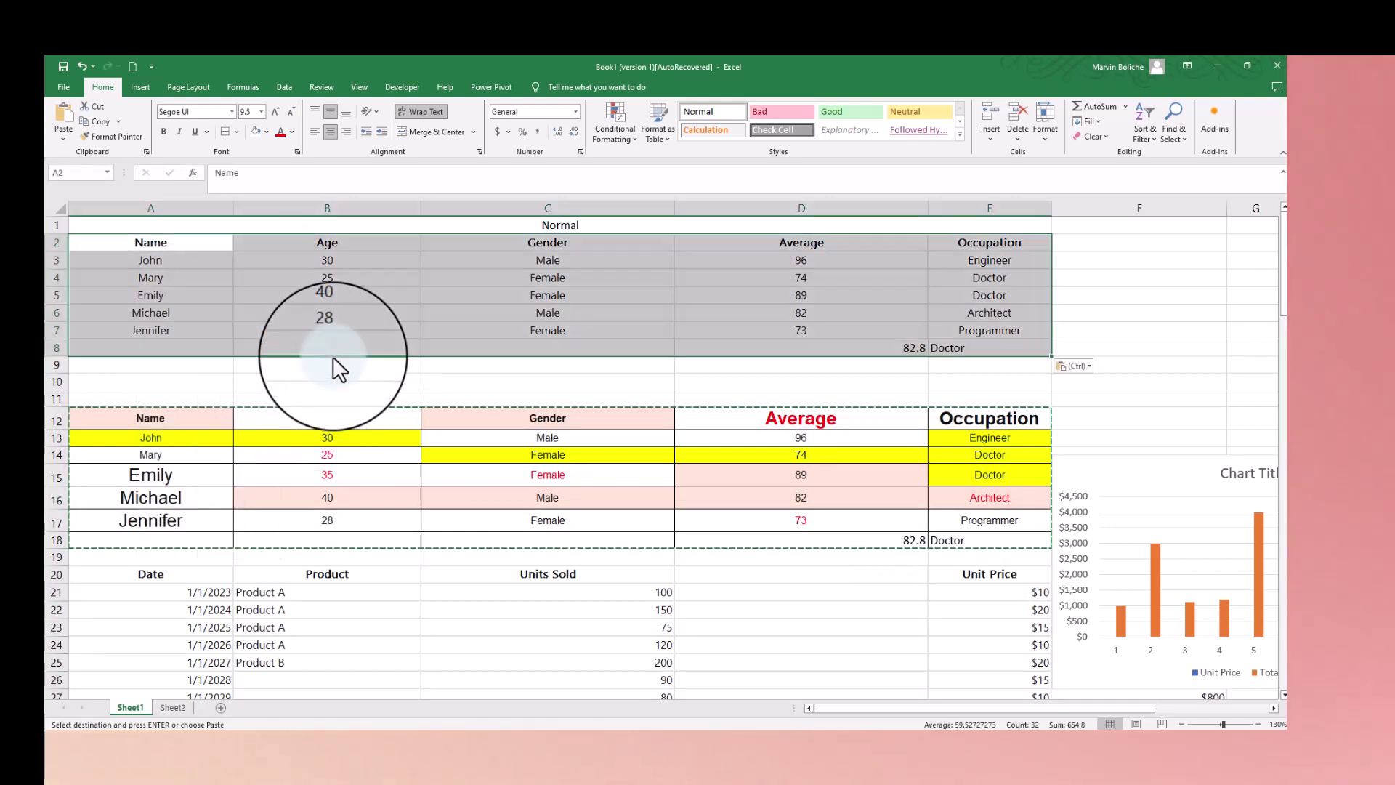
Step: Check the SUBSTITUTE formula in the pasted cell E8, and undo the paste in A2:E8
click(970, 348)
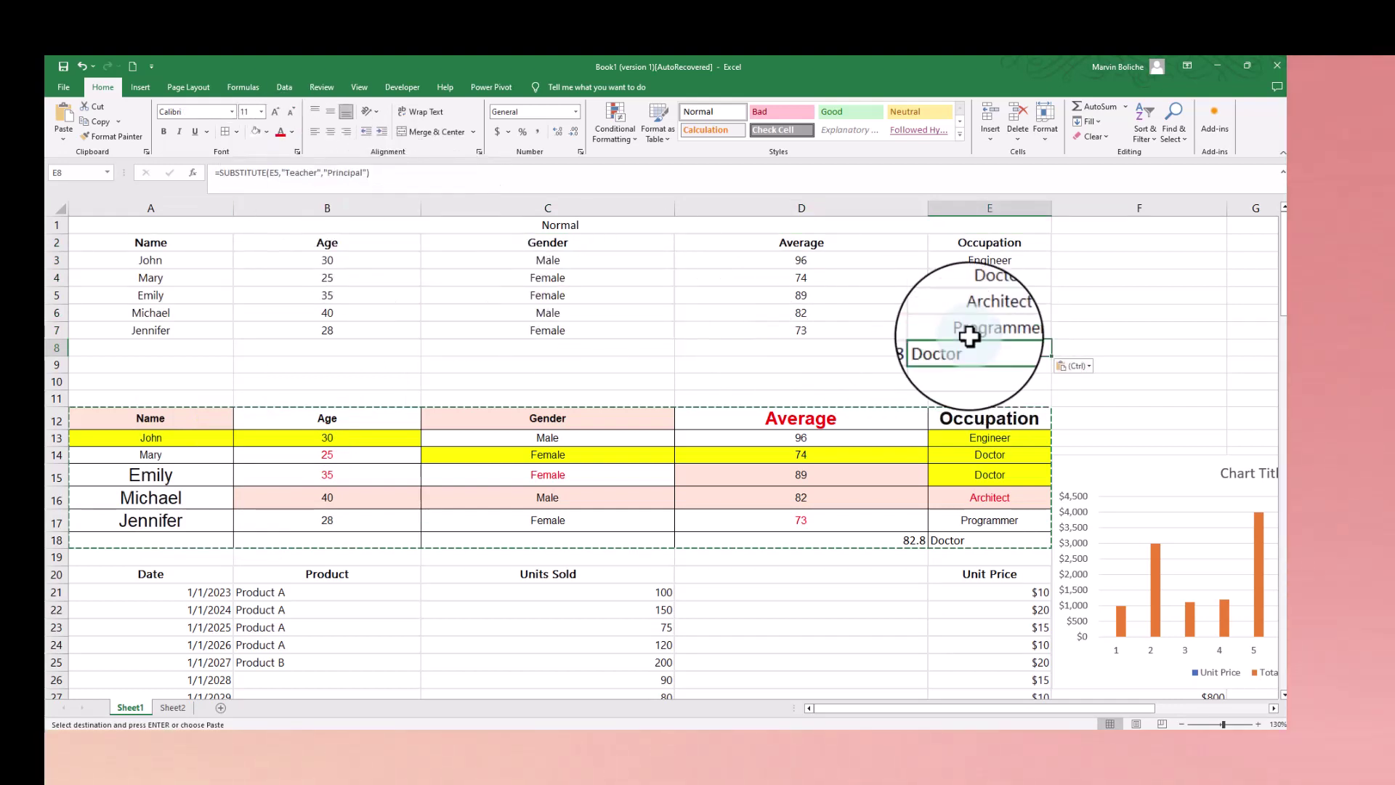
key(ctrl)
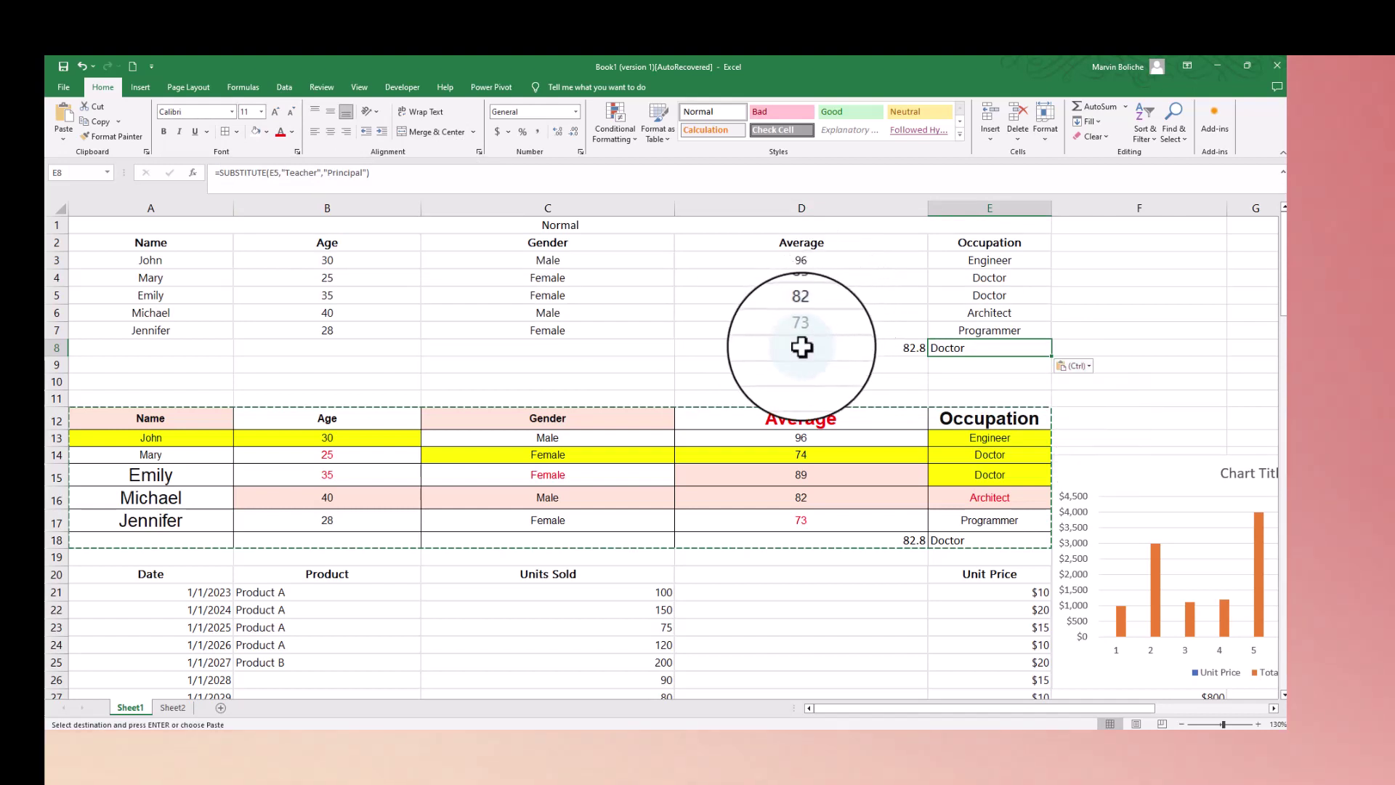
key(ctrl+z)
Step: Paste the copied table at A2 with the Keep Source Formatting option, check the formula in E8, and undo the paste
right_click(194, 239)
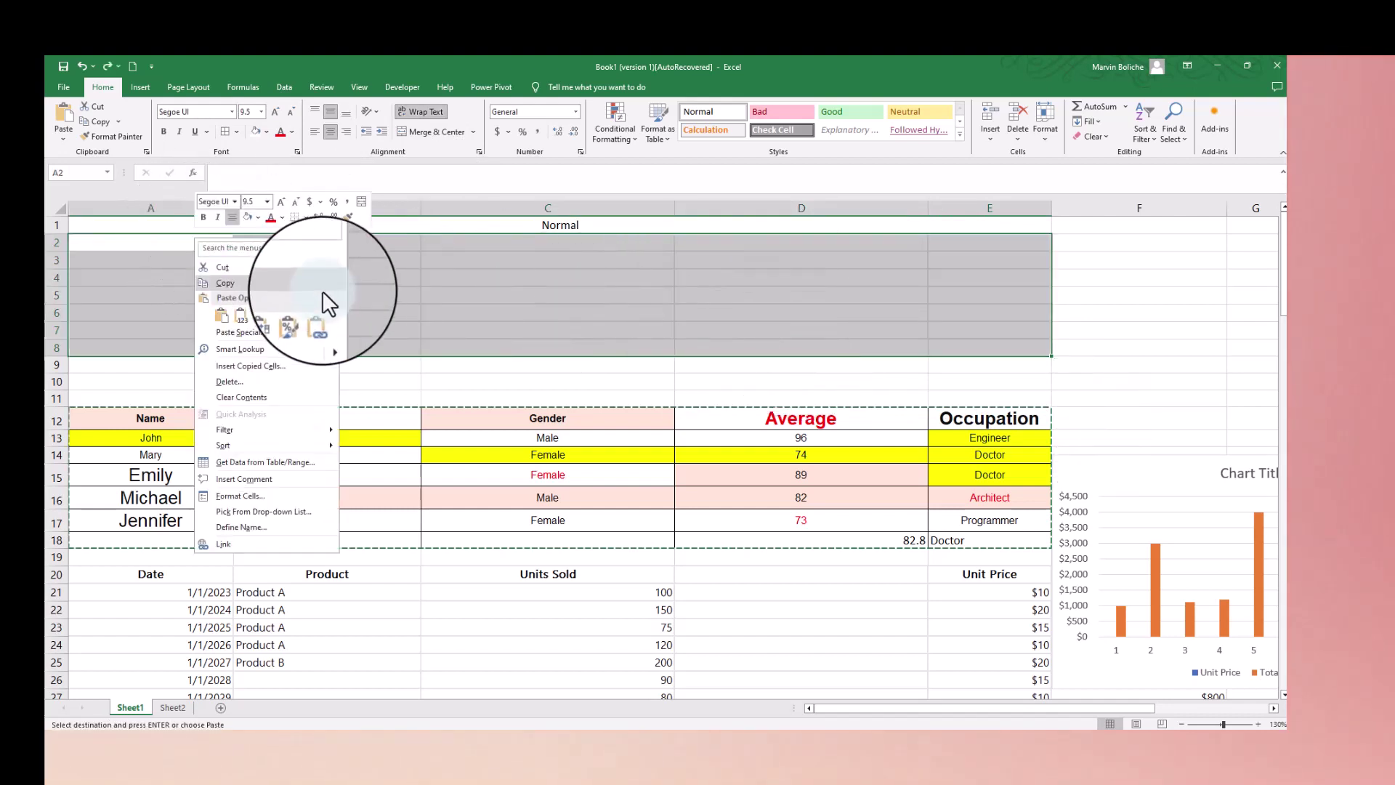
mouse_move(333, 331)
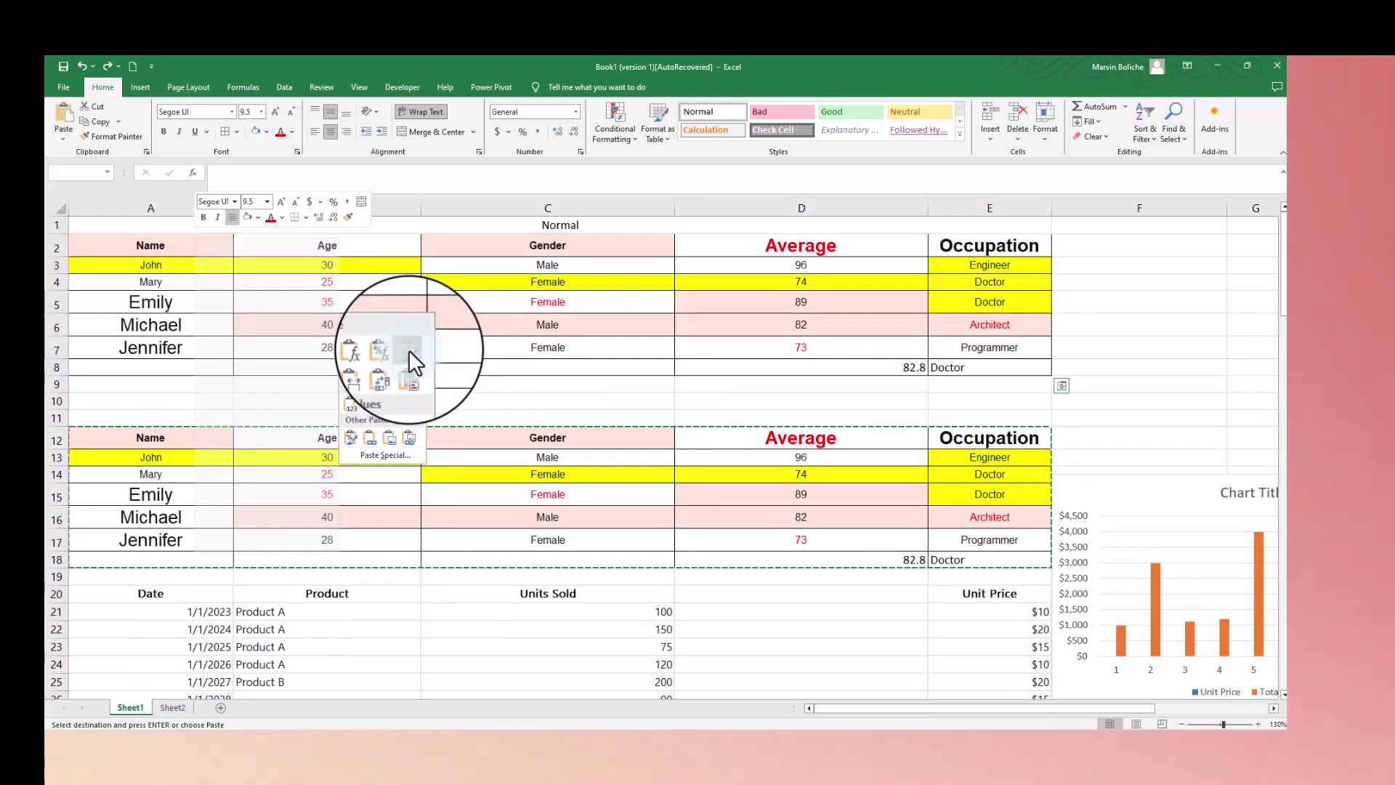
click(408, 350)
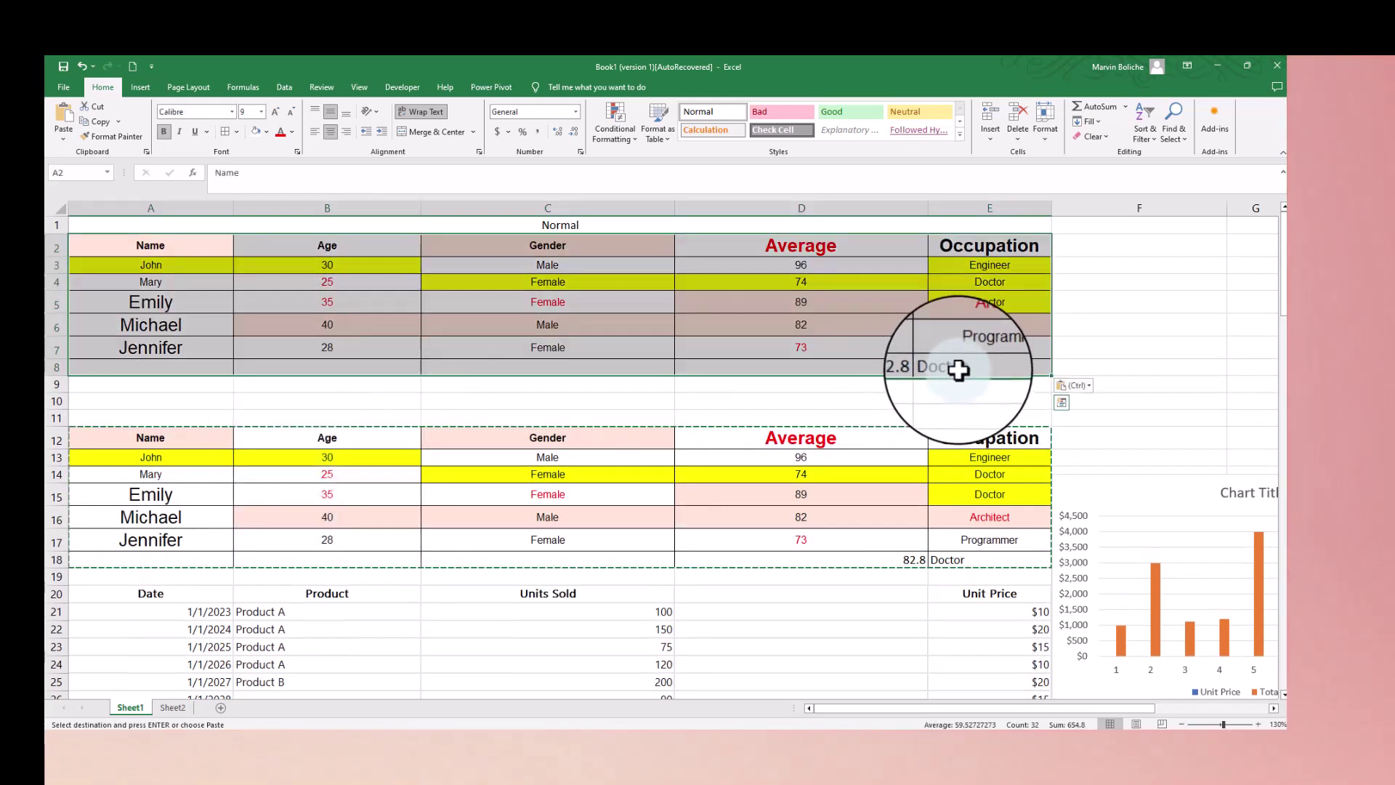
click(955, 367)
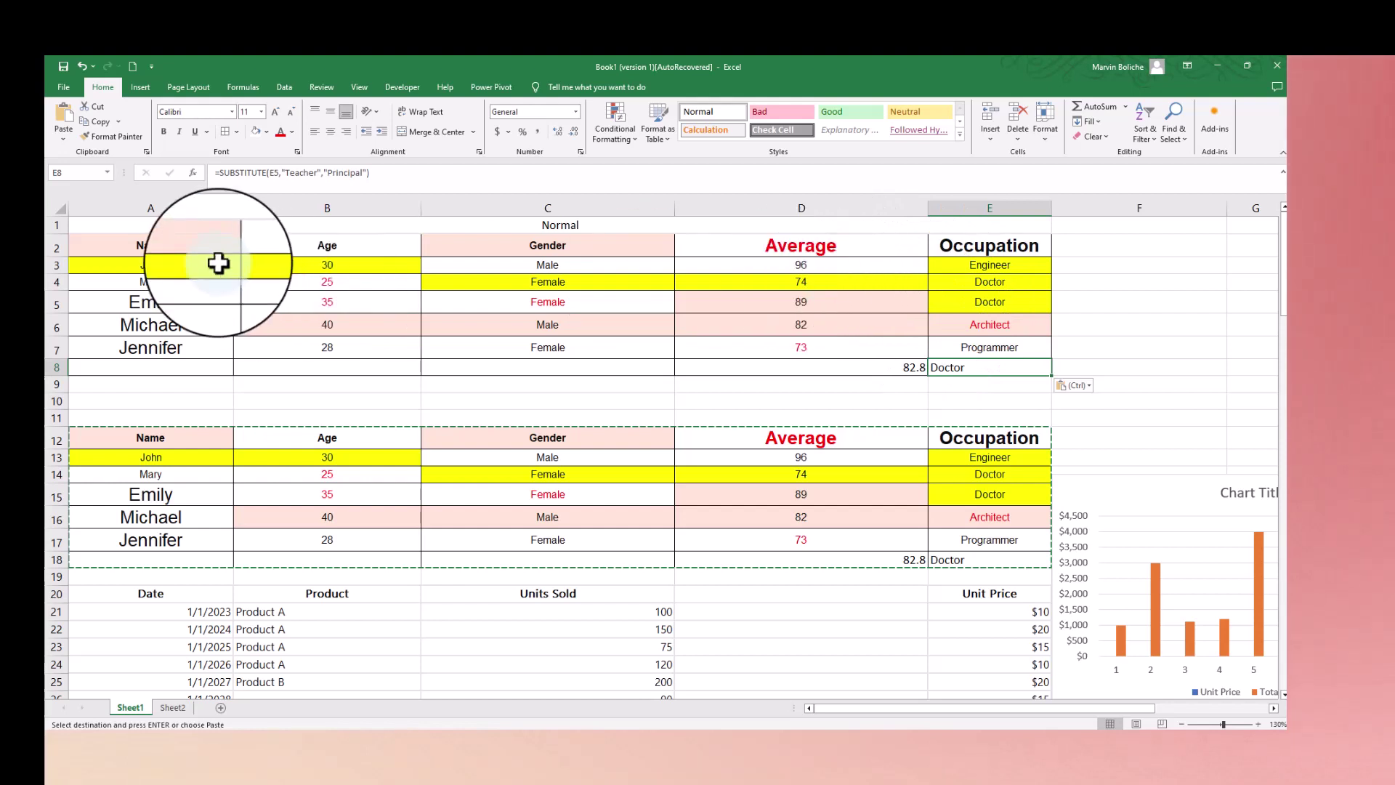
key(ctrl+z)
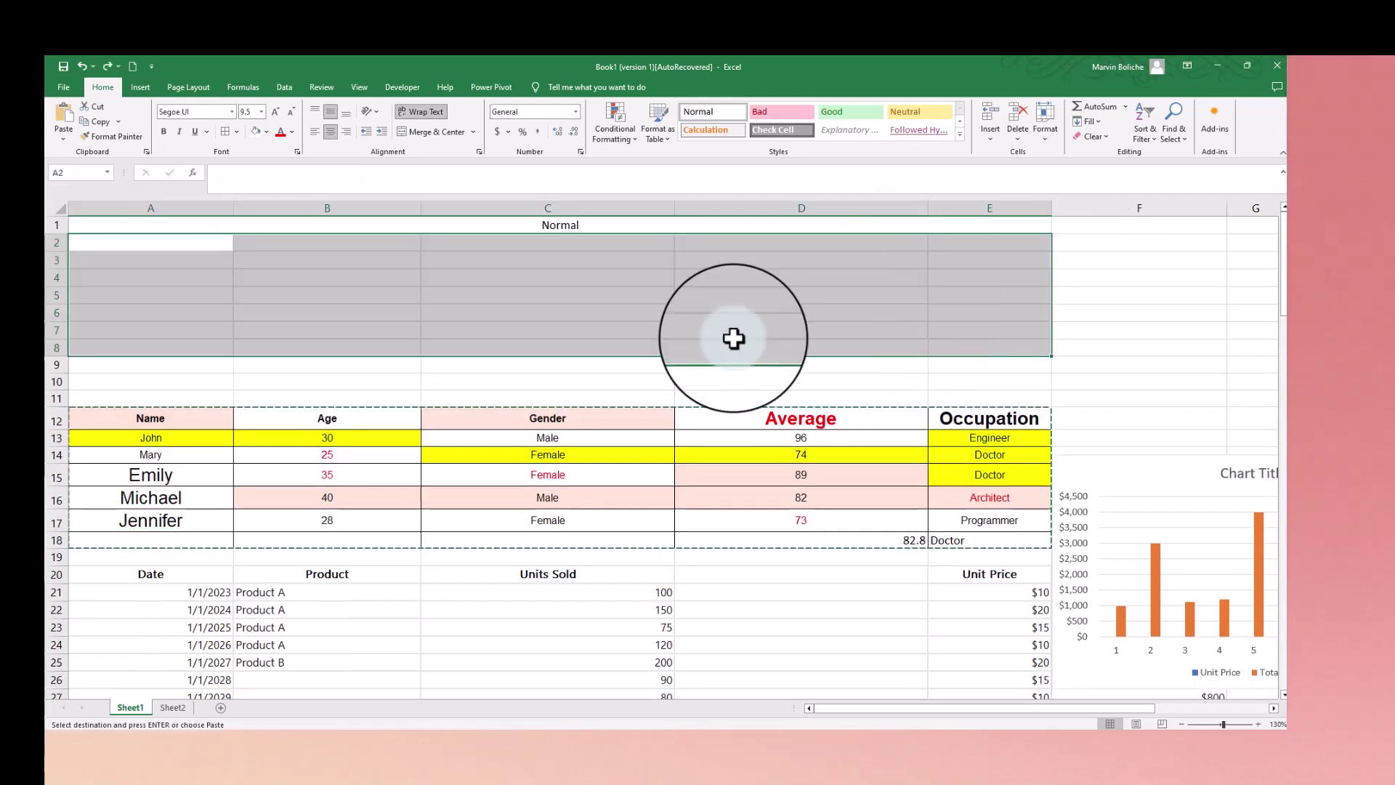
Step: Paste the copied table A12:E18 transposed into the range starting at A2
right_click(194, 241)
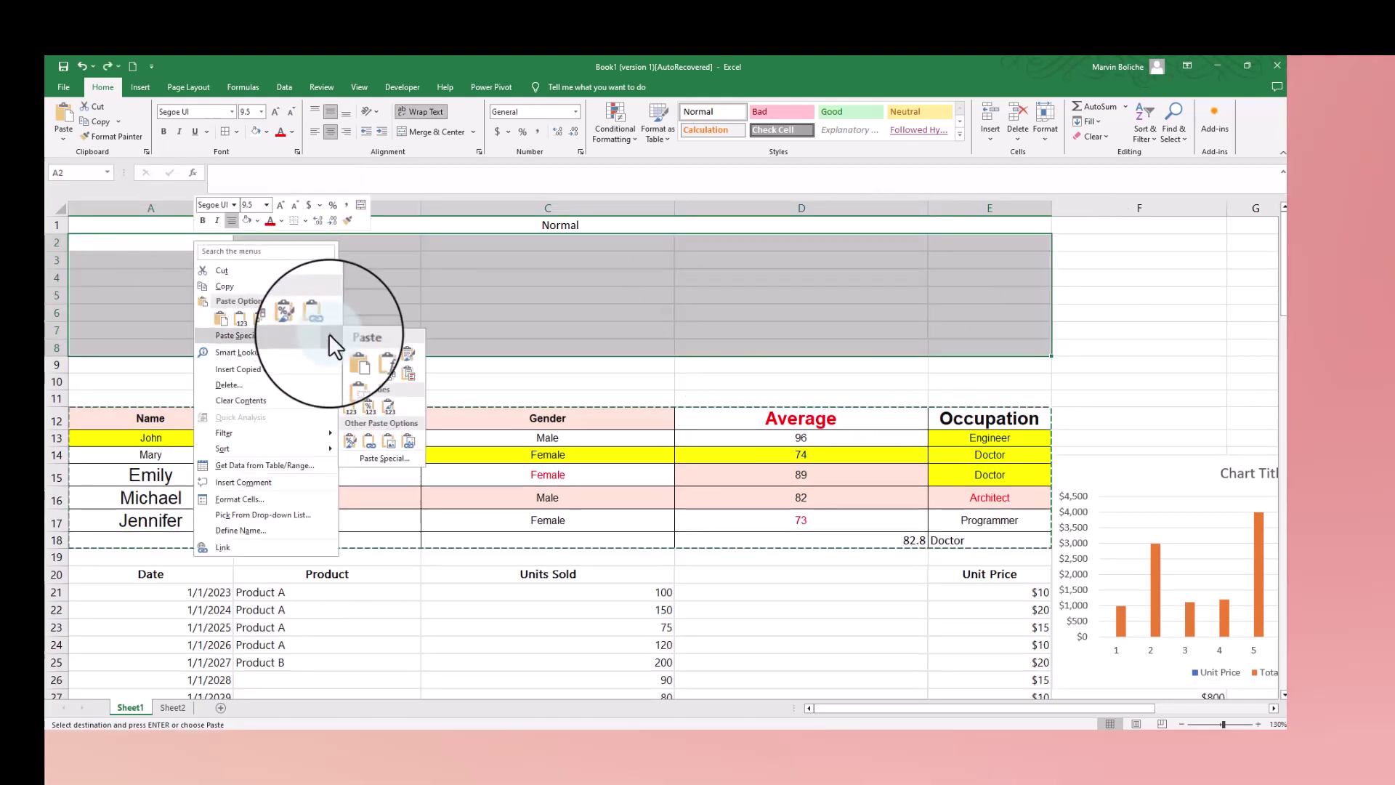
mouse_move(327, 335)
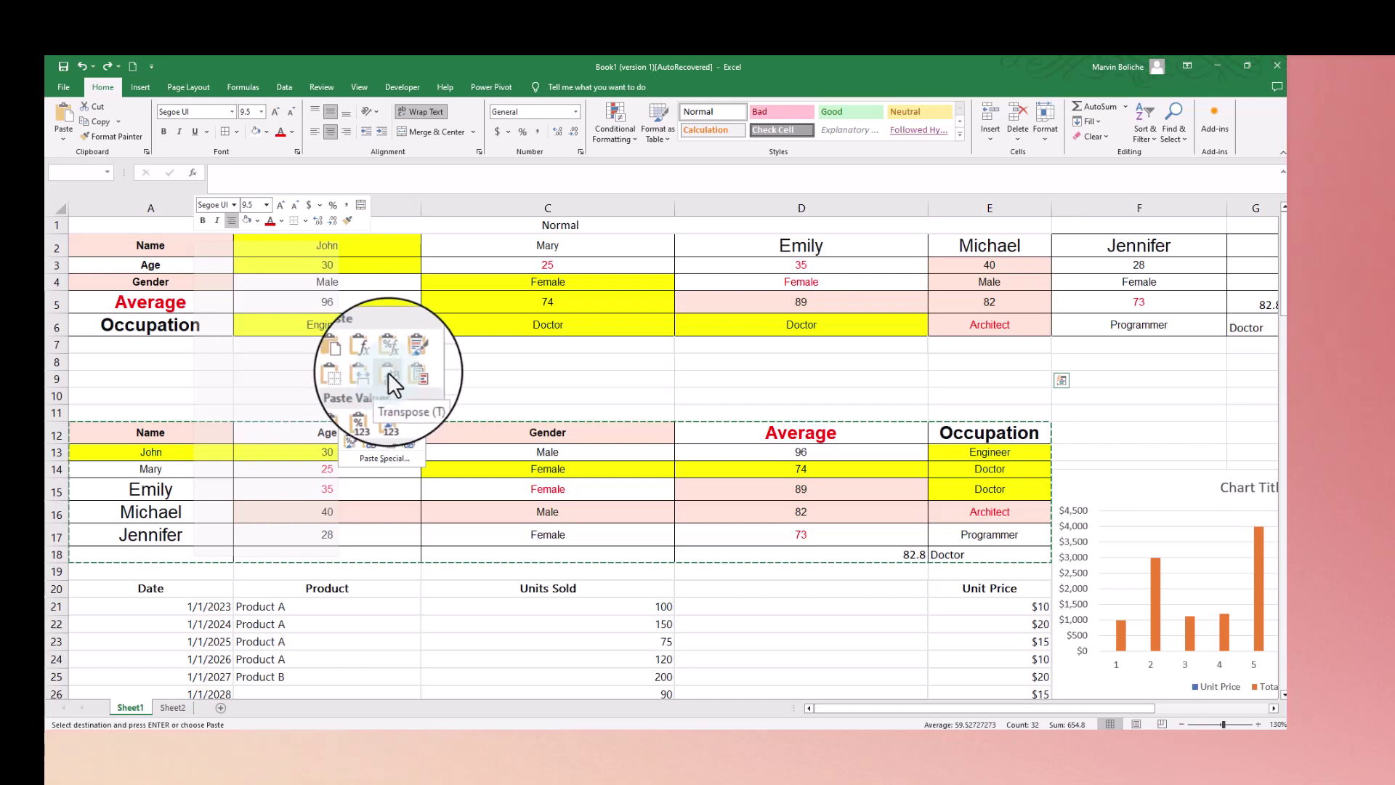
click(388, 372)
scroll(664, 354, down, 1)
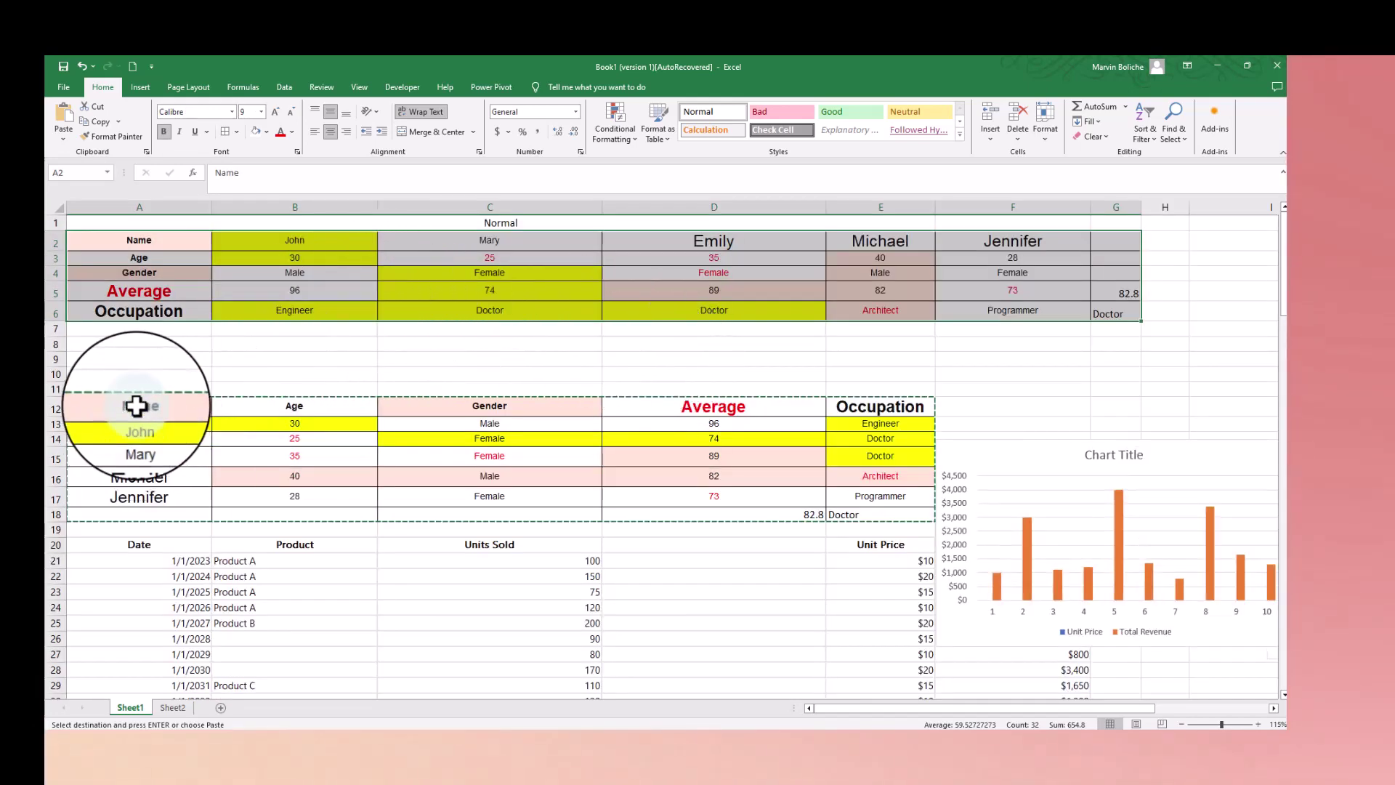
Step: Compare the header row A12:E12 with the transposed headings in column A, and undo the transposed paste
drag(138, 405, 891, 404)
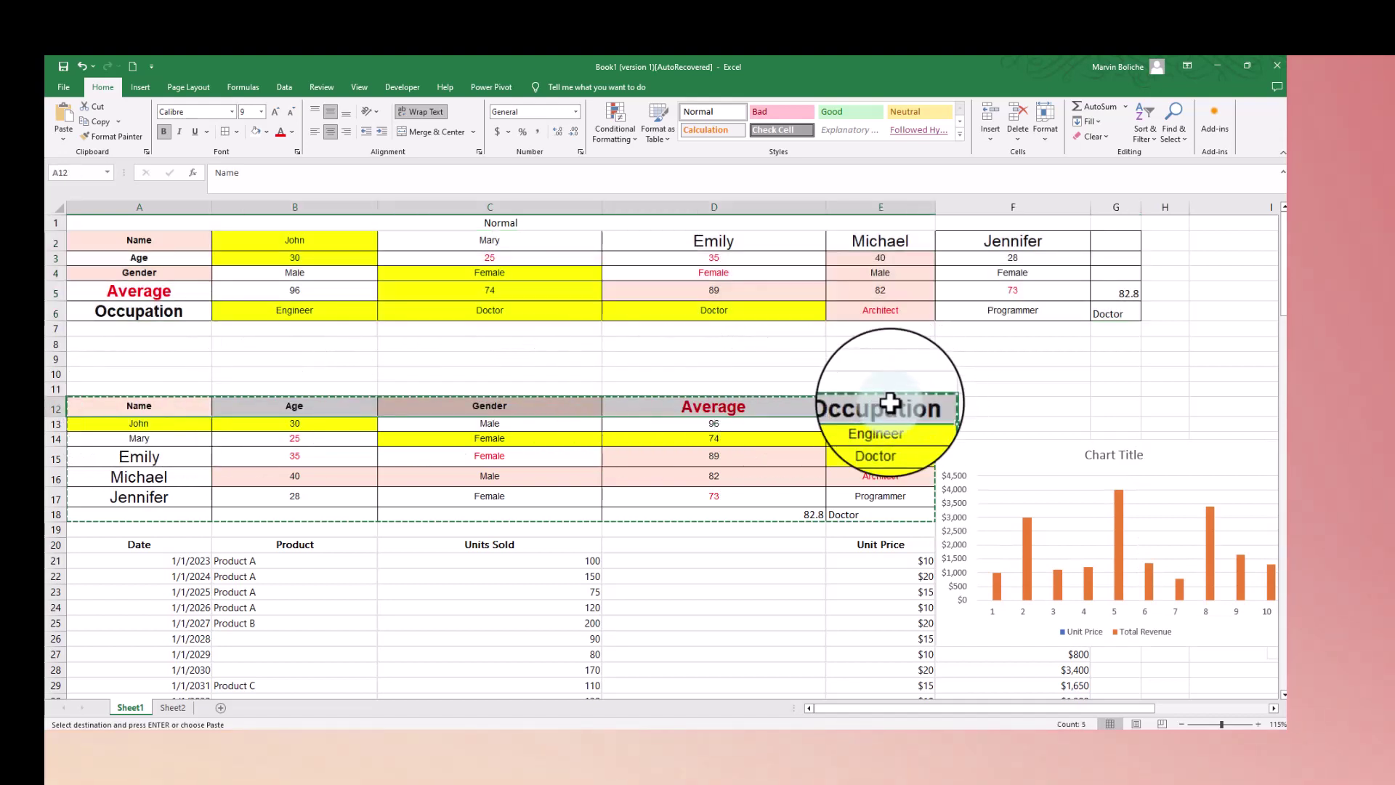
drag(140, 239, 150, 290)
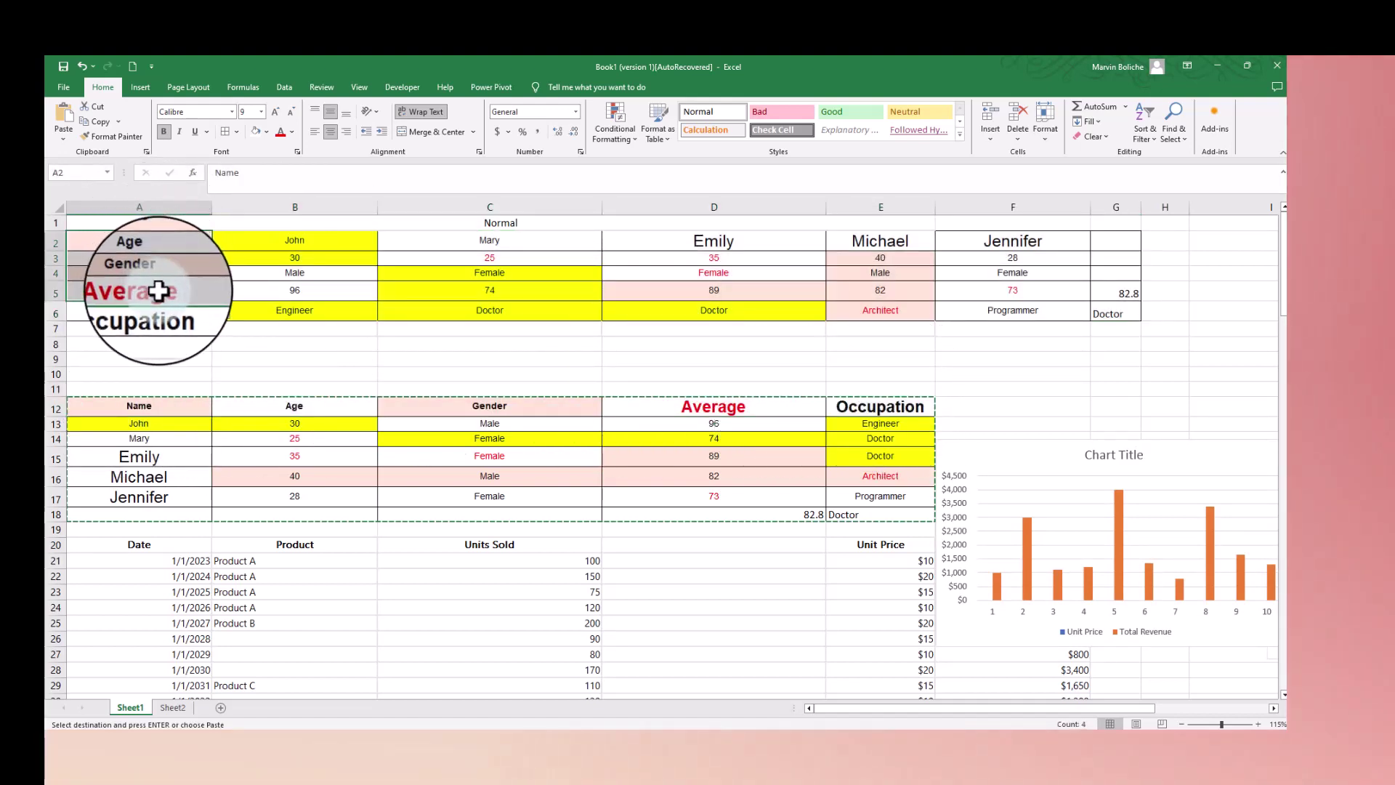
click(304, 352)
key(ctrl+z)
scroll(304, 351, up, 1)
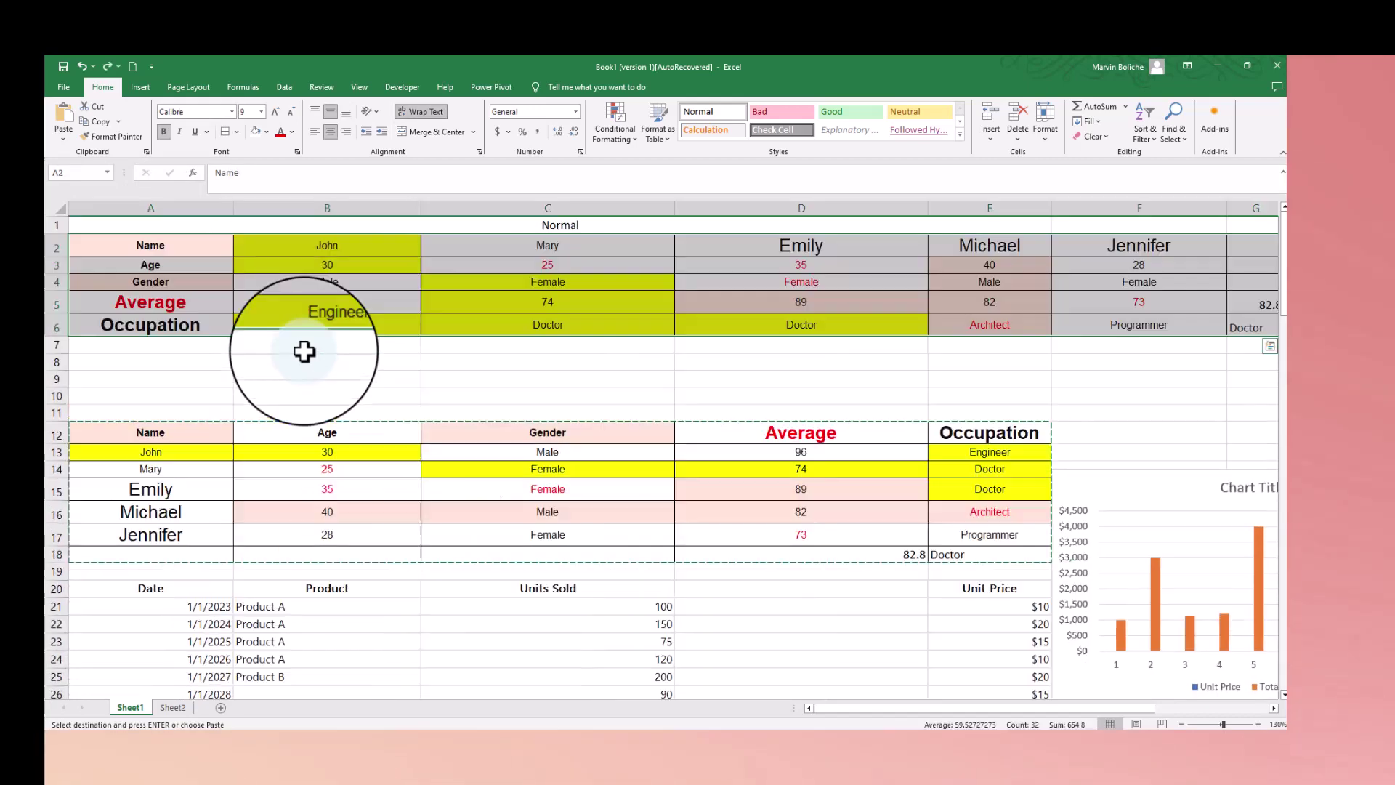
key(ctrl+z)
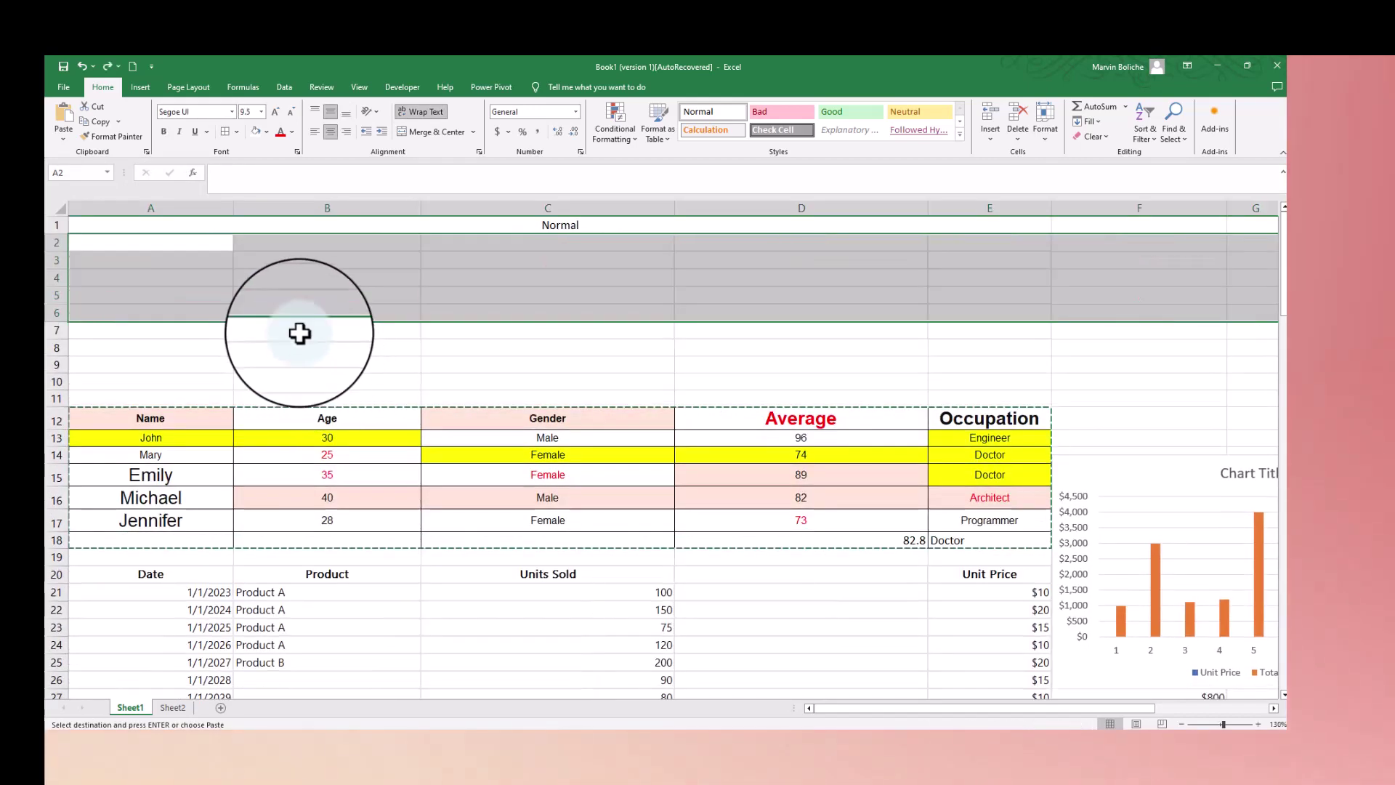
Step: Open the full Paste Special dialog for cell A2 to view its options, and close it without pasting
click(181, 240)
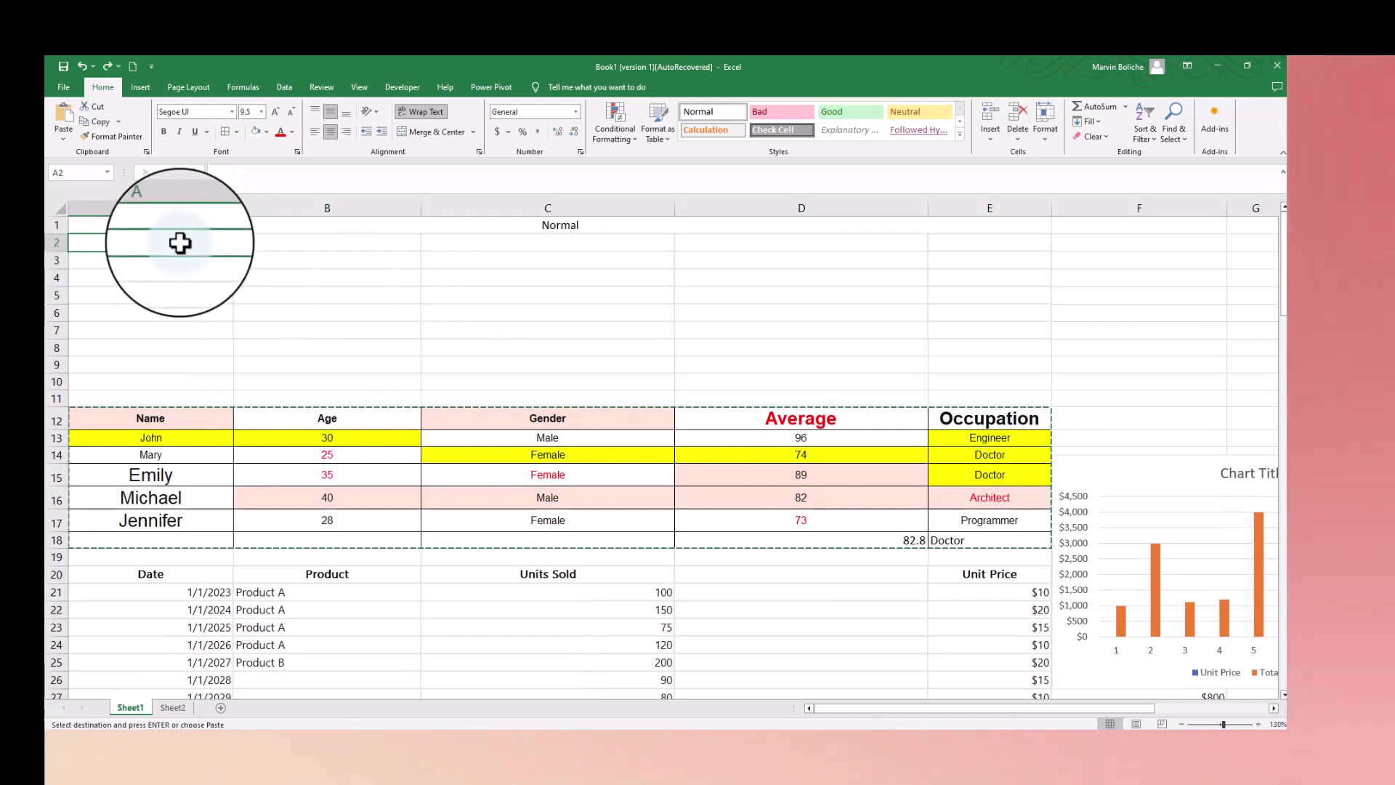
right_click(181, 242)
mouse_move(320, 339)
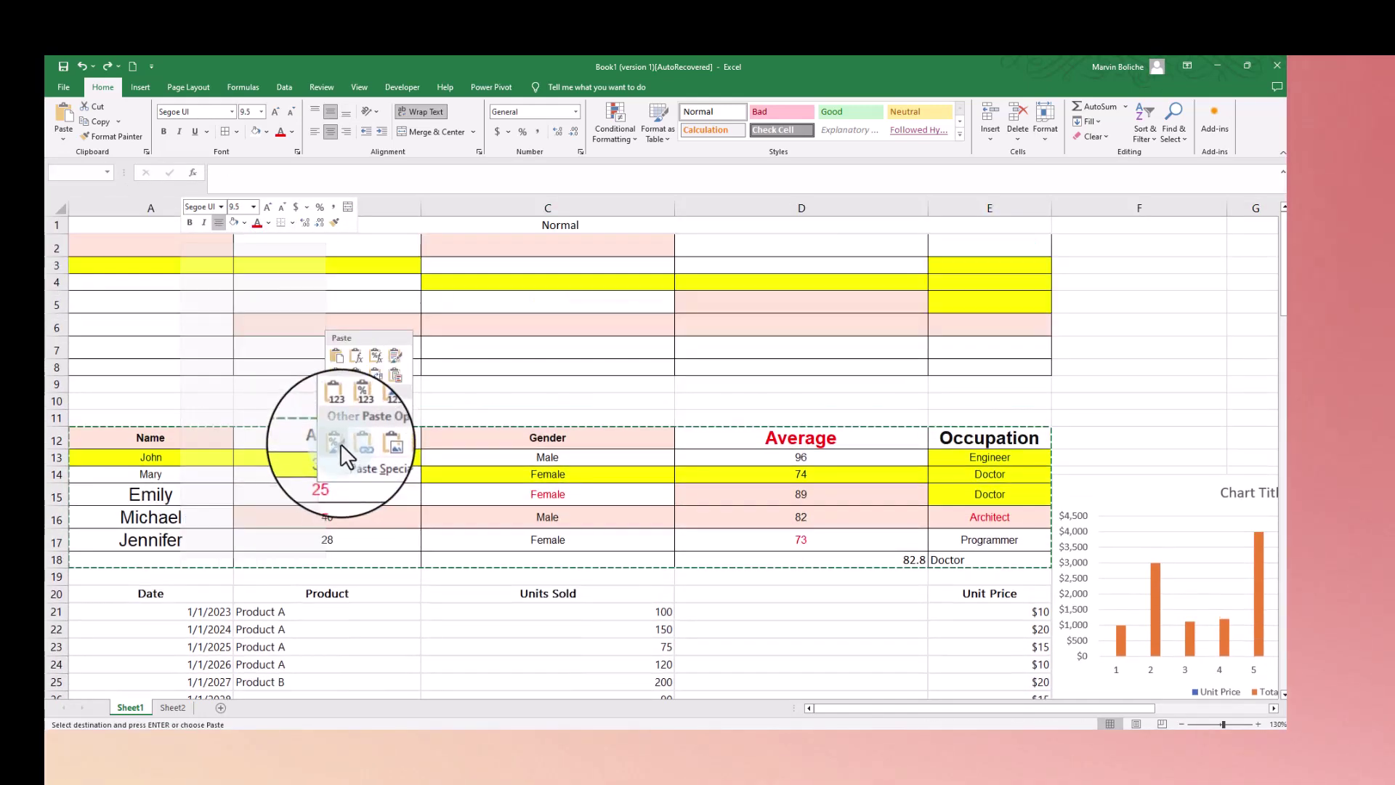
click(363, 467)
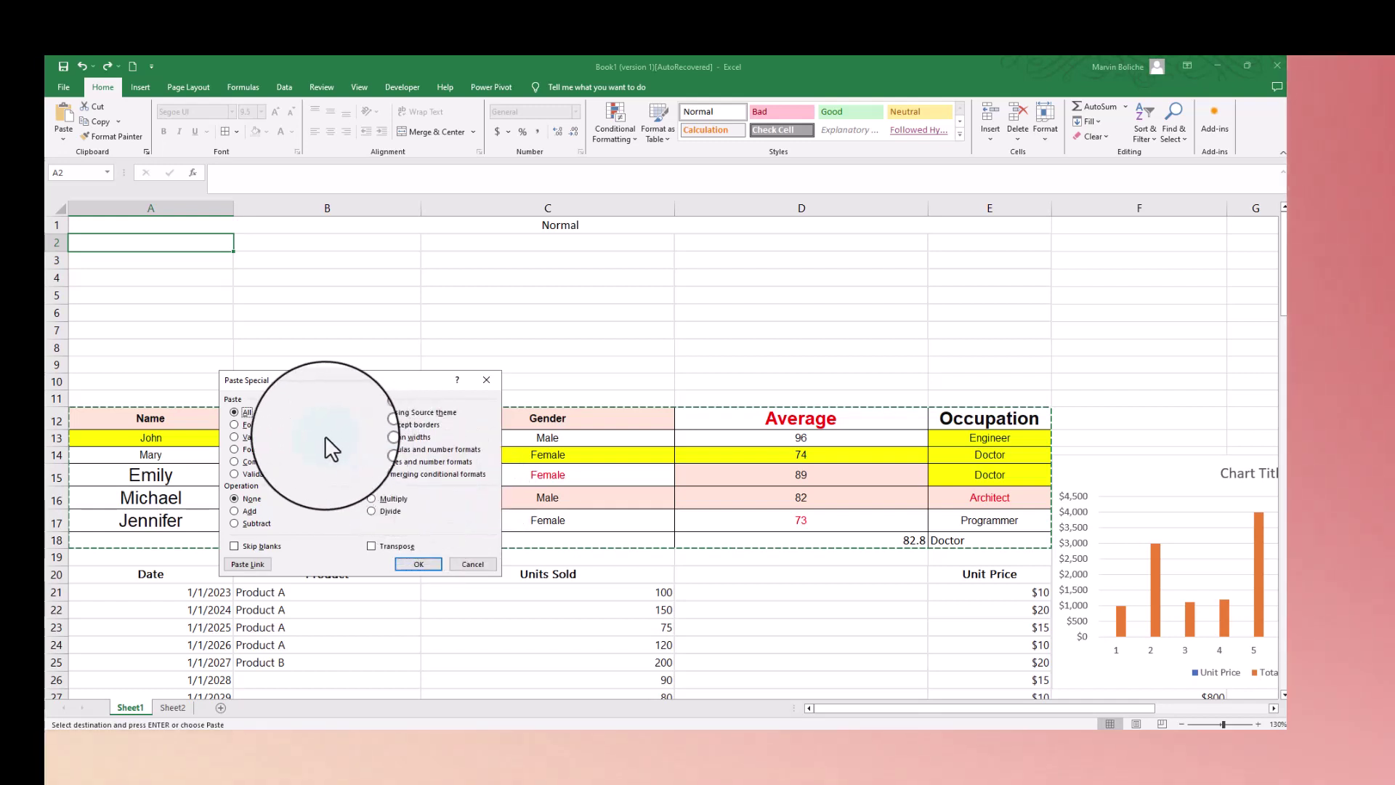
click(472, 563)
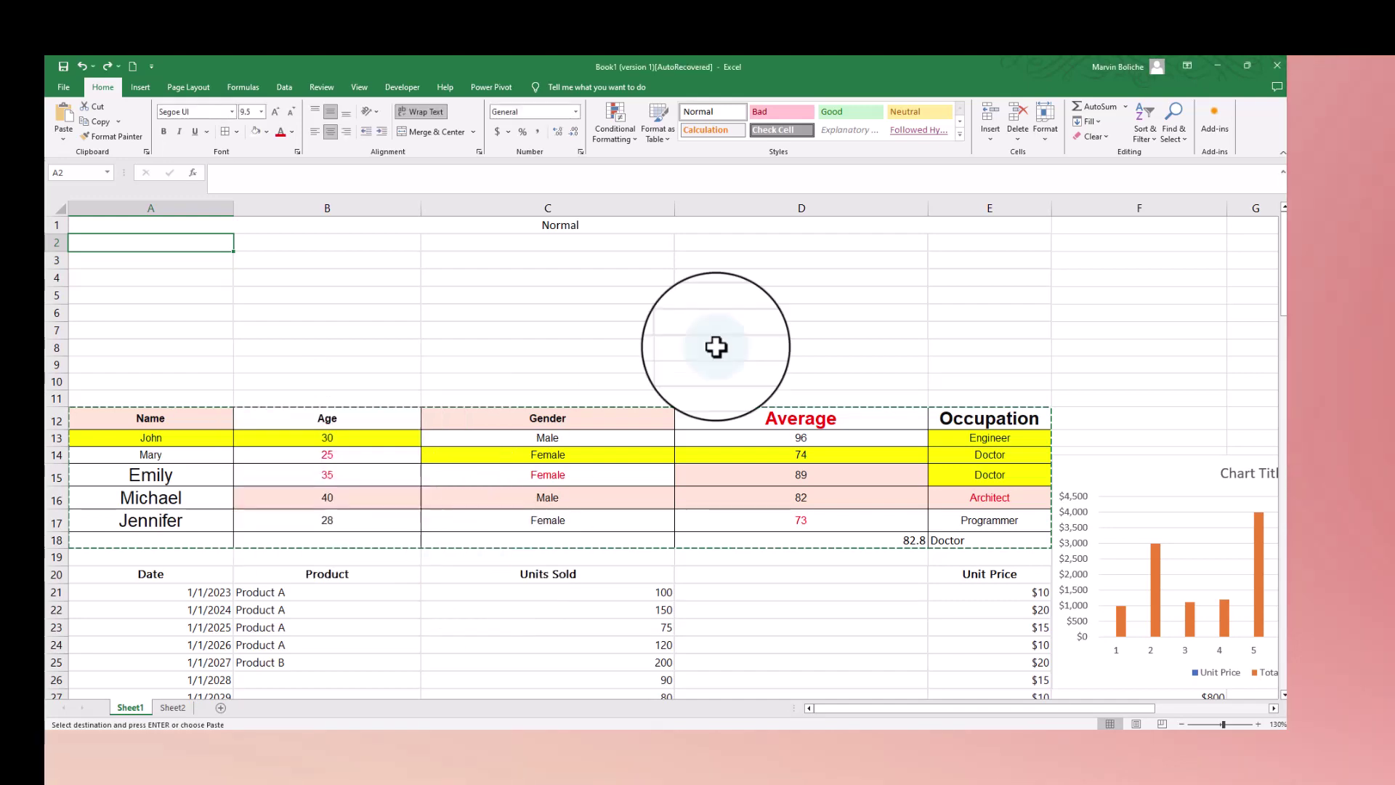
Step: Clear the dates below the first one in the Date column, in cells A22:A32
scroll(461, 465, down, 7)
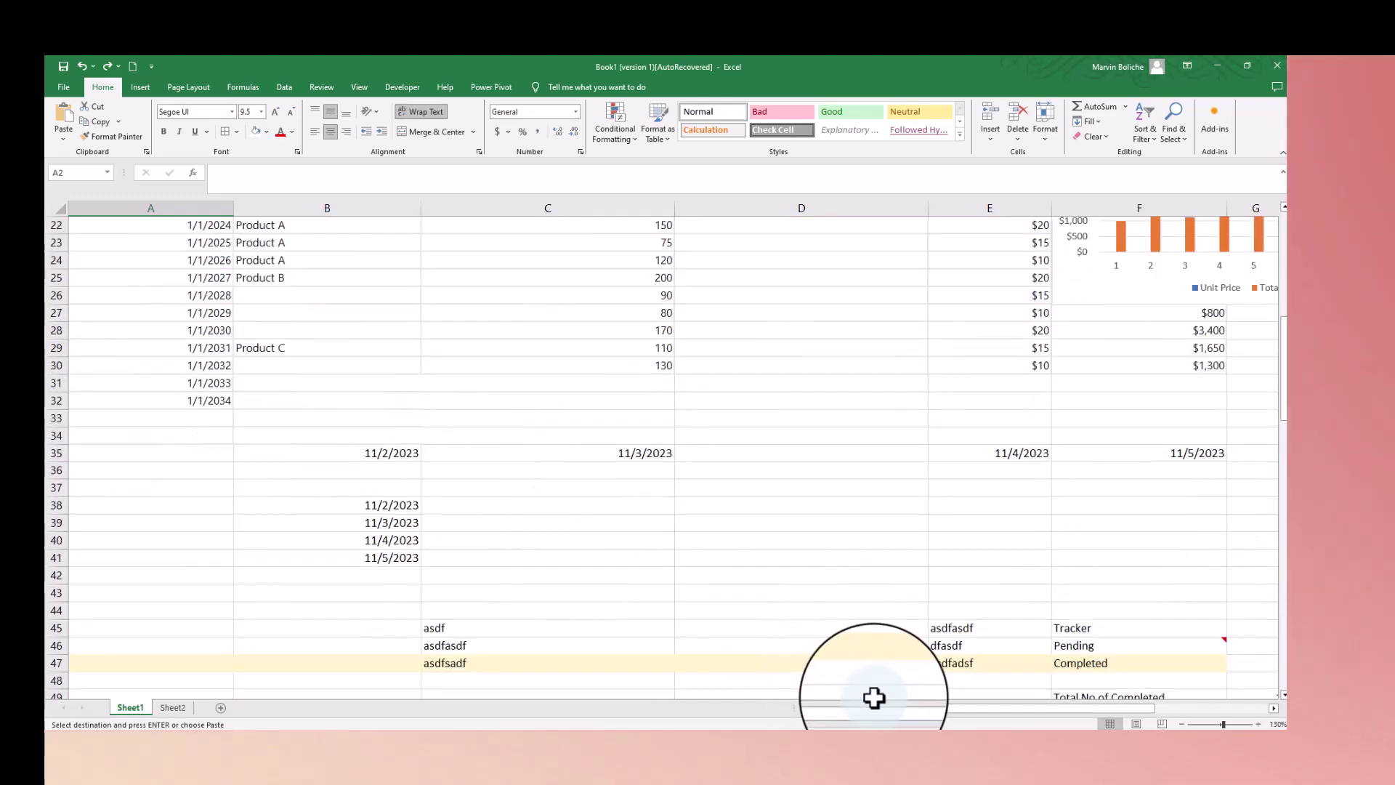
drag(854, 709, 853, 715)
scroll(509, 484, up, 4)
click(342, 451)
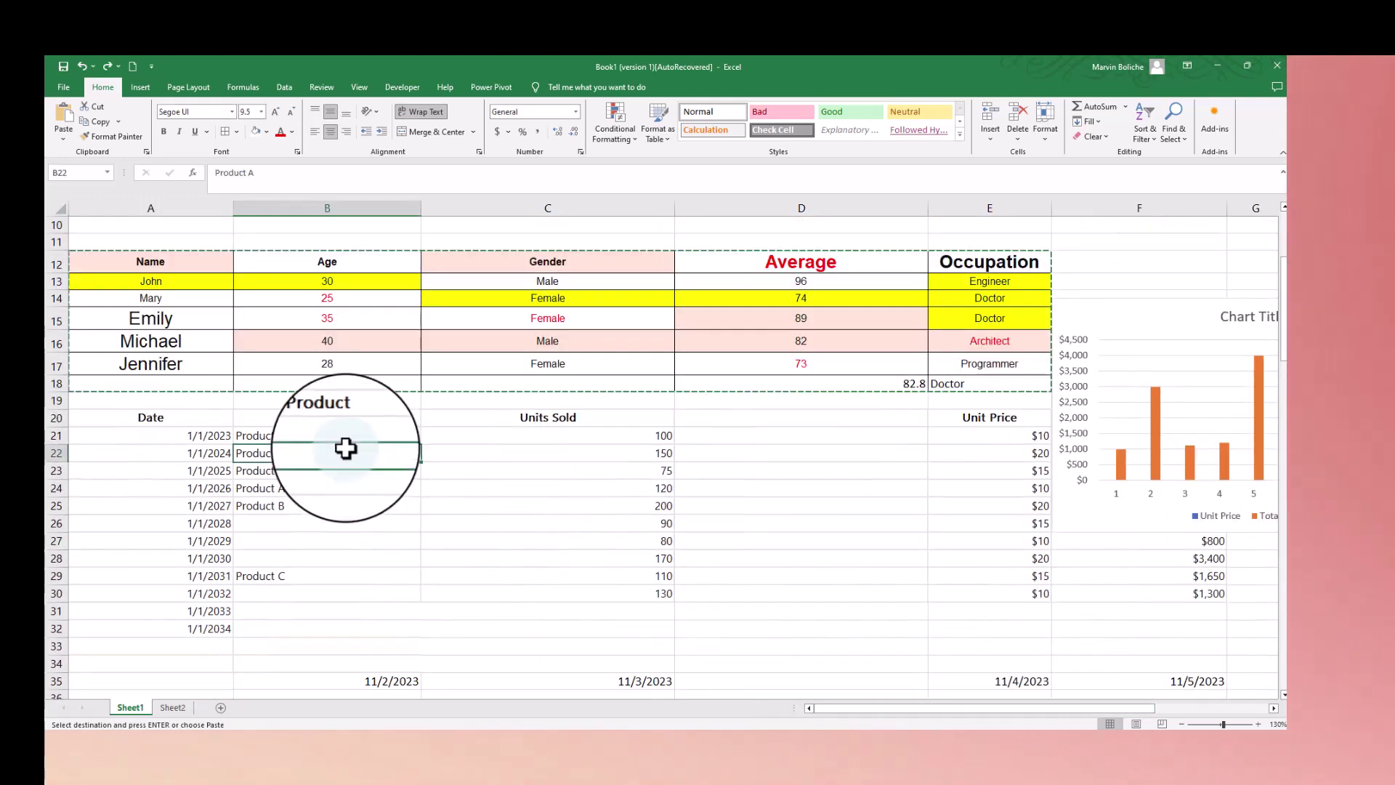
click(211, 453)
shift+click(203, 628)
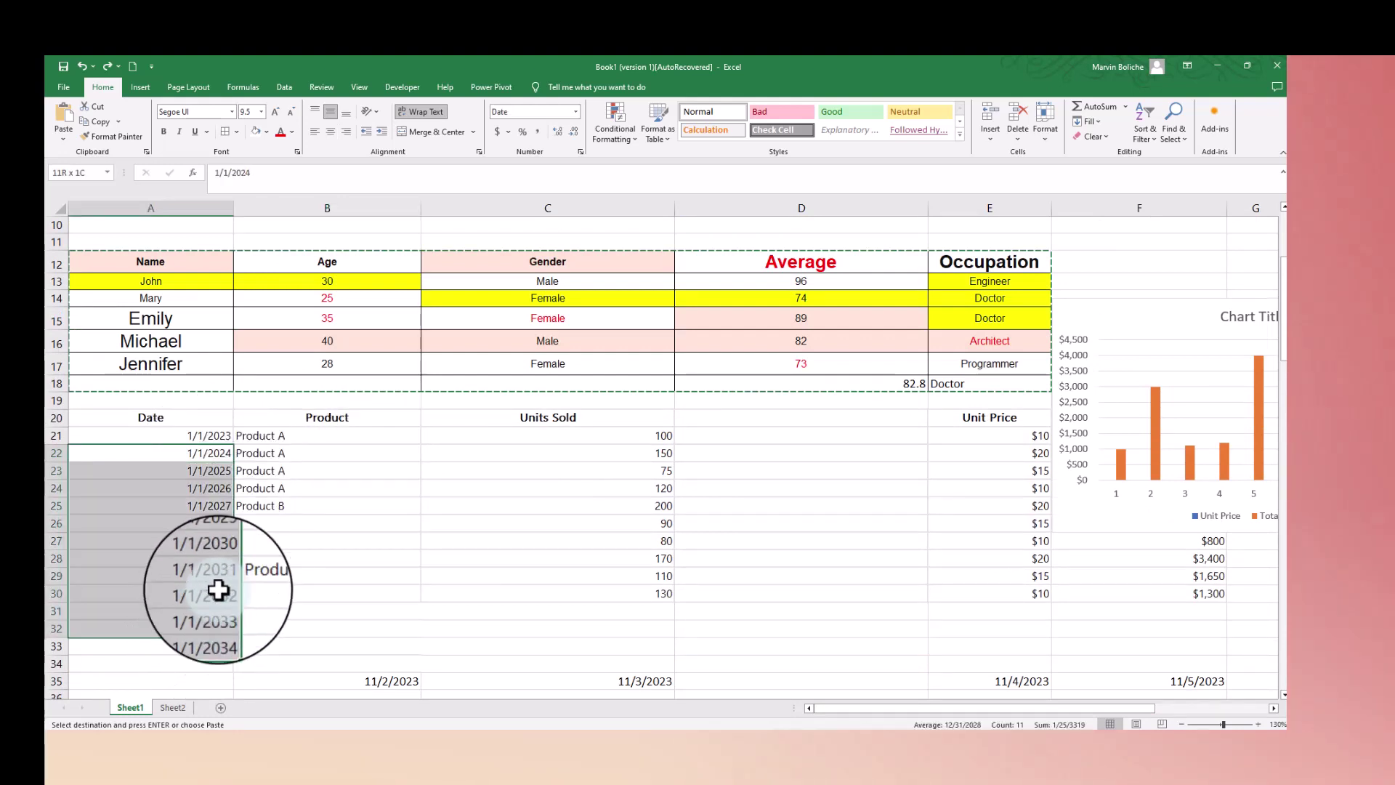
key(Delete)
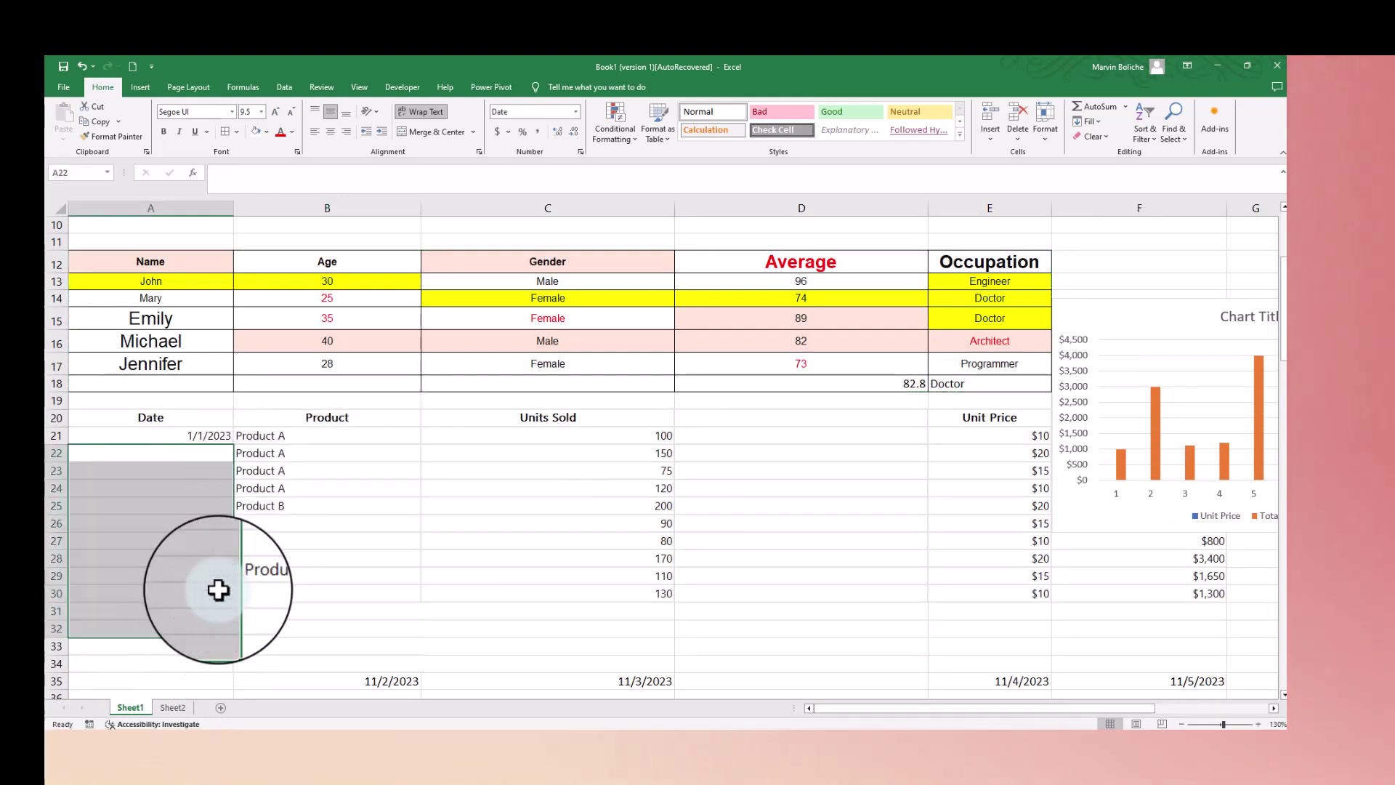
Step: Clear the Product A entries below B21 in the Product column, in cells B22:B24
click(165, 434)
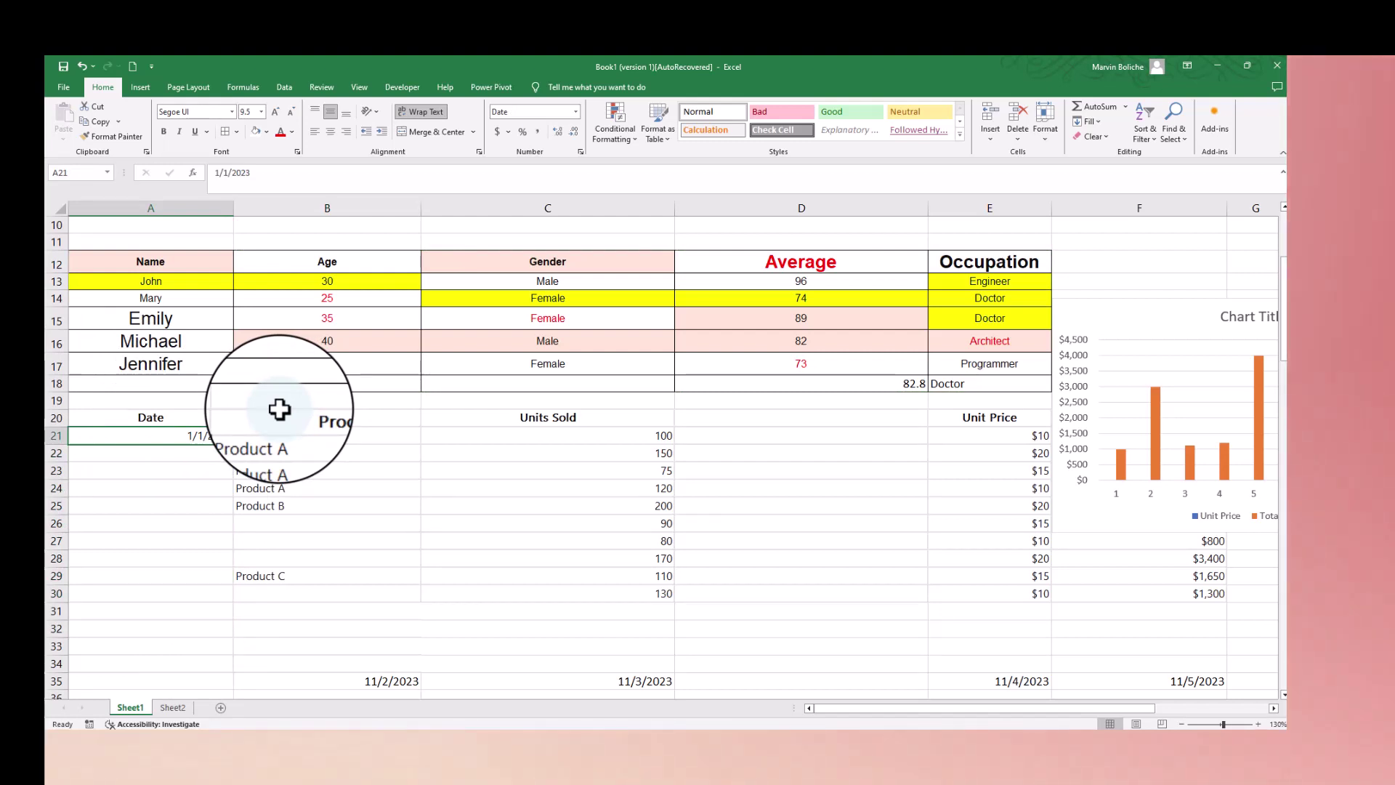
click(306, 437)
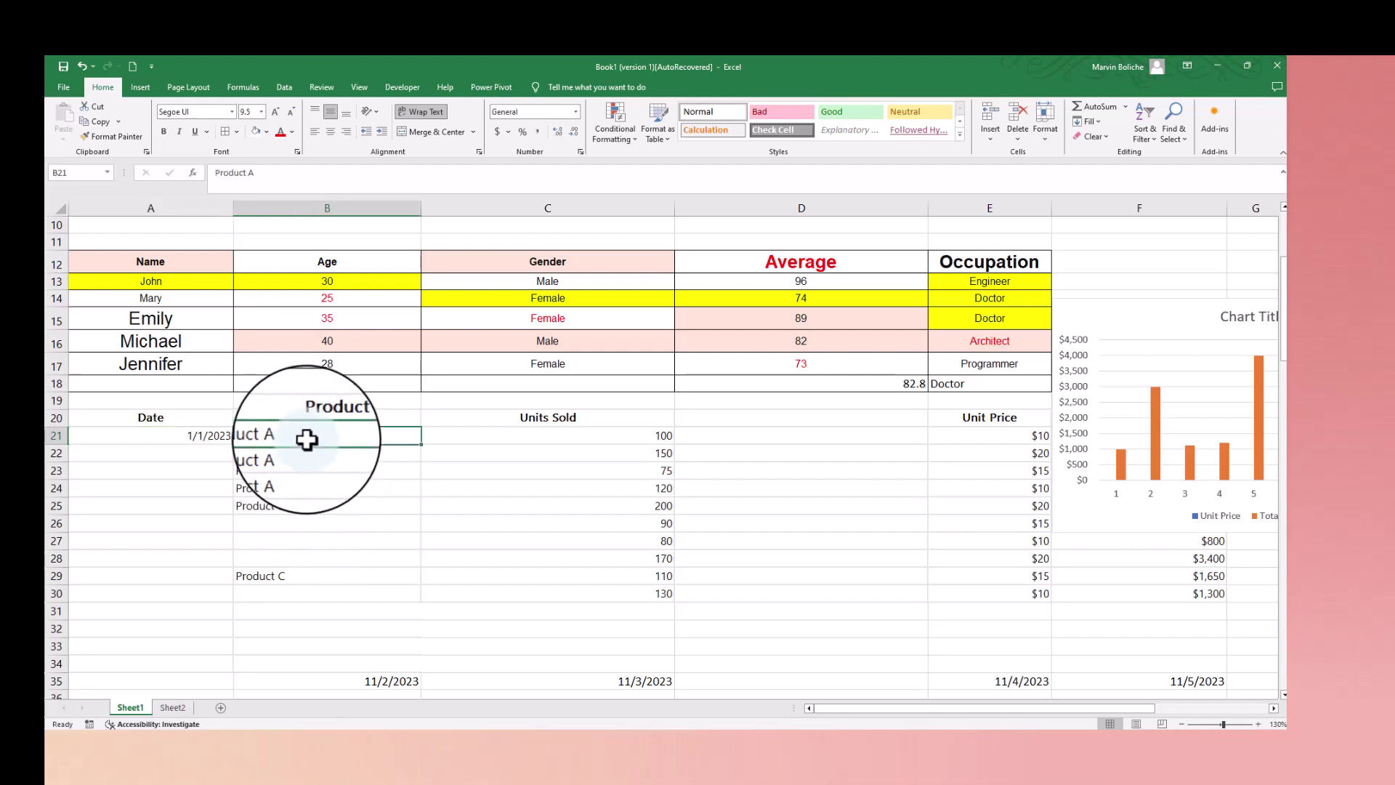
click(307, 451)
key(shift+Down)
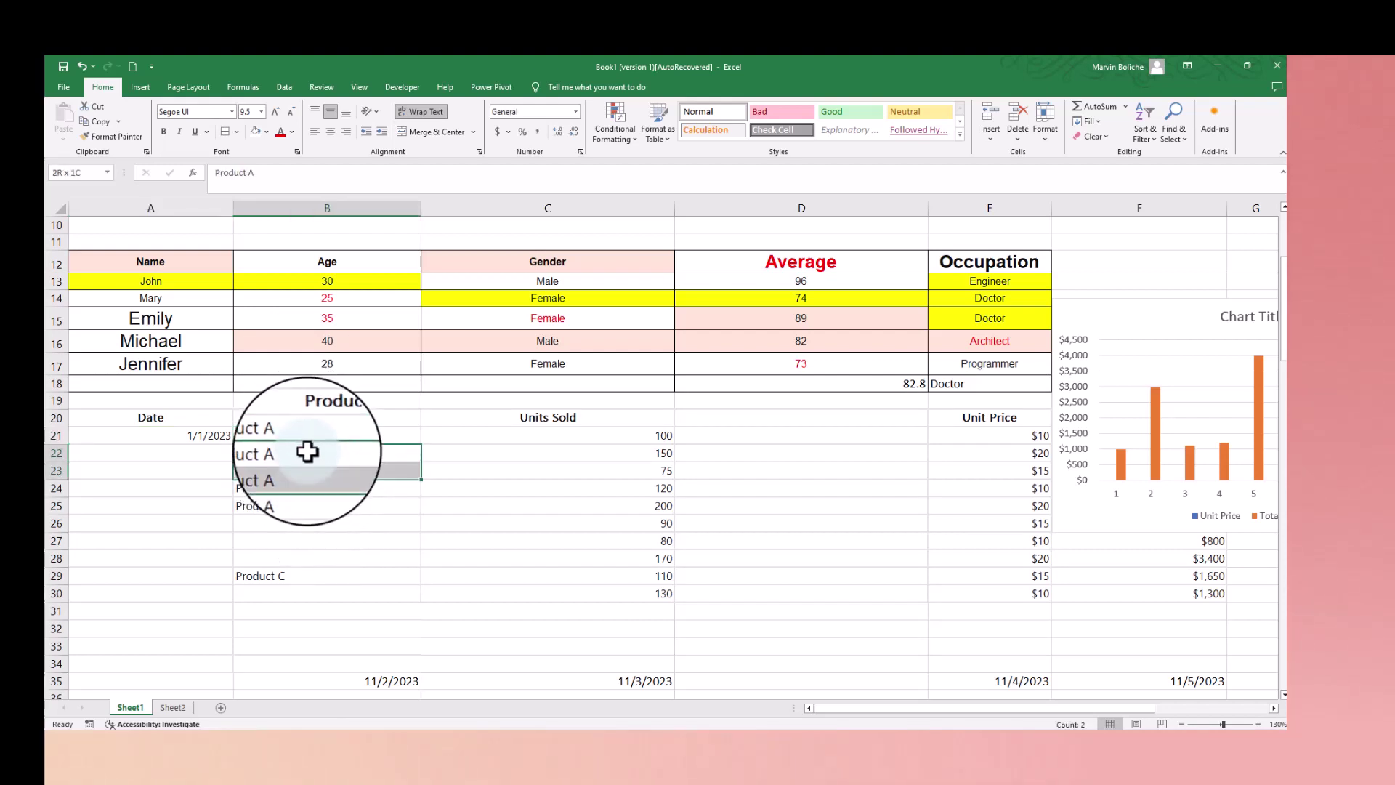
key(Delete)
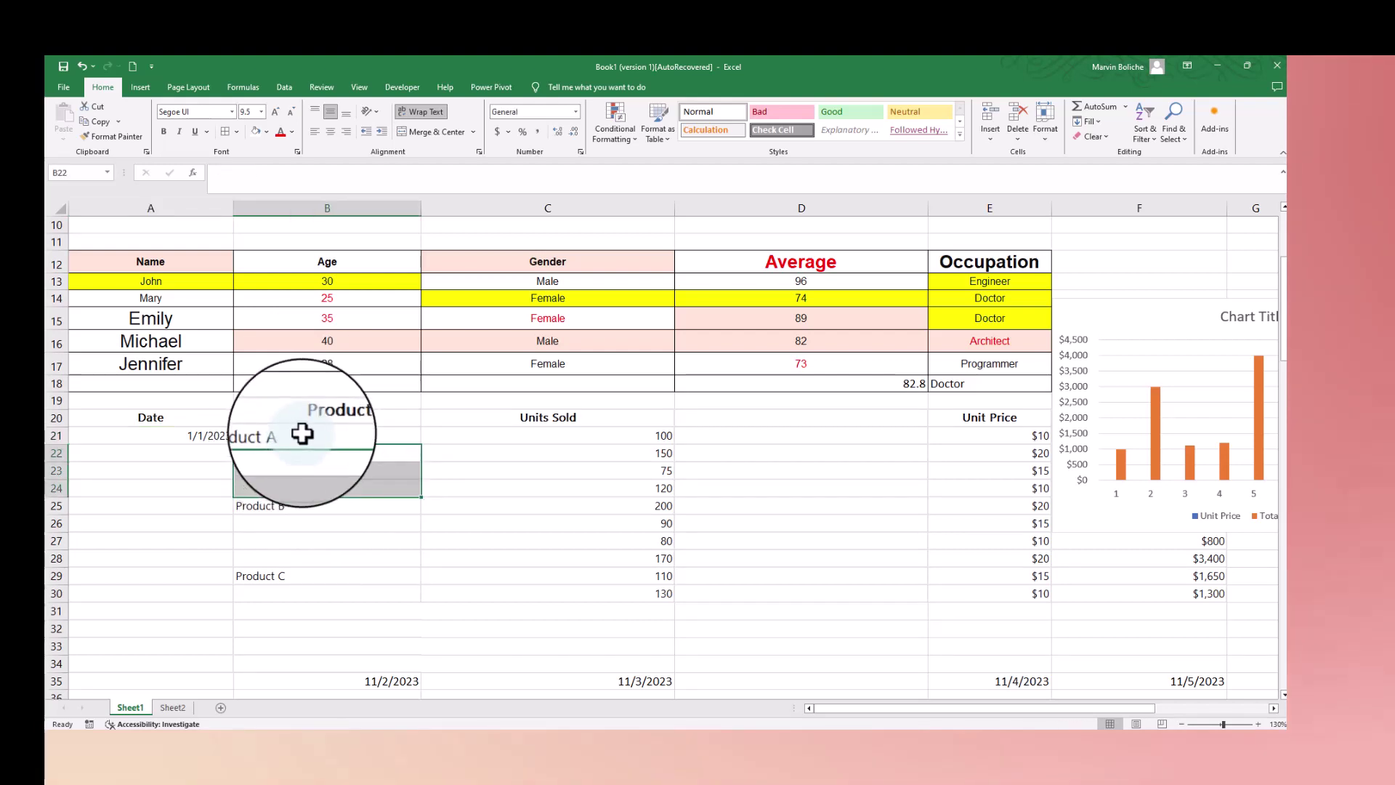
Step: Fill Product A from B21 down through B24 and show the Auto Fill options
click(298, 436)
drag(424, 446, 436, 503)
click(437, 504)
click(429, 504)
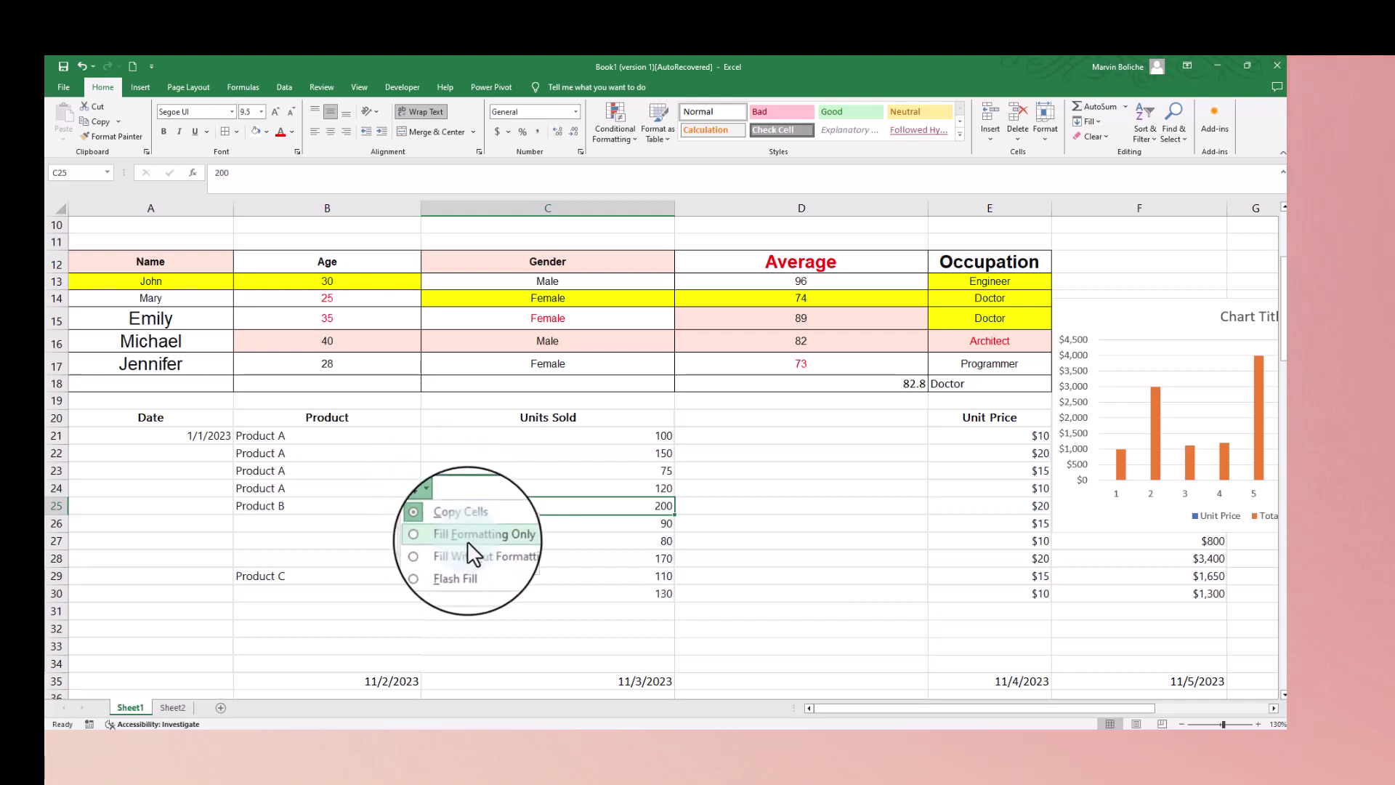
Step: Change B22 to Product B, and fill the B21:B22 pattern down through B24
click(338, 451)
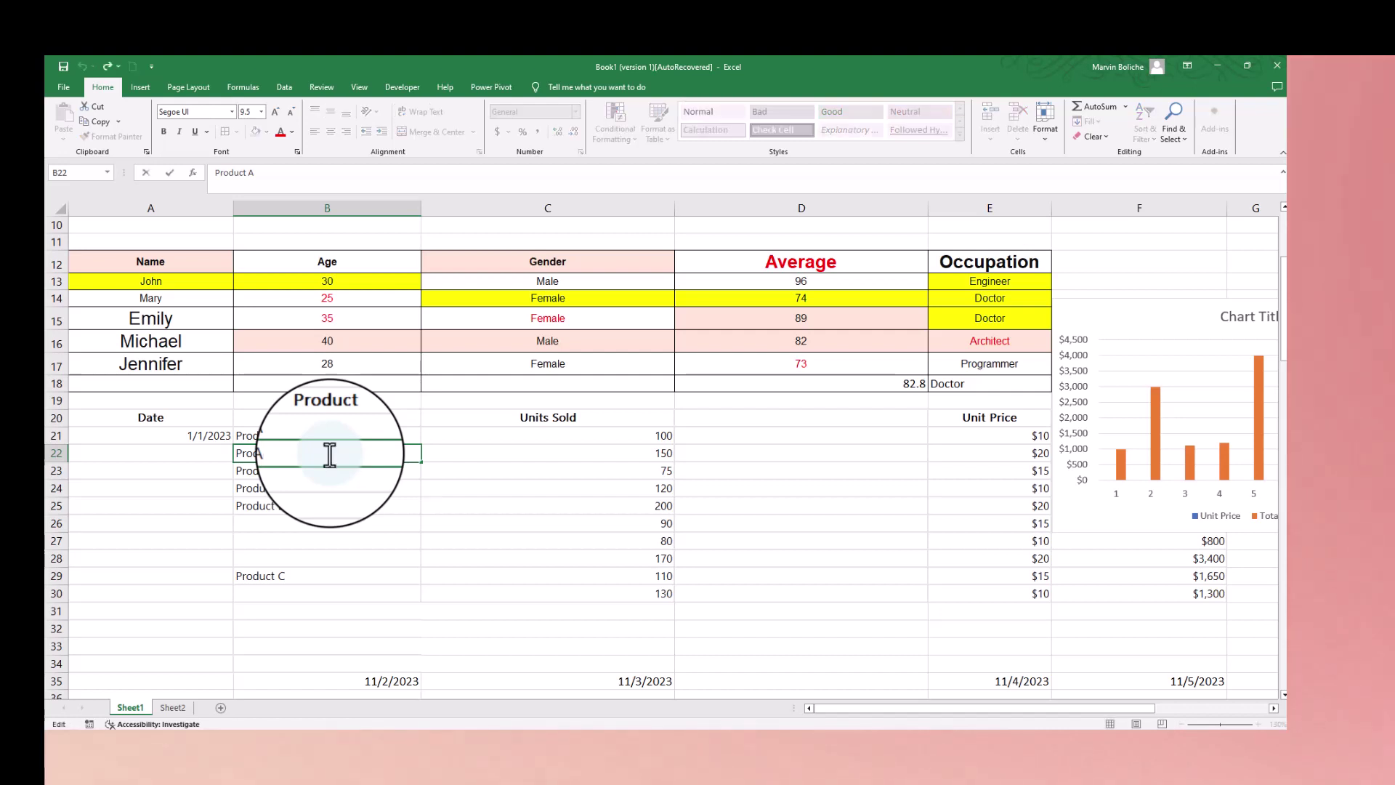
click(359, 544)
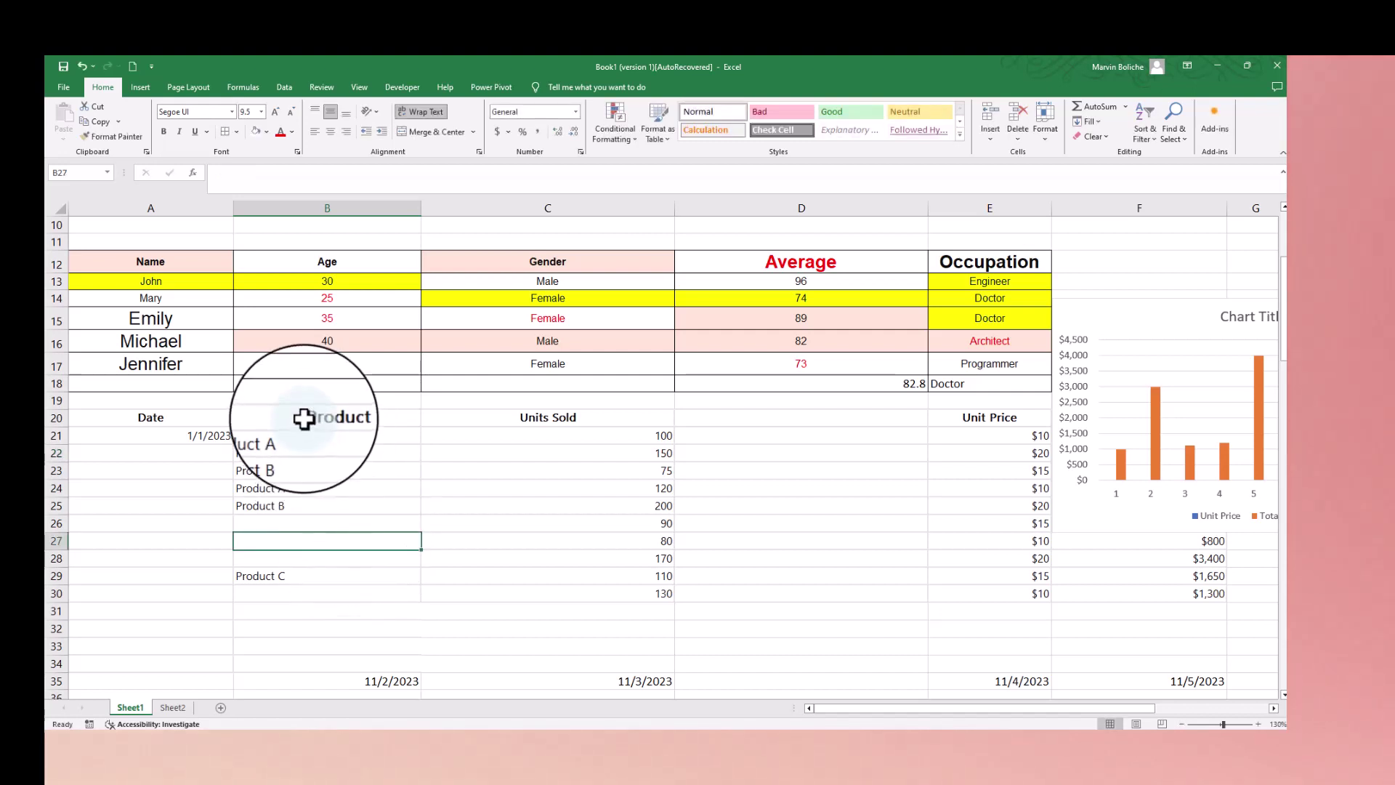
click(316, 437)
drag(377, 454, 422, 495)
Step: Examine the Auto Fill options for the filled product cells B21:B24, including Flash Fill
click(433, 506)
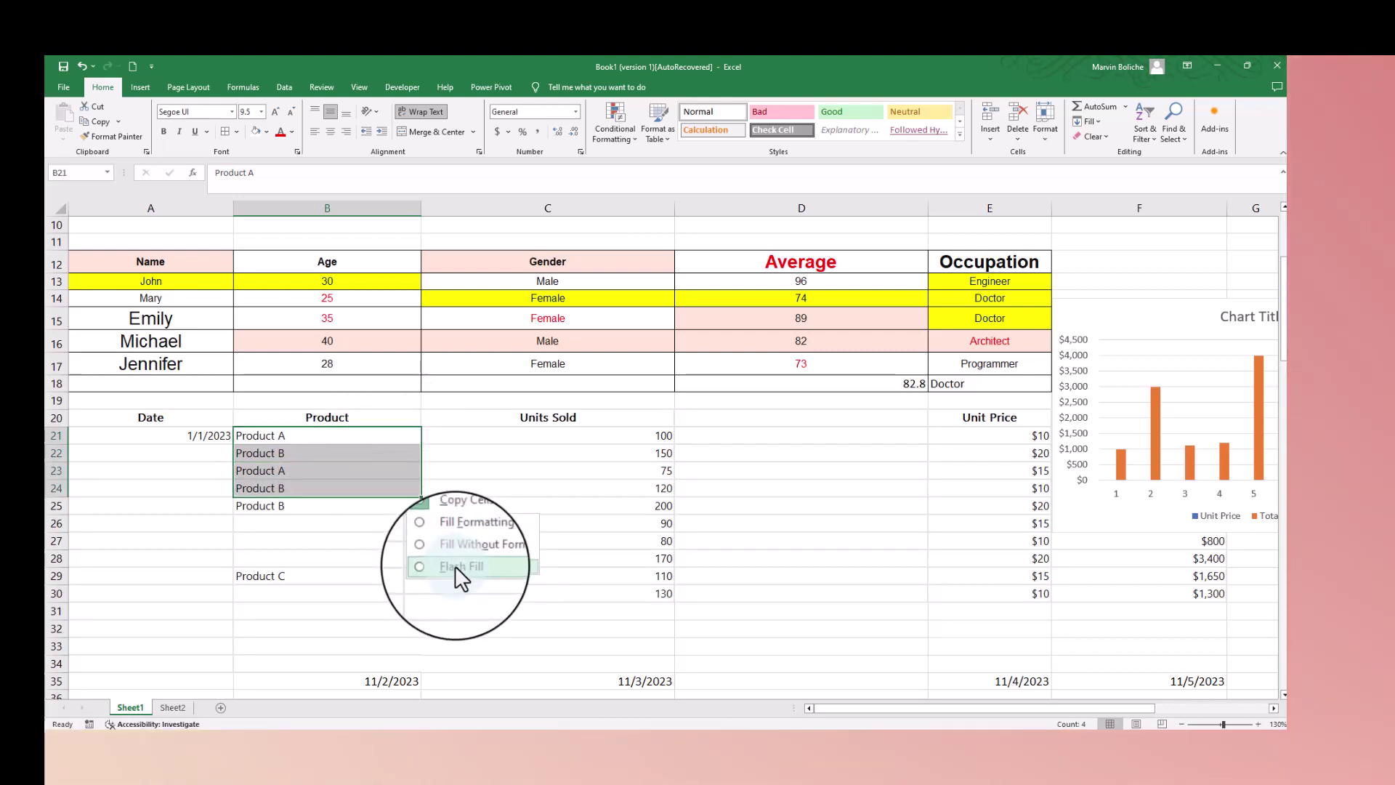
click(455, 565)
click(674, 438)
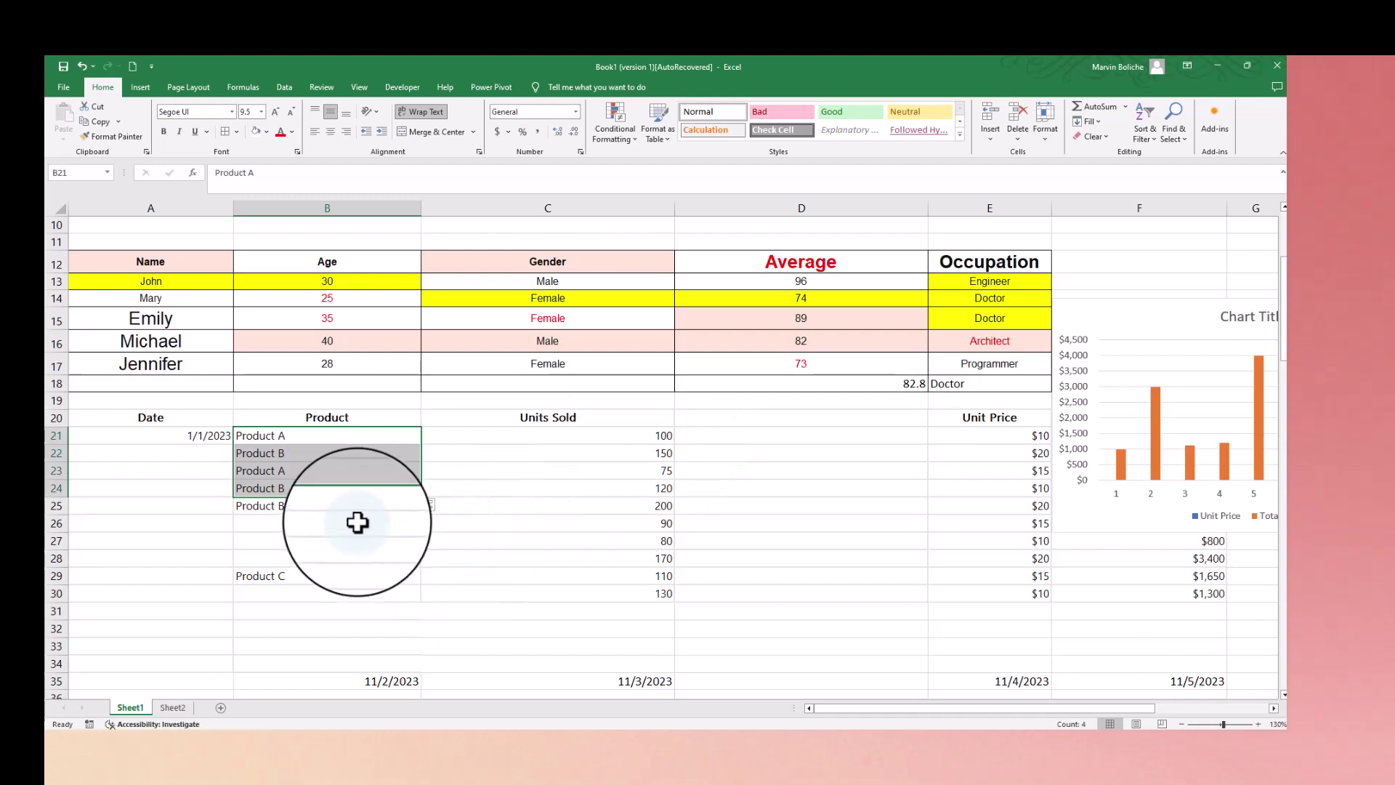
click(358, 523)
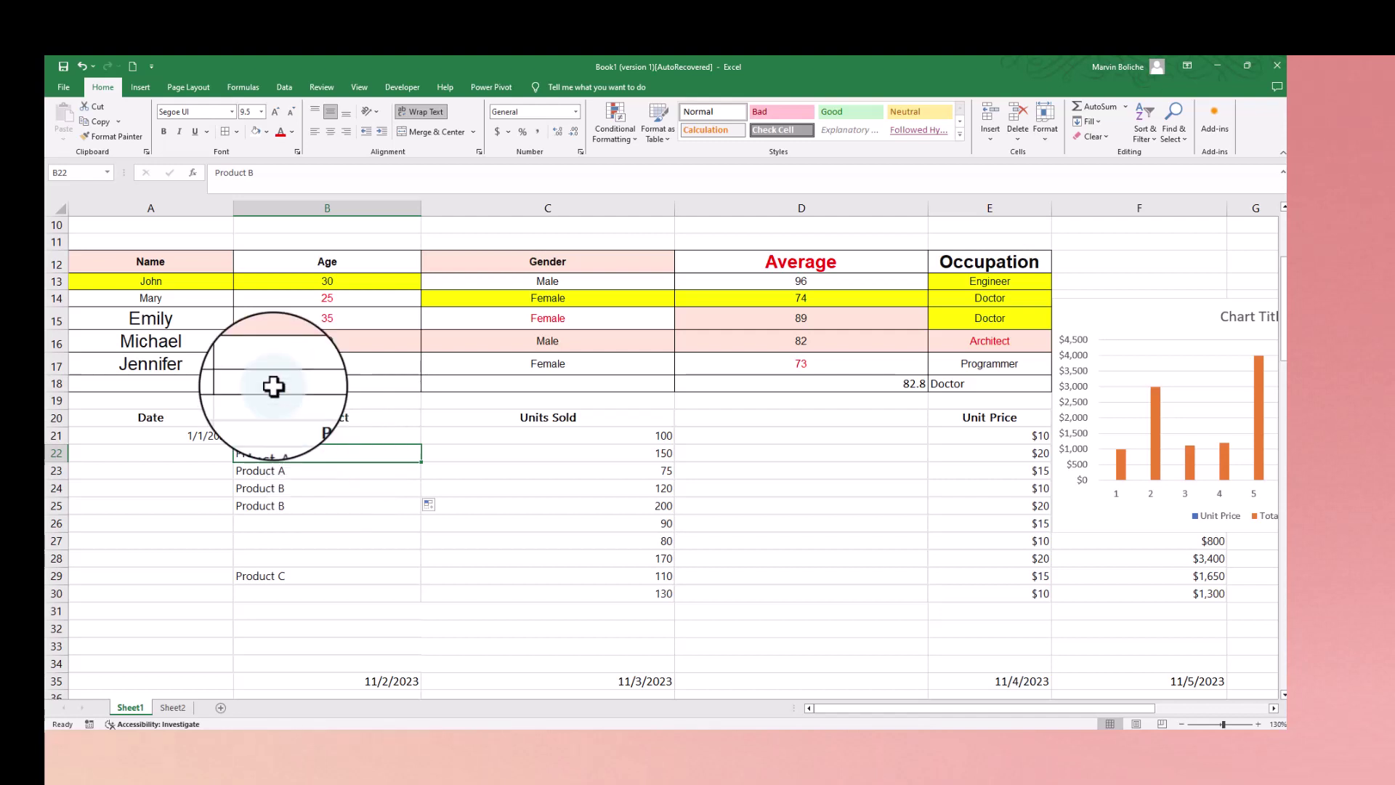
Step: Fill the date in A21 down through A29, and switch the fill to Copy Cells
click(200, 436)
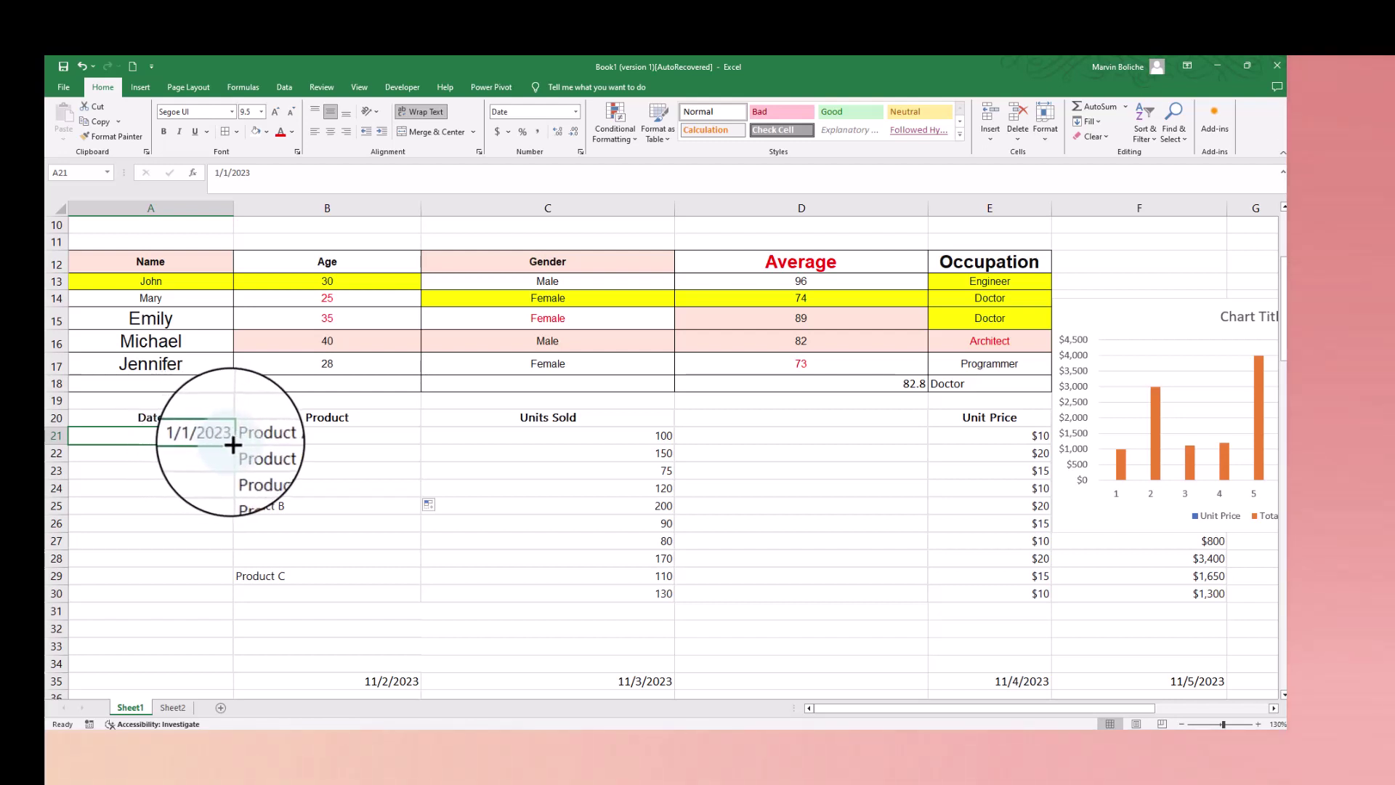
drag(233, 446, 225, 580)
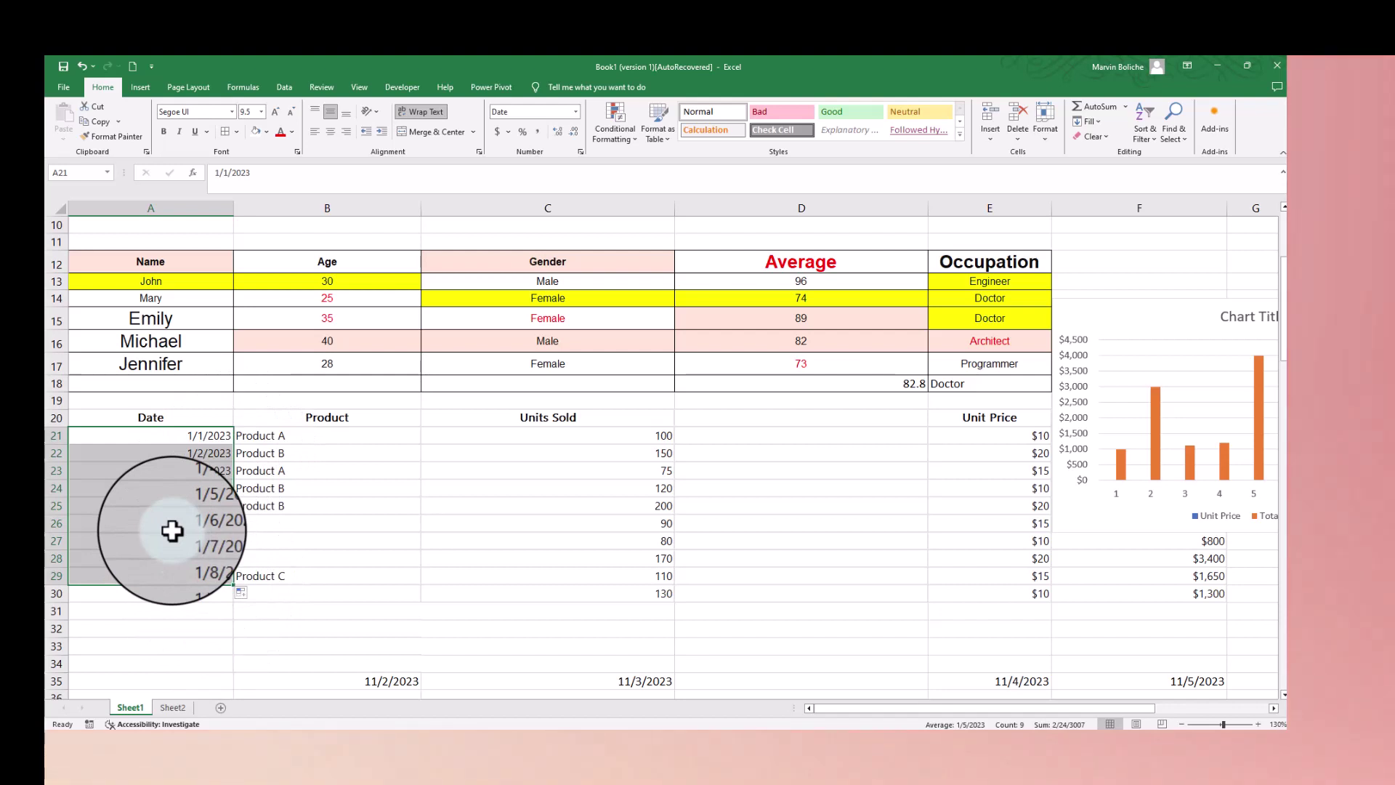
scroll(174, 545, down, 2)
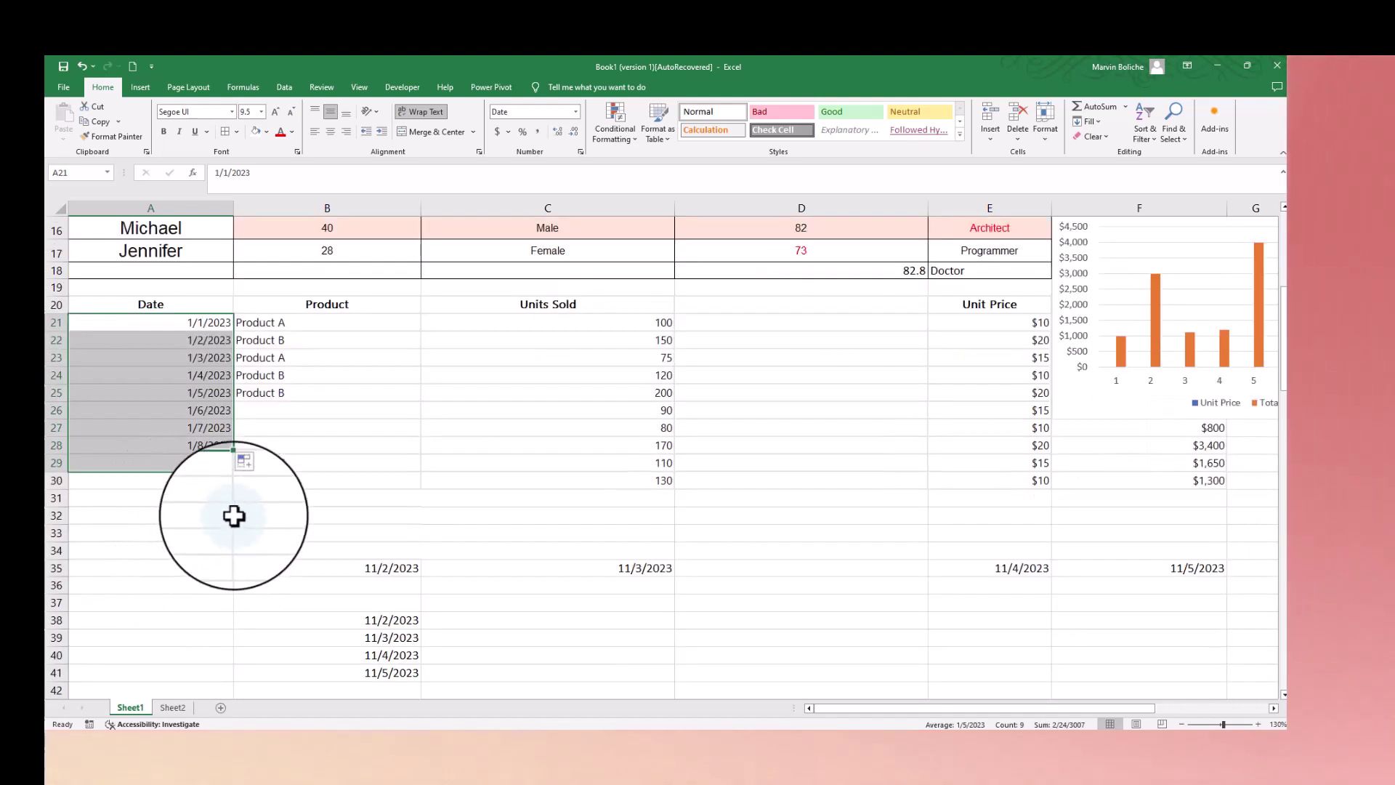
click(242, 480)
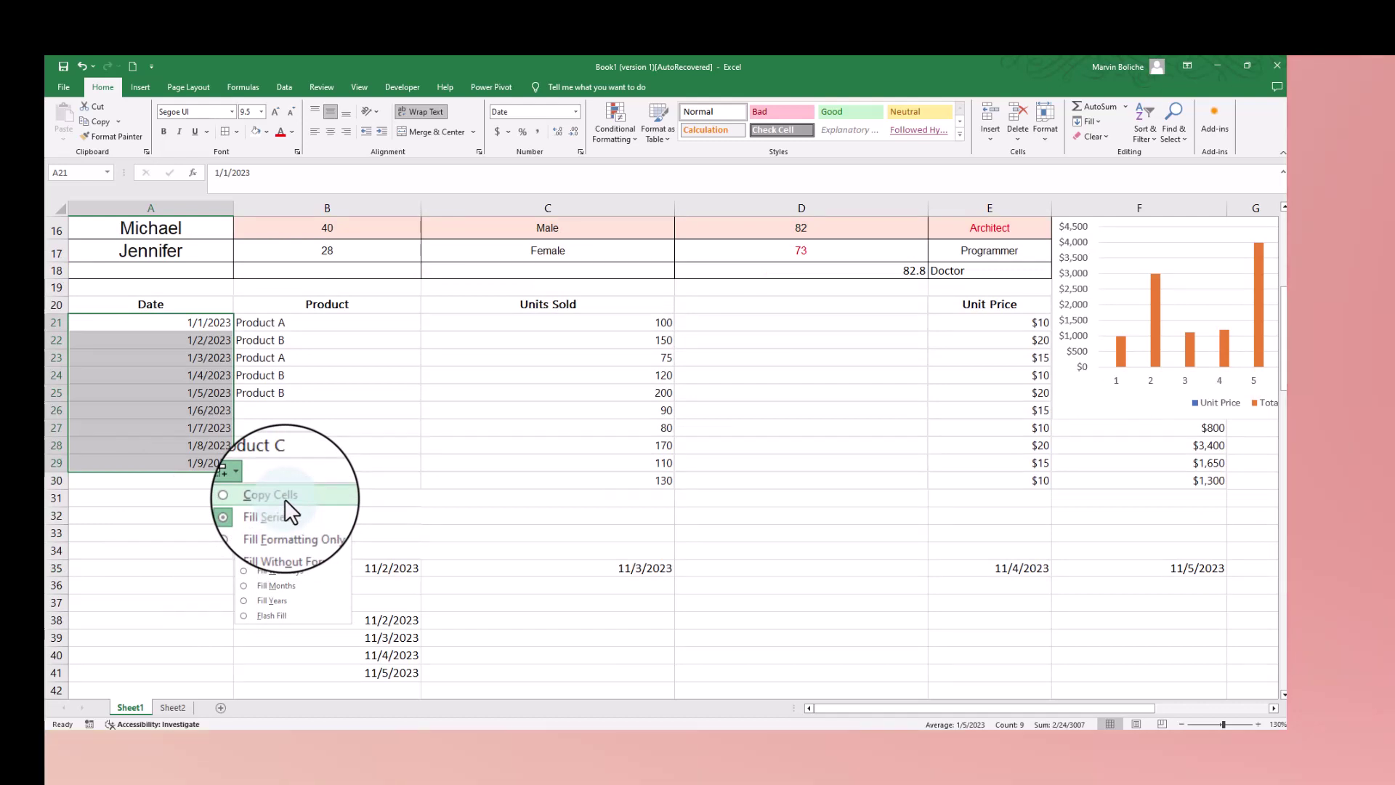
click(285, 497)
click(241, 482)
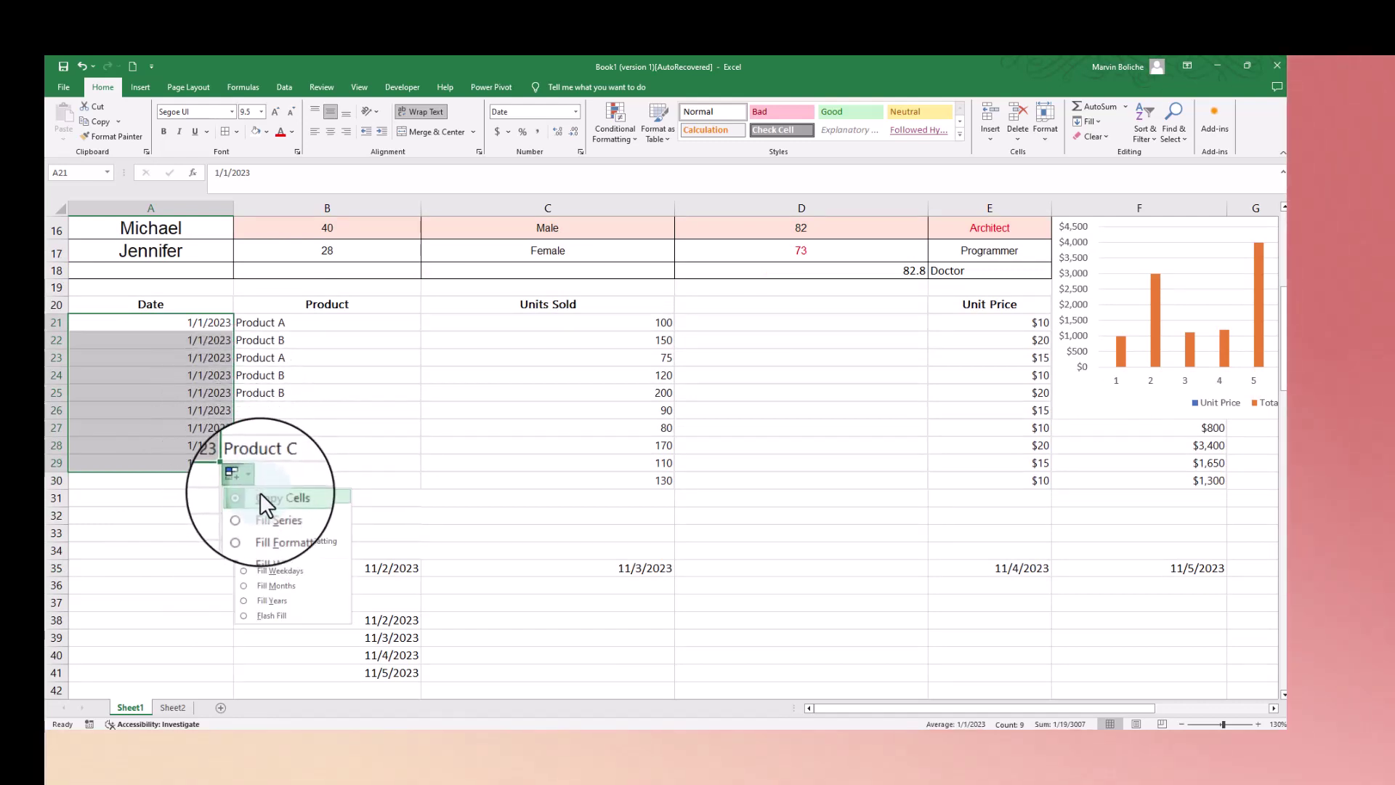
click(303, 439)
Step: Undo the date fills below A21 in the Date column
click(195, 323)
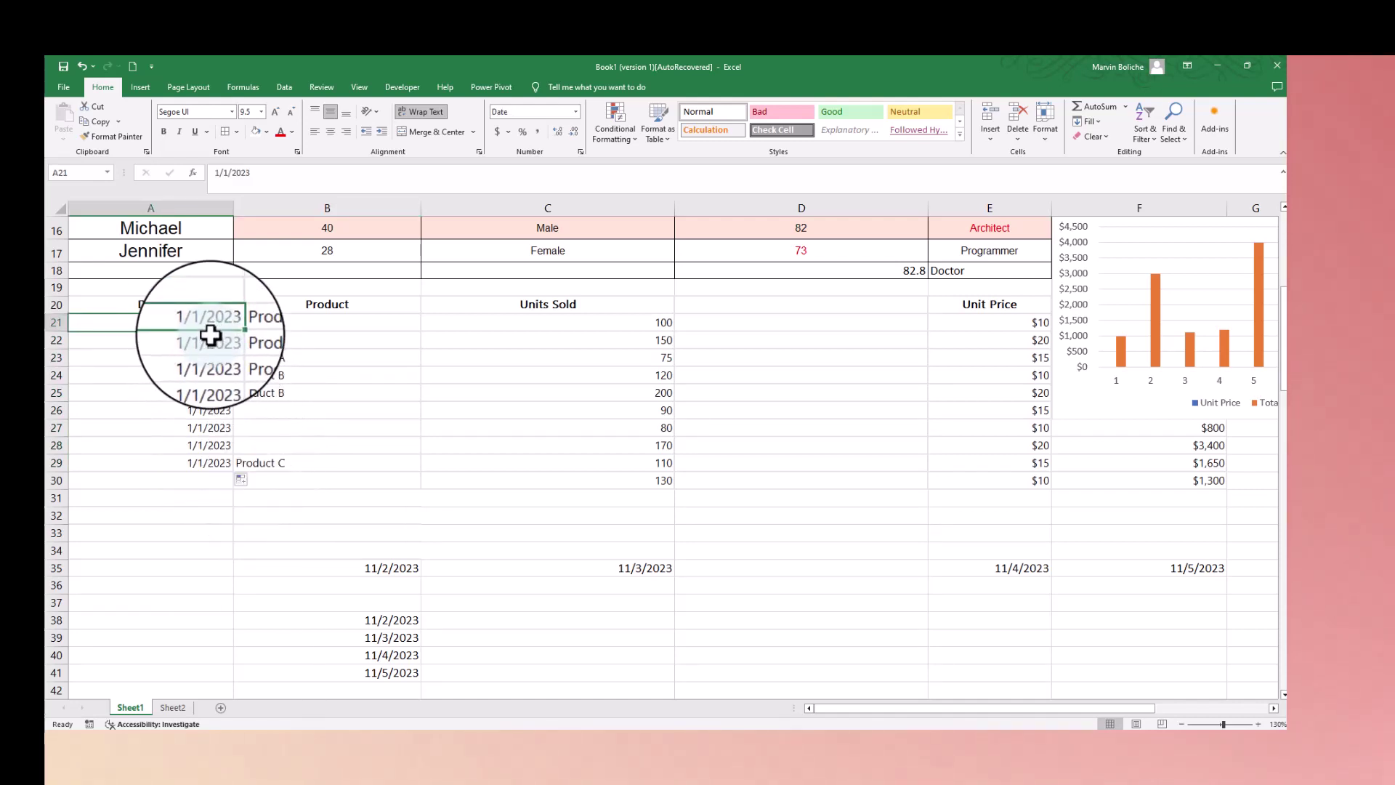
key(ctrl+z)
drag(232, 331, 233, 622)
key(ctrl+z)
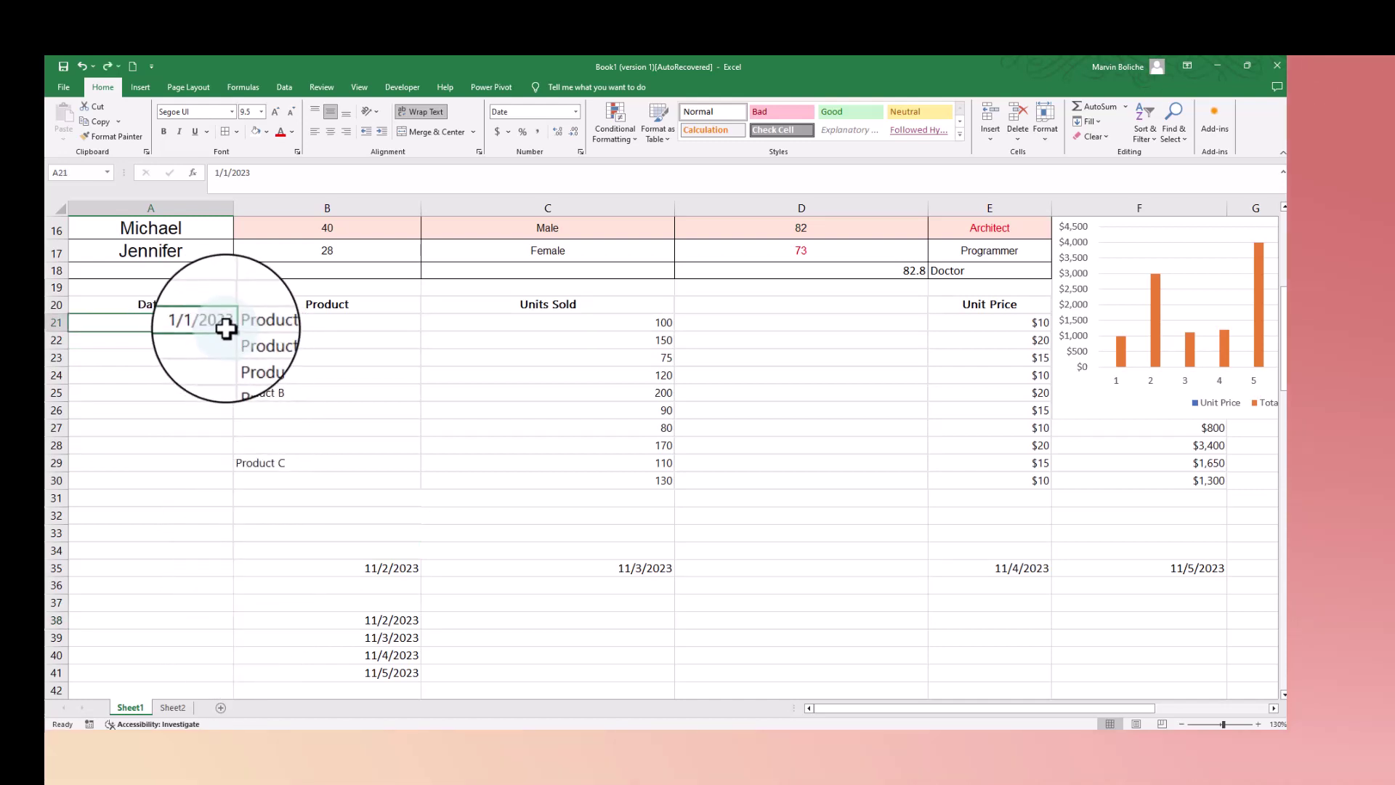
Step: Fill the date in A21 down through A41, and set the fill to Fill Days
drag(233, 331, 229, 618)
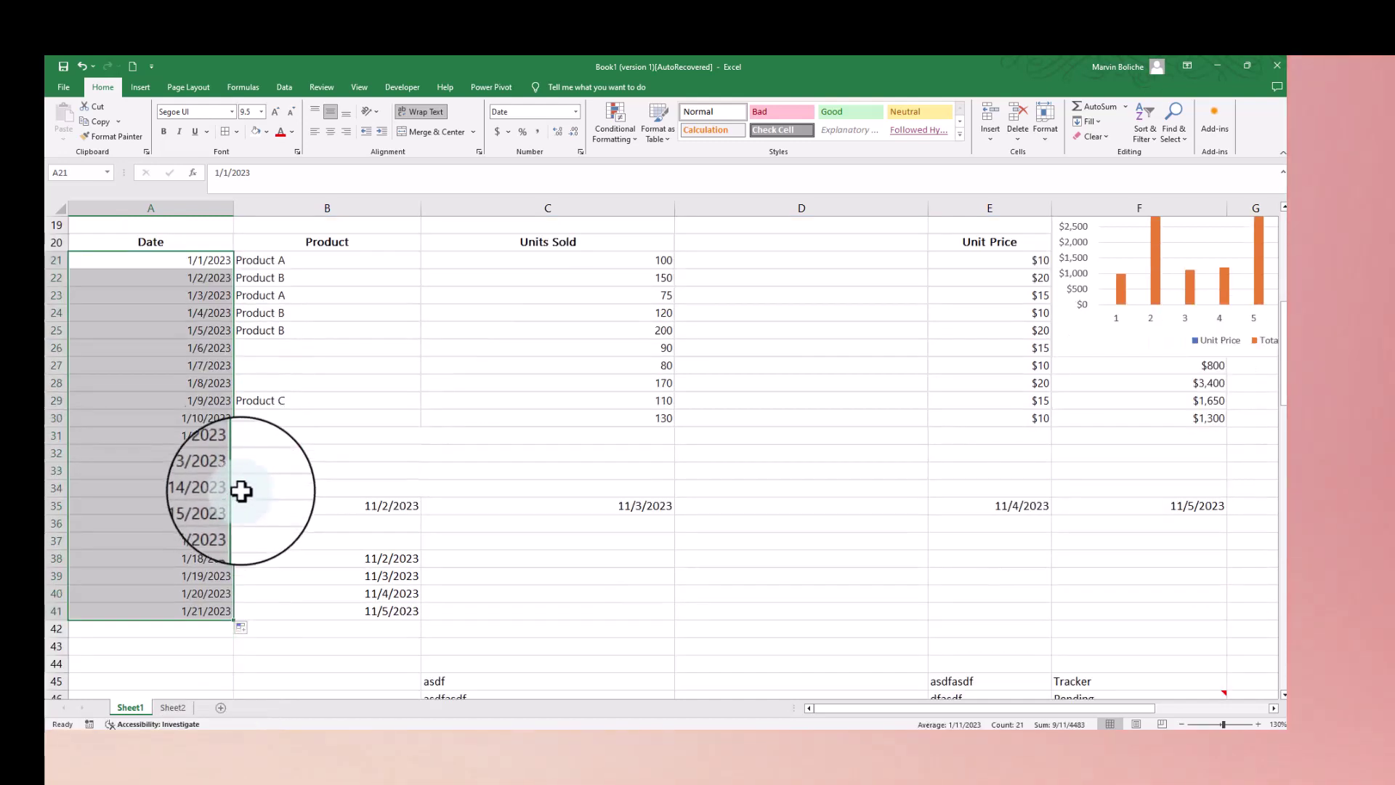
click(242, 628)
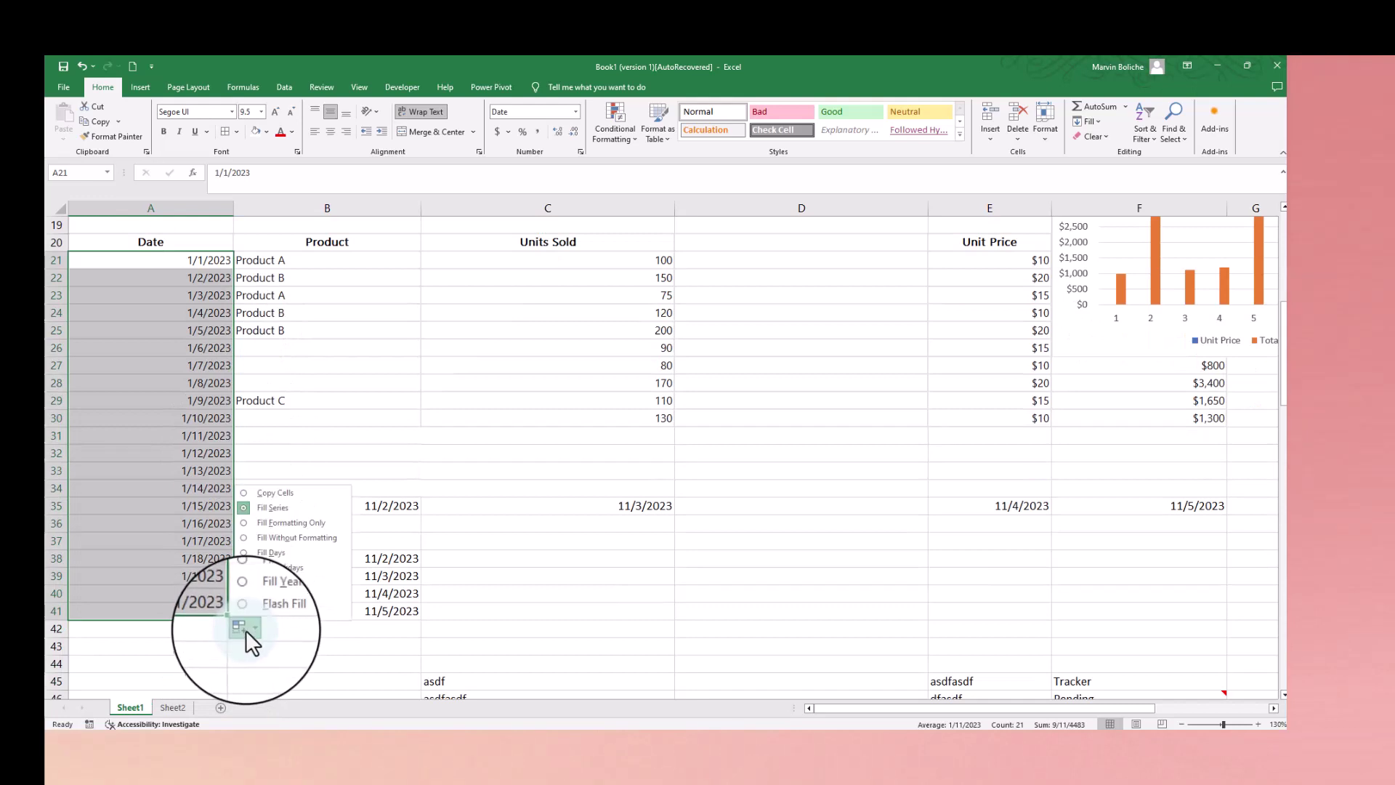
click(278, 552)
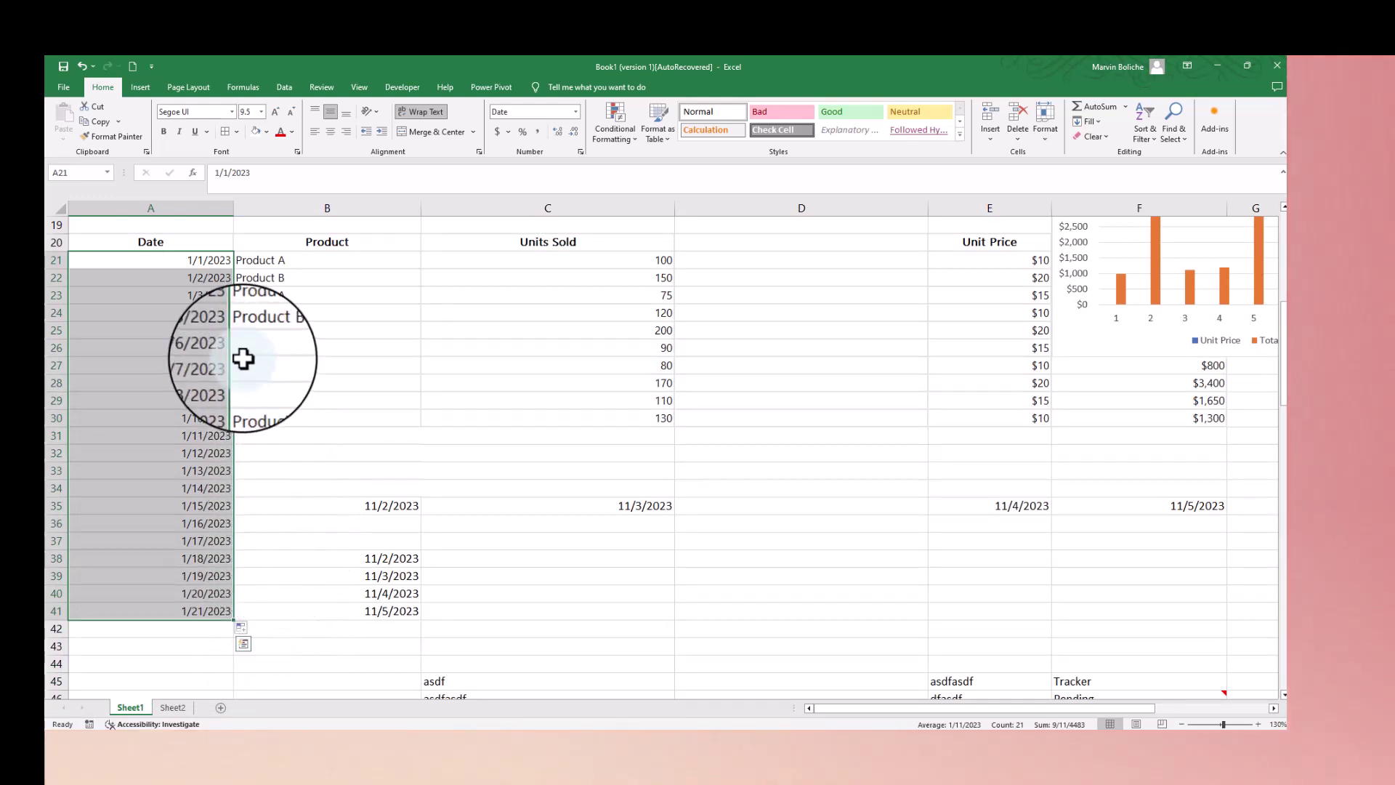
Step: Change the A21:A41 date fill to Fill Weekdays, and change it again to Fill Months
click(243, 628)
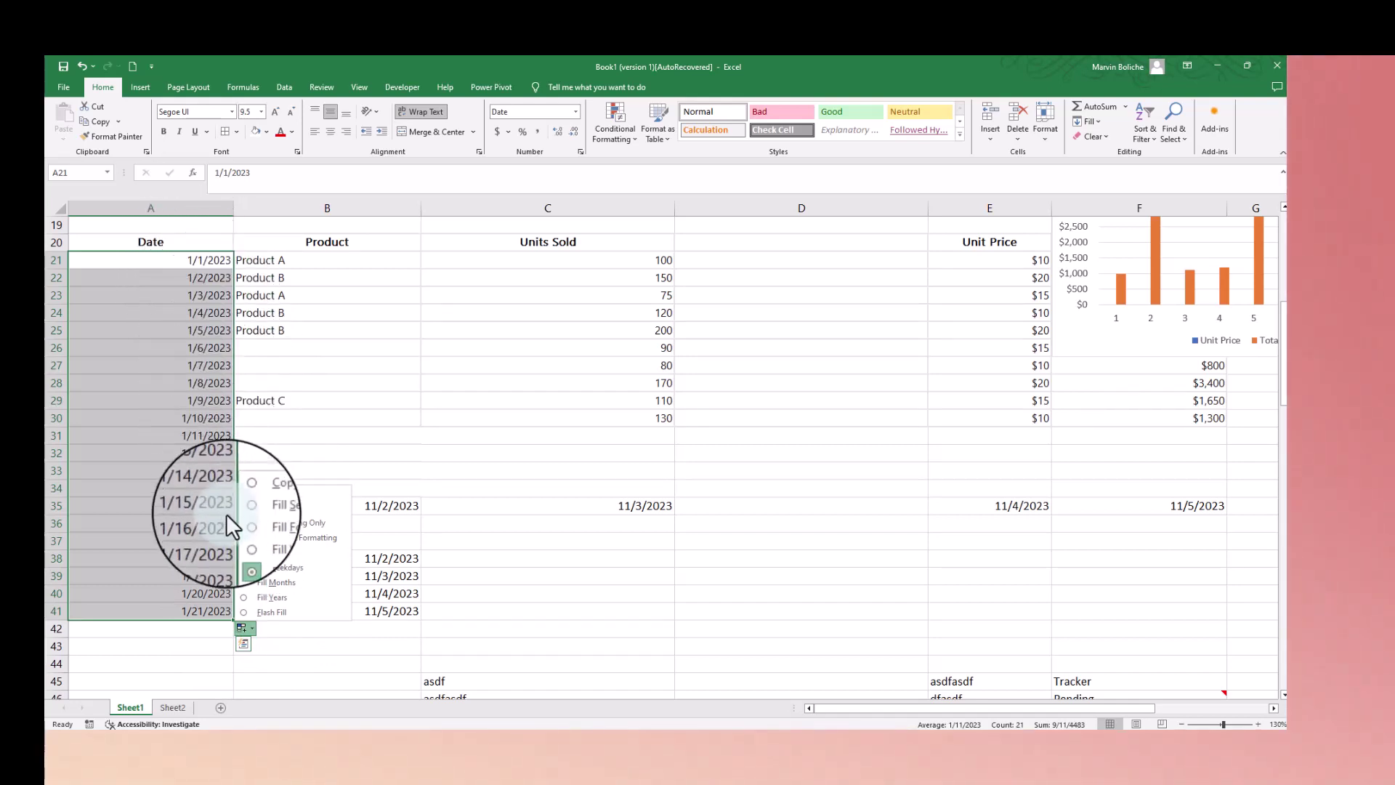
click(290, 568)
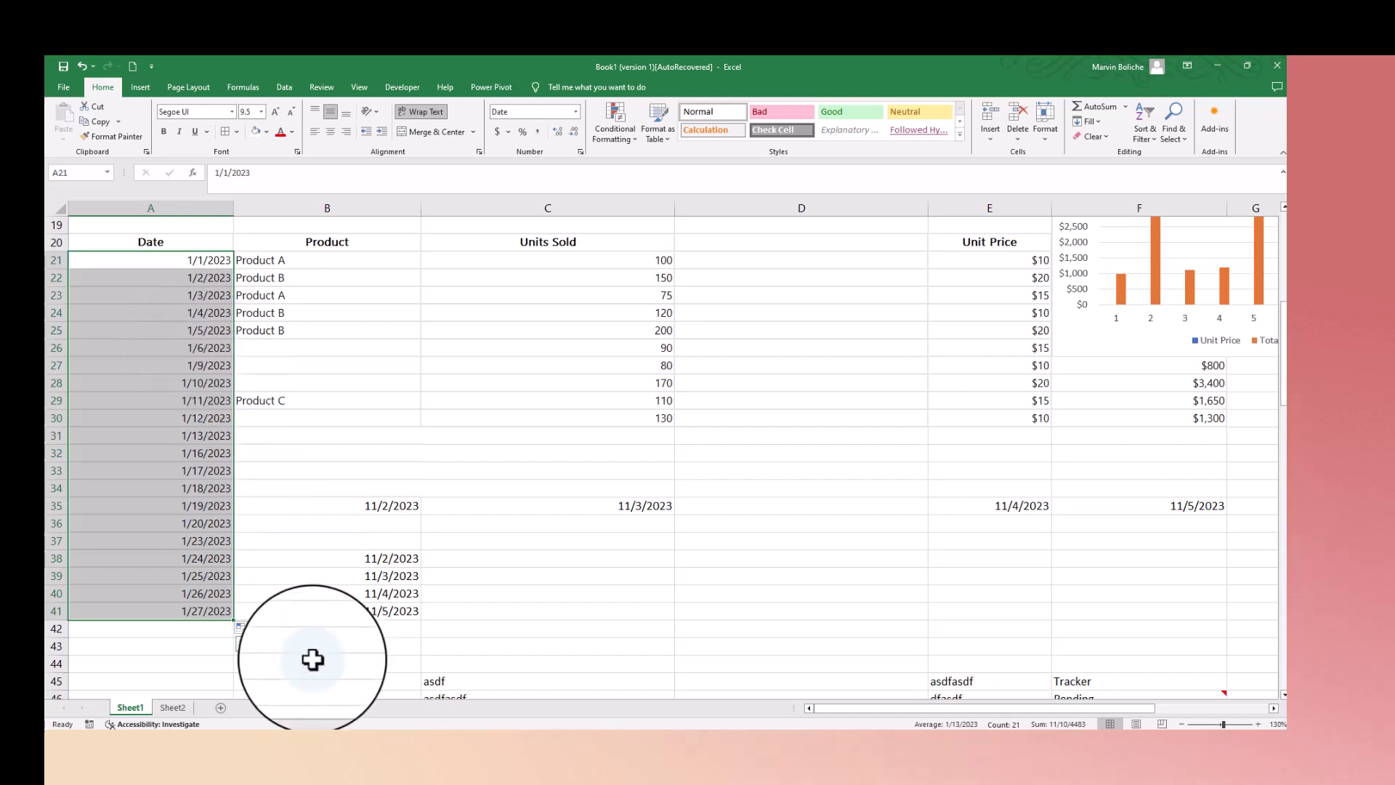
click(240, 627)
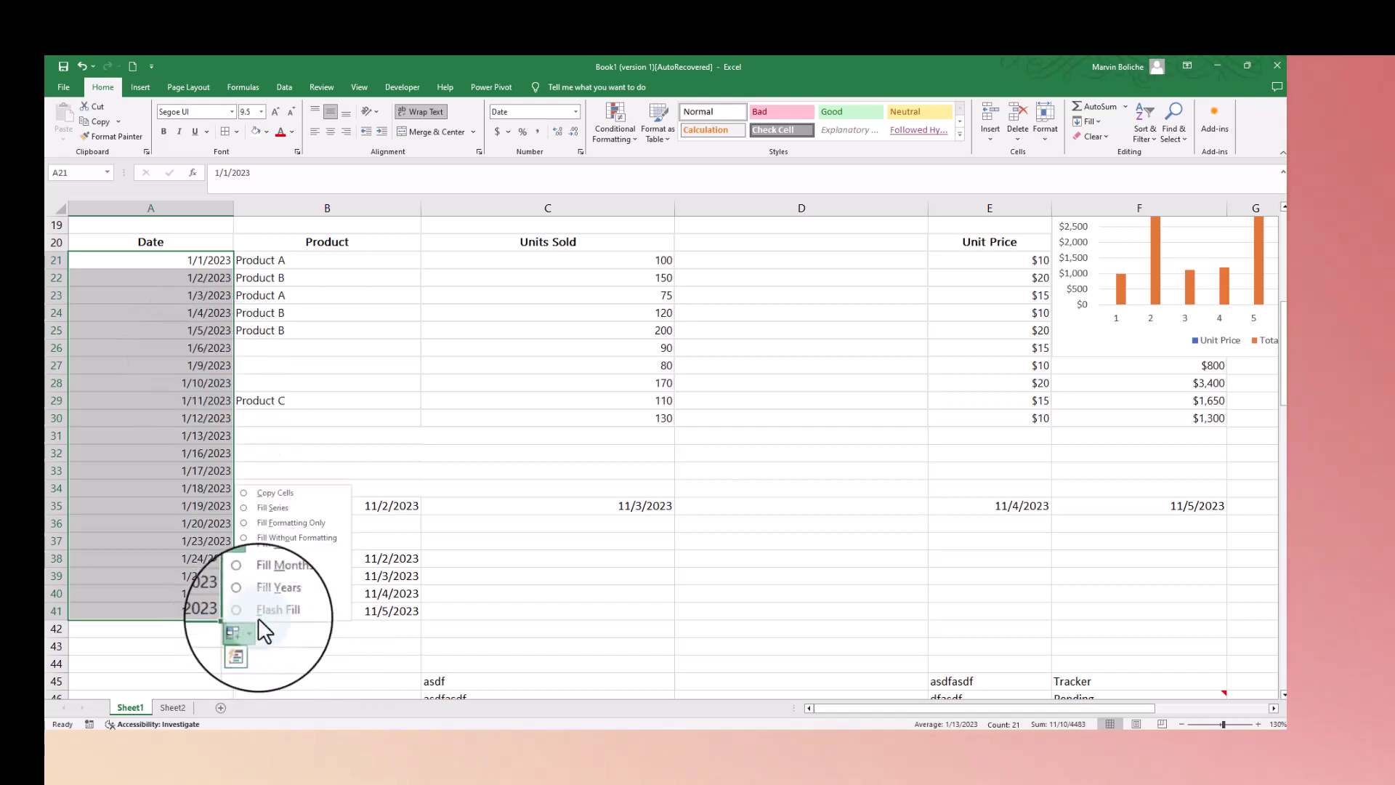
click(285, 581)
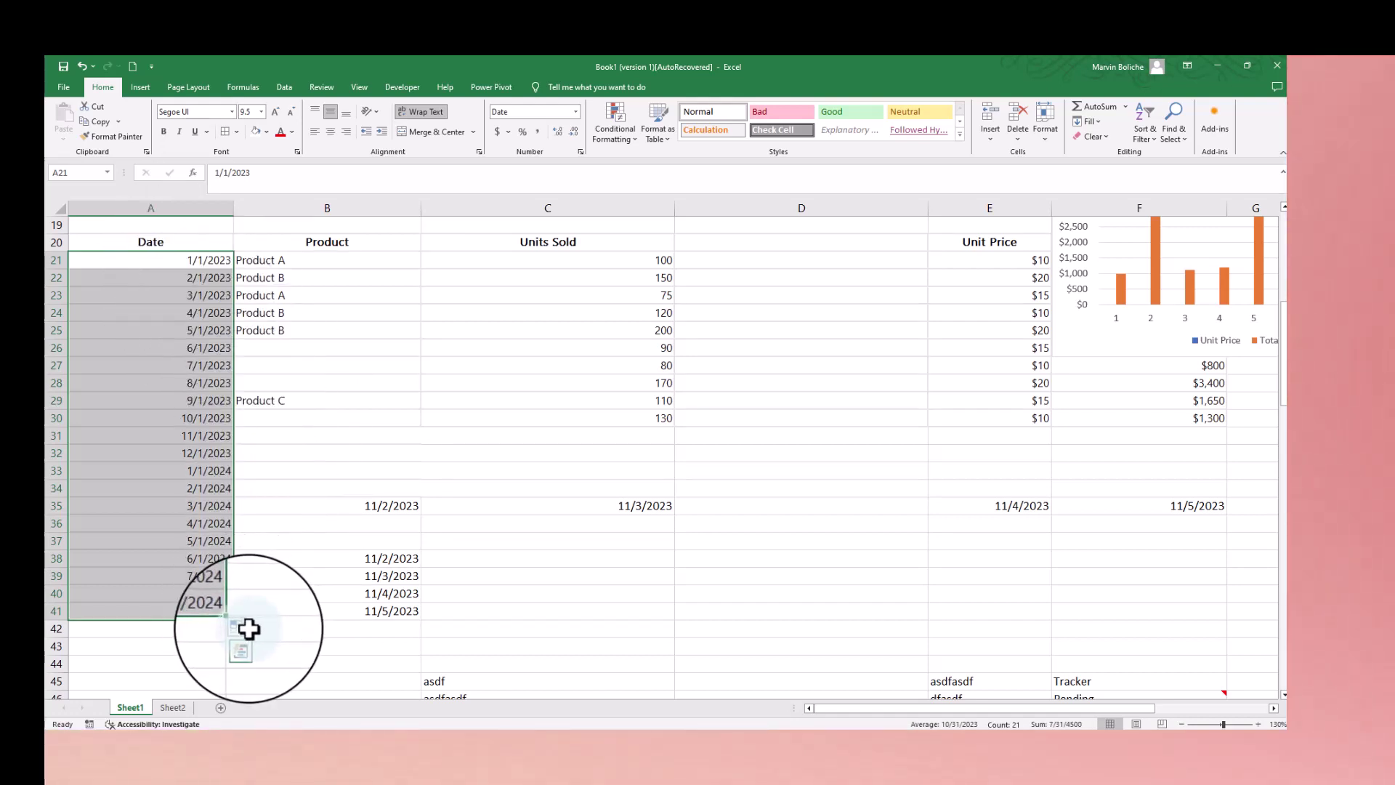
Step: Change the A21:A41 date fill to Fill Years, and review its Auto Fill options
click(281, 595)
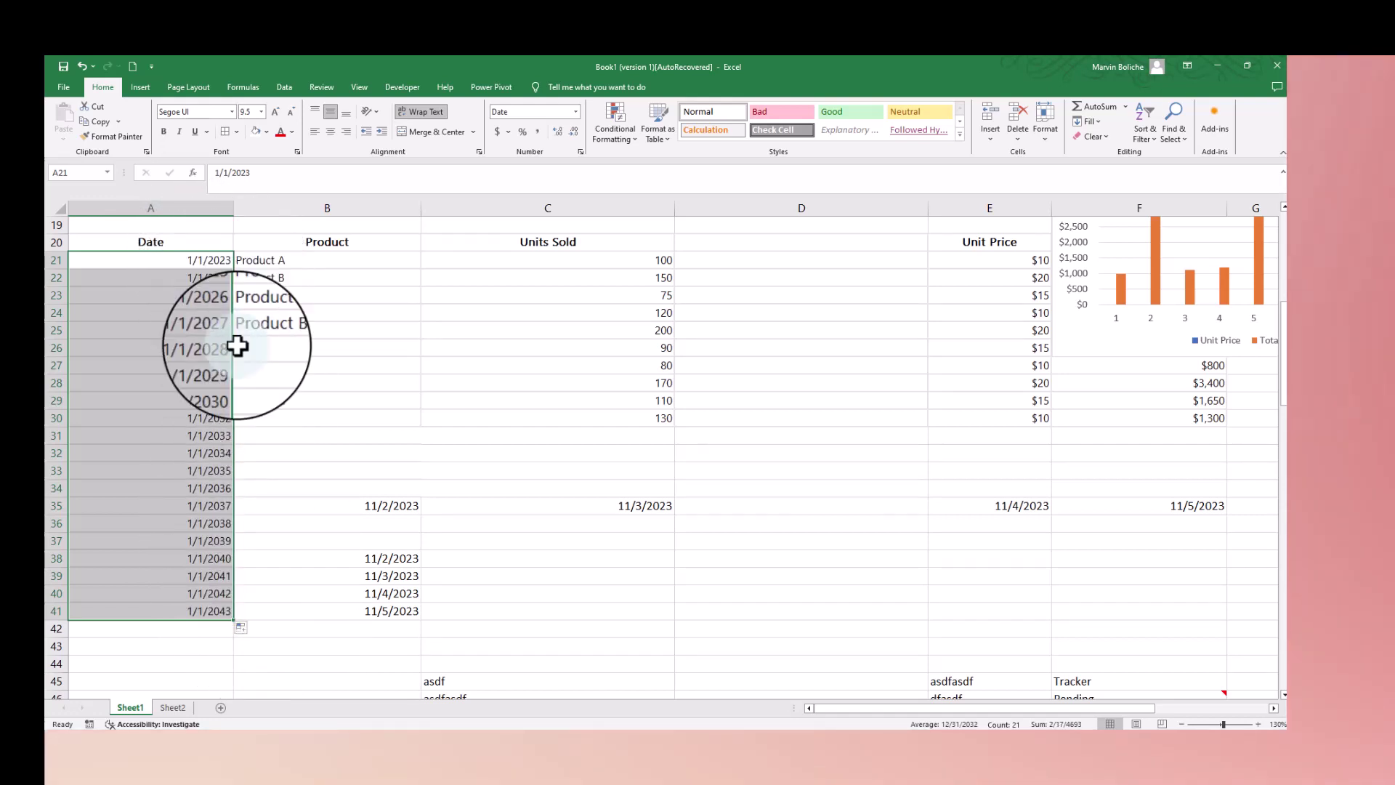
click(241, 638)
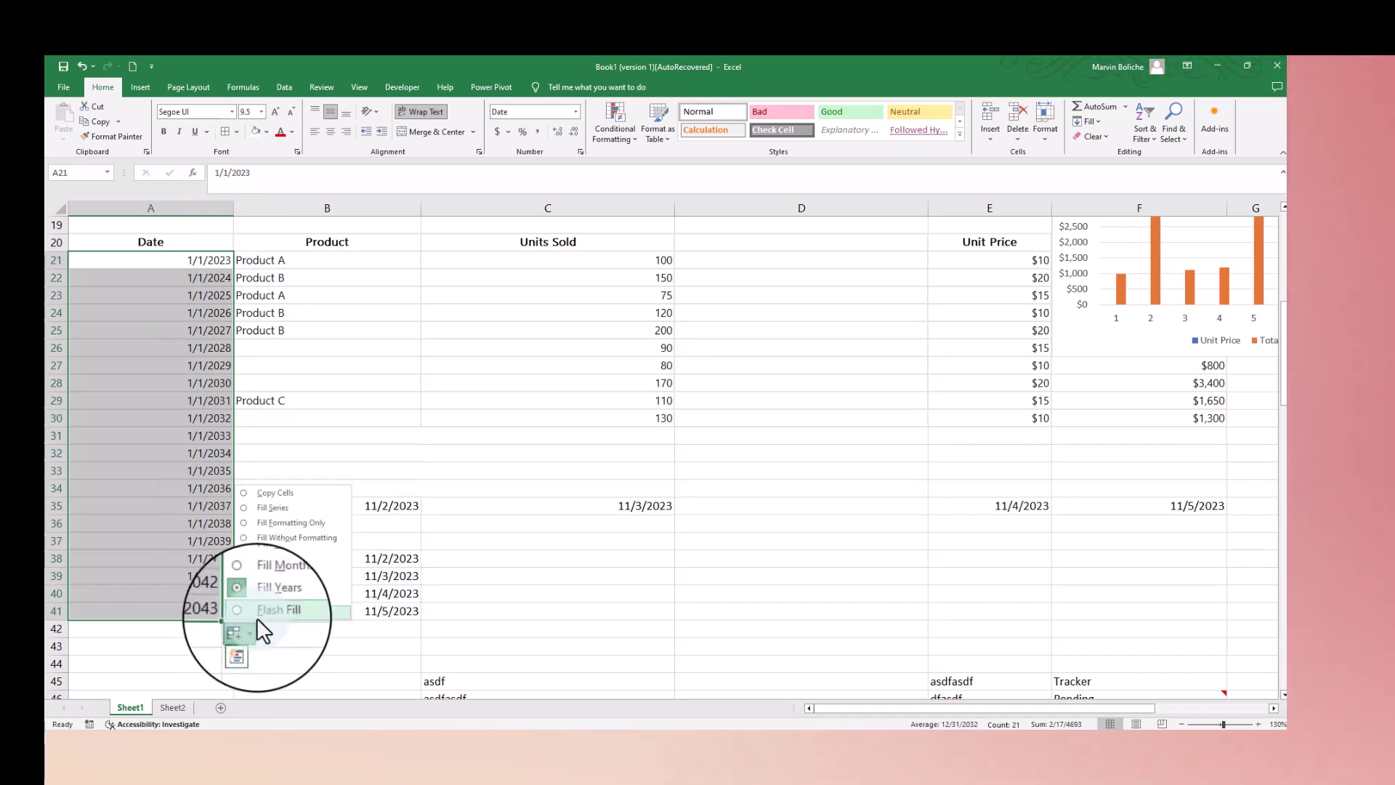
click(502, 442)
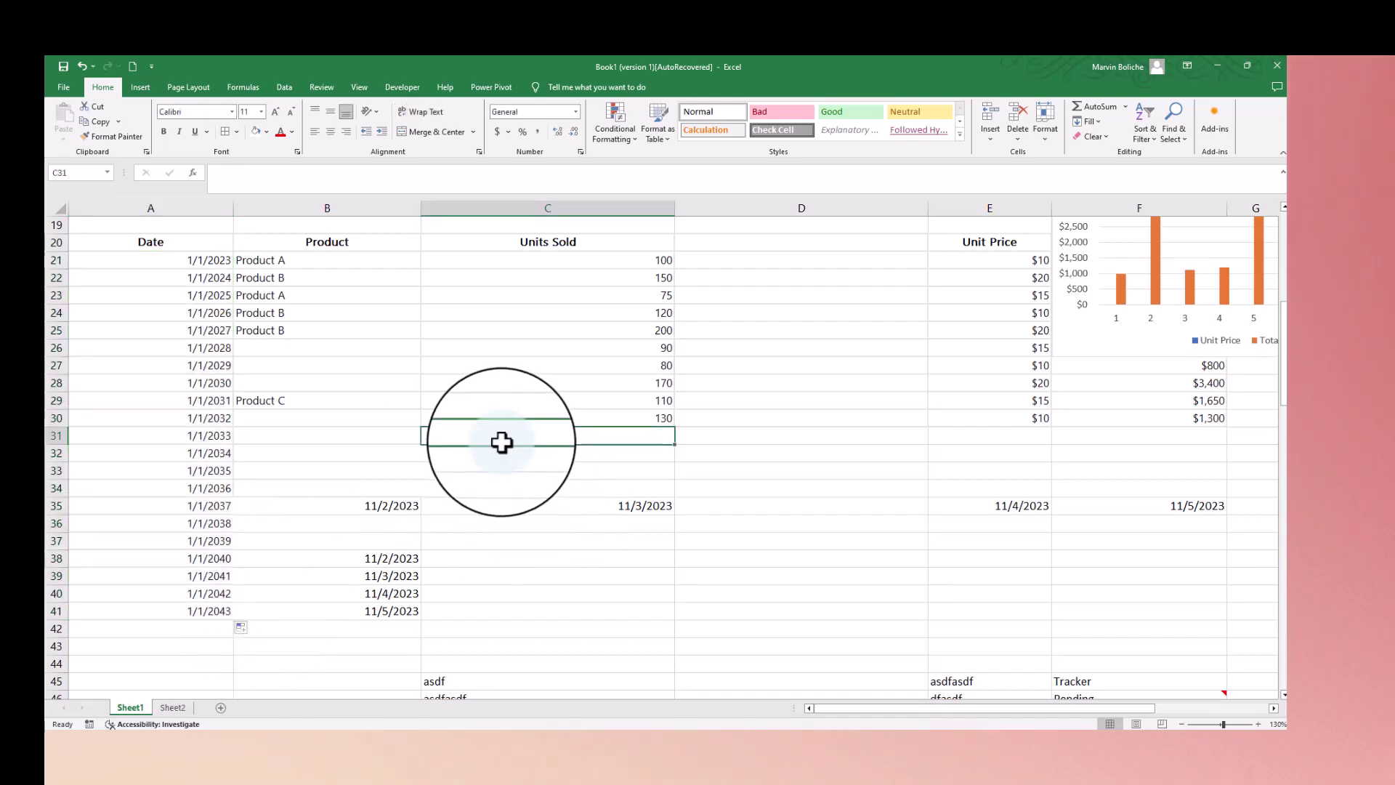
scroll(501, 441, up, 2)
scroll(502, 442, down, 2)
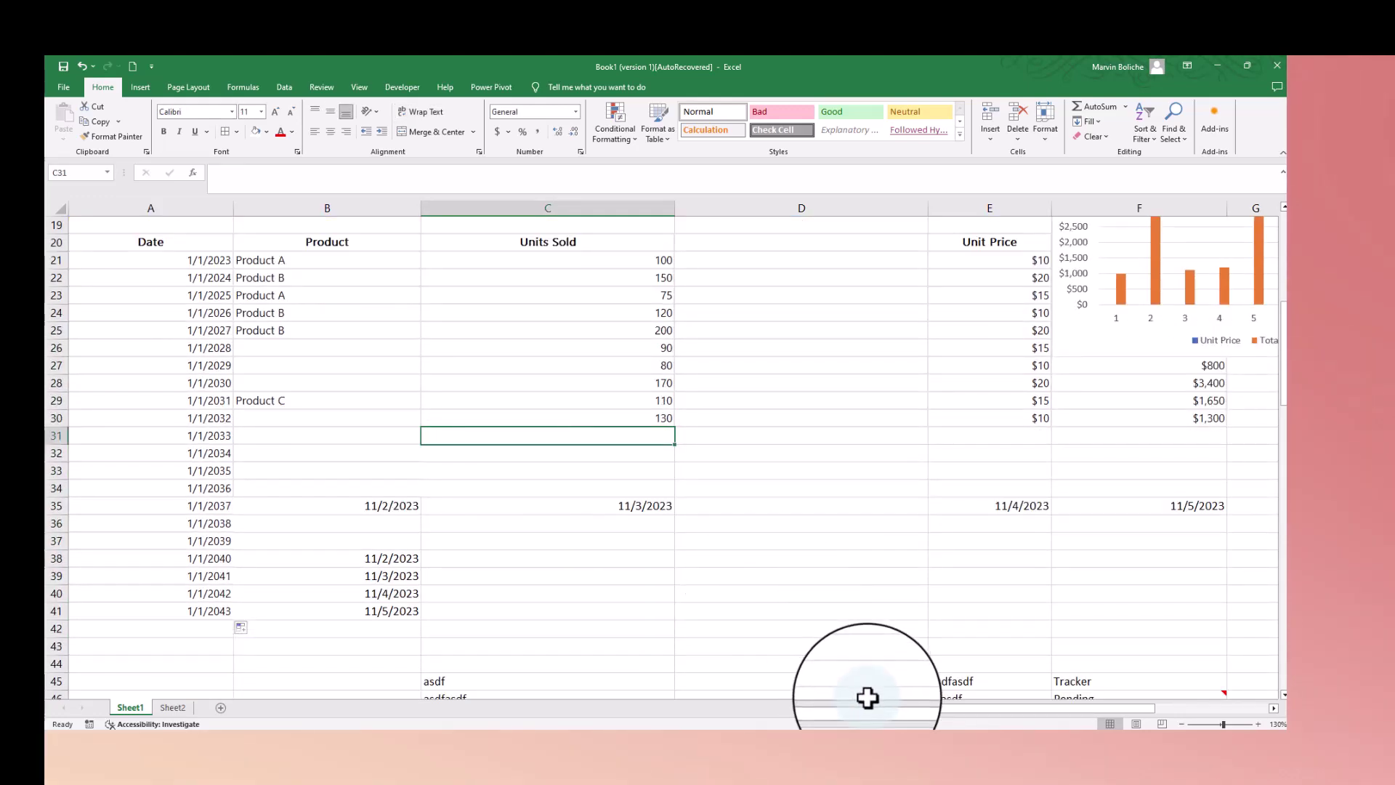
Step: Delete the two existing column charts beside the sales table
drag(870, 717, 1018, 716)
scroll(809, 545, up, 2)
click(472, 261)
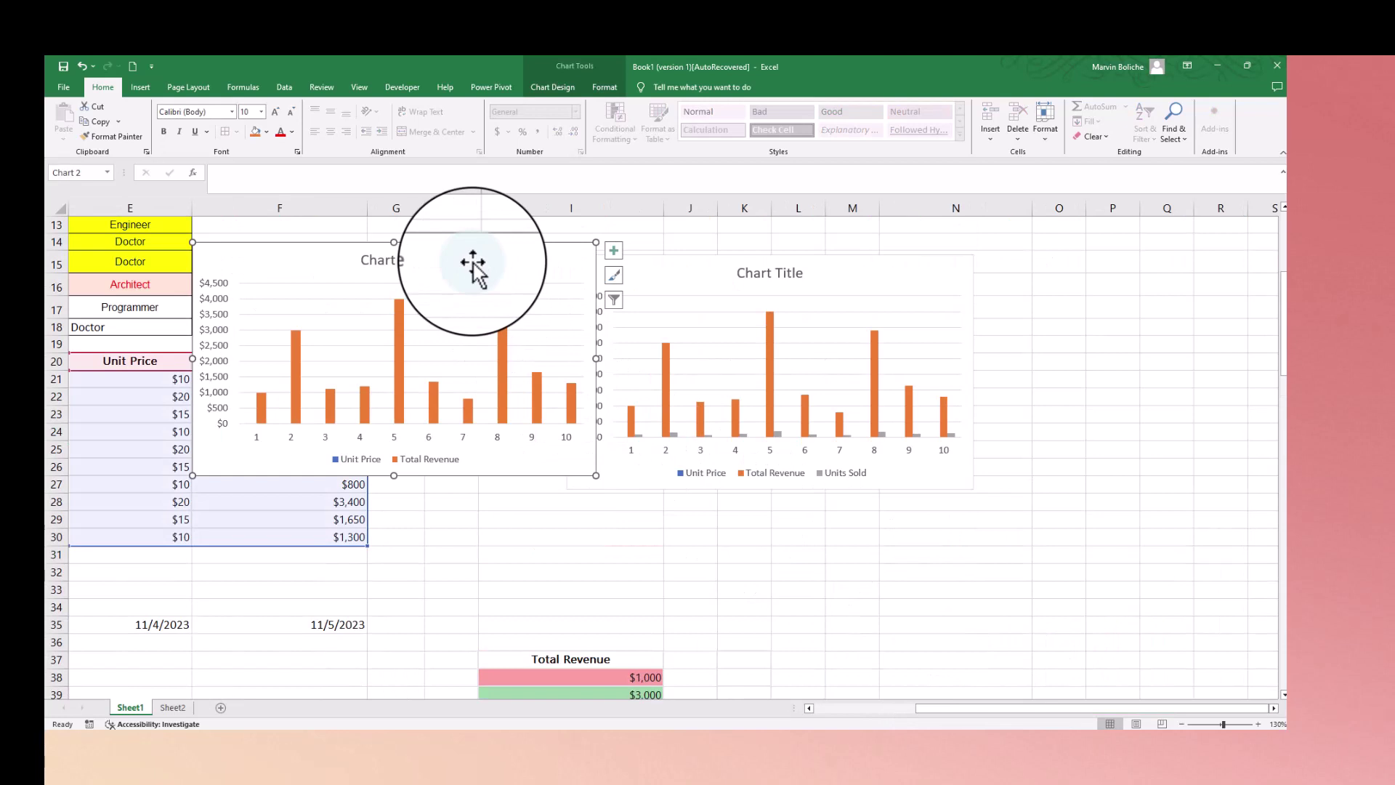
key(Delete)
click(660, 259)
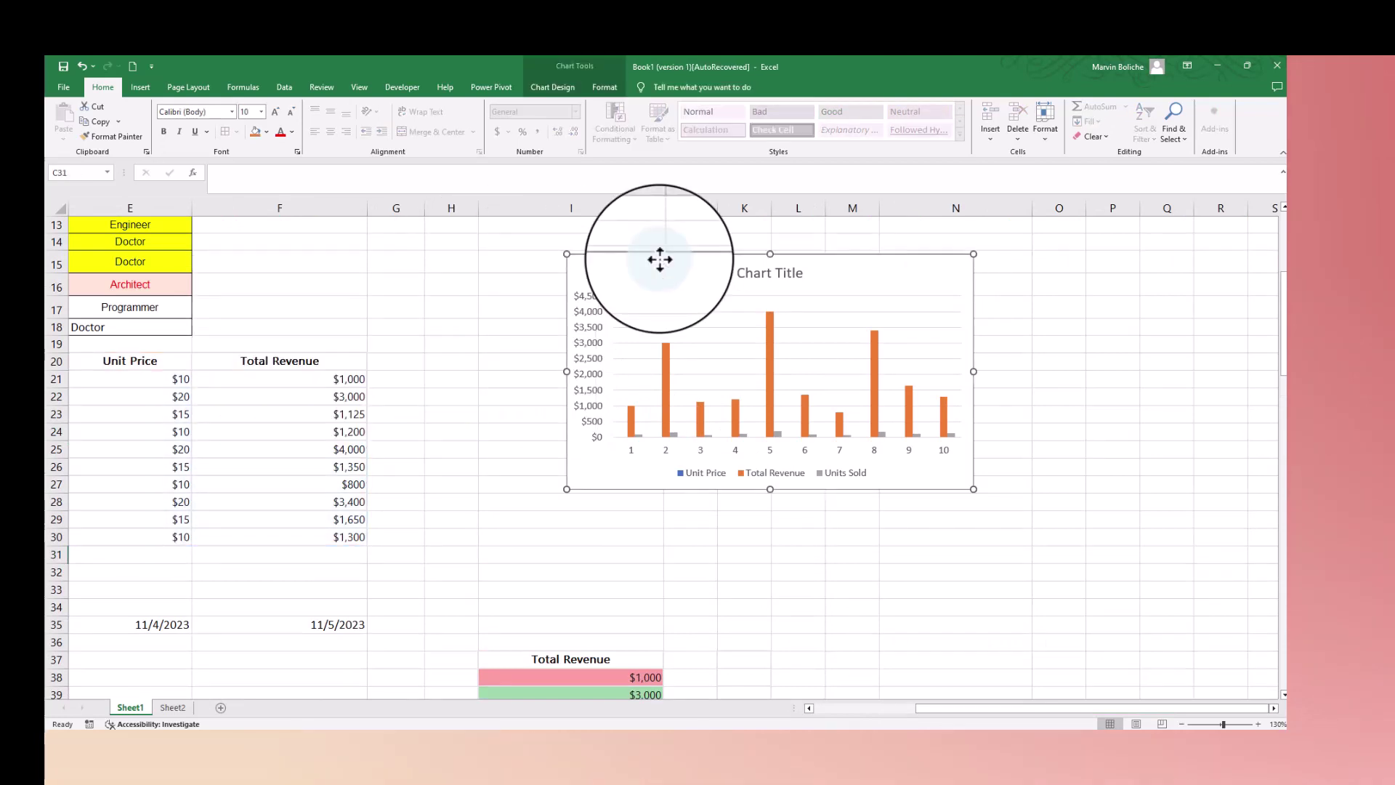
key(Delete)
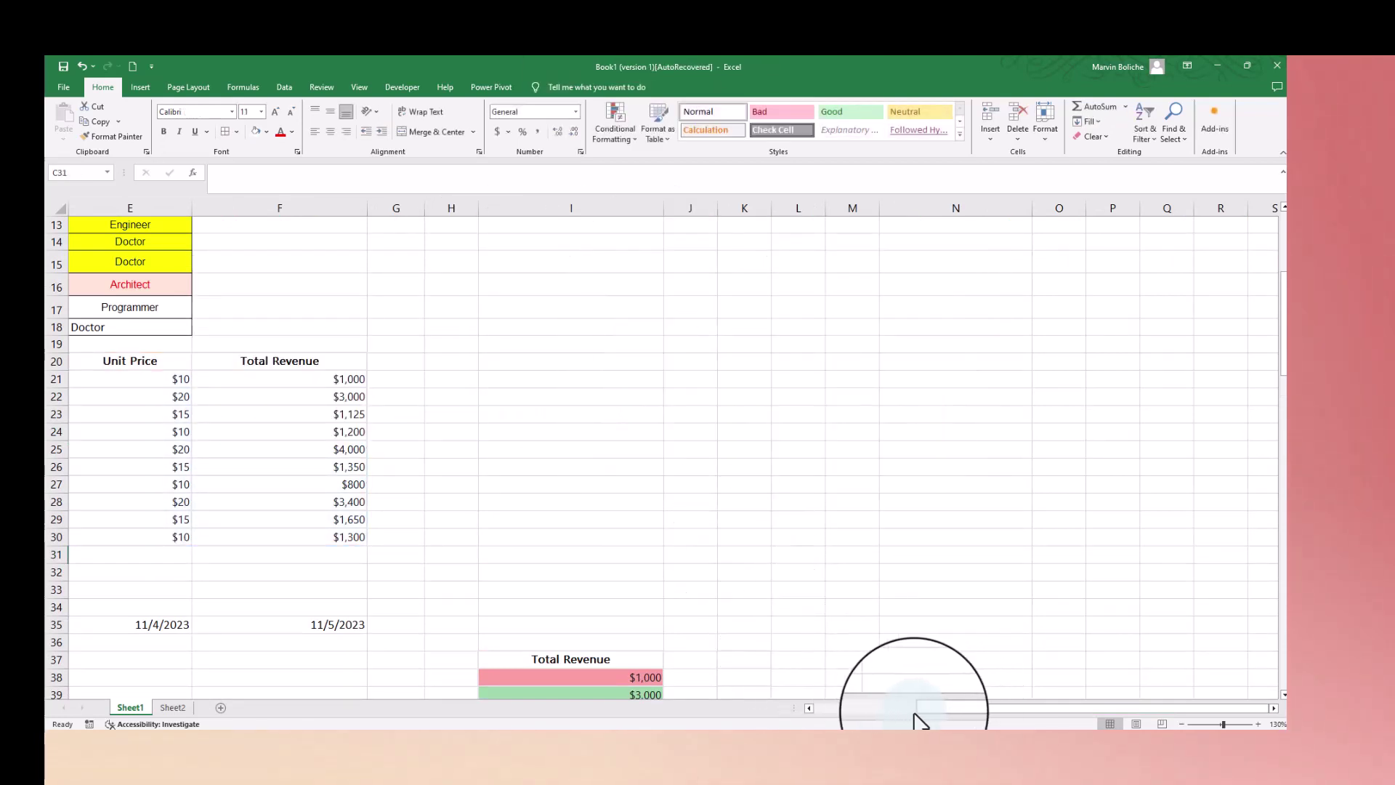
Step: Insert a 2-D clustered column chart from the Unit Price and Total Revenue data in E20:F30
drag(917, 708, 816, 708)
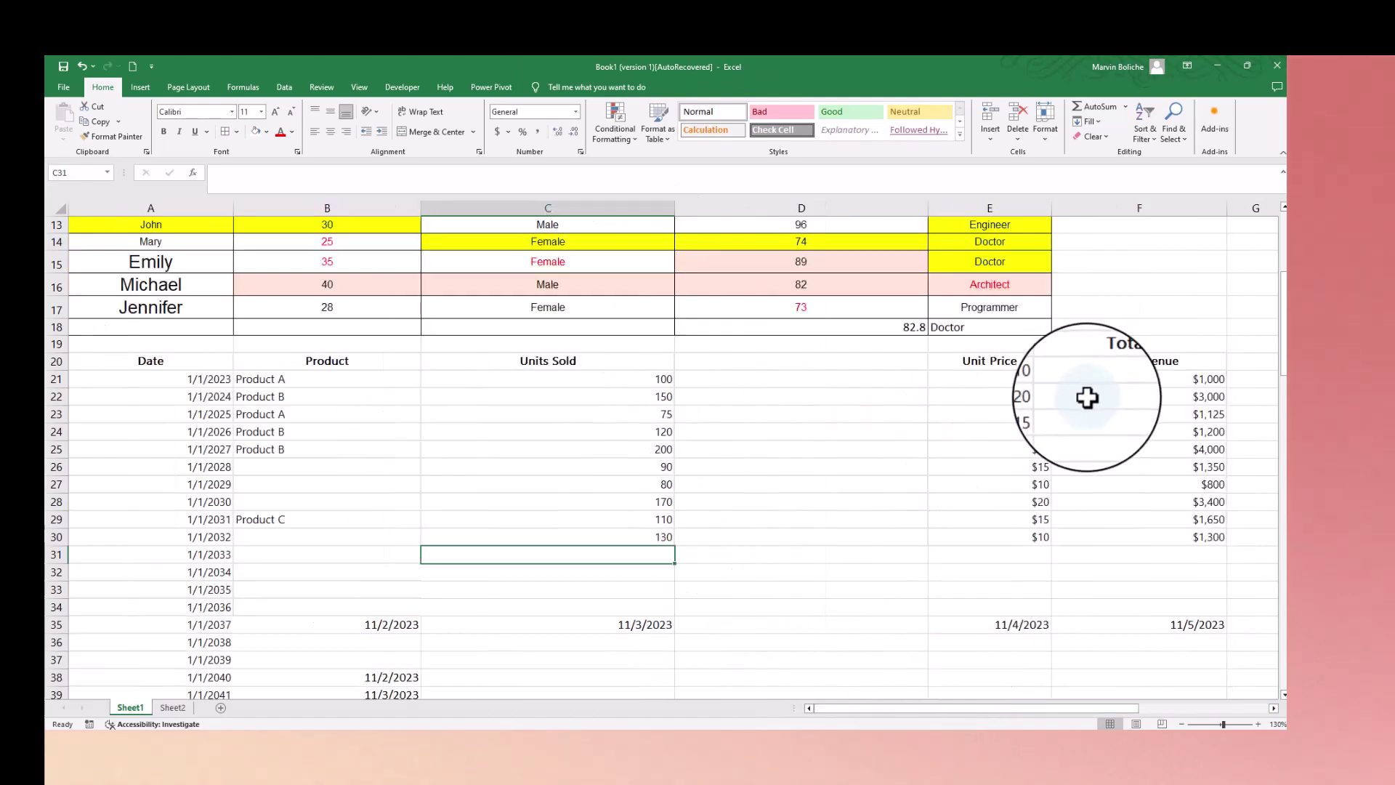
click(982, 359)
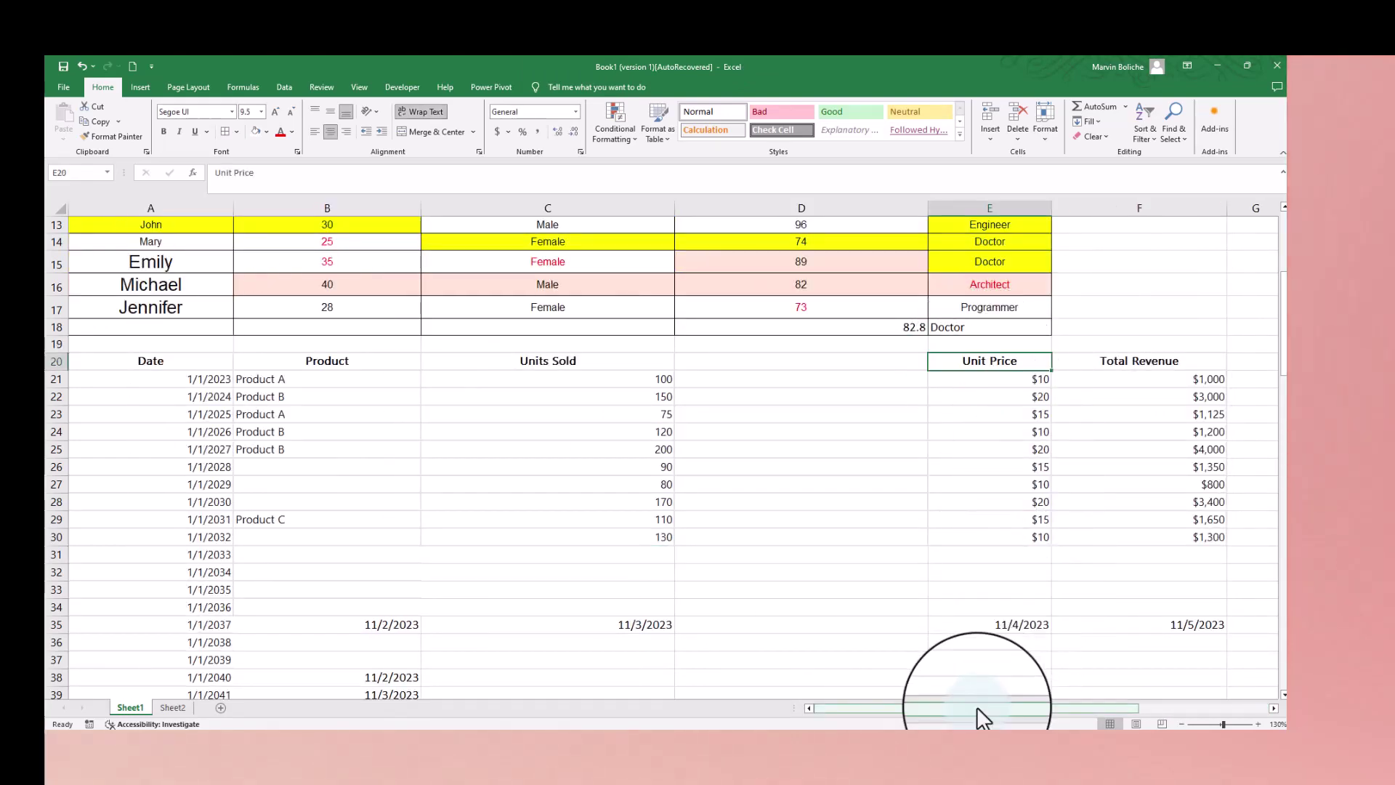
mouse_move(987, 709)
mouse_down()
mouse_move(1031, 705)
mouse_move(973, 709)
mouse_up()
shift+click(857, 519)
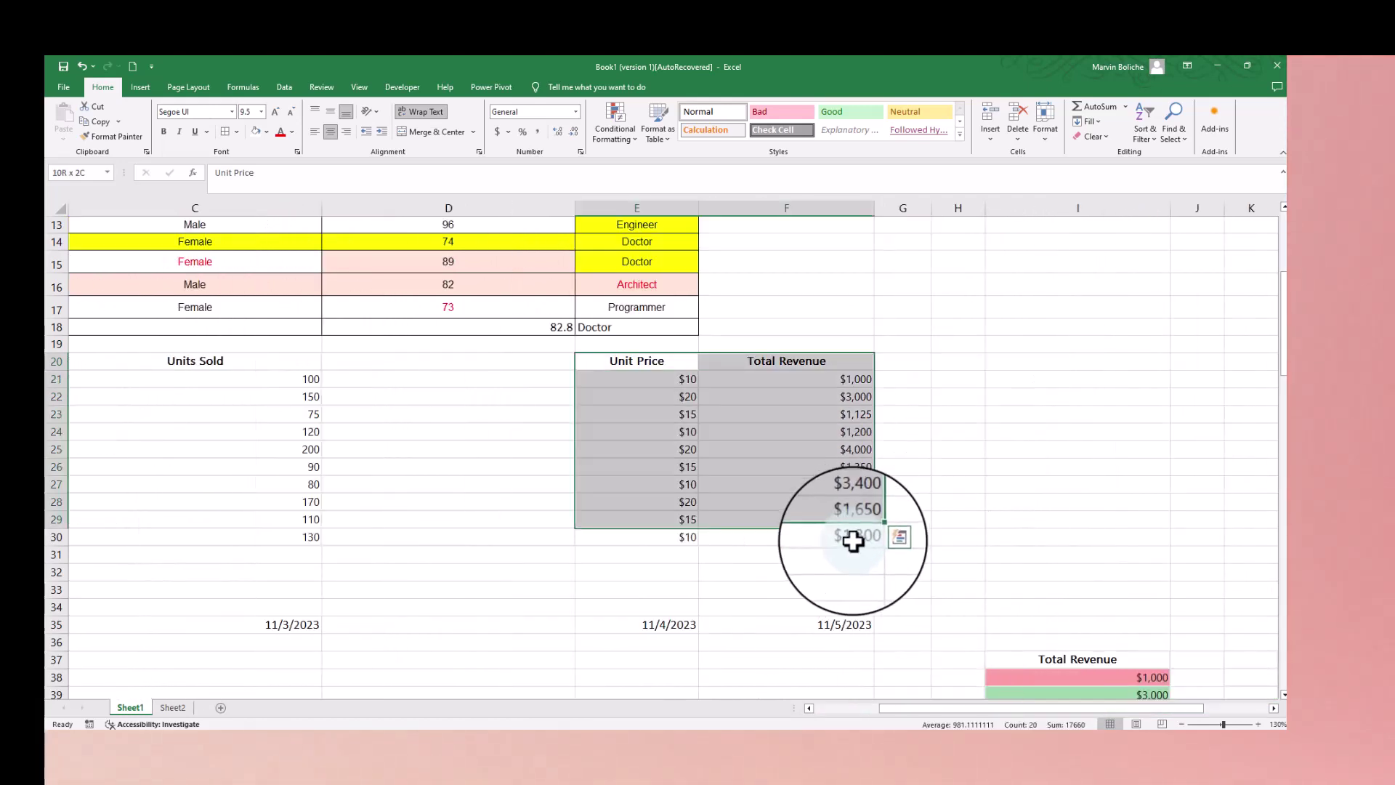
shift+click(853, 540)
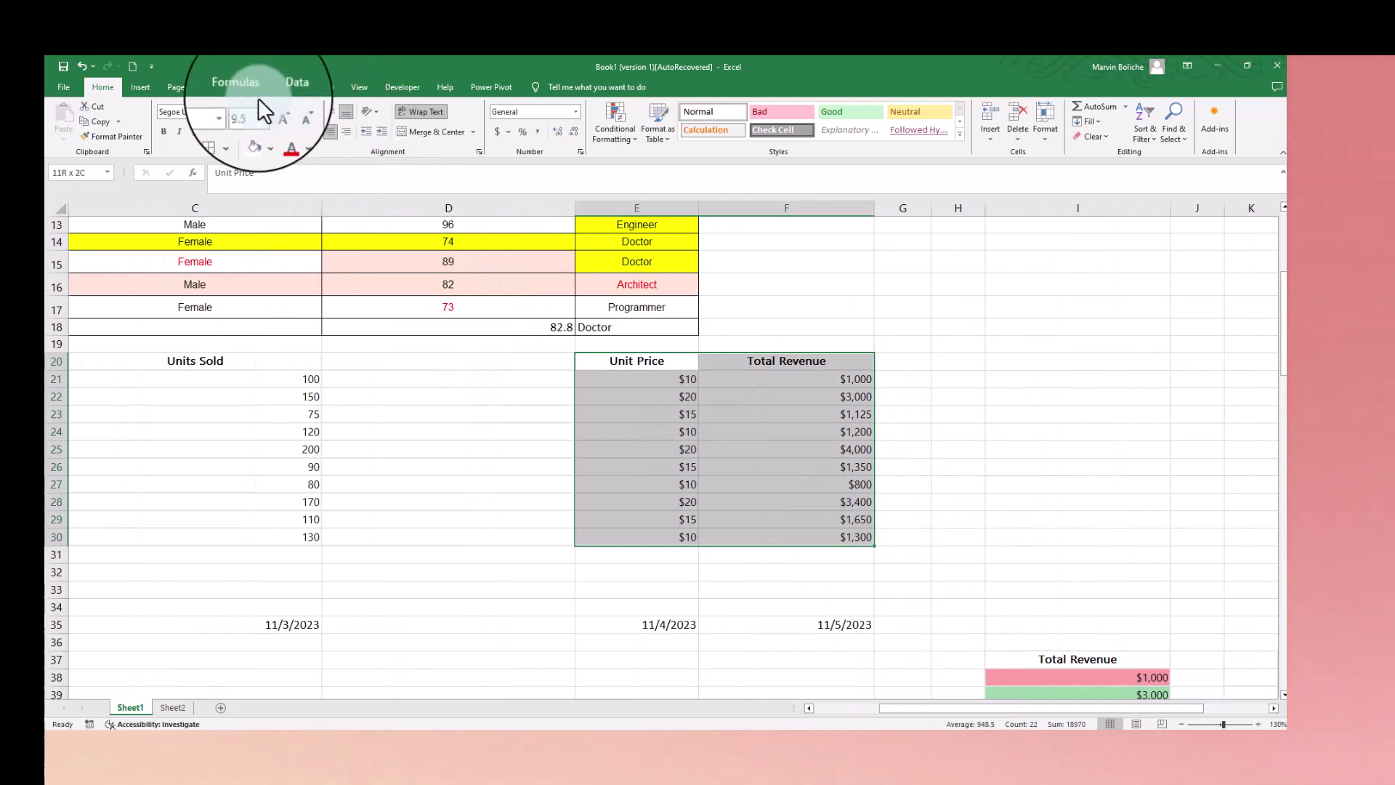
click(142, 87)
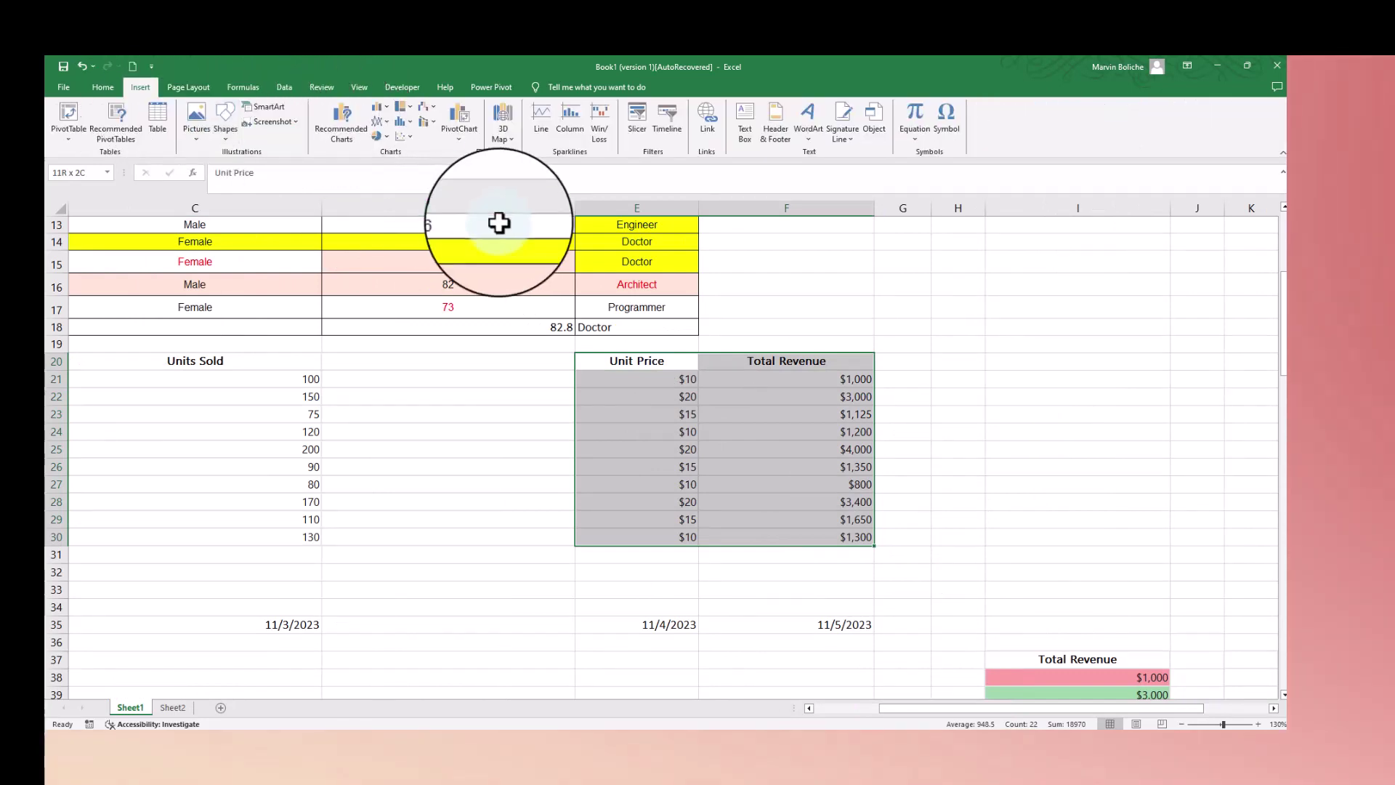
click(383, 106)
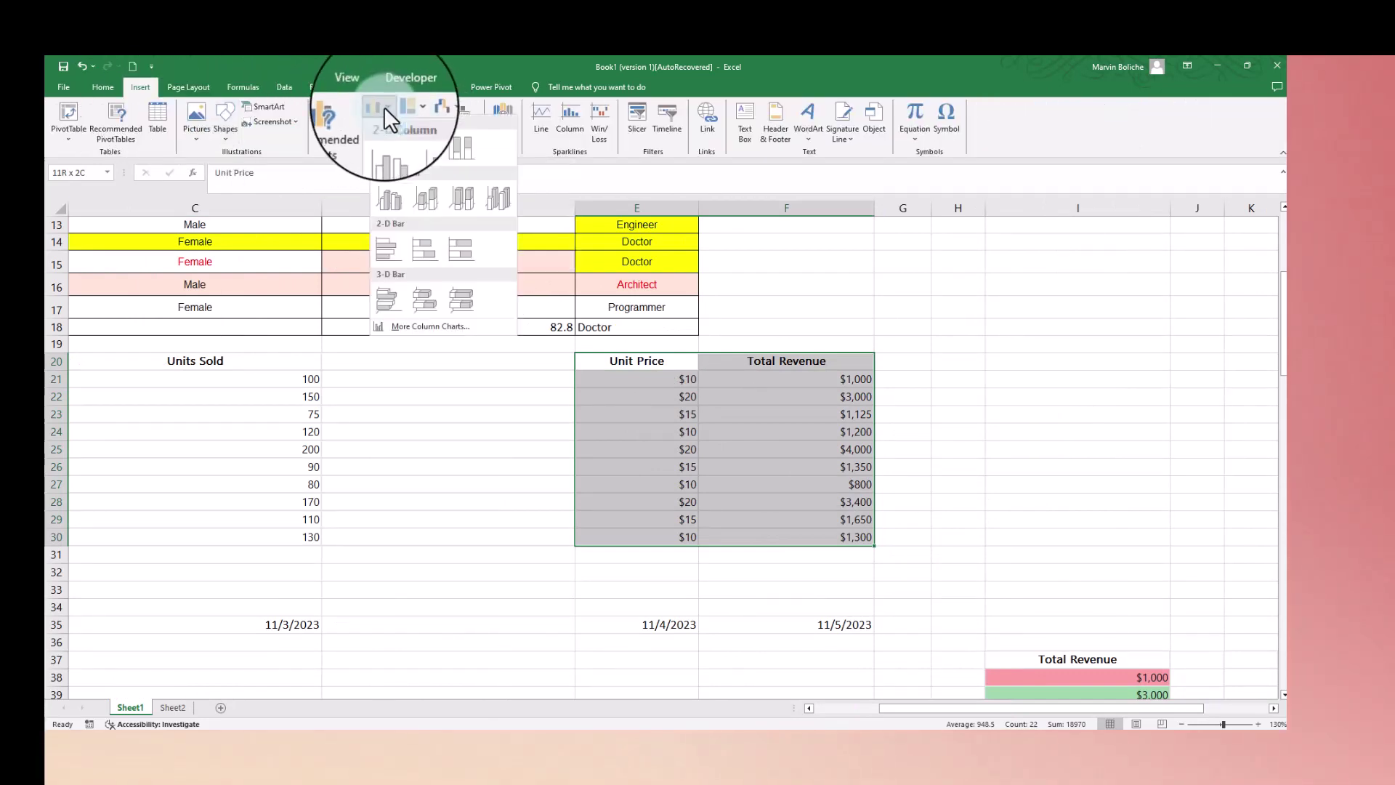
click(394, 150)
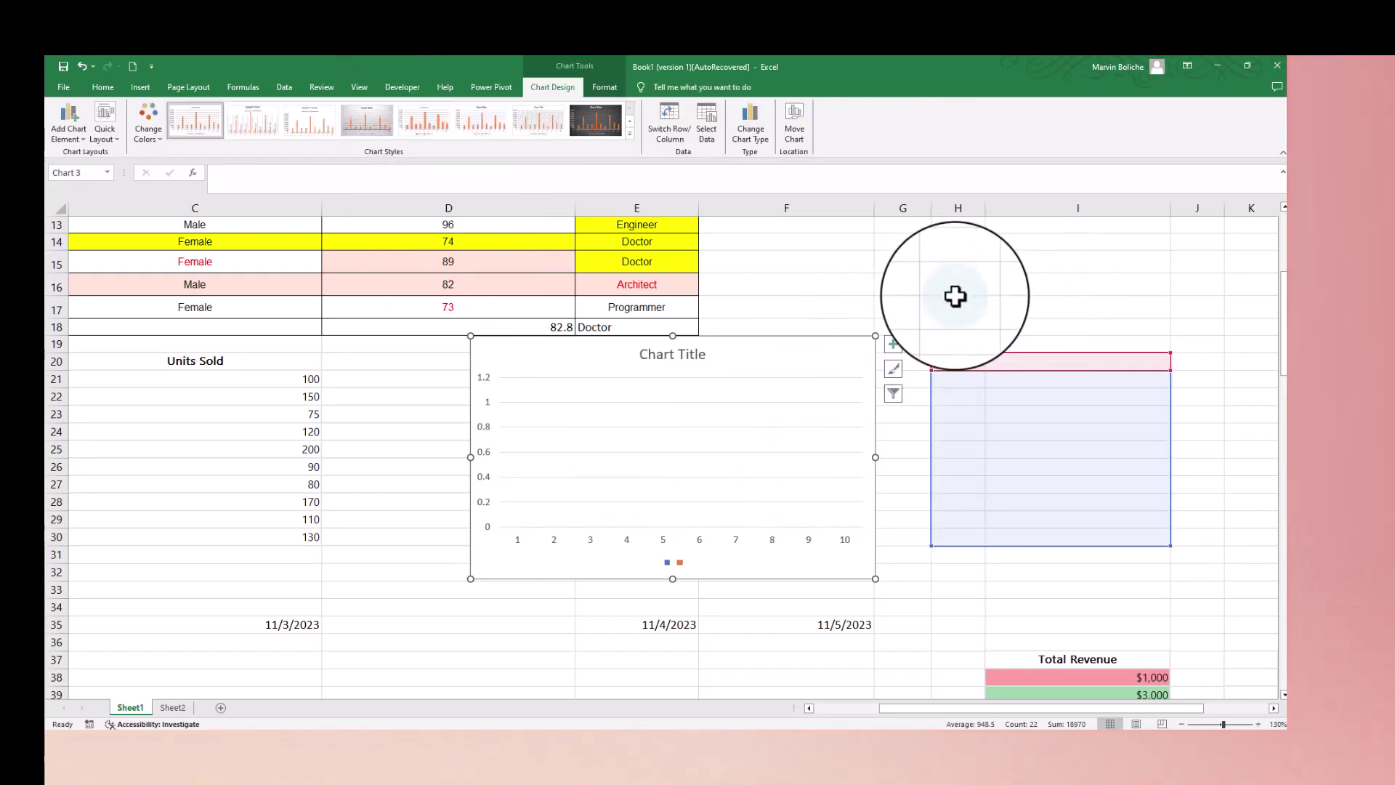
Step: Undo the shift of the chart's source range, and move the chart over columns F to J, starting at row 13
key(ctrl+z)
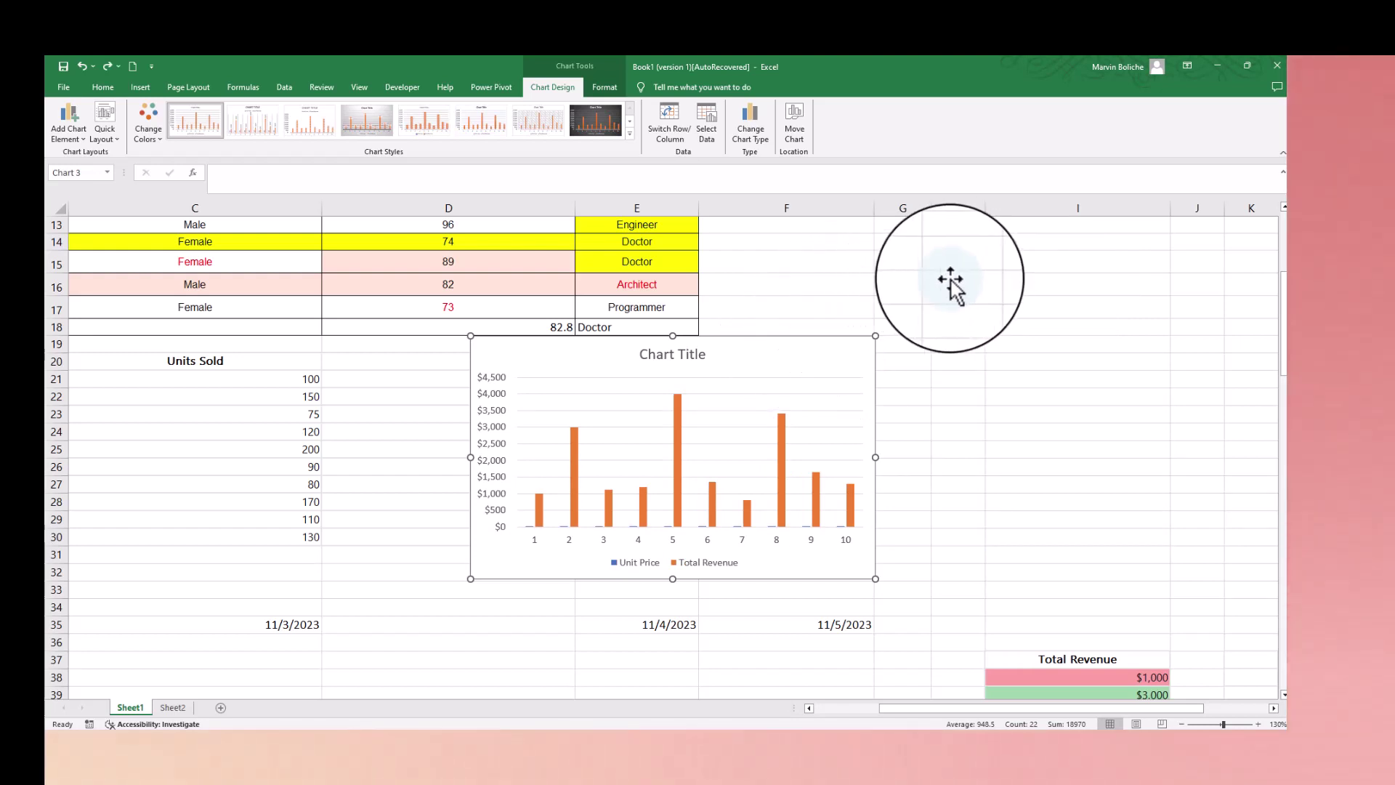
double_click(808, 349)
click(1277, 222)
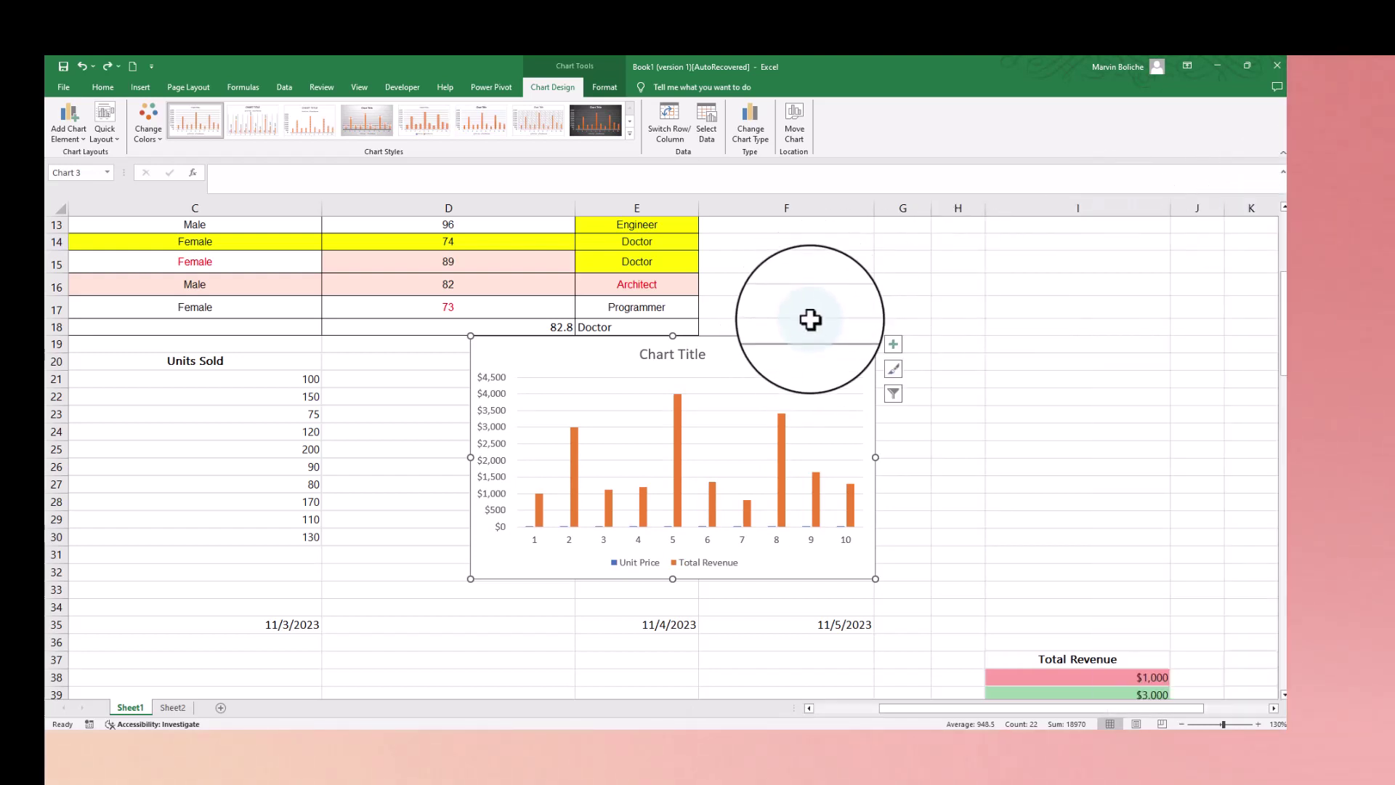
drag(802, 335, 1115, 228)
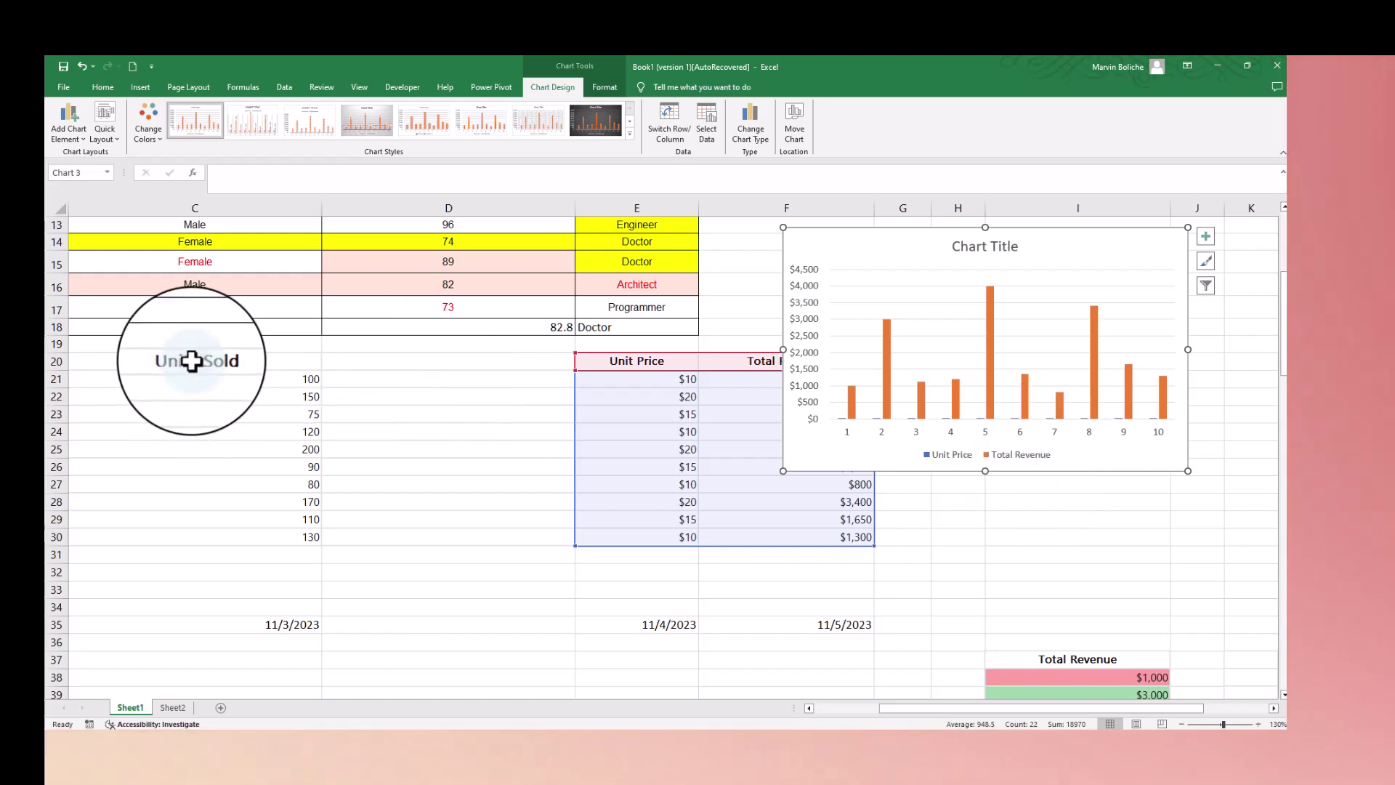
Step: Copy the Units Sold data in C20:C30 and paste it into the chart as an additional series
drag(191, 360, 287, 545)
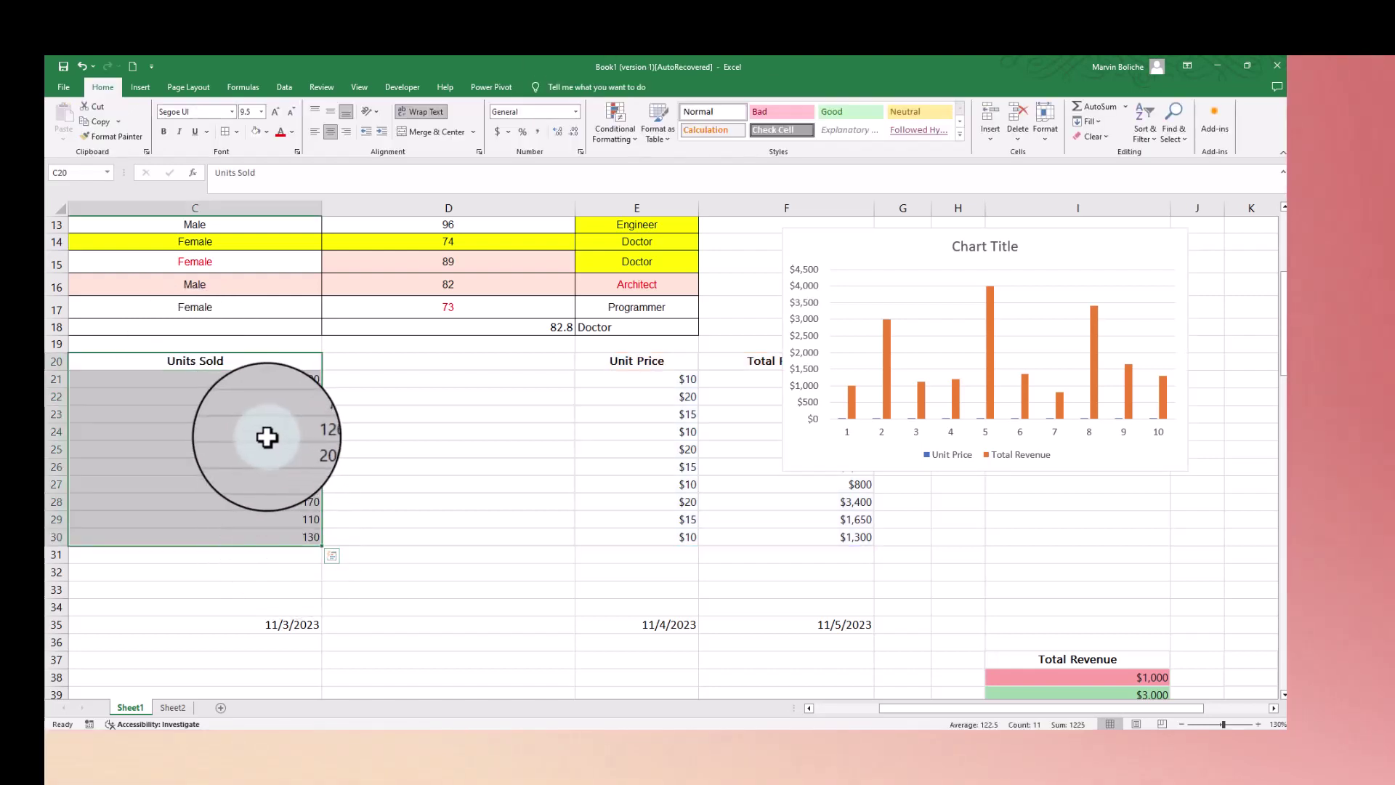
key(ctrl+c)
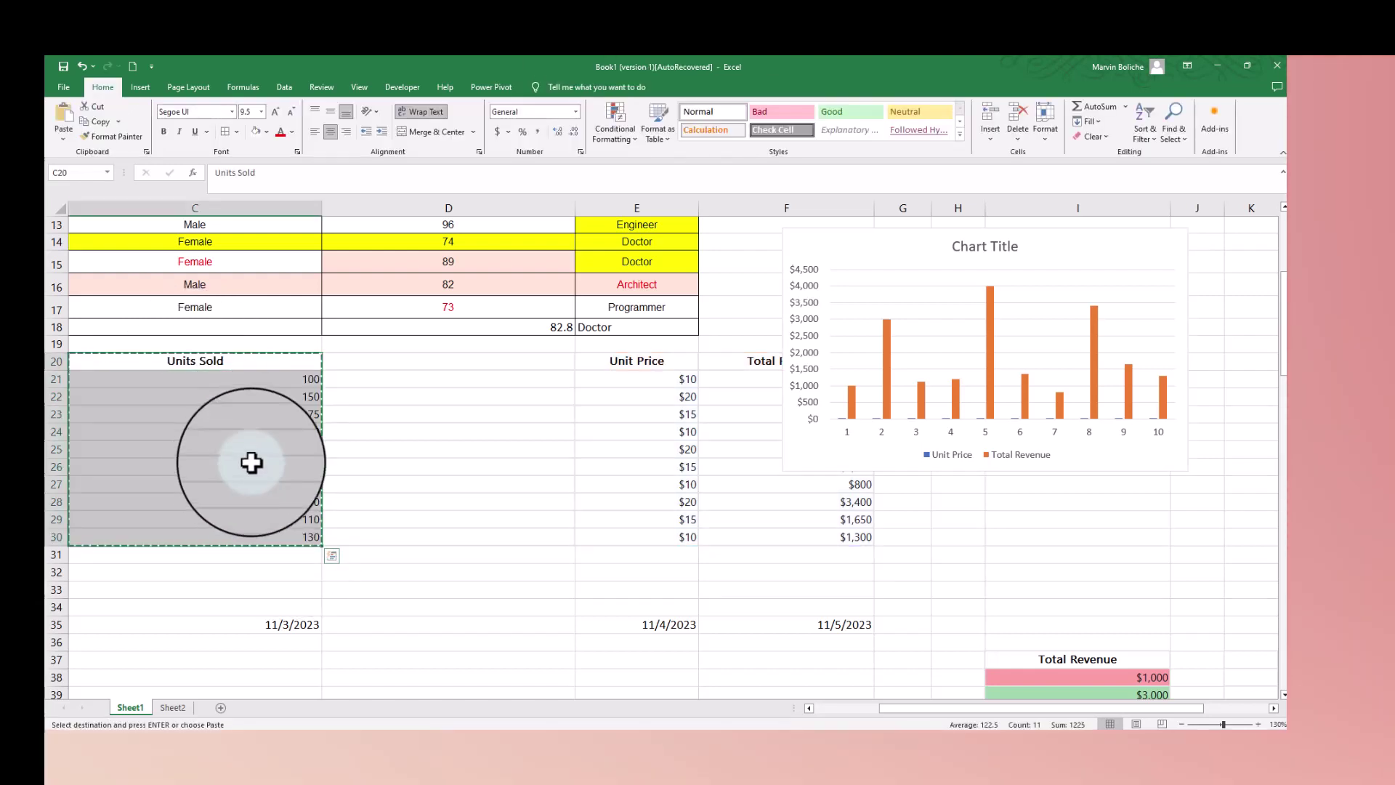
click(864, 454)
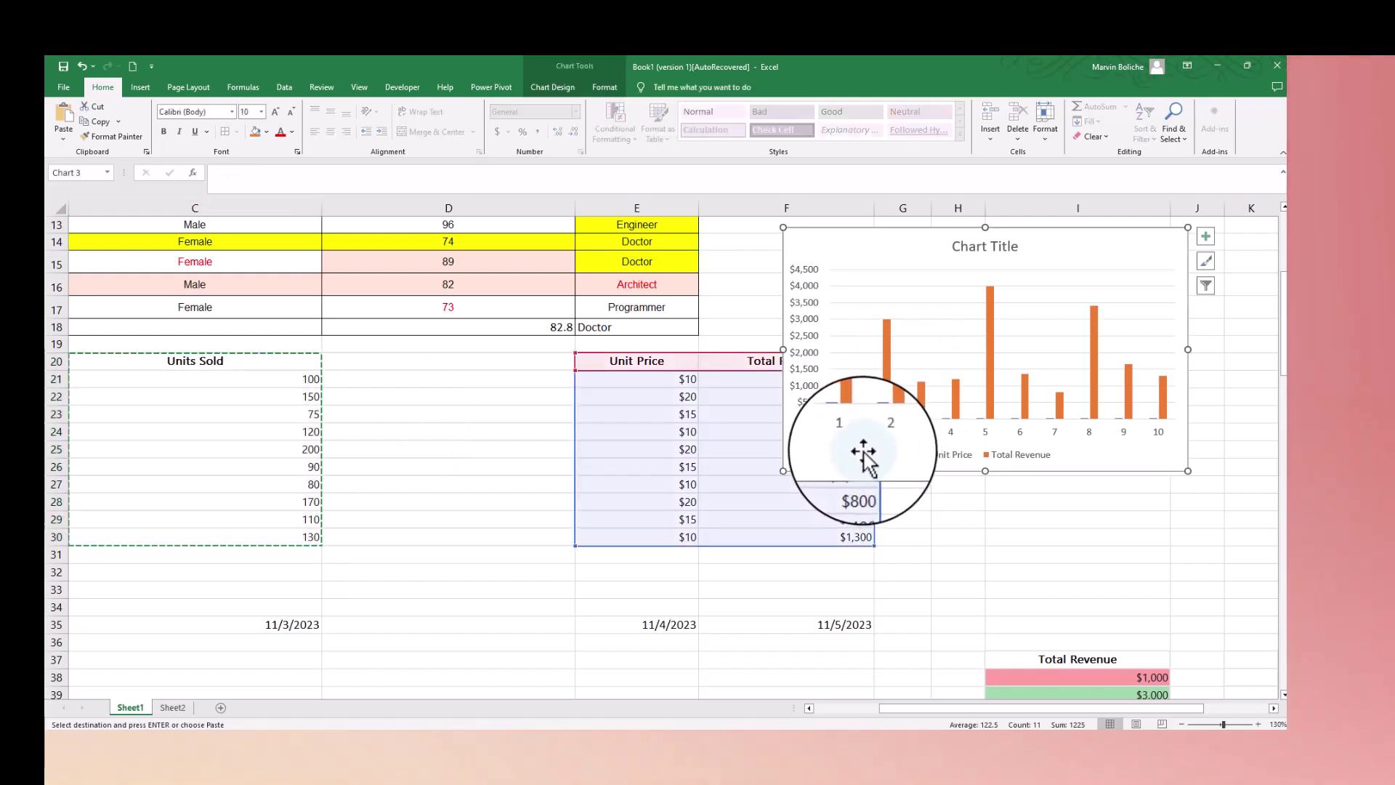
key(ctrl+v)
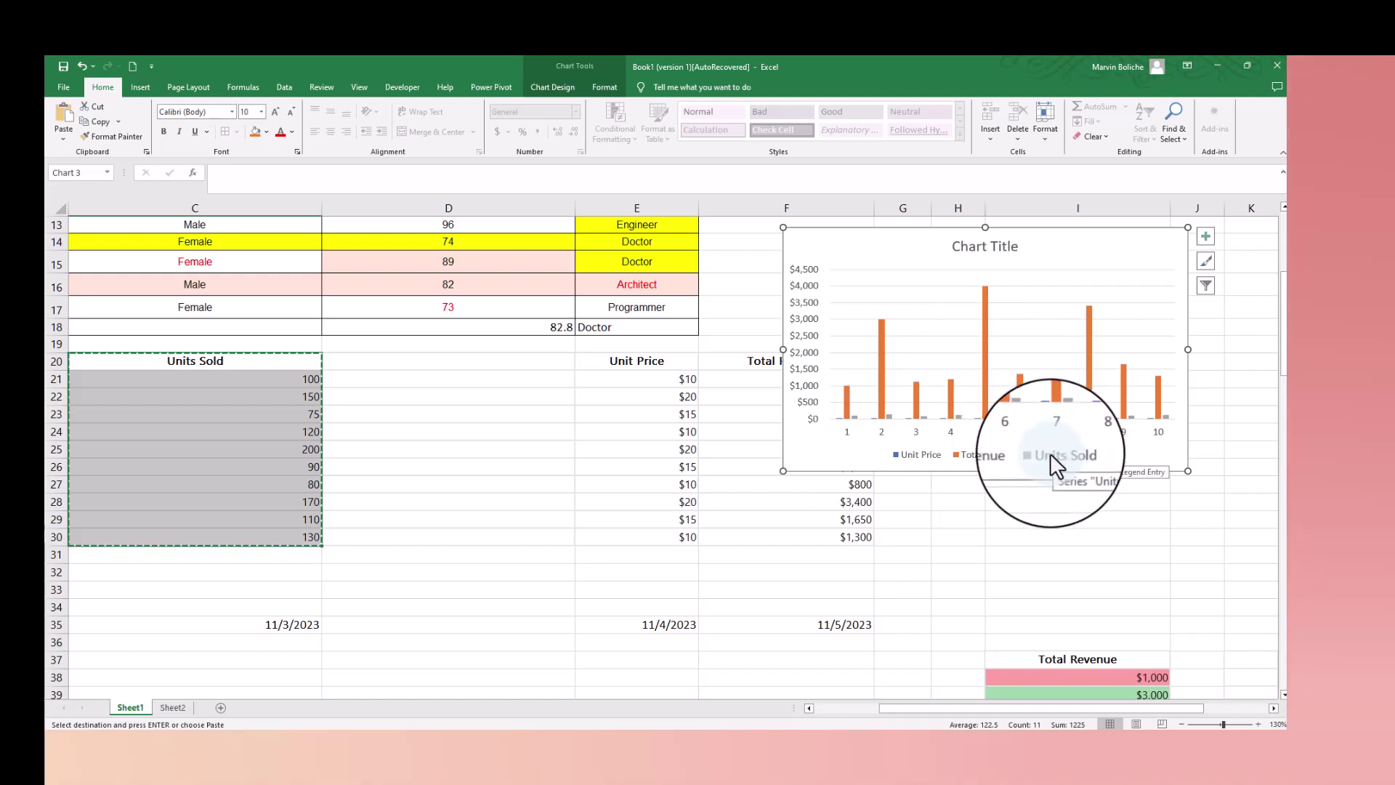
Step: Undo the pasted Units Sold series and move the chart over columns D to G, starting near row 10
drag(1032, 238, 866, 216)
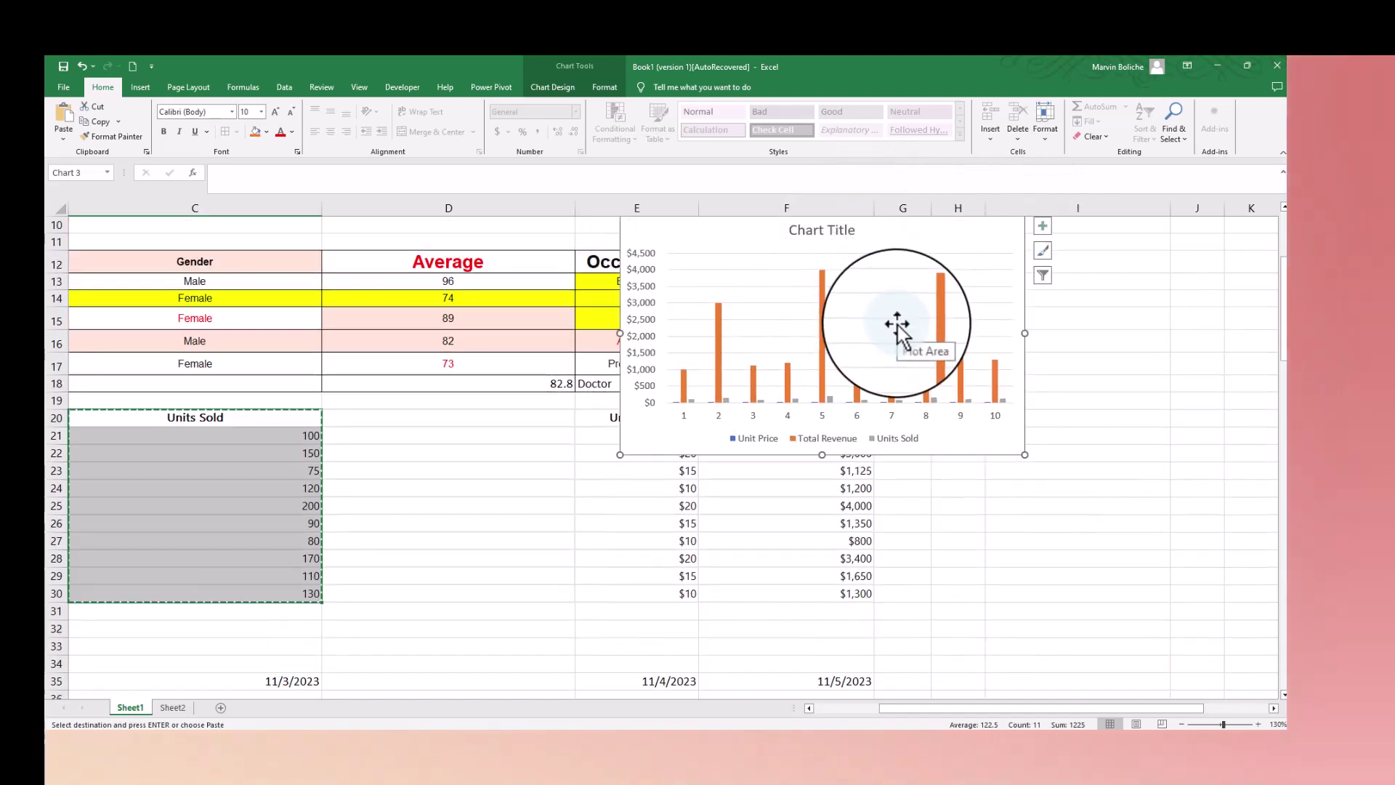
key(ctrl+z)
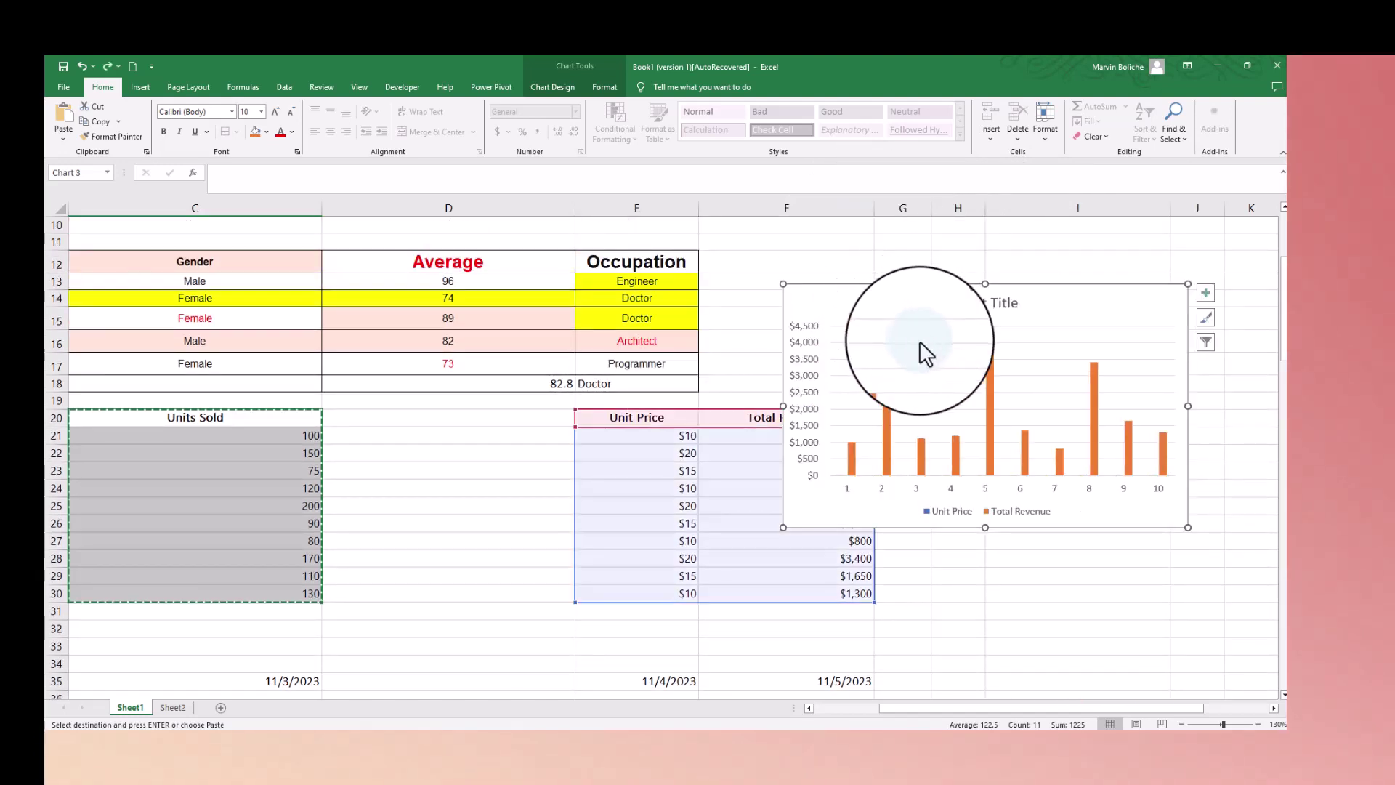
drag(1023, 316, 774, 240)
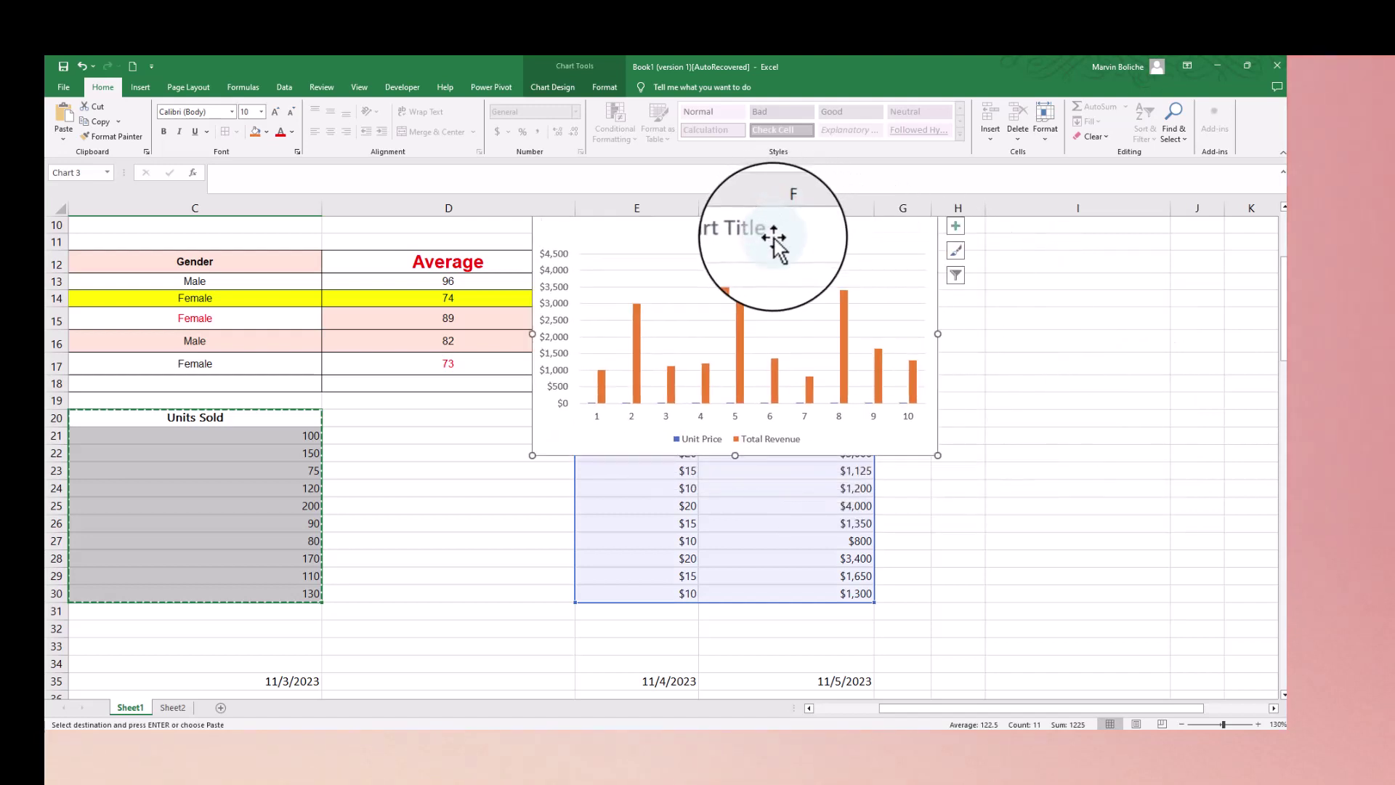
scroll(922, 355, up, 1)
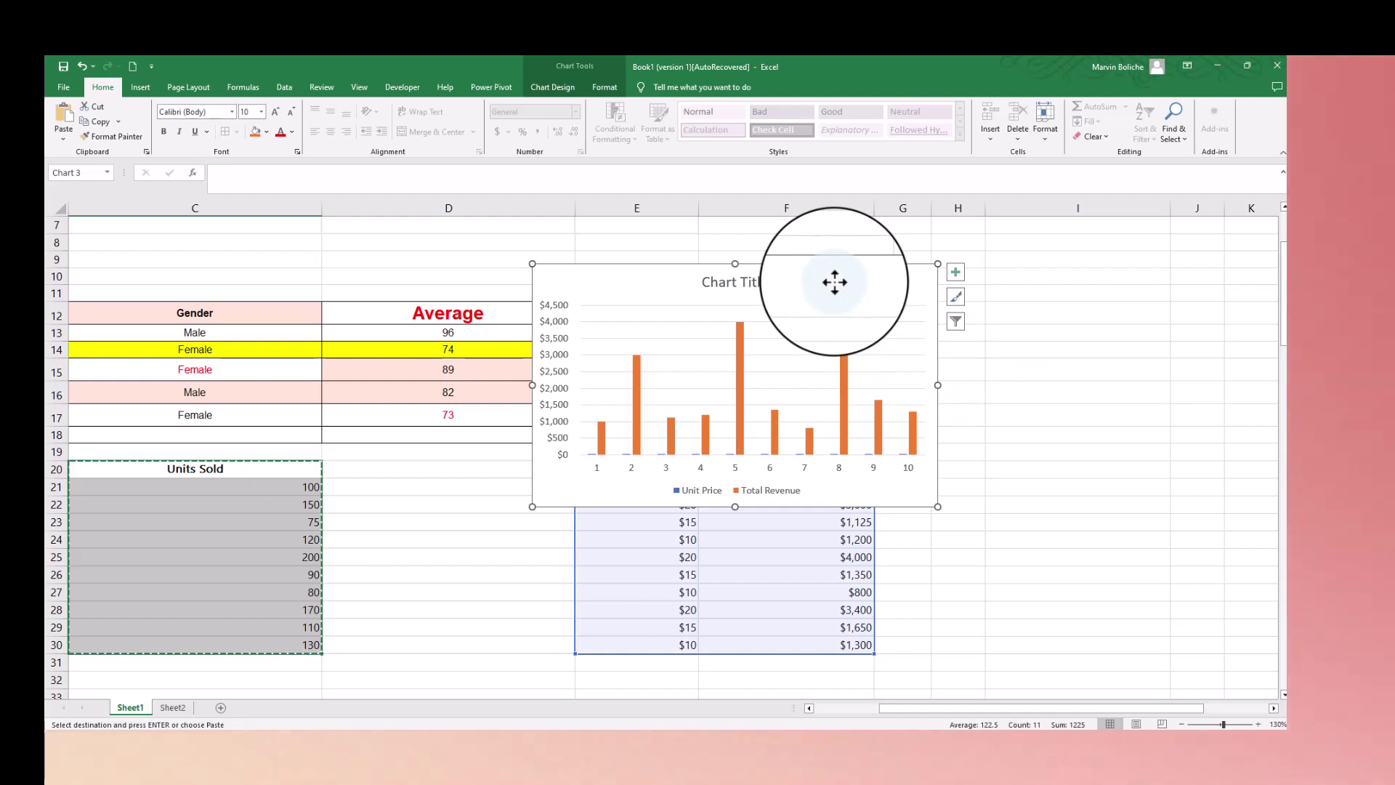
Step: Duplicate the column chart beside the original, and delete an extra copy made below it
drag(836, 292, 1228, 294)
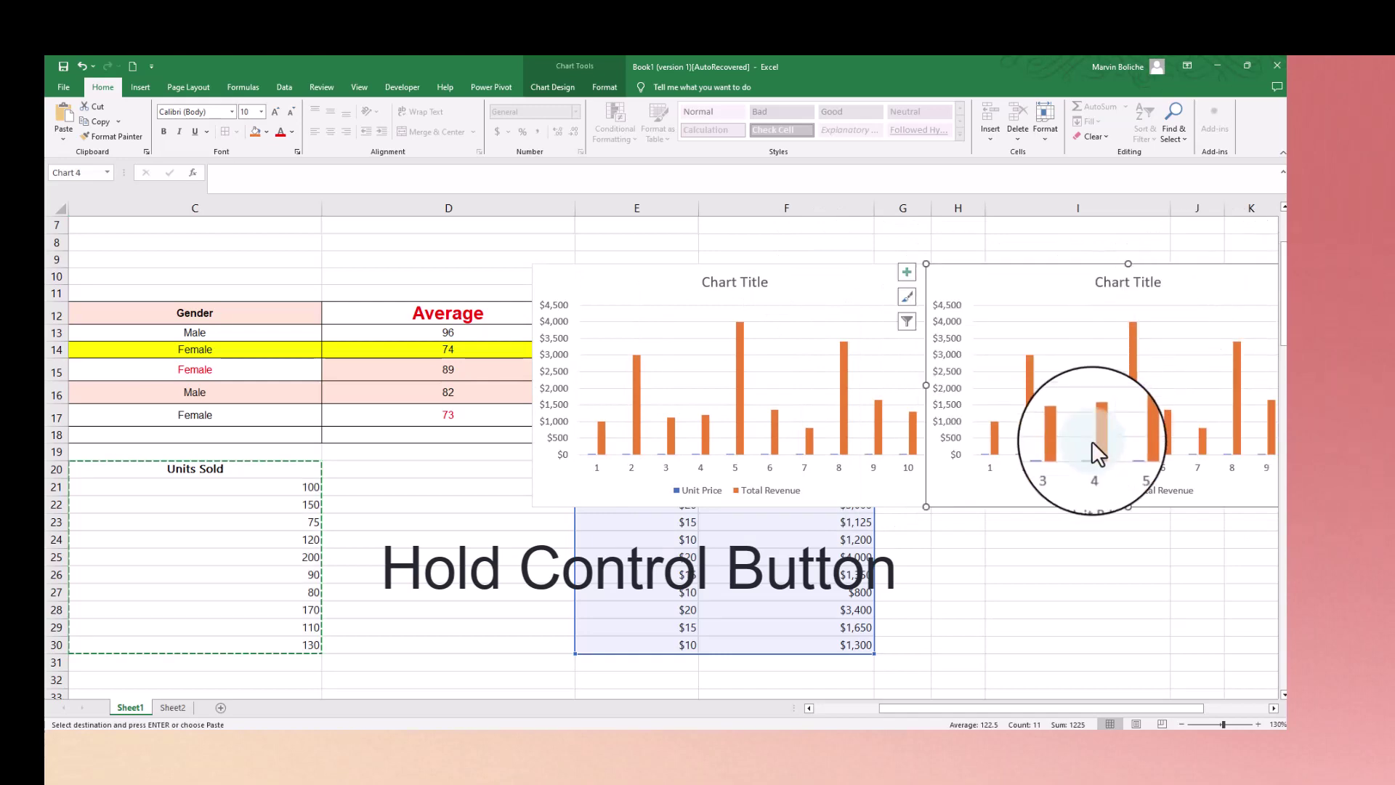
scroll(1097, 458, down, 1)
scroll(1066, 459, down, 2)
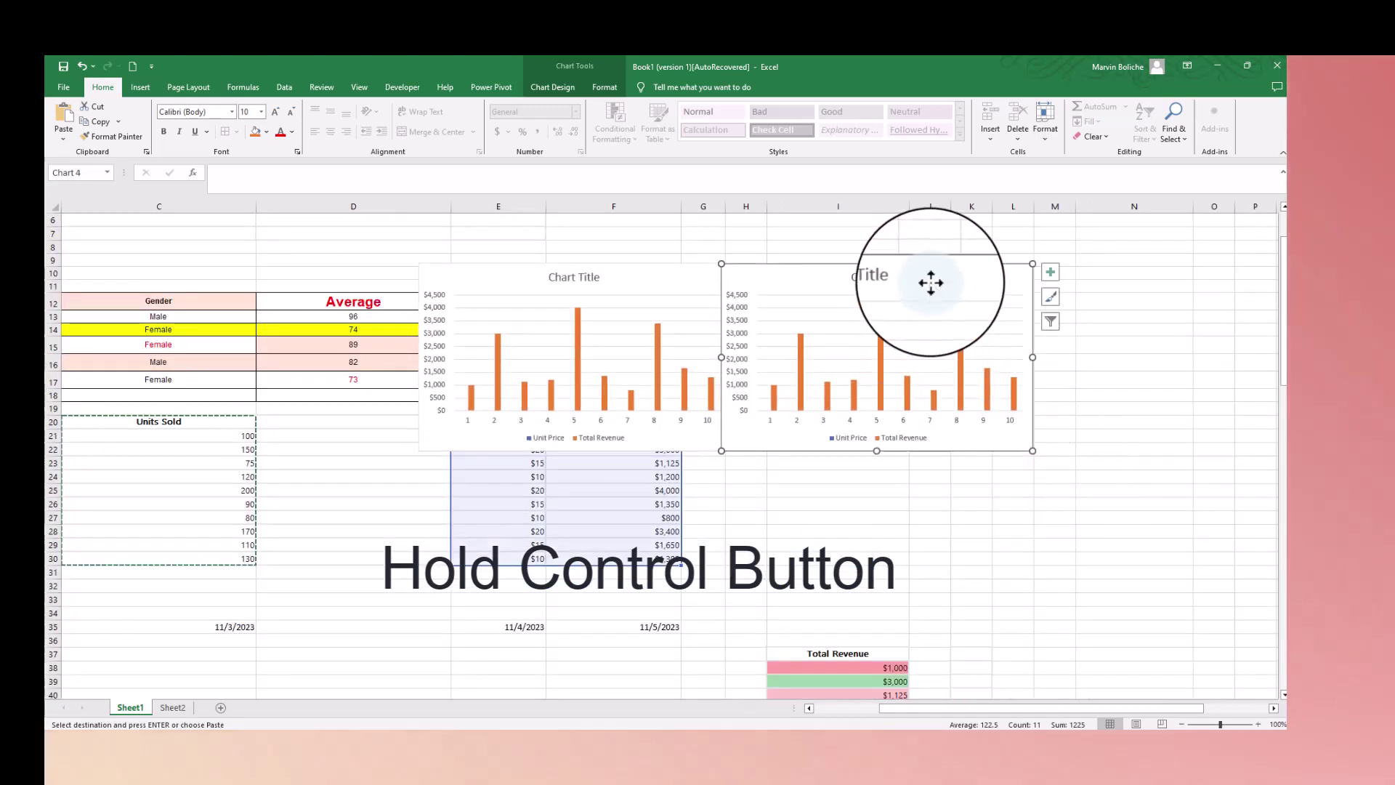
drag(931, 283, 966, 497)
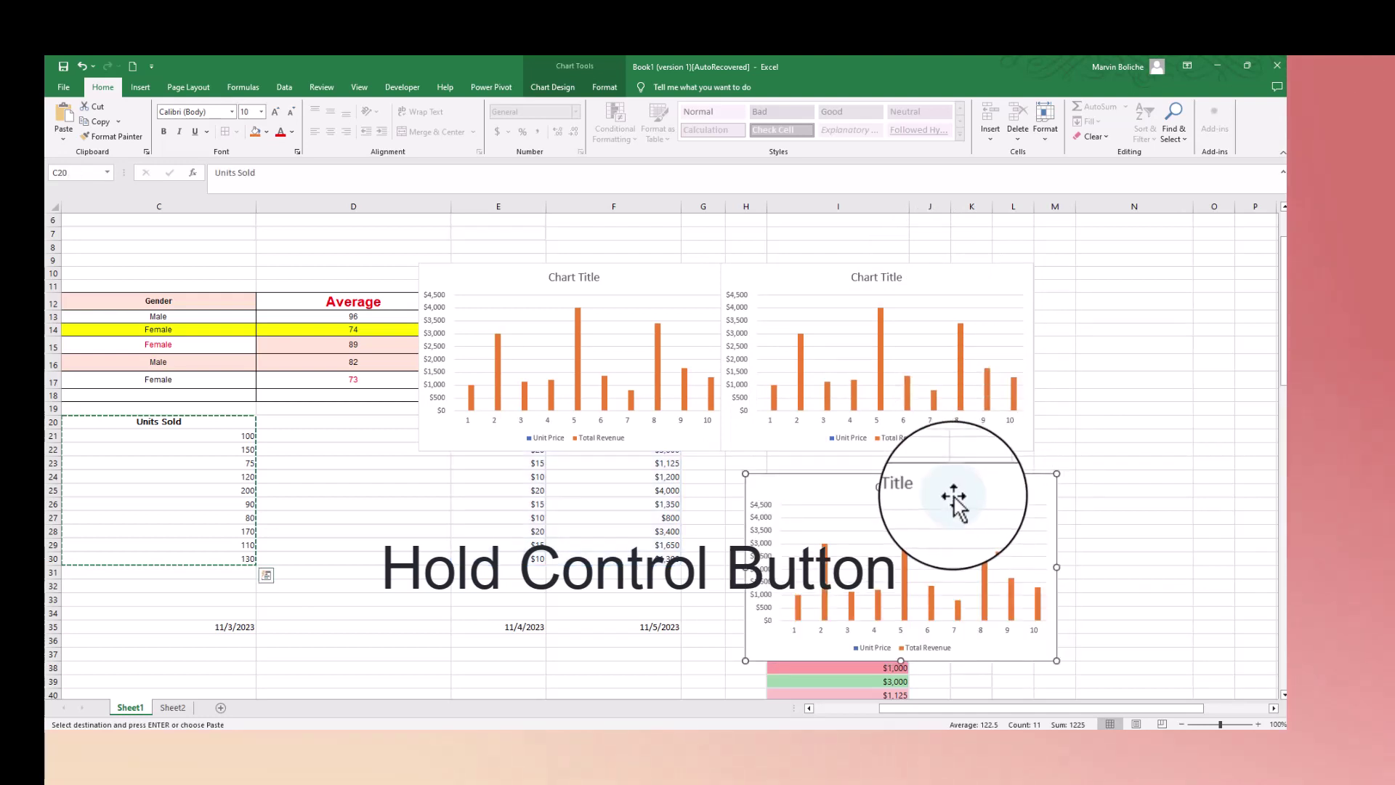
key(Delete)
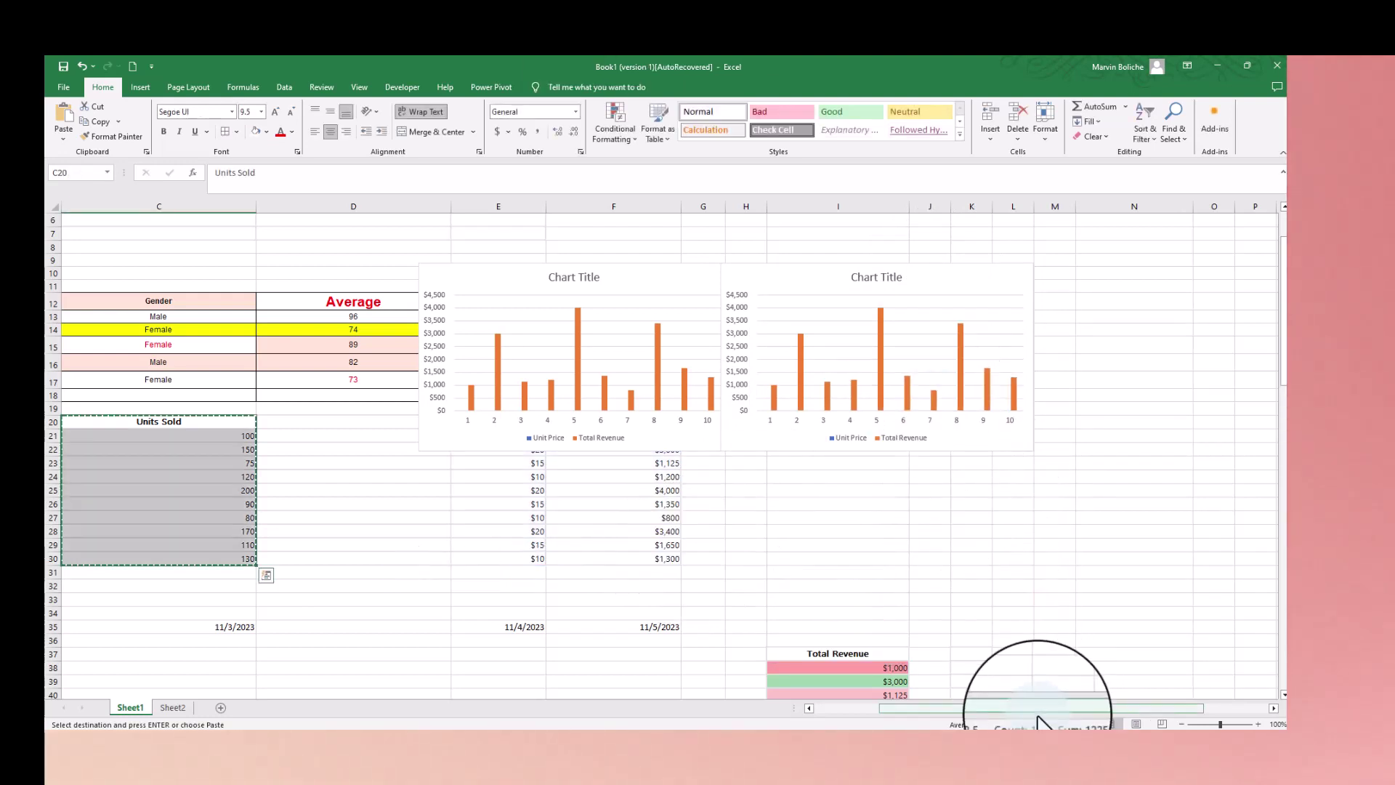
Step: Paste the copied Units Sold data from C20:C30 into the original chart as an additional series
drag(989, 708, 955, 705)
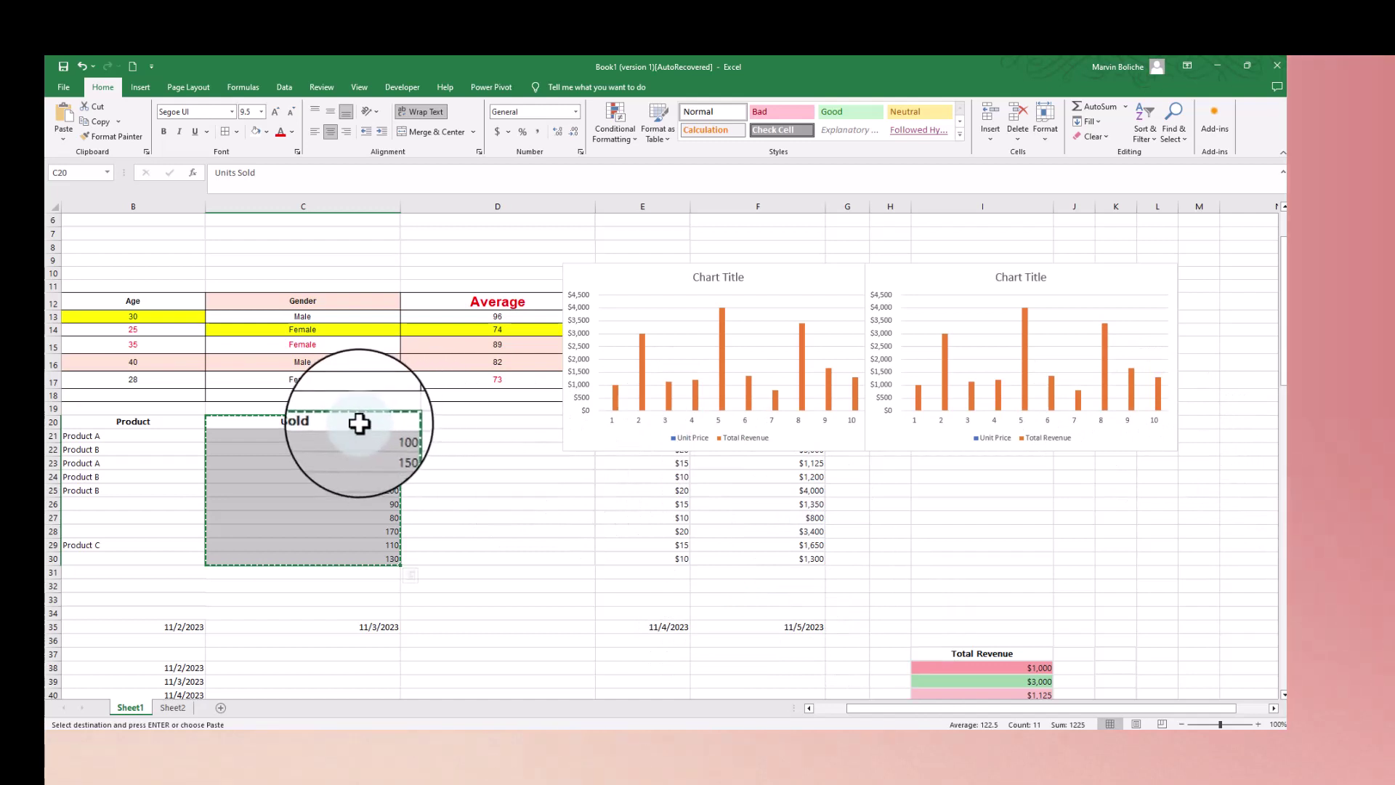
drag(358, 423, 377, 560)
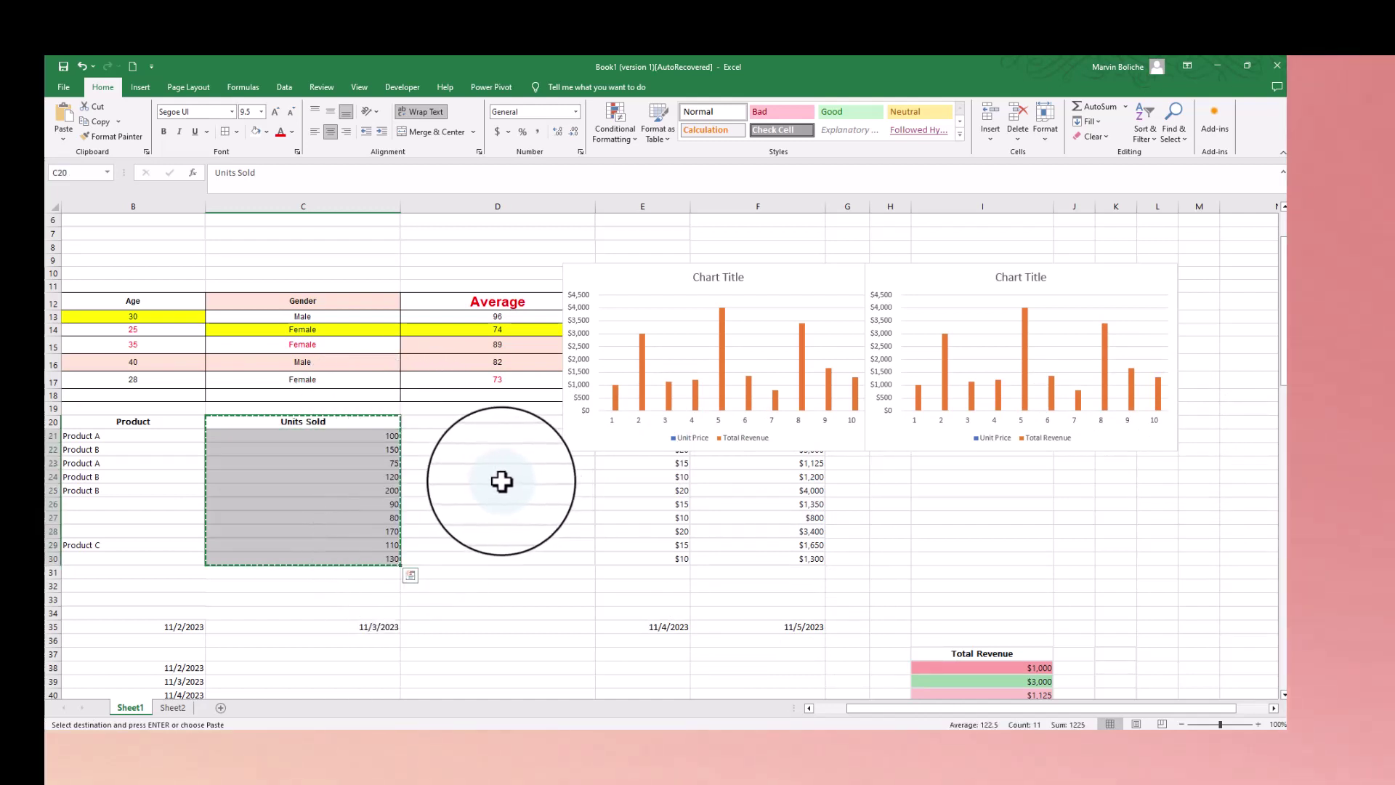
click(747, 276)
key(ctrl+v)
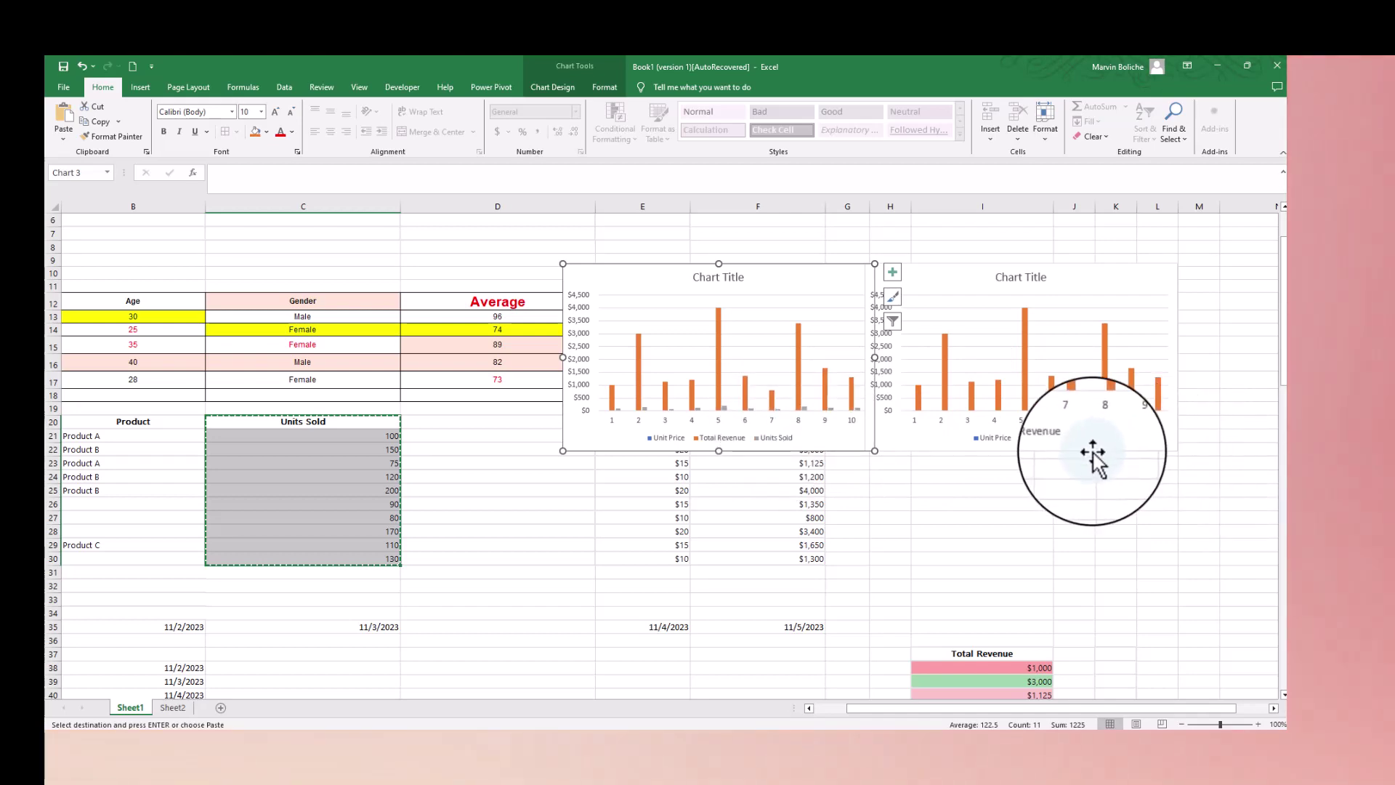
click(945, 503)
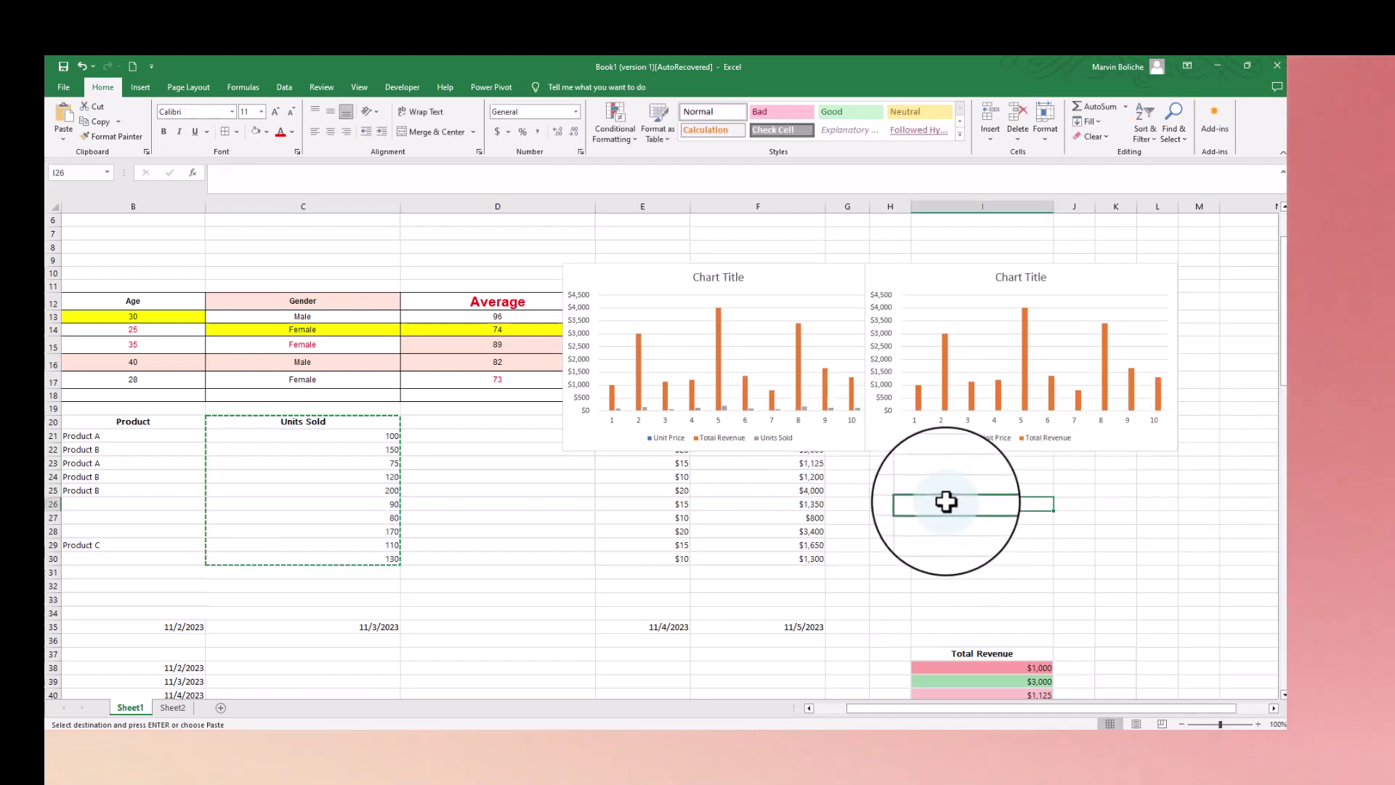
Step: Copy the Total Revenue range I37:I47 to L37:L47 as values only
scroll(771, 520, down, 3)
scroll(781, 524, down, 2)
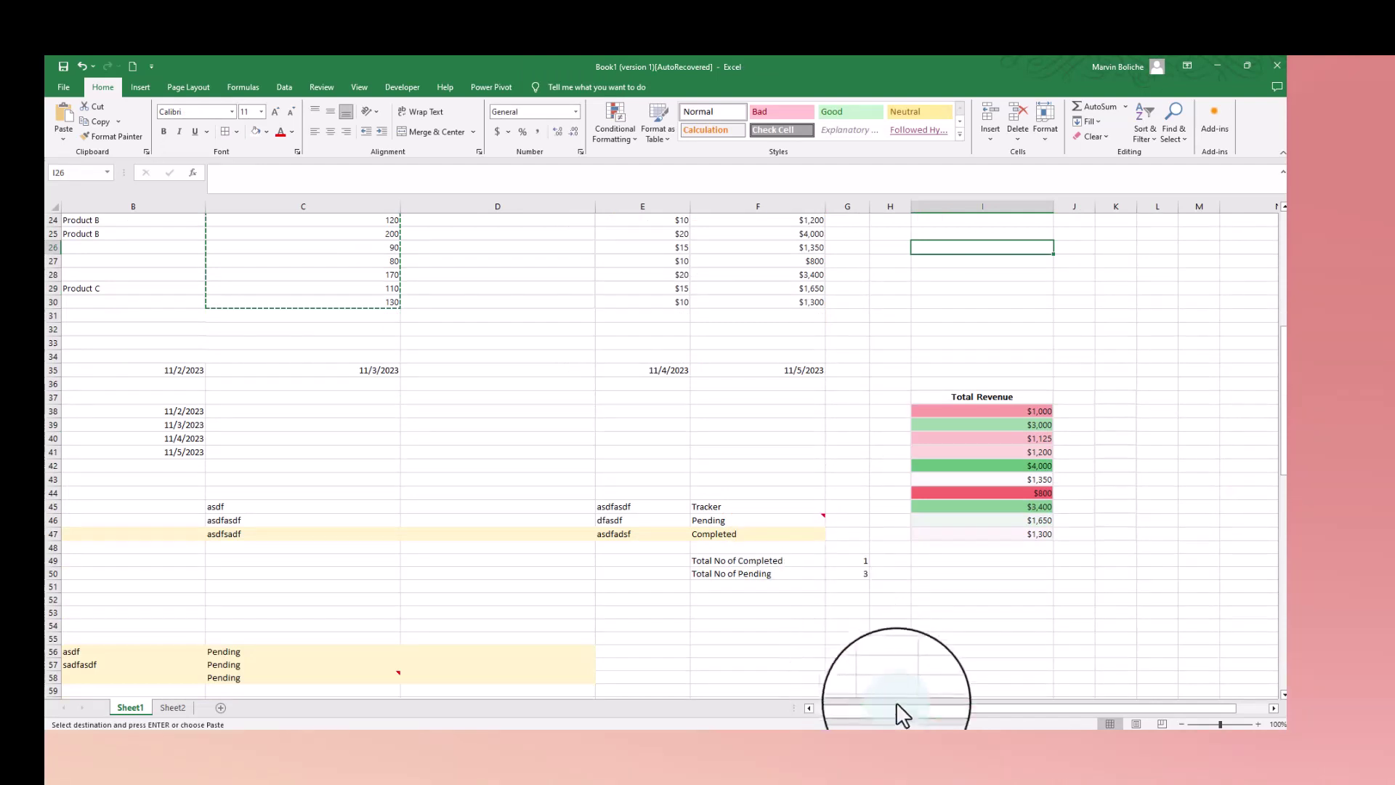
drag(898, 711, 998, 716)
click(868, 398)
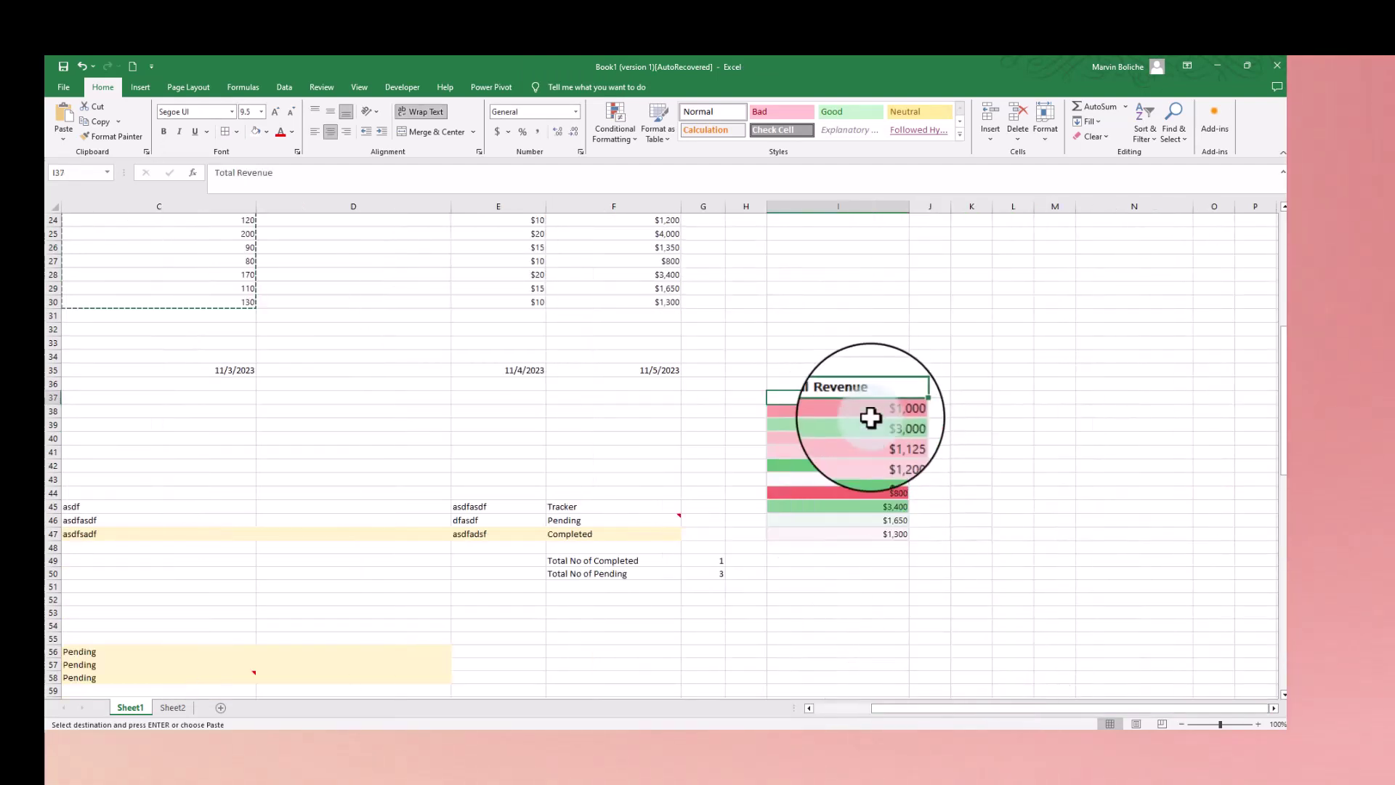
drag(894, 554, 882, 534)
key(ctrl+c)
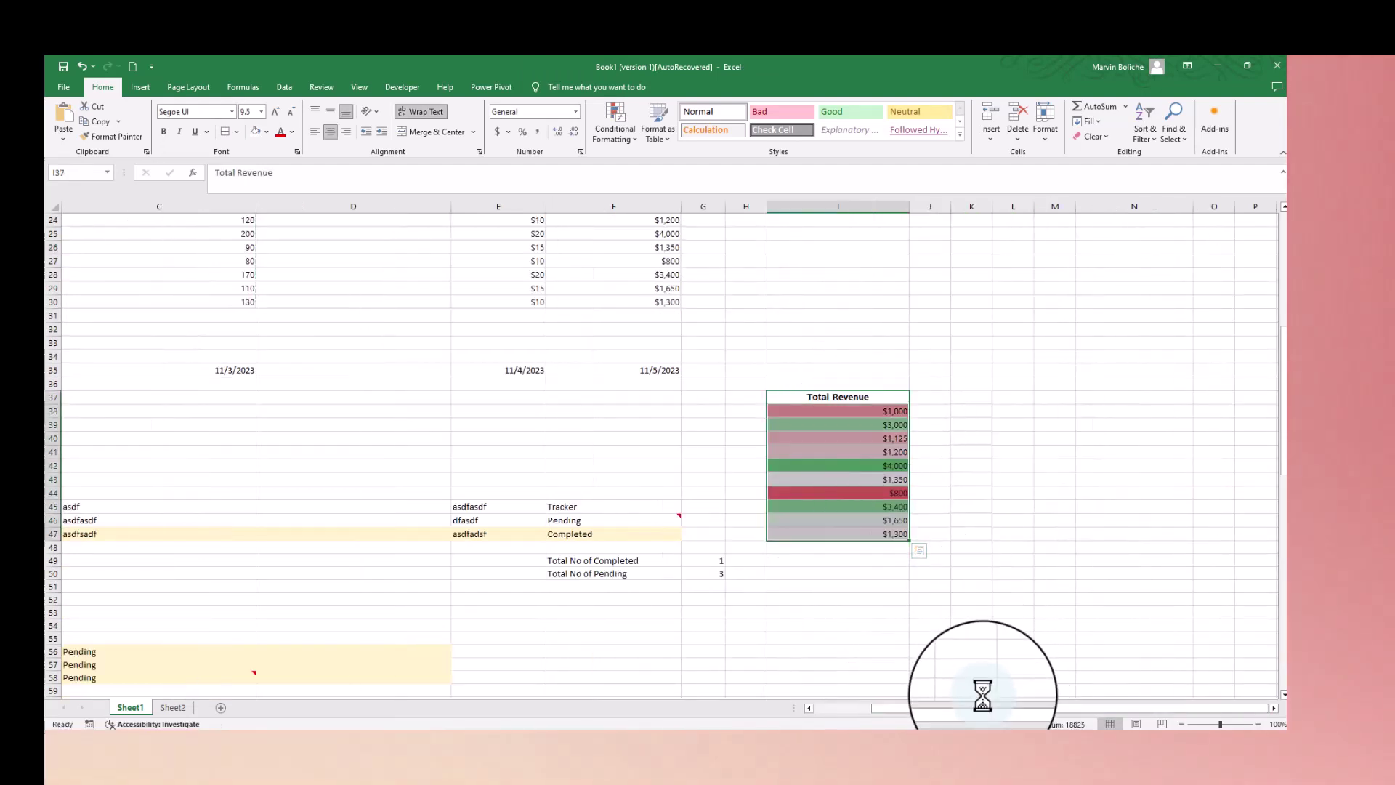
click(1010, 451)
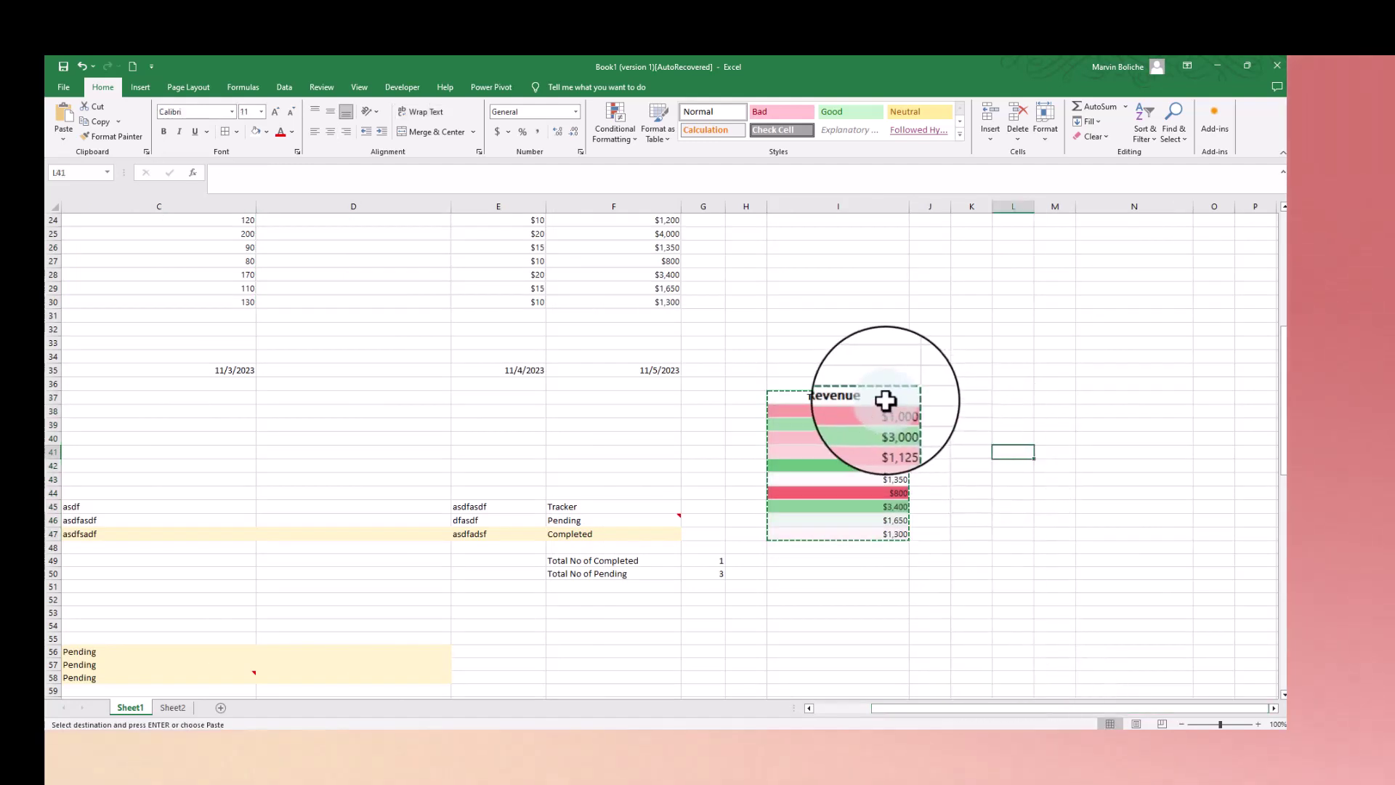
click(887, 399)
drag(877, 545, 874, 534)
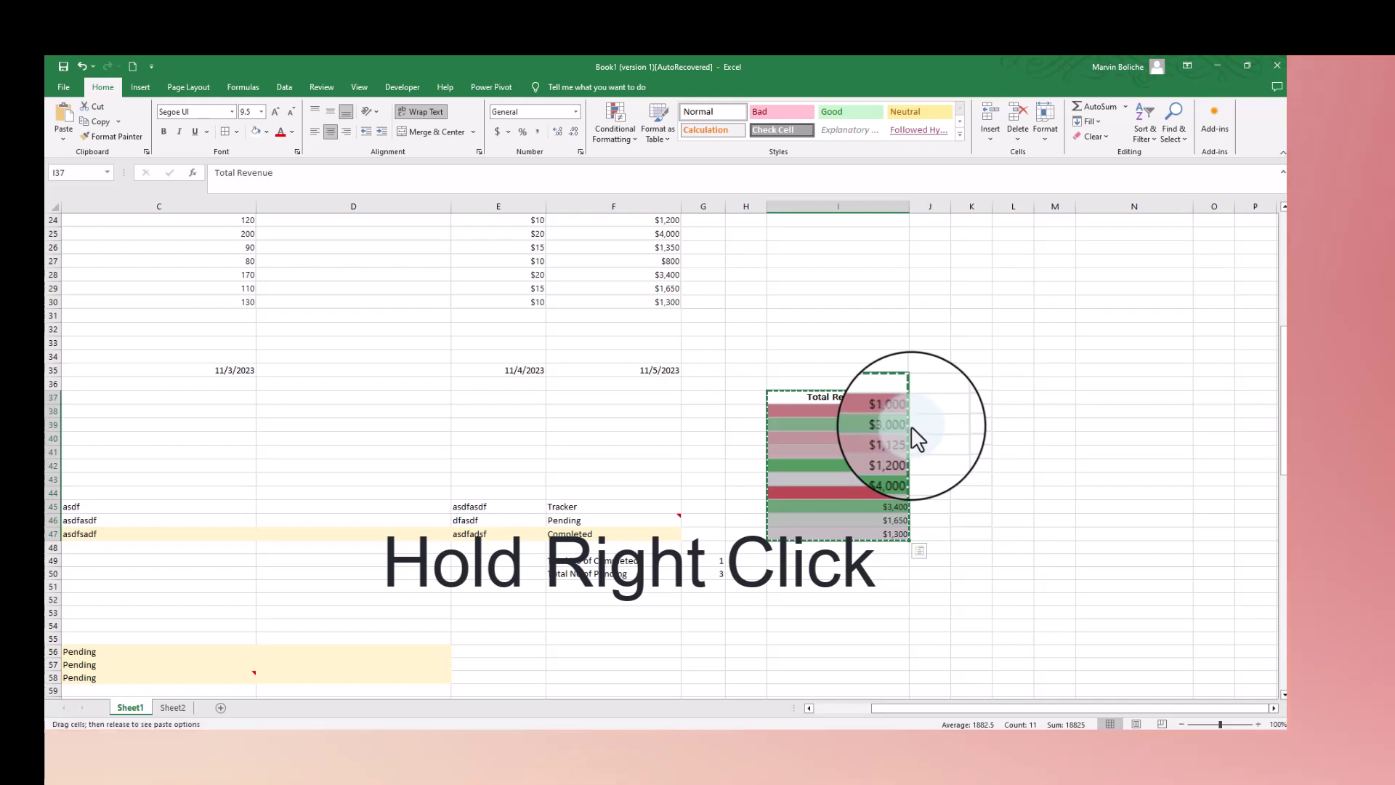
drag(918, 427, 1021, 420)
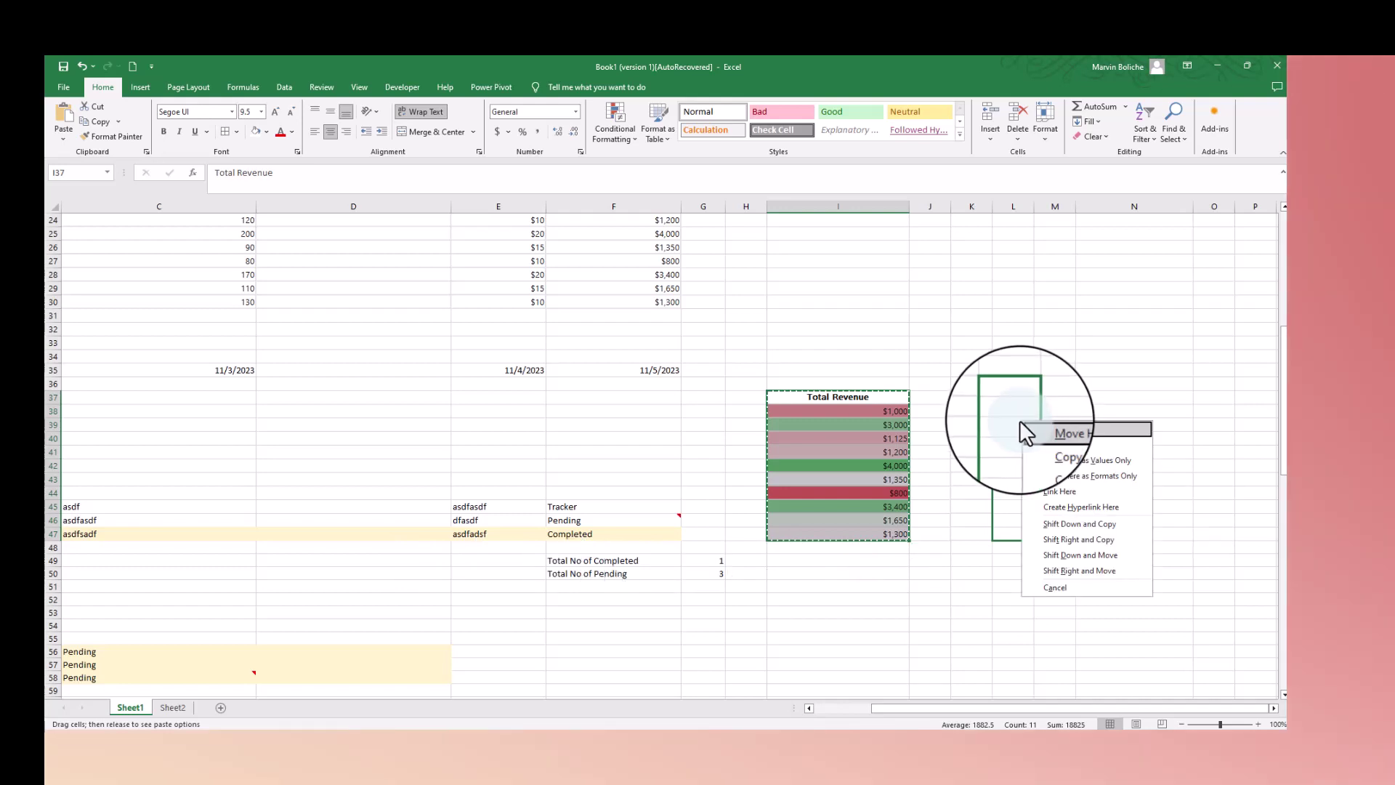
click(1065, 462)
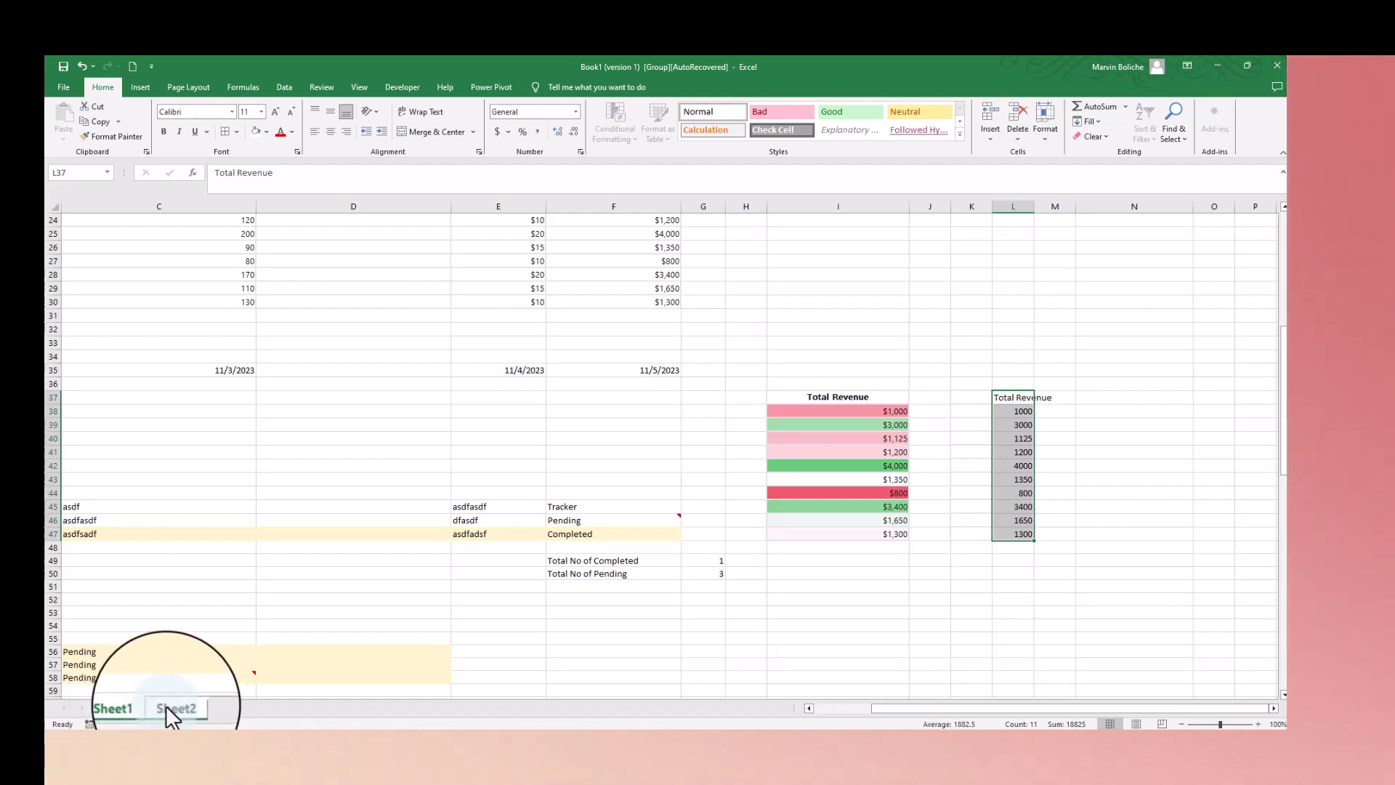
Step: Duplicate the grouped sheets Sheet1 and Sheet2 within the workbook
drag(188, 702, 240, 708)
ctrl+click(264, 709)
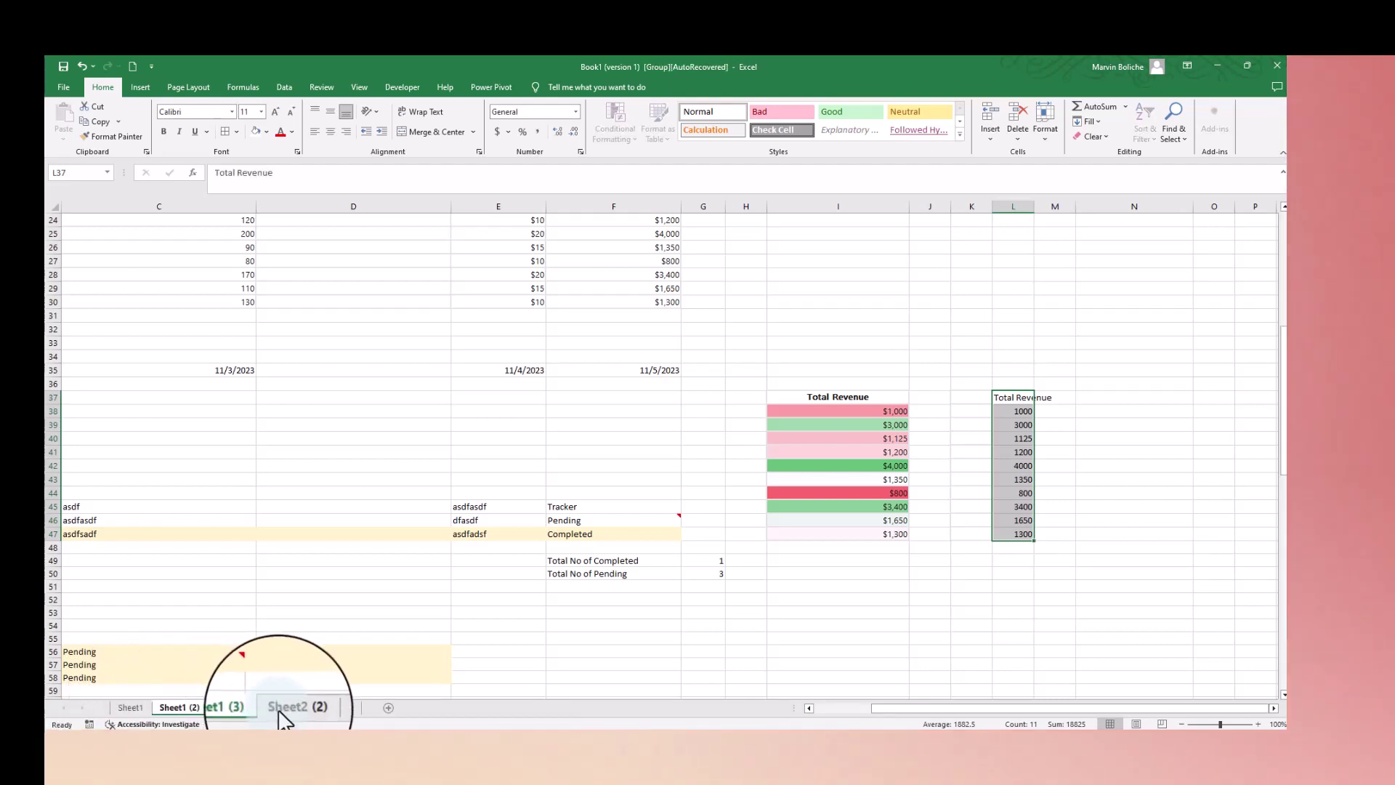
Step: Delete the duplicated sheets Sheet1 (2), Sheet1 (3) and Sheet2 (2), and return to Sheet1
ctrl+click(301, 706)
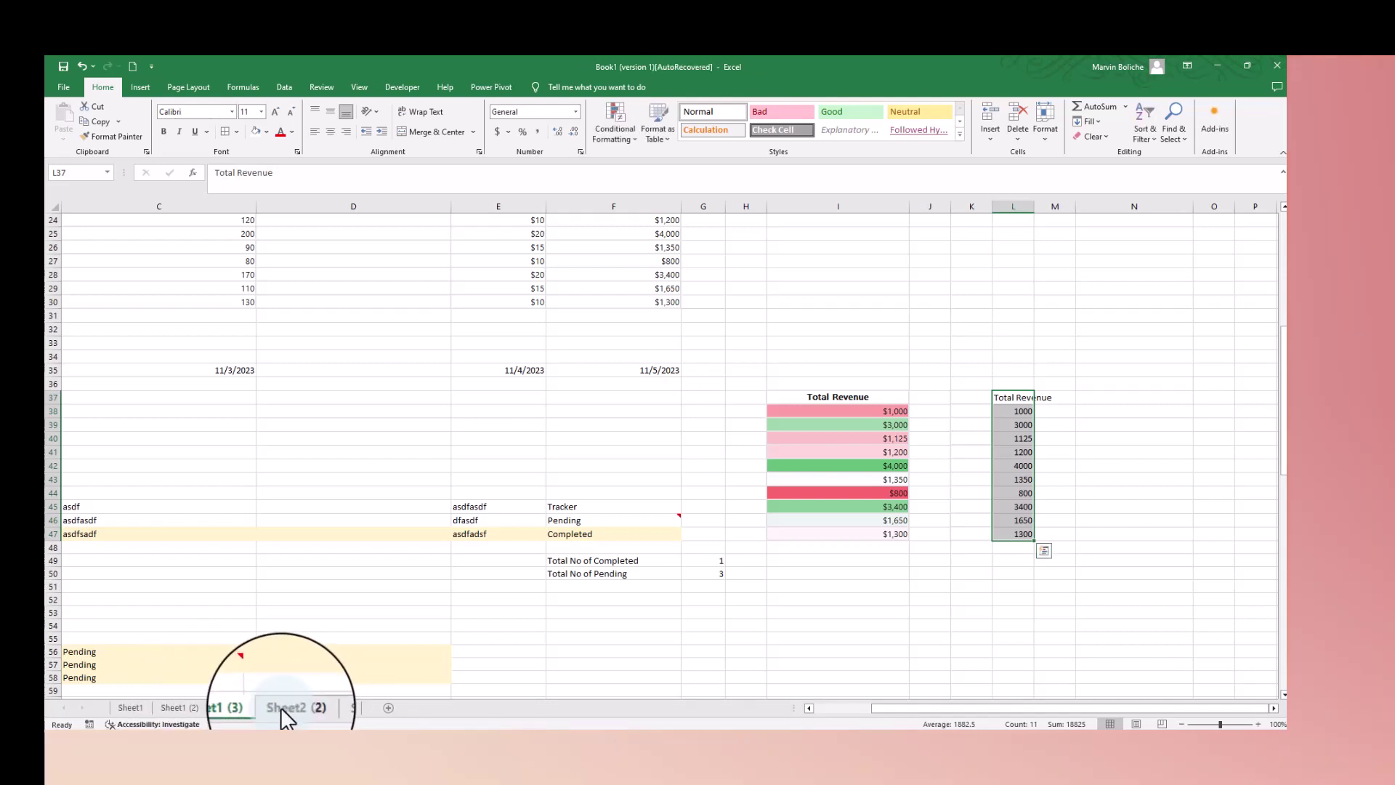
ctrl+click(284, 706)
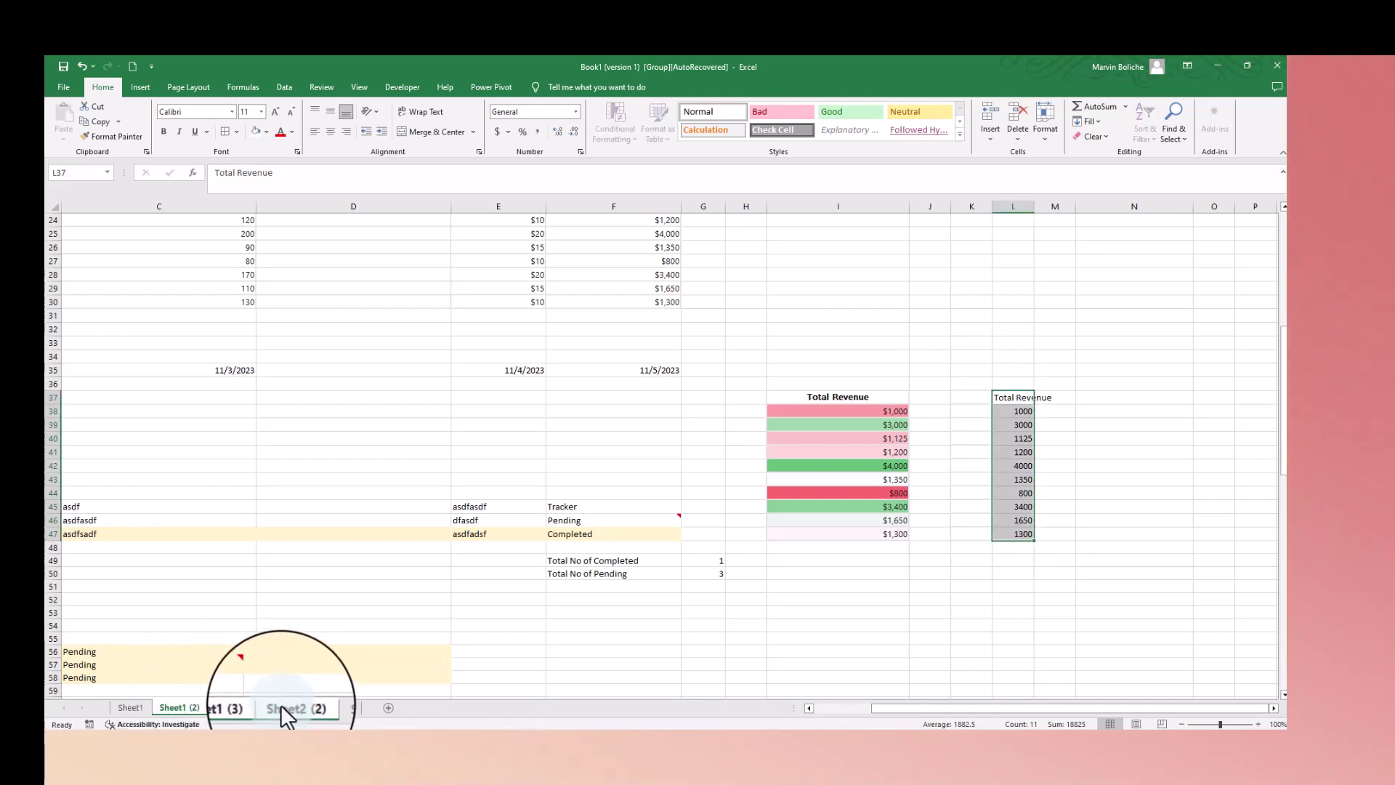
key(ctrl+c)
right_click(282, 707)
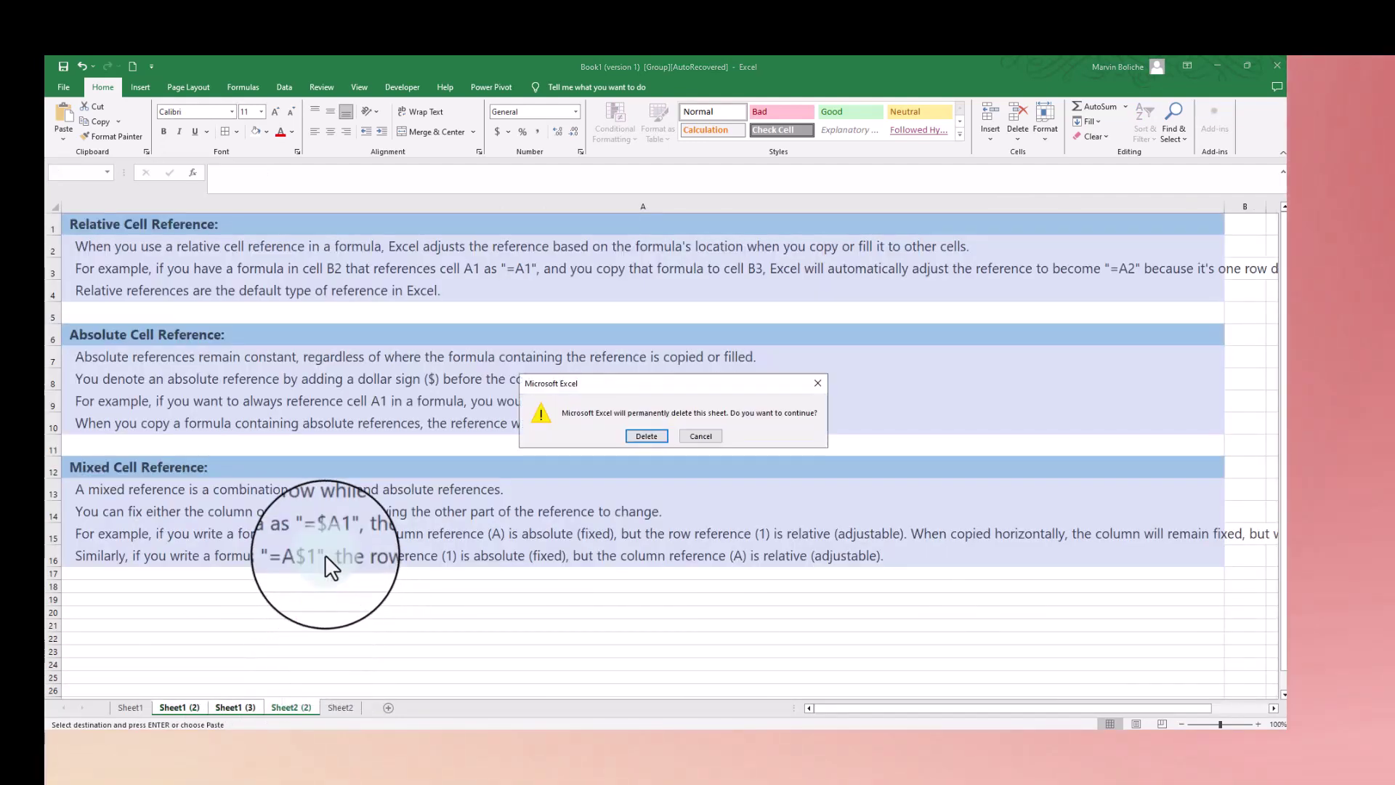
click(308, 553)
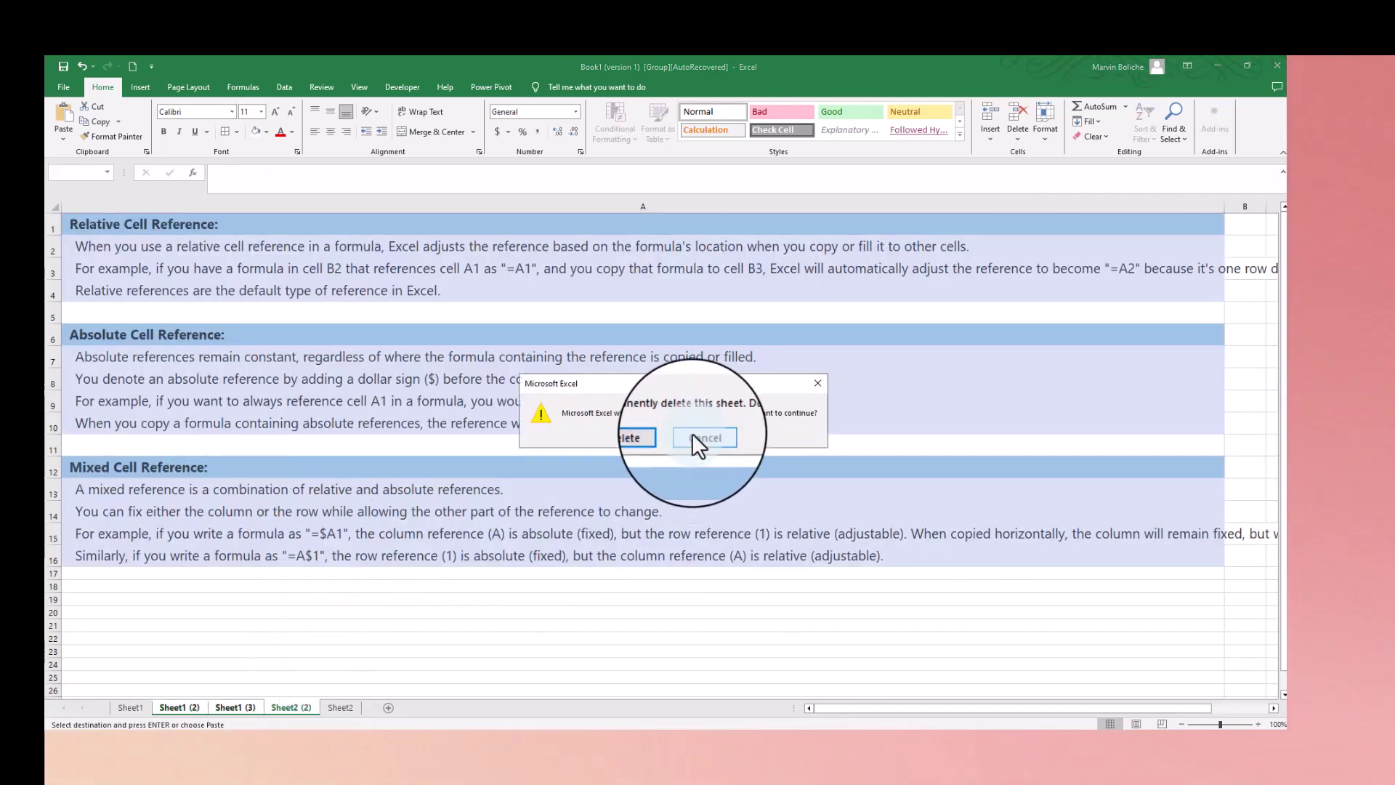
click(639, 436)
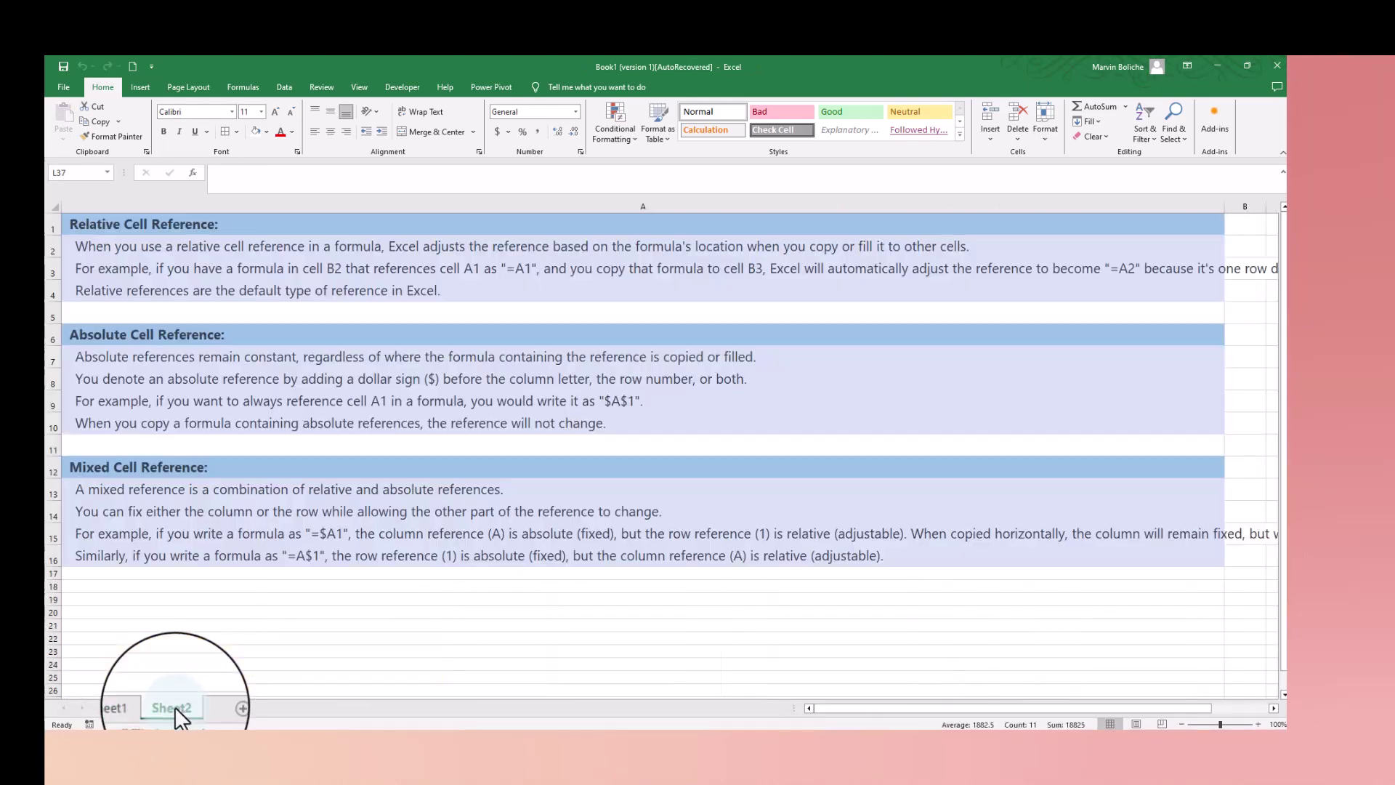
click(125, 707)
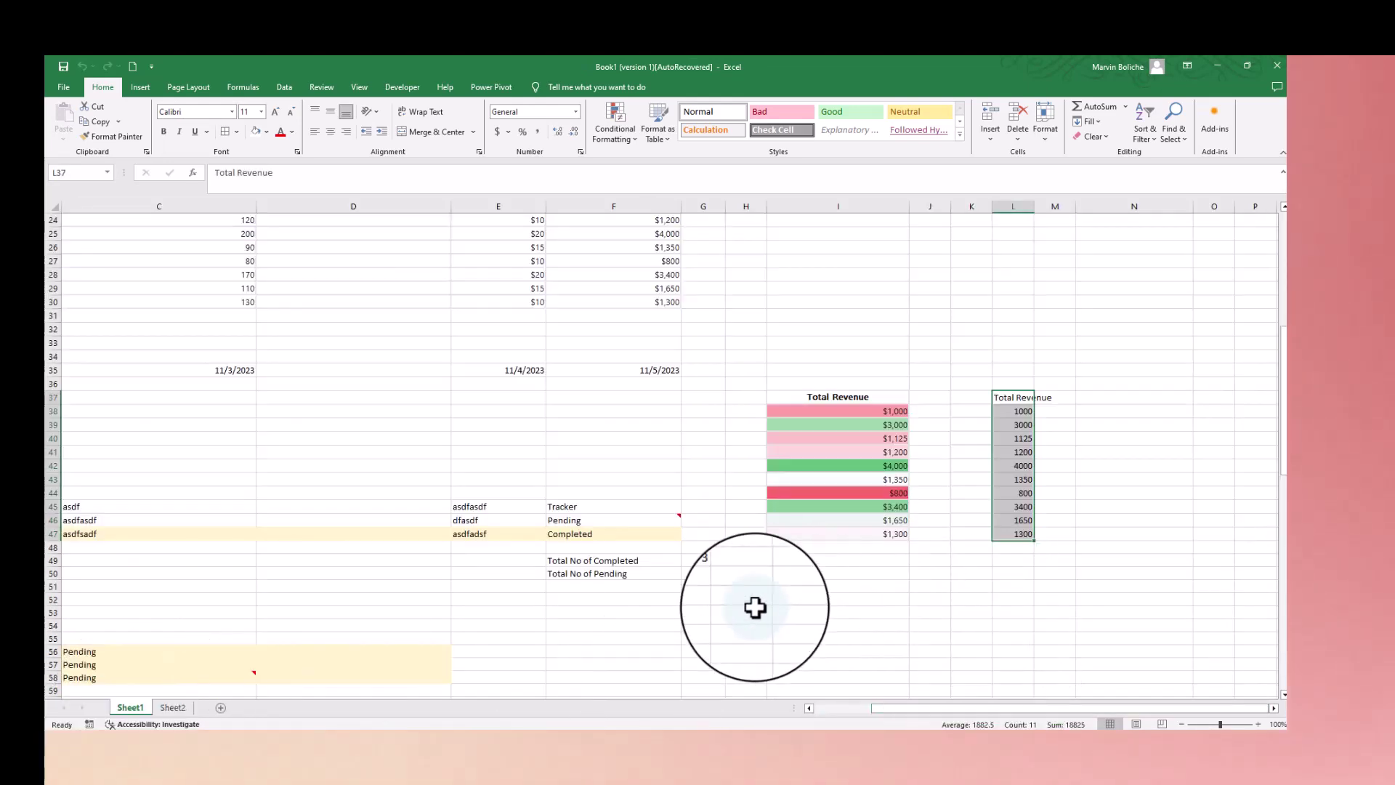
Step: Copy the Occupation list with its dates in E62:F67 and display the collected clipboard items
drag(905, 708, 974, 718)
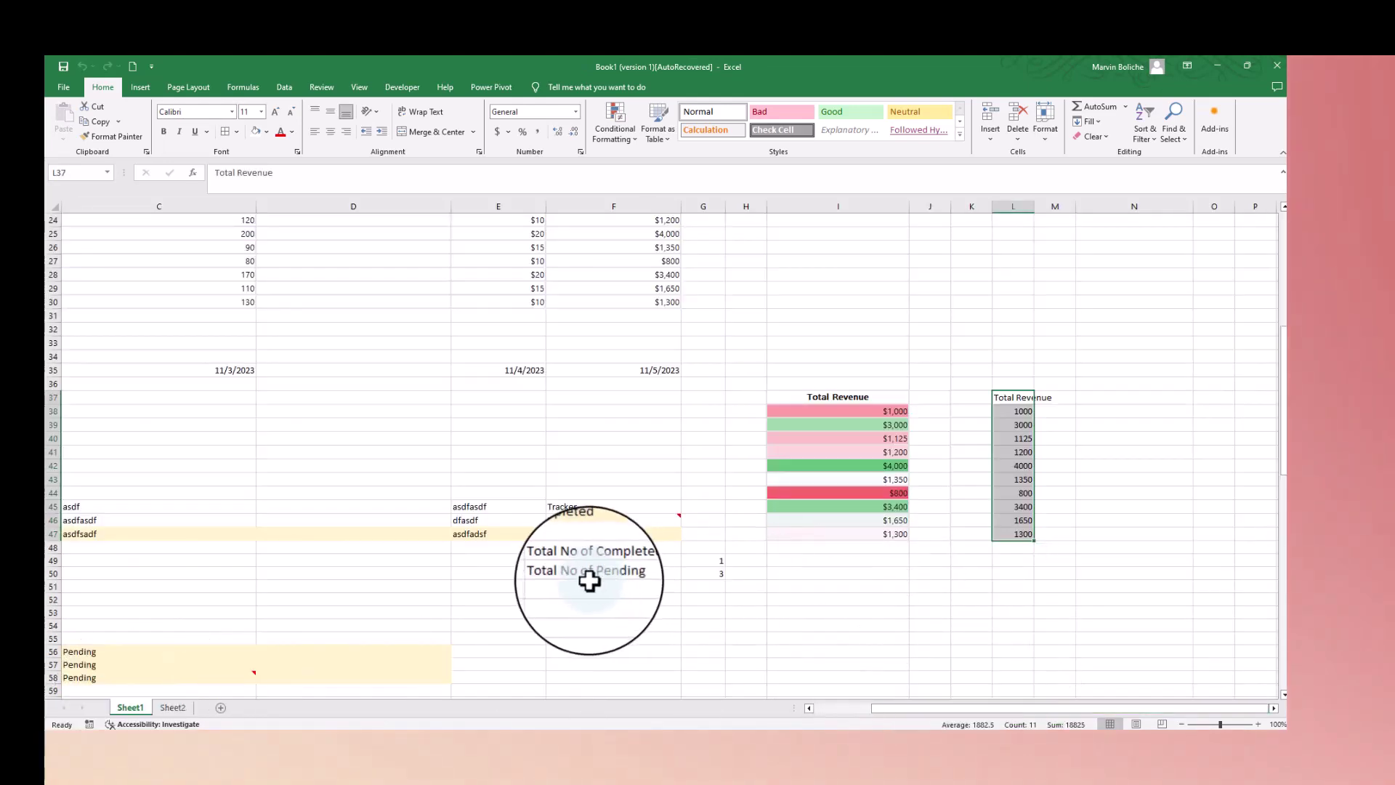
scroll(588, 595, down, 5)
scroll(588, 595, down, 3)
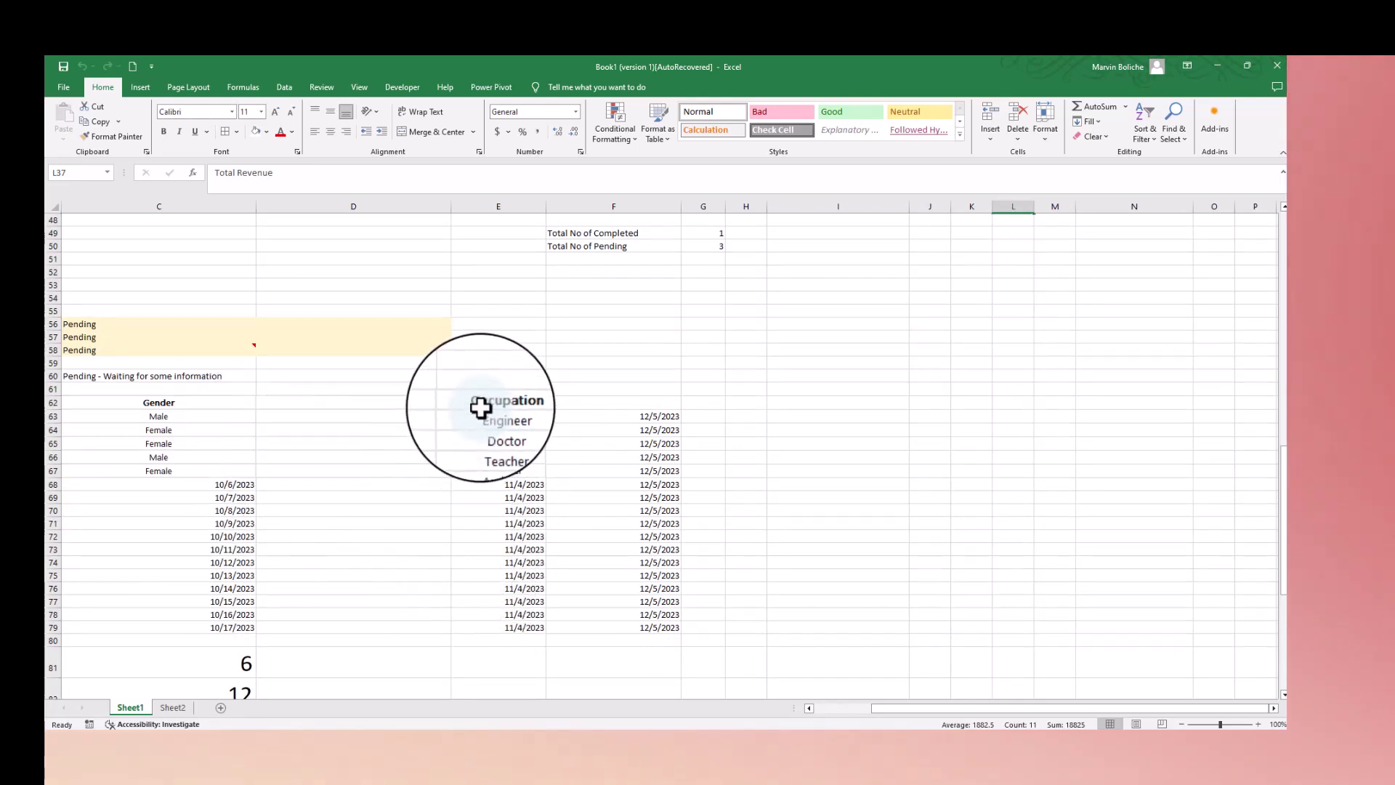
drag(481, 407, 673, 490)
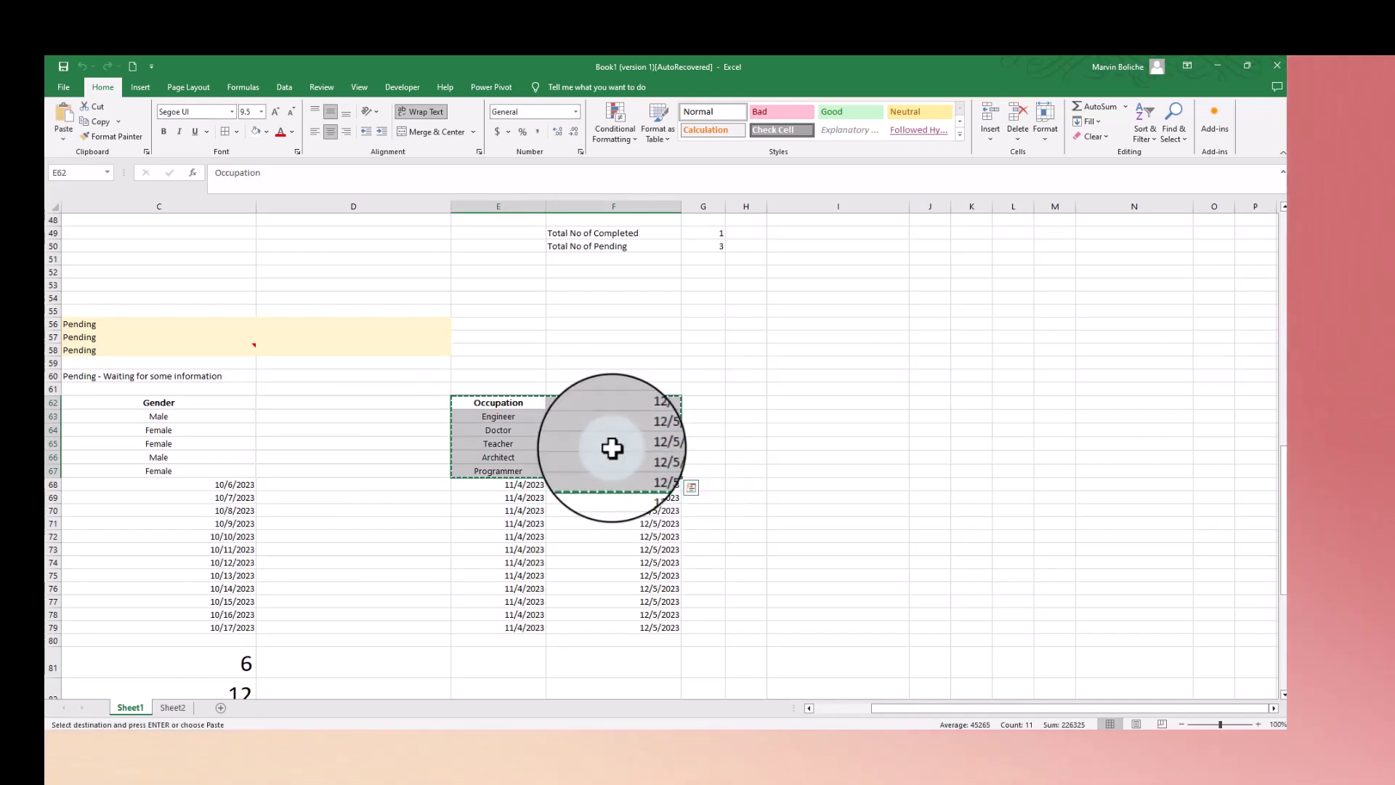
click(147, 152)
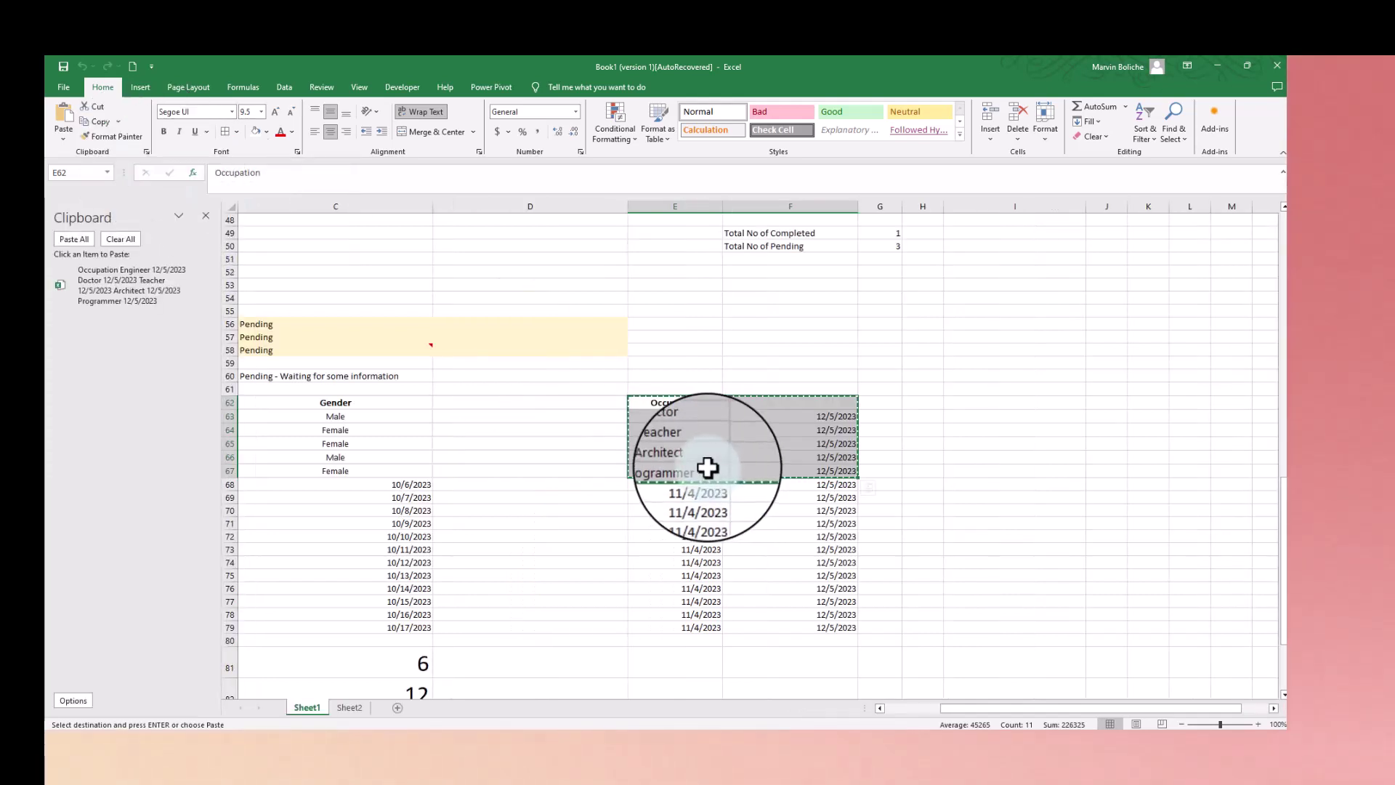
Step: Paste the copied Occupation list and its dates at cell I62
click(146, 304)
click(981, 406)
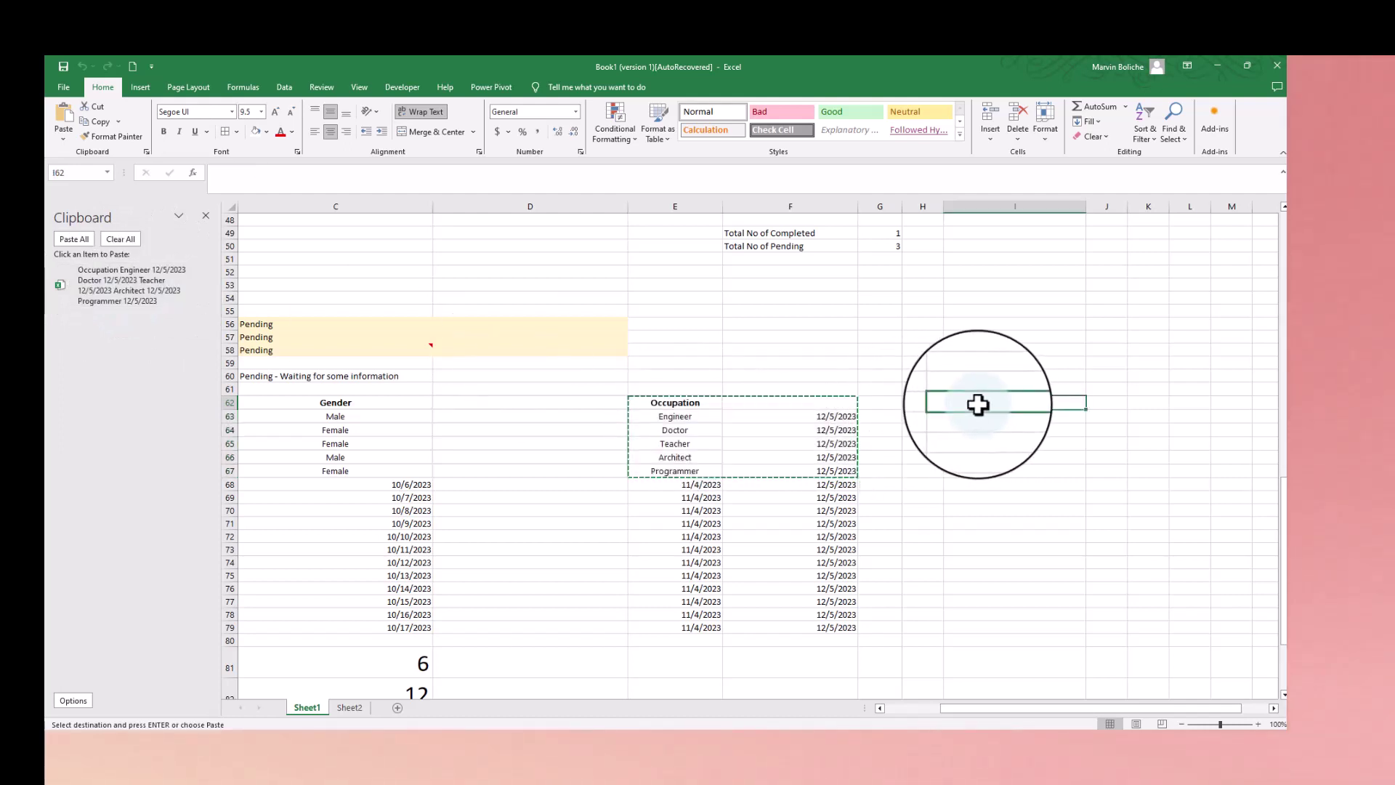
key(ctrl+v)
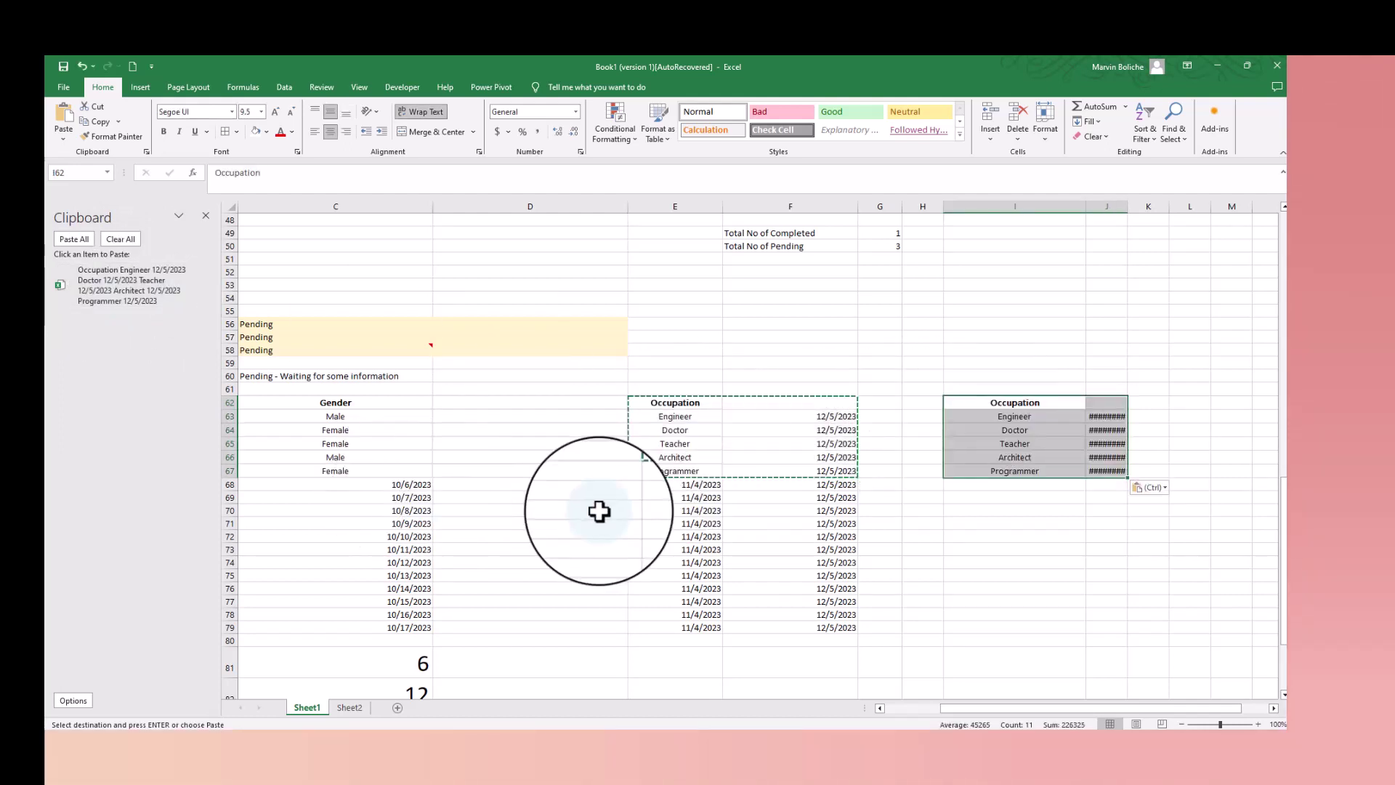
Step: Copy the two columns of dates in E68:F79 to add them to the collected clipboard items
click(675, 485)
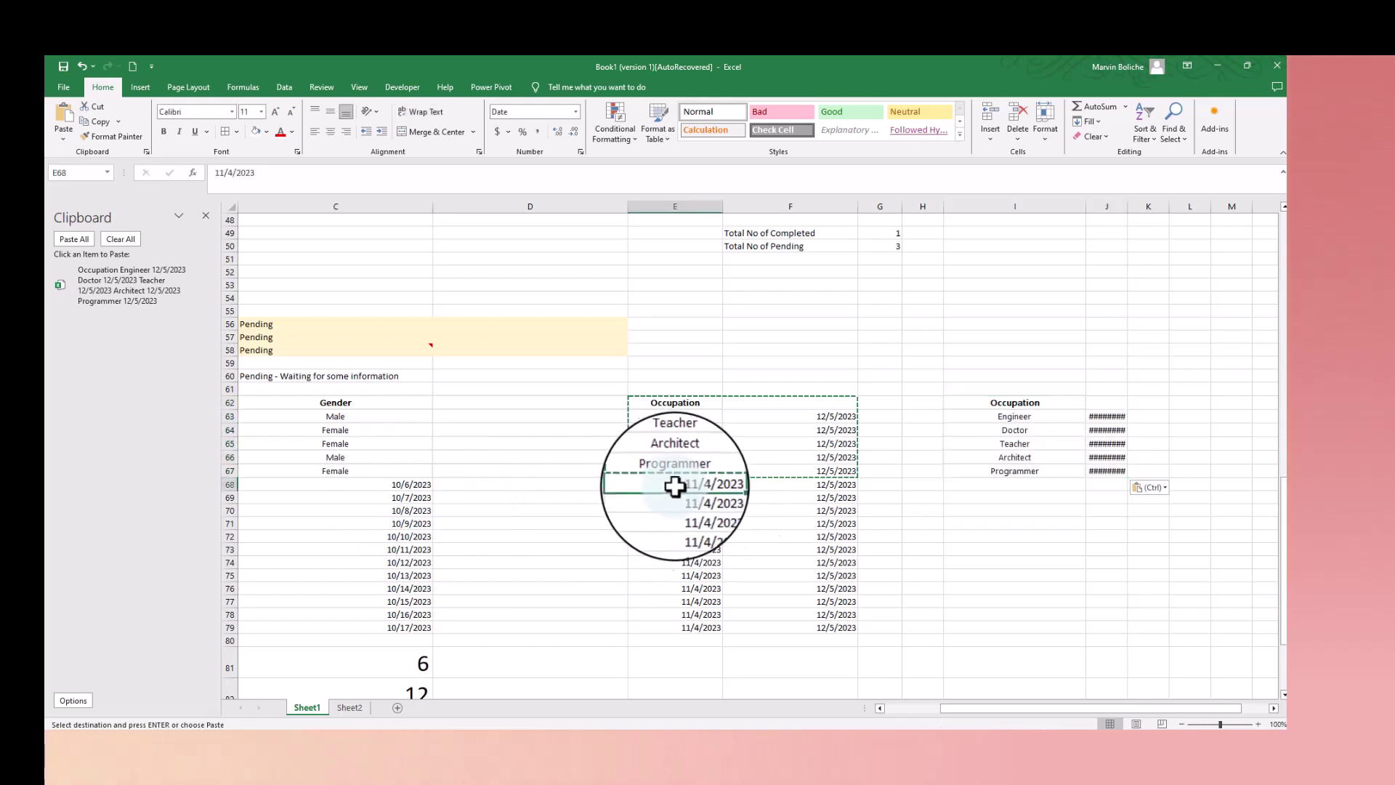
shift+click(829, 627)
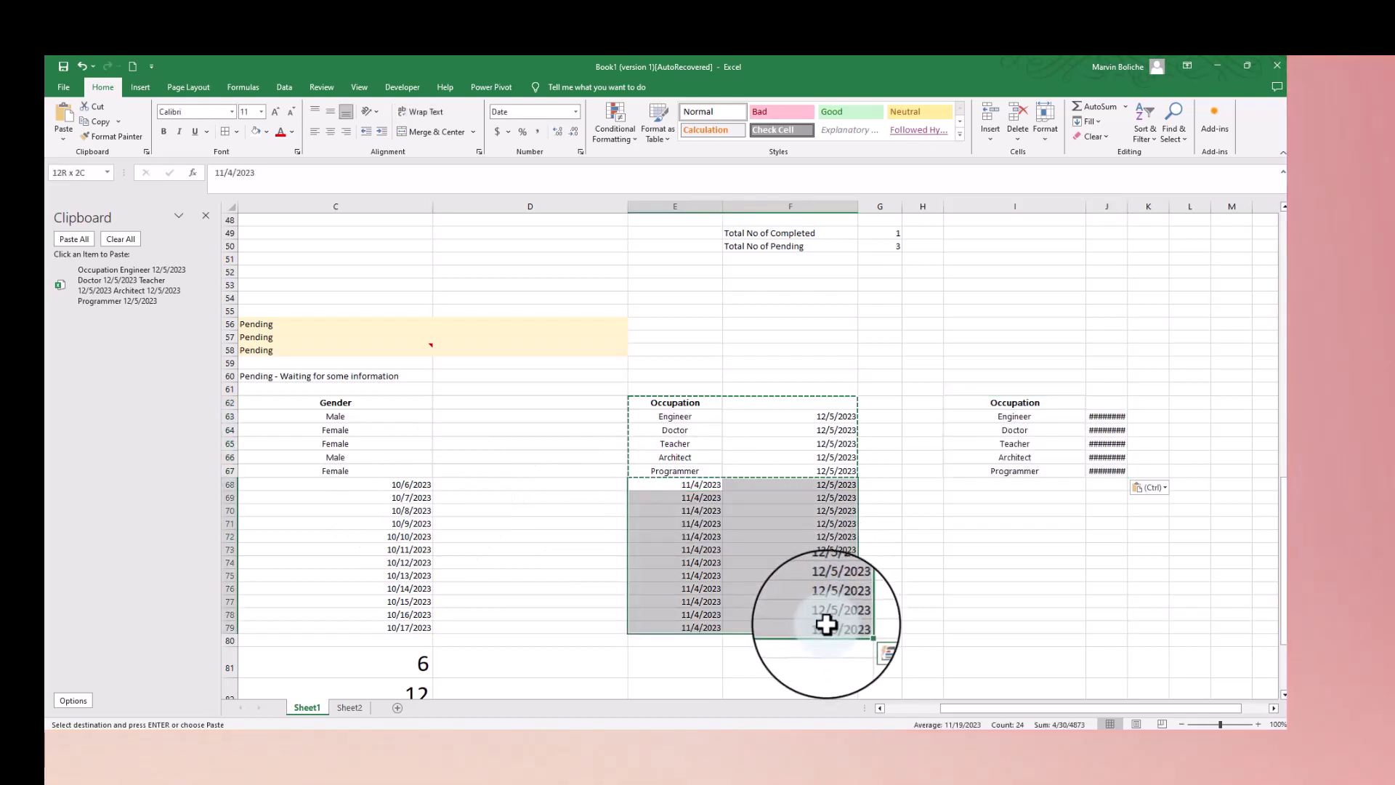
key(ctrl+c)
Step: Widen column J to fit its dates and paste the collected block of dates from E68:F79 at cell I69
click(996, 498)
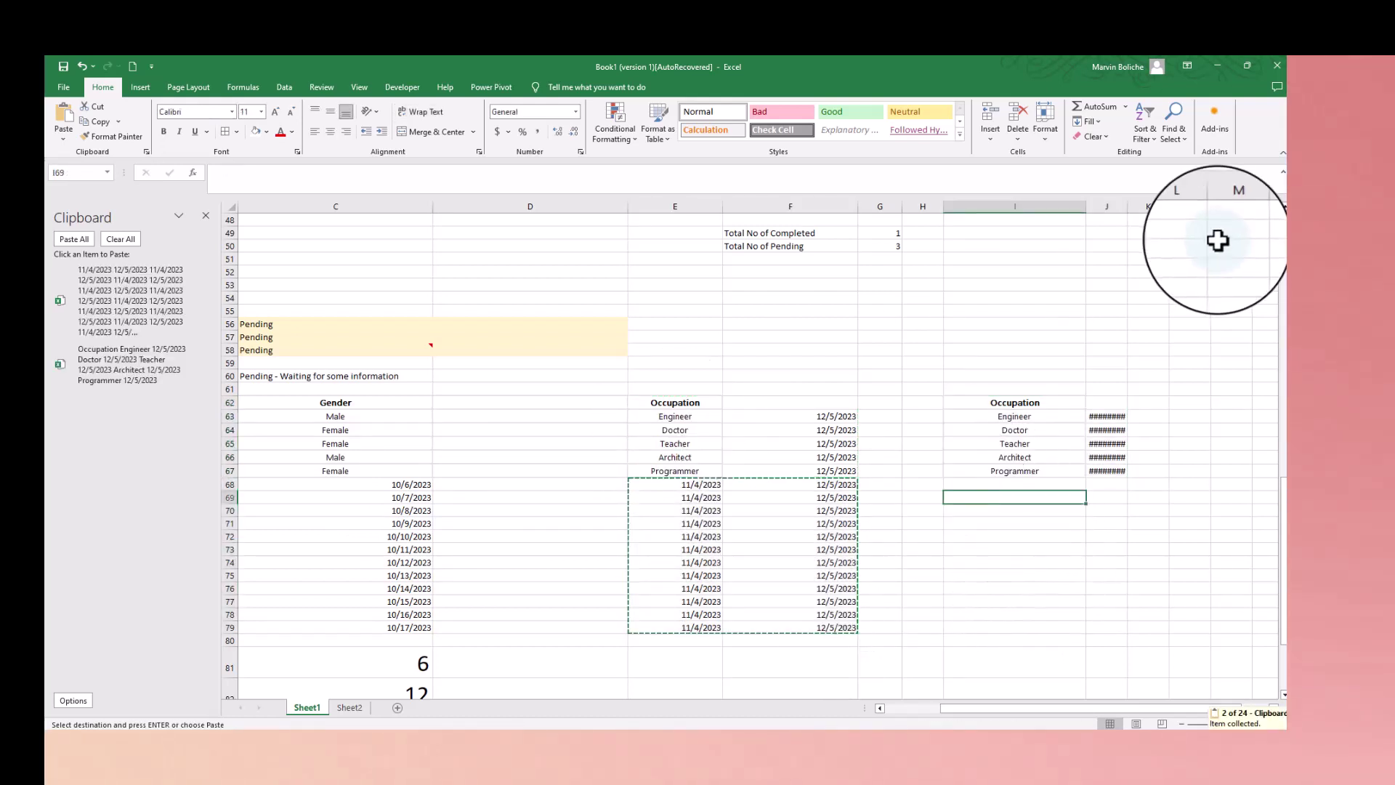
drag(1126, 208, 1235, 208)
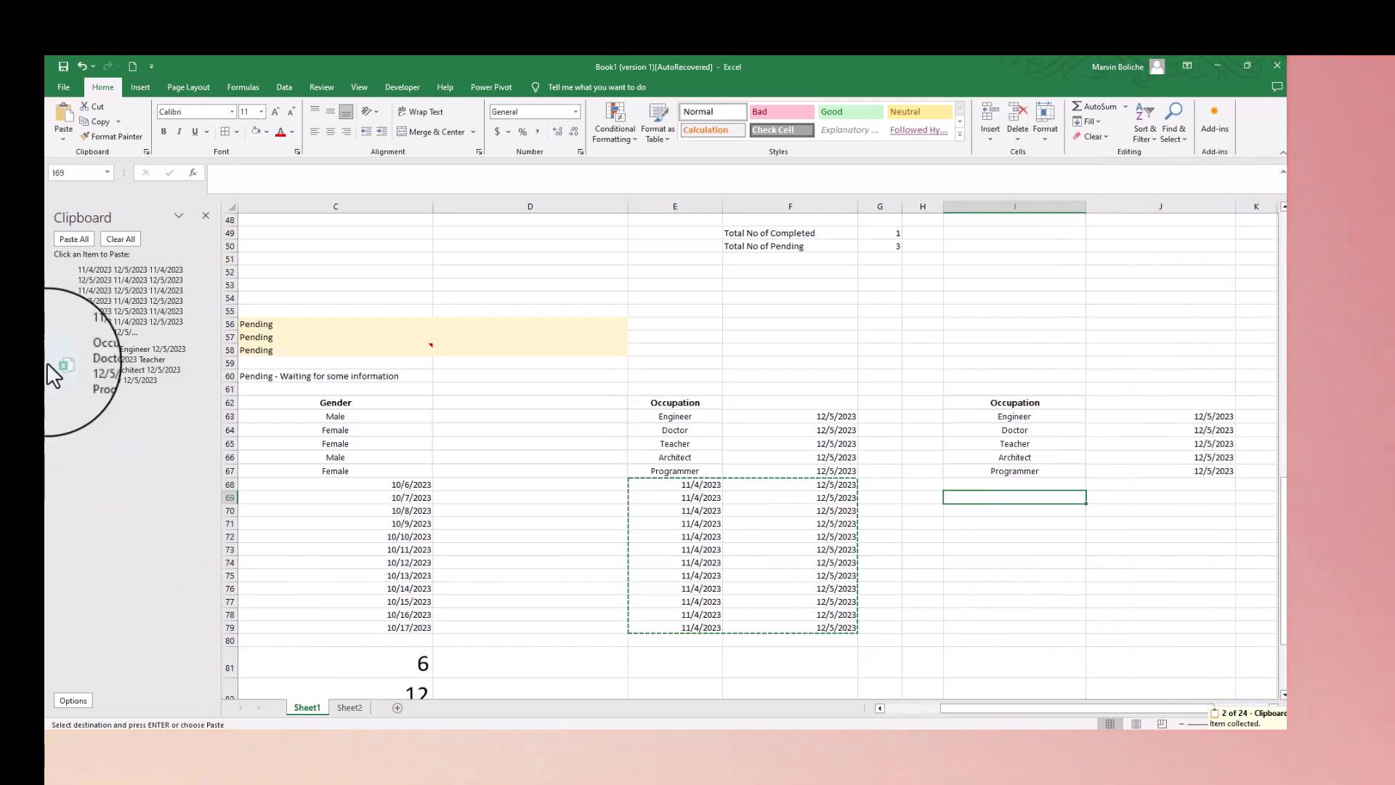
click(109, 300)
Step: Copy the Gender list with its dates in C62:C79 to the collected clipboard items
scroll(1039, 550, down, 3)
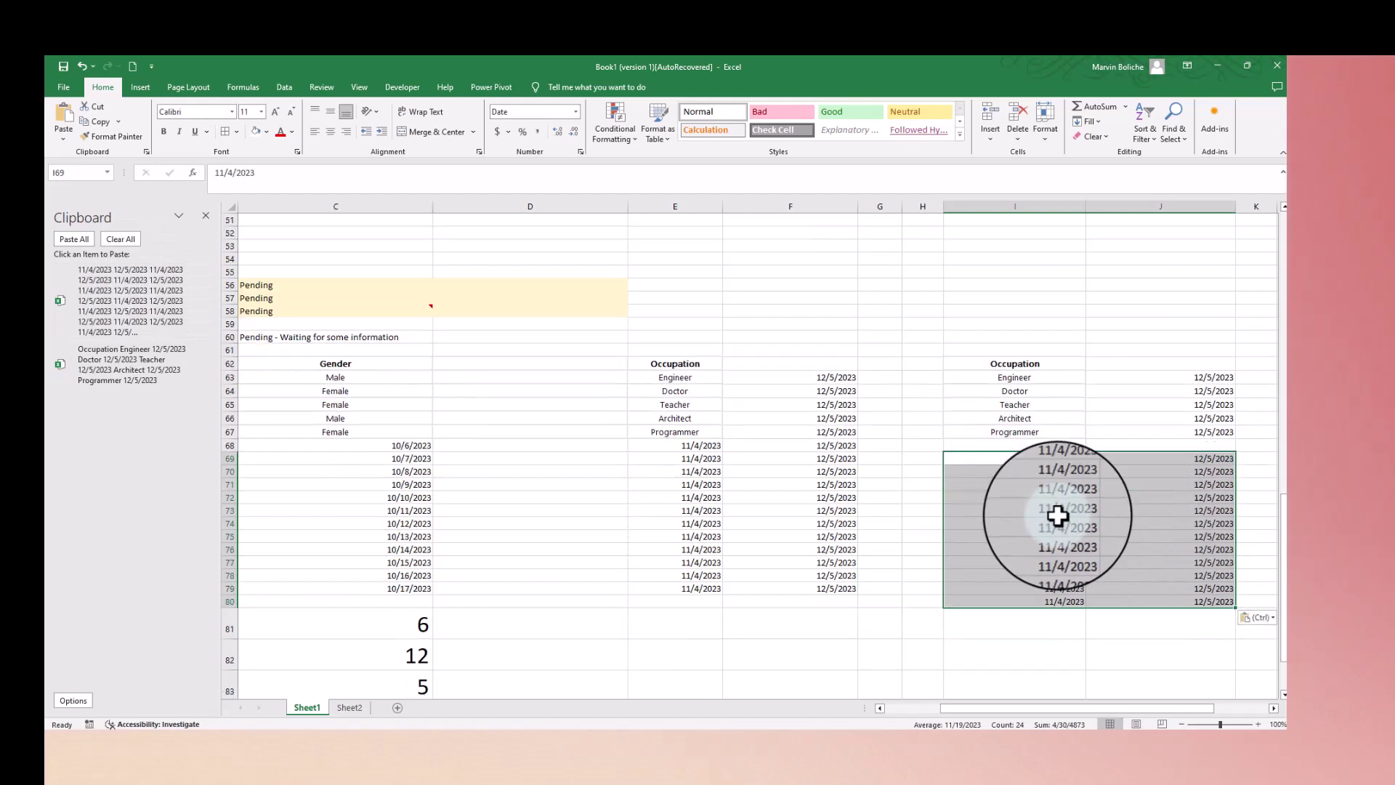
click(1030, 551)
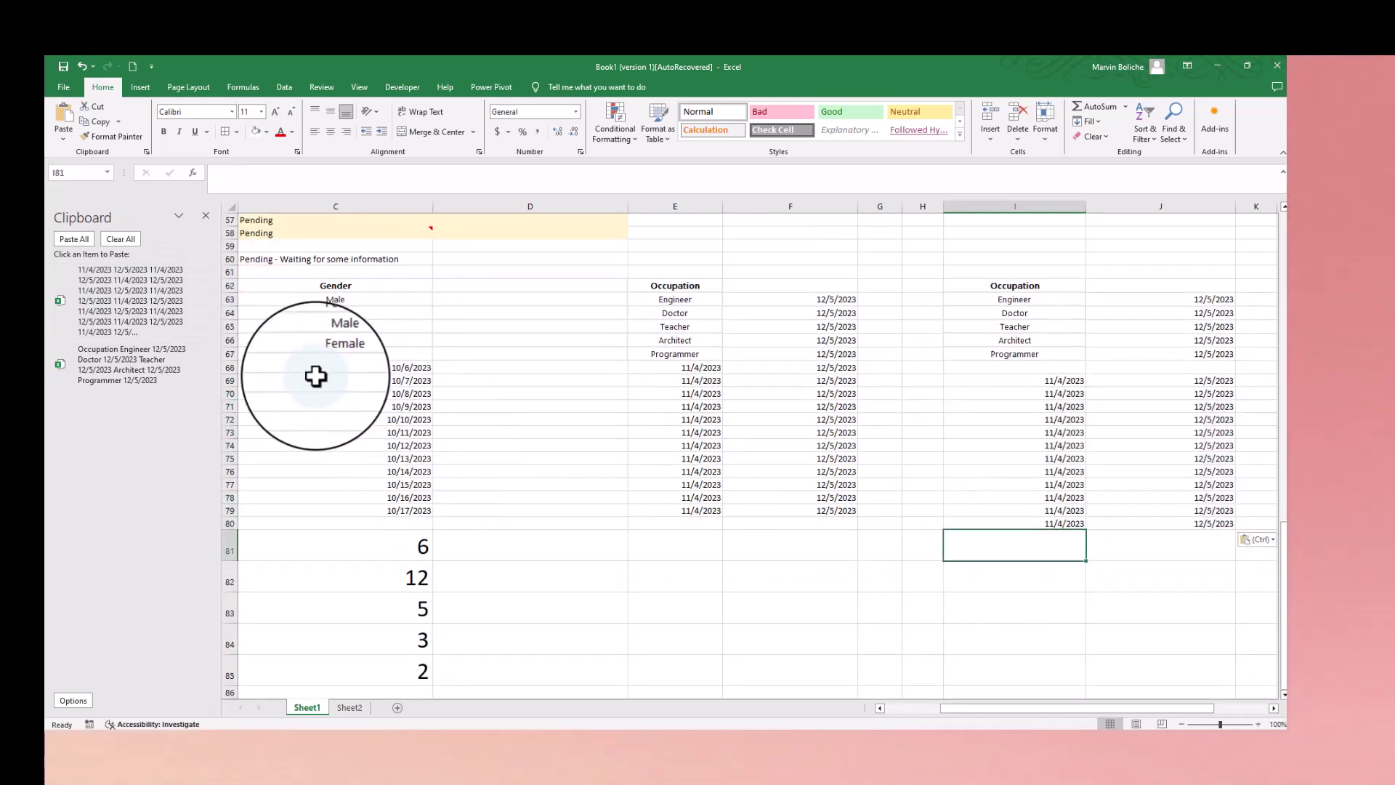
drag(350, 287, 367, 507)
key(ctrl+c)
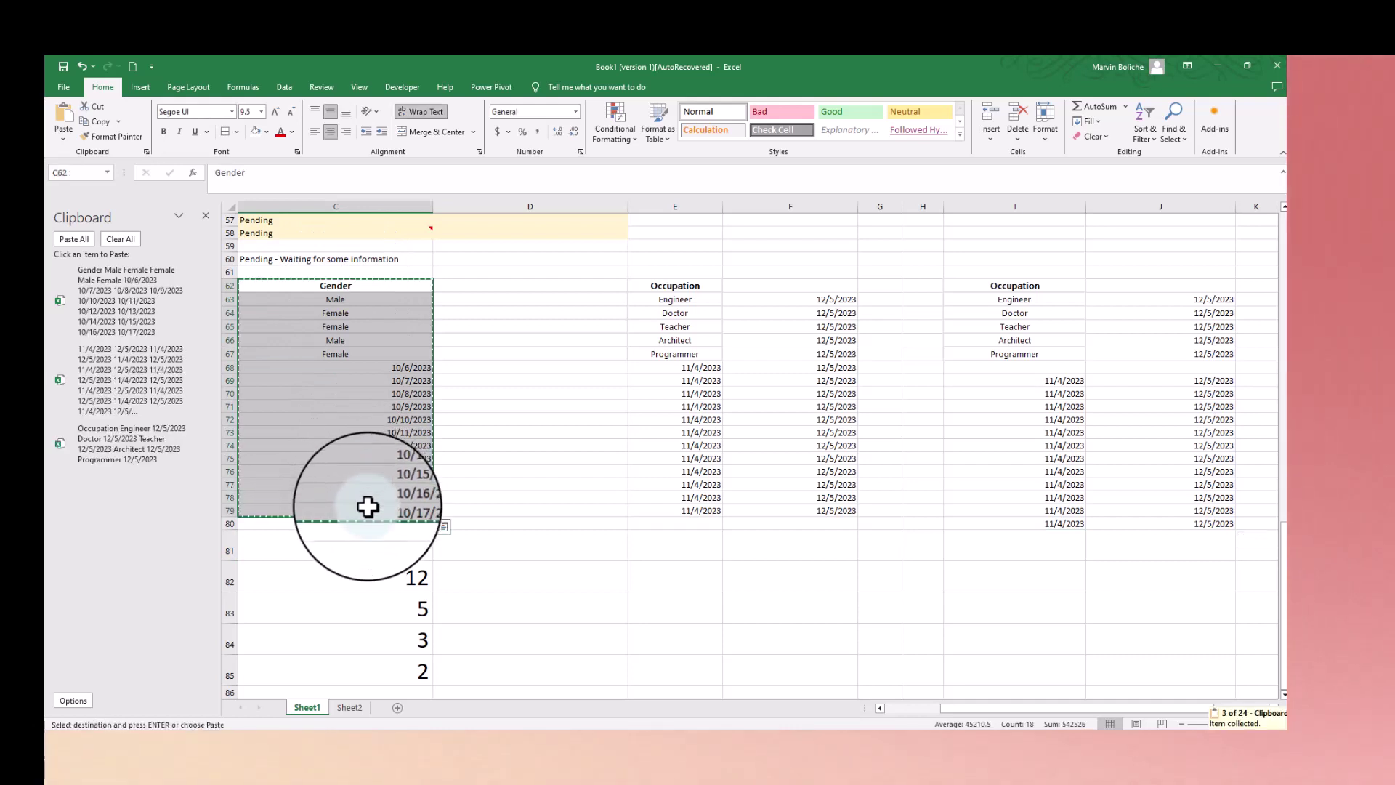
Step: Paste the copied Gender list and its dates at cell I81 and display the paste options
scroll(1235, 436, down, 2)
click(1020, 464)
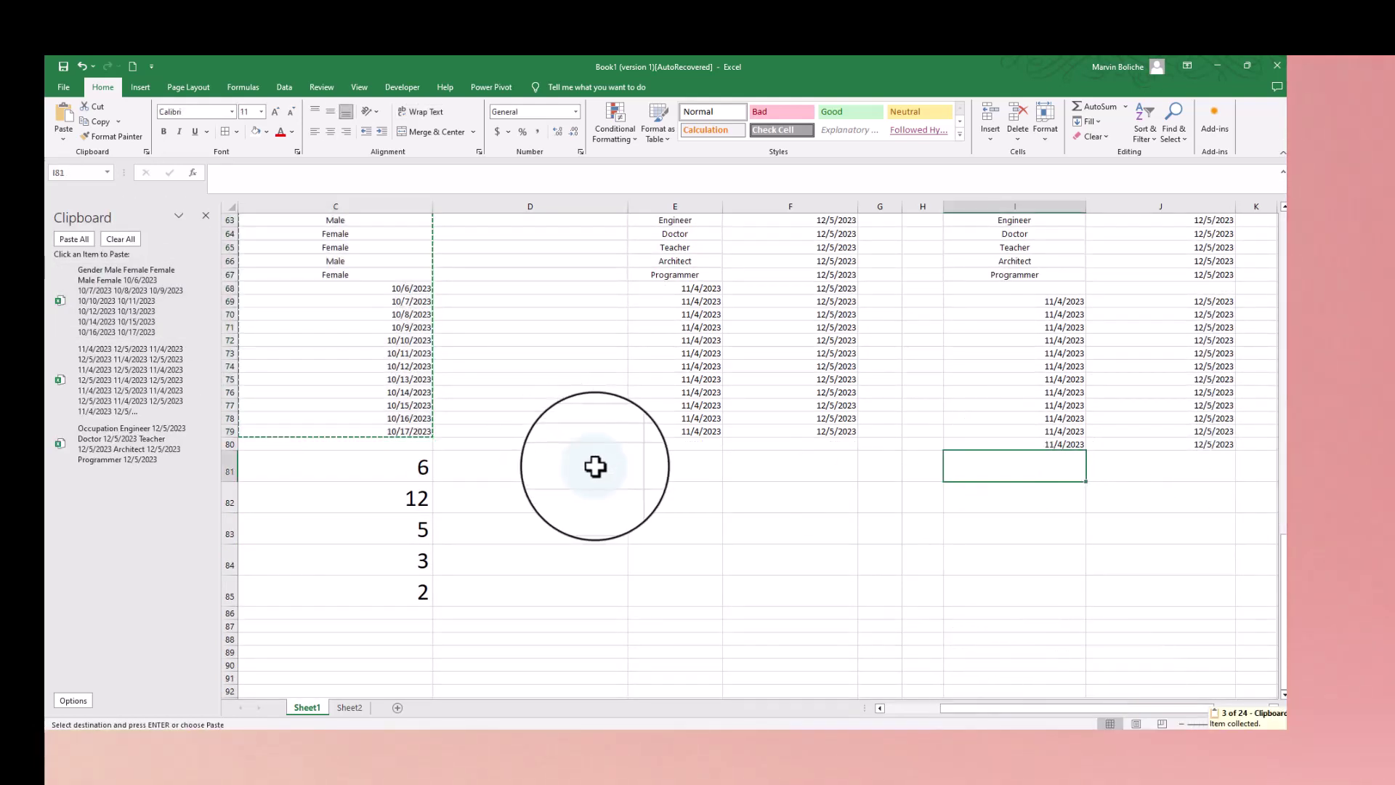
key(ctrl+v)
key(ctrl)
scroll(1098, 512, down, 4)
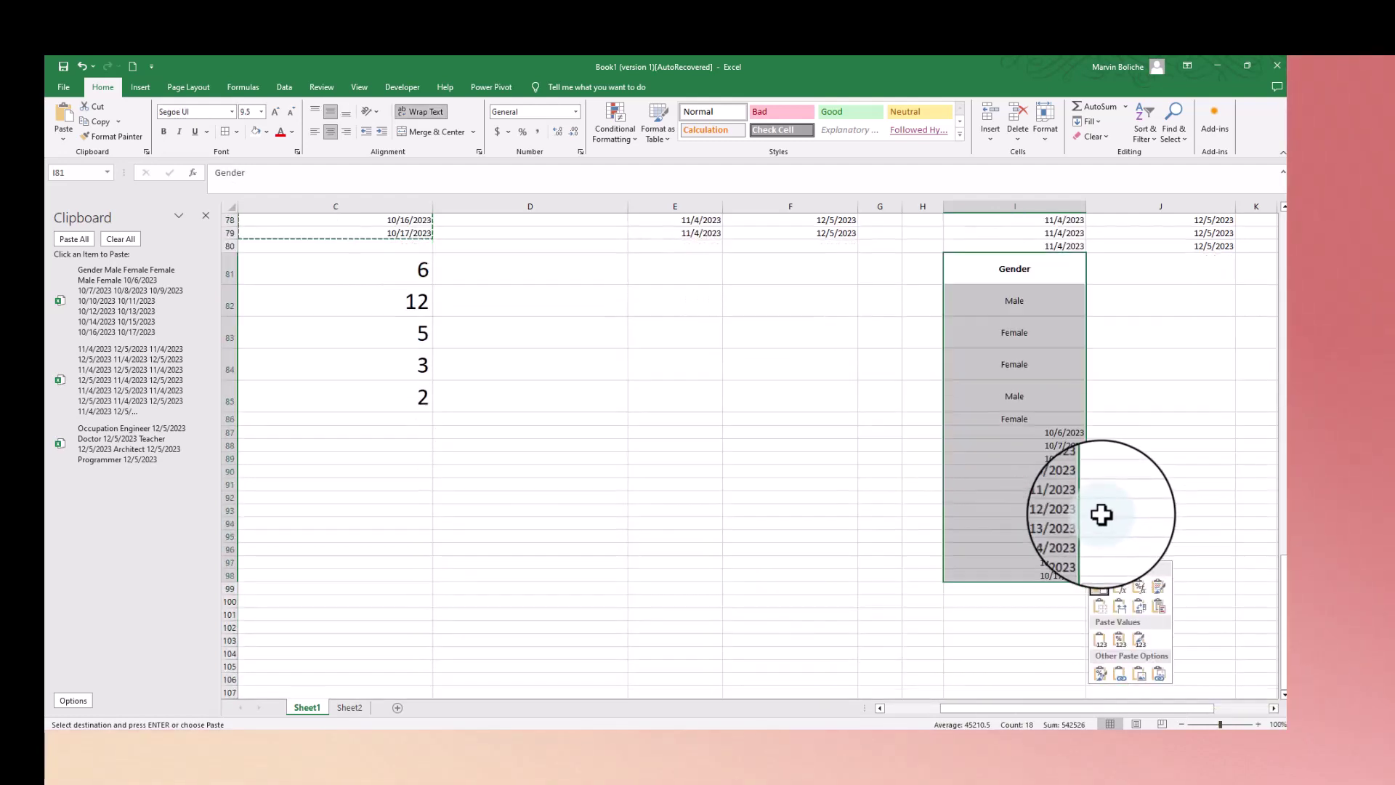
scroll(1121, 411, up, 2)
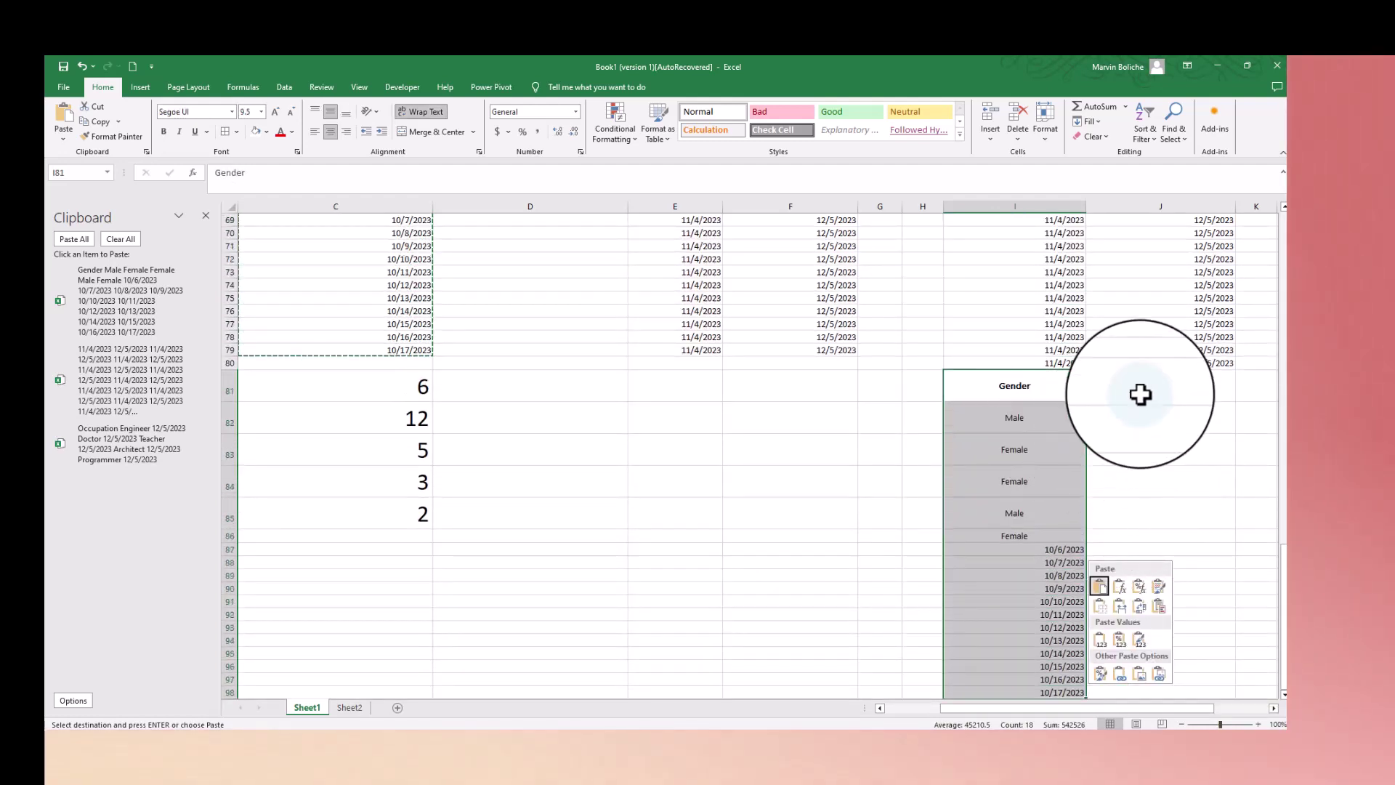
Step: From the collected clipboard items, paste the two-column block of dates at J81 and the Occupation list at M81
click(1228, 389)
click(156, 399)
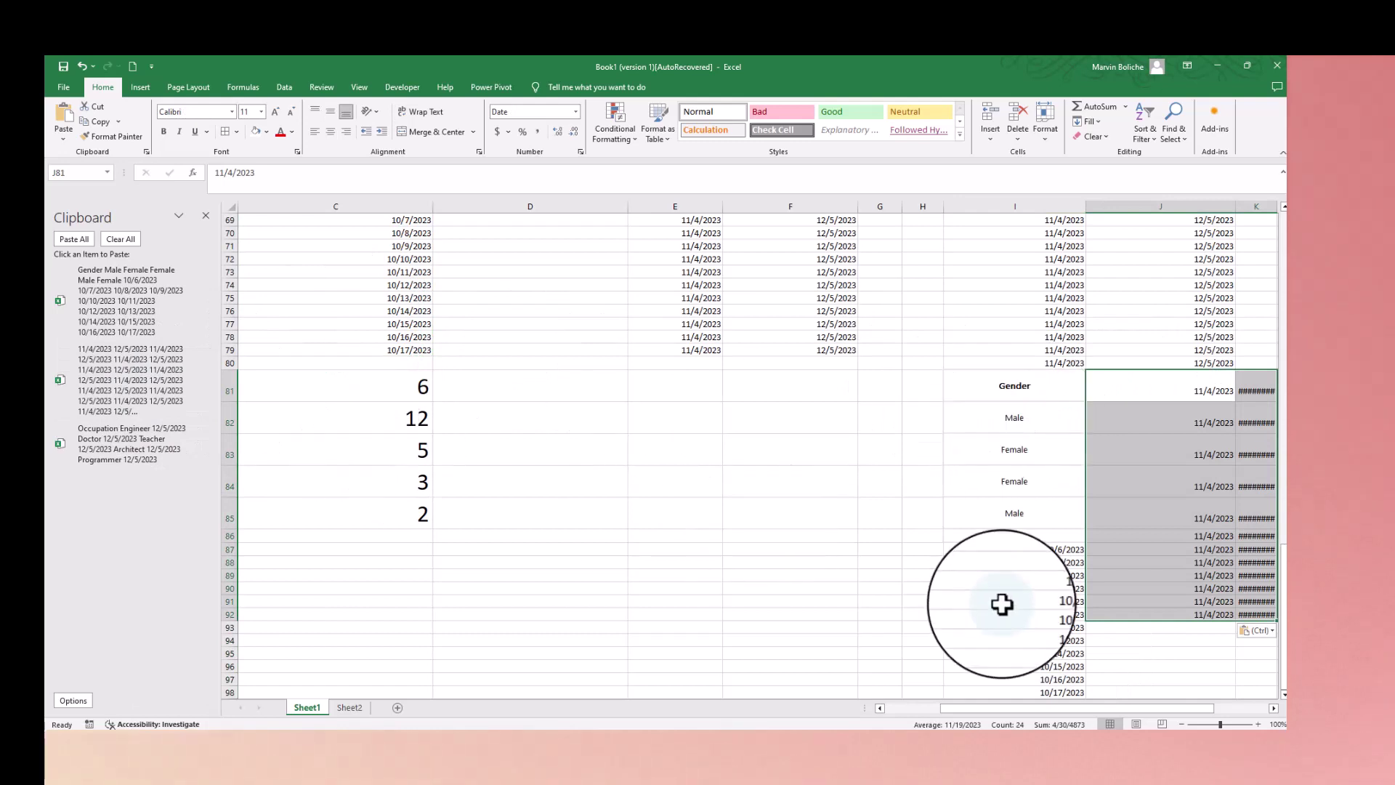
drag(997, 708, 1196, 709)
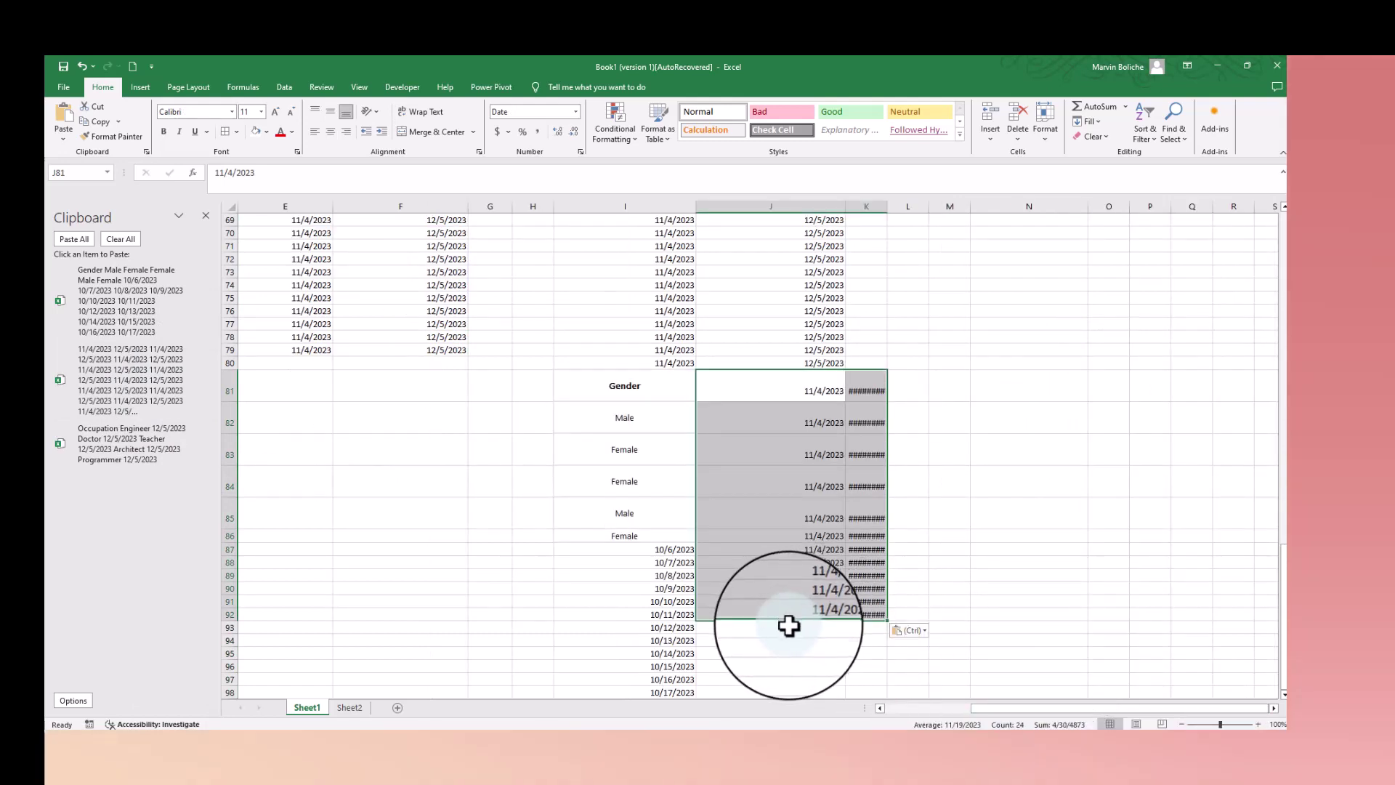
click(945, 383)
click(127, 439)
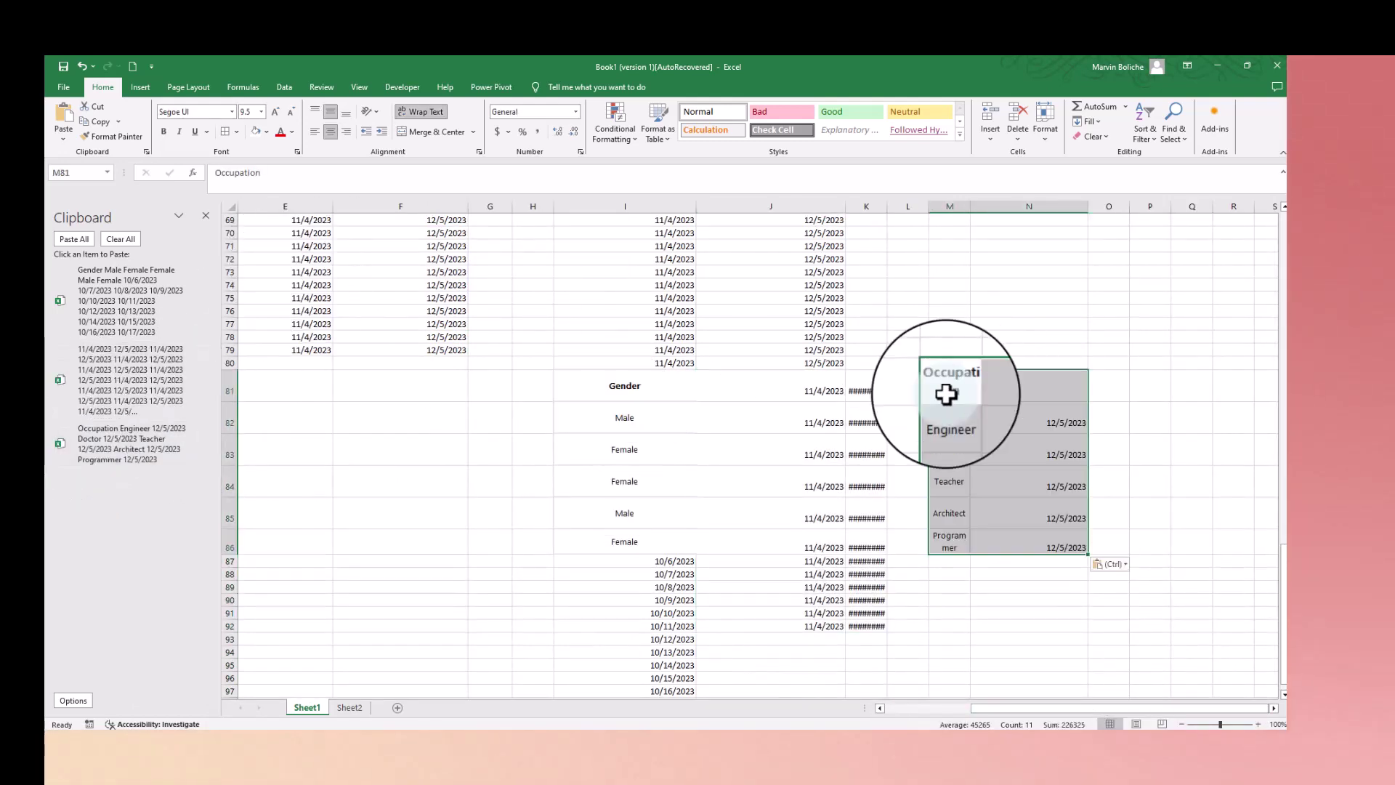